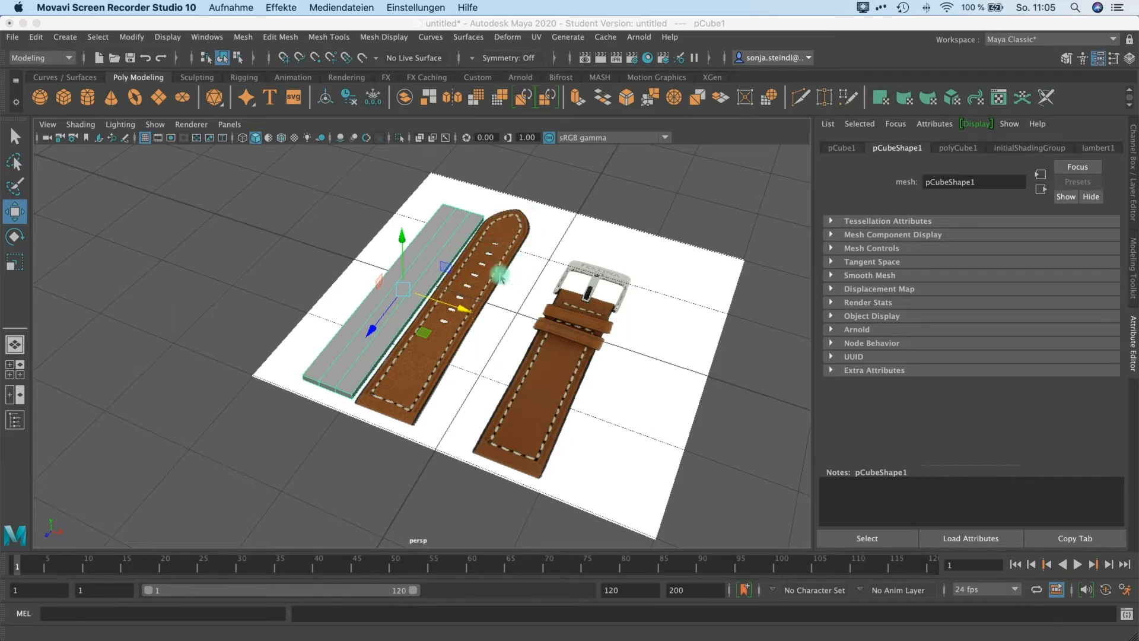
View the strap reference image file in the watchband project's sourceimages folder in Finder, and return to Maya
click(474, 263)
alt+drag(475, 263, 482, 272)
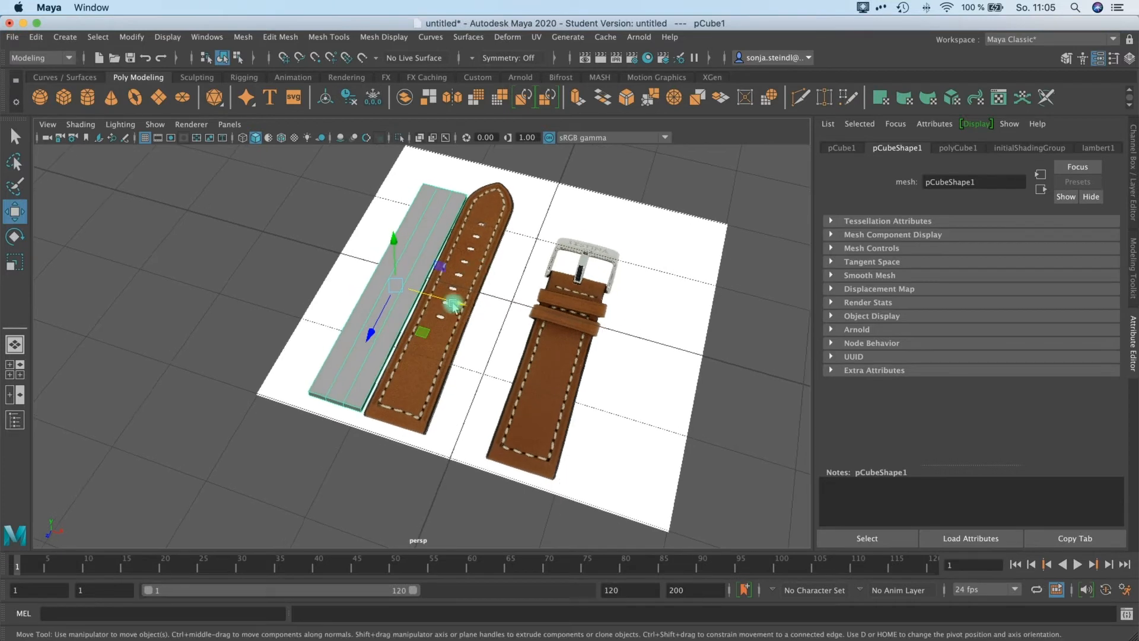
click(69, 639)
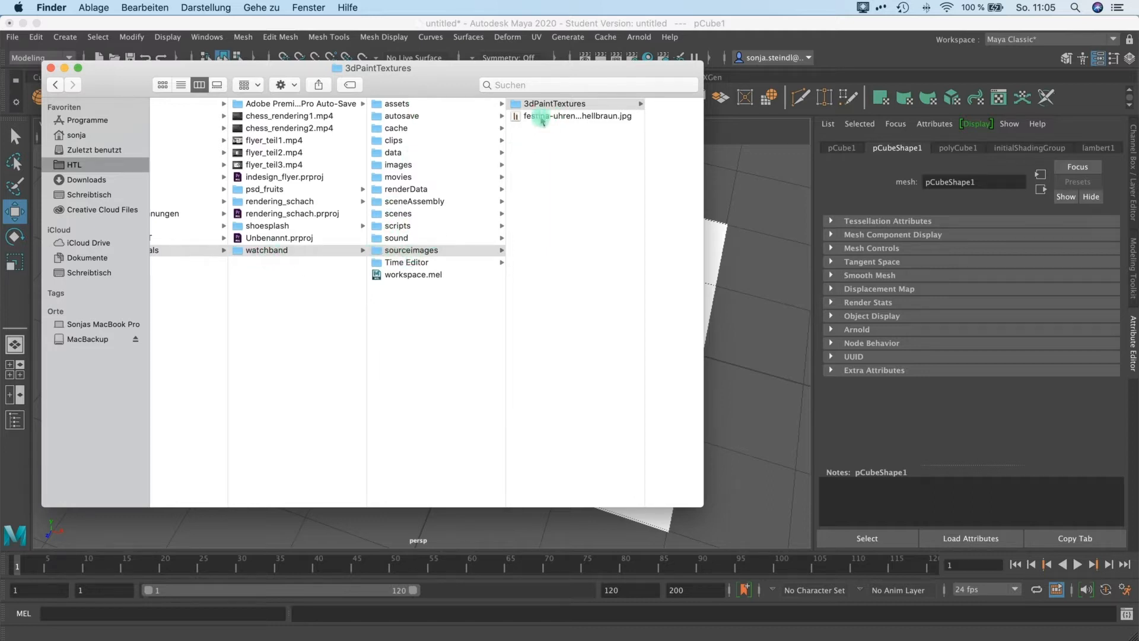
click(64, 68)
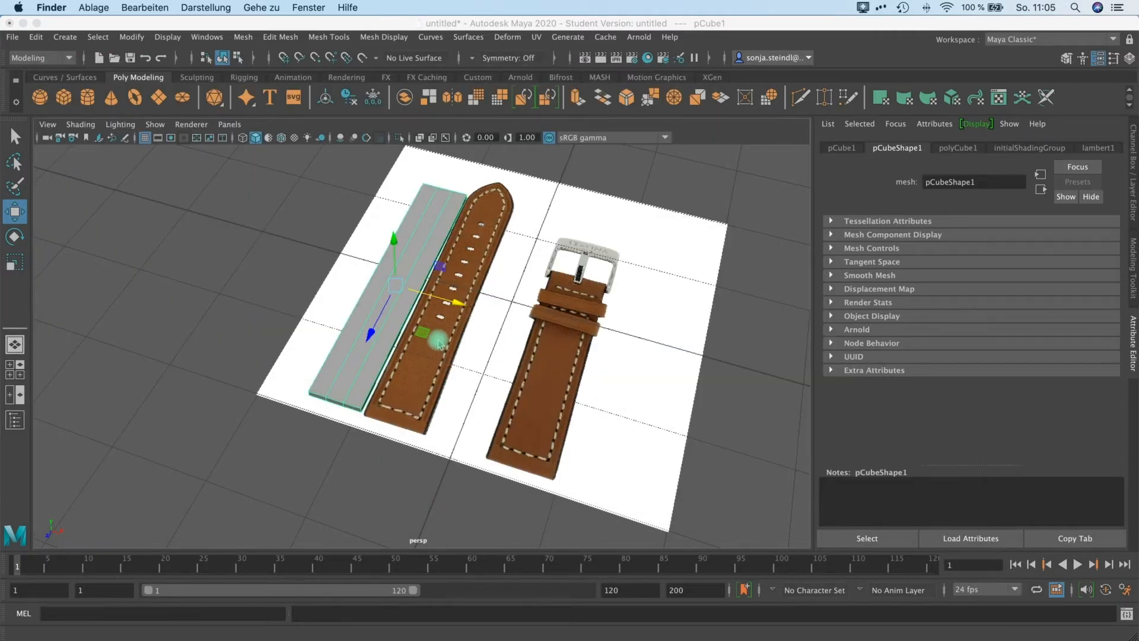
Move the grey box sideways in the top view so that it covers the pointed strap on the reference image
click(14, 369)
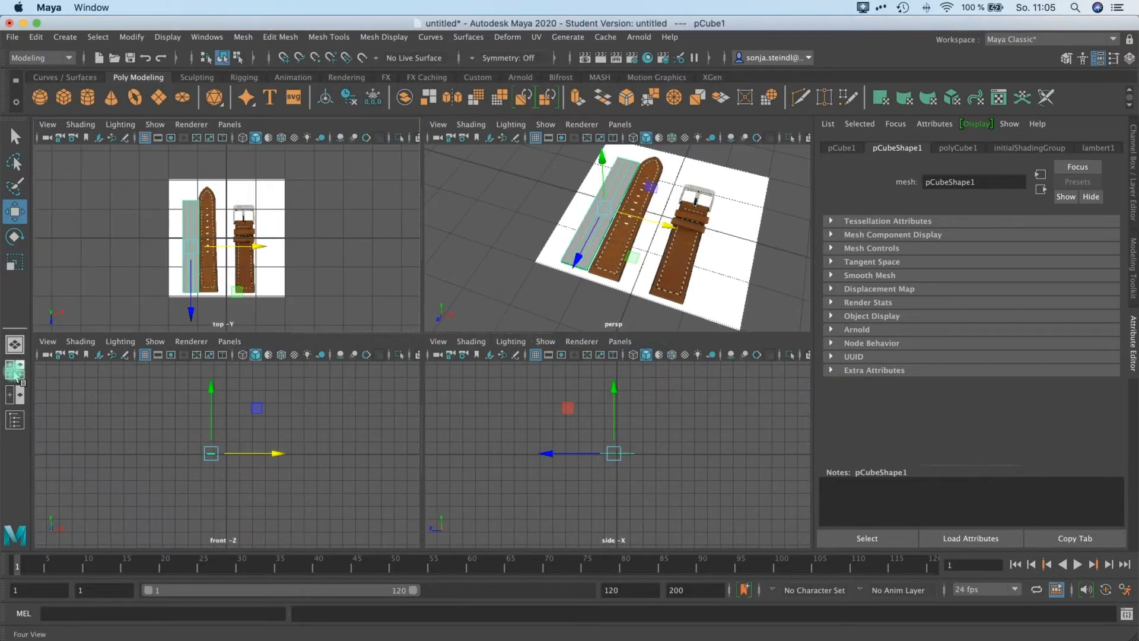
key(space)
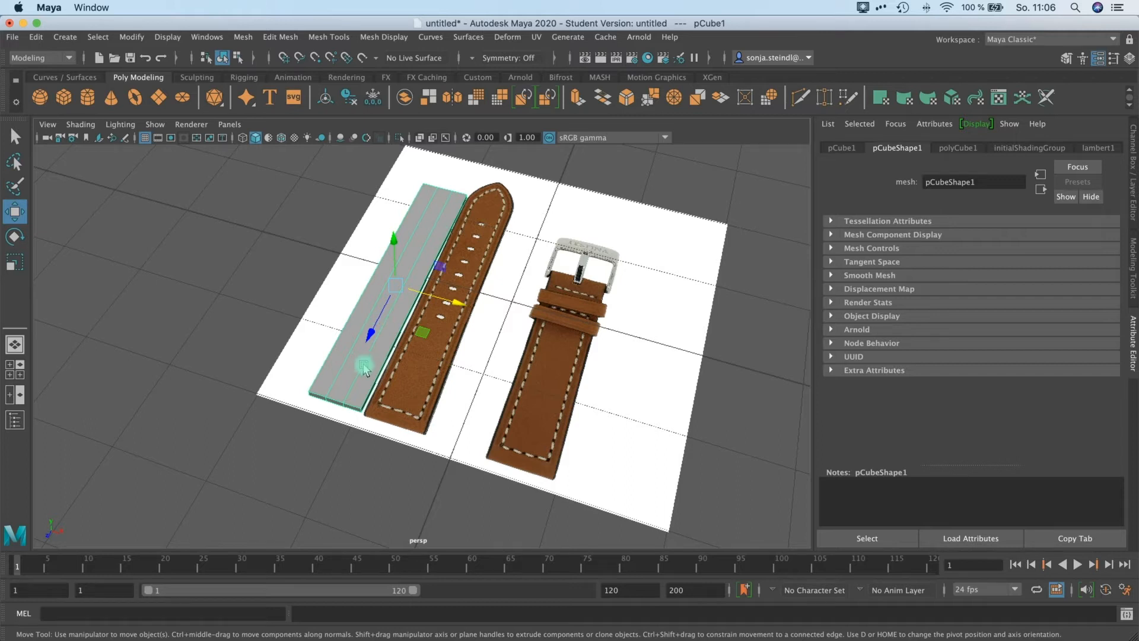
alt+drag(386, 351, 445, 282)
key(space)
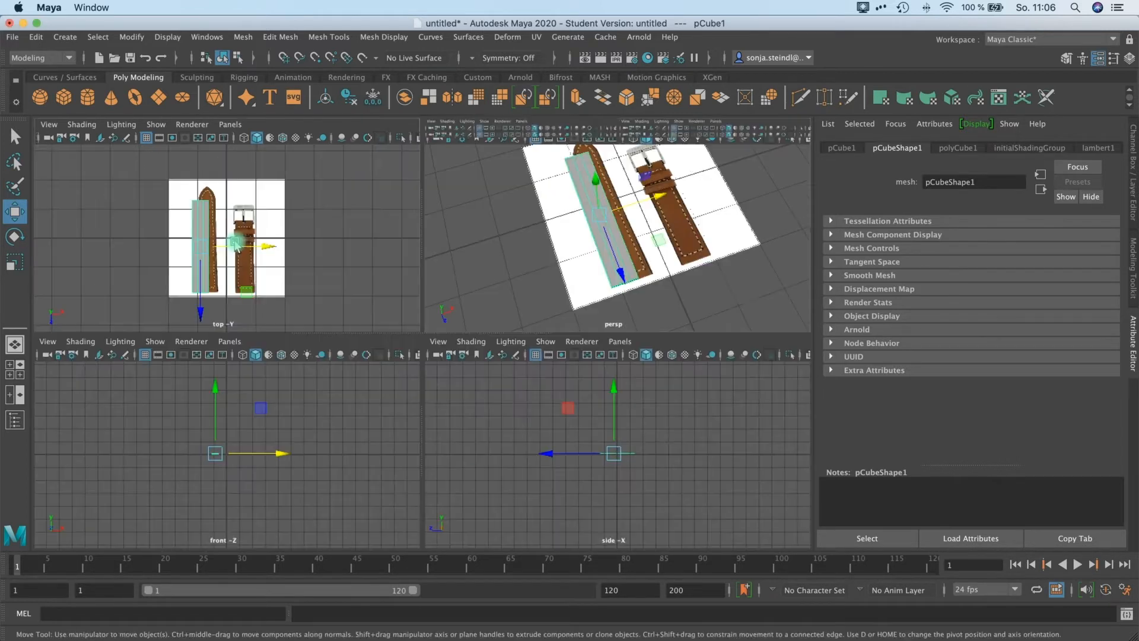
drag(264, 246, 272, 247)
key(space)
scroll(369, 286, up, 3)
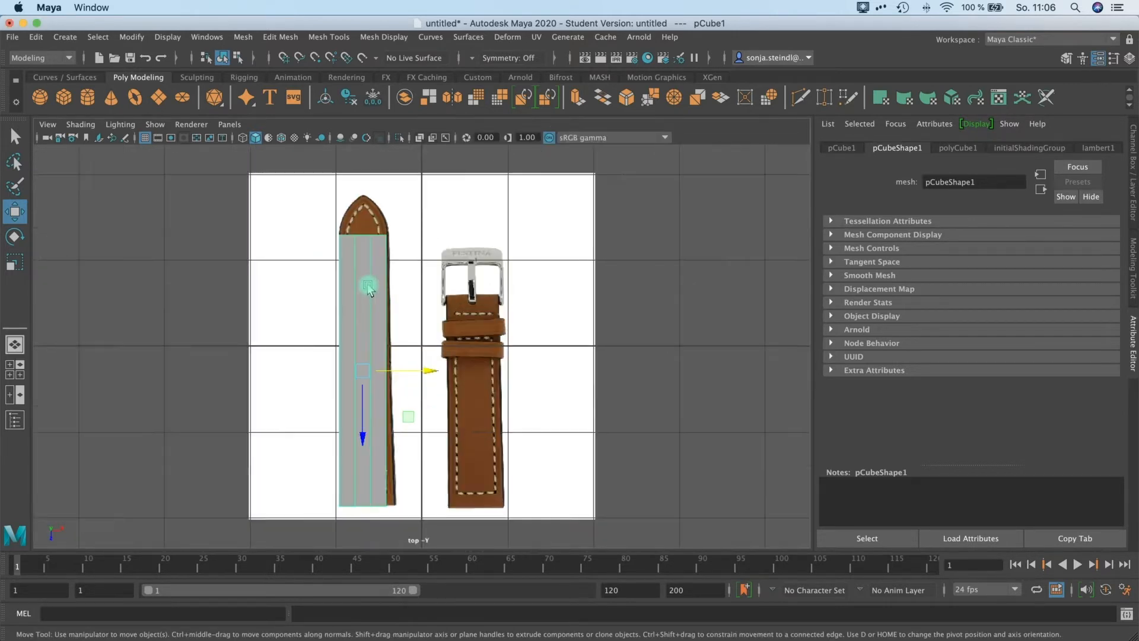
scroll(368, 289, up, 3)
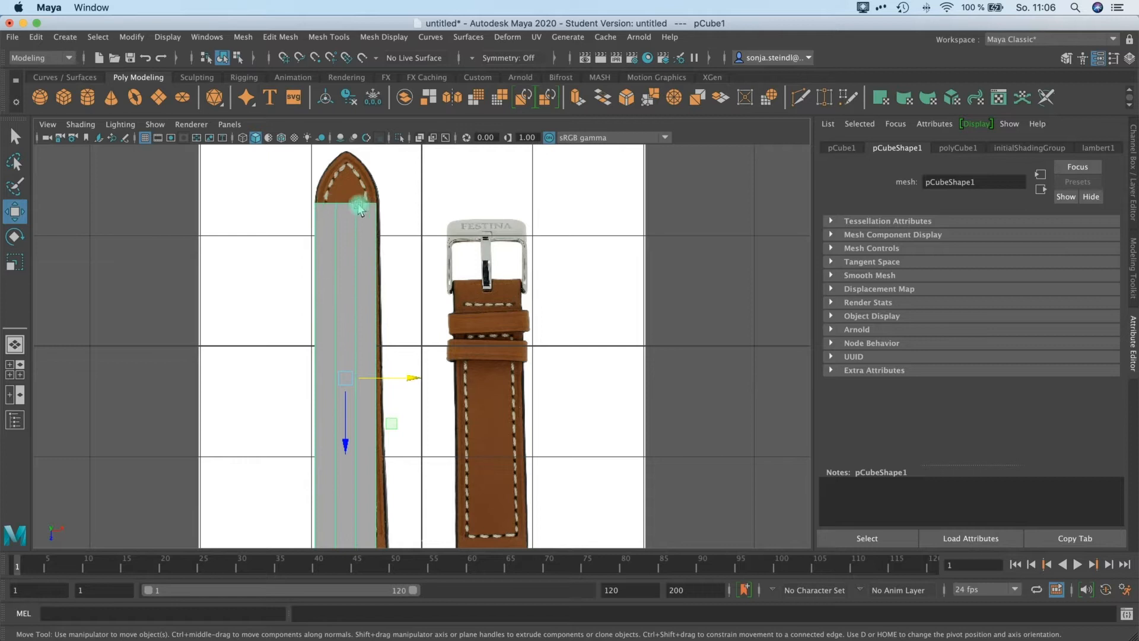
Extrude the box's three end faces a short distance towards the pointed tip of the reference strap
key(space)
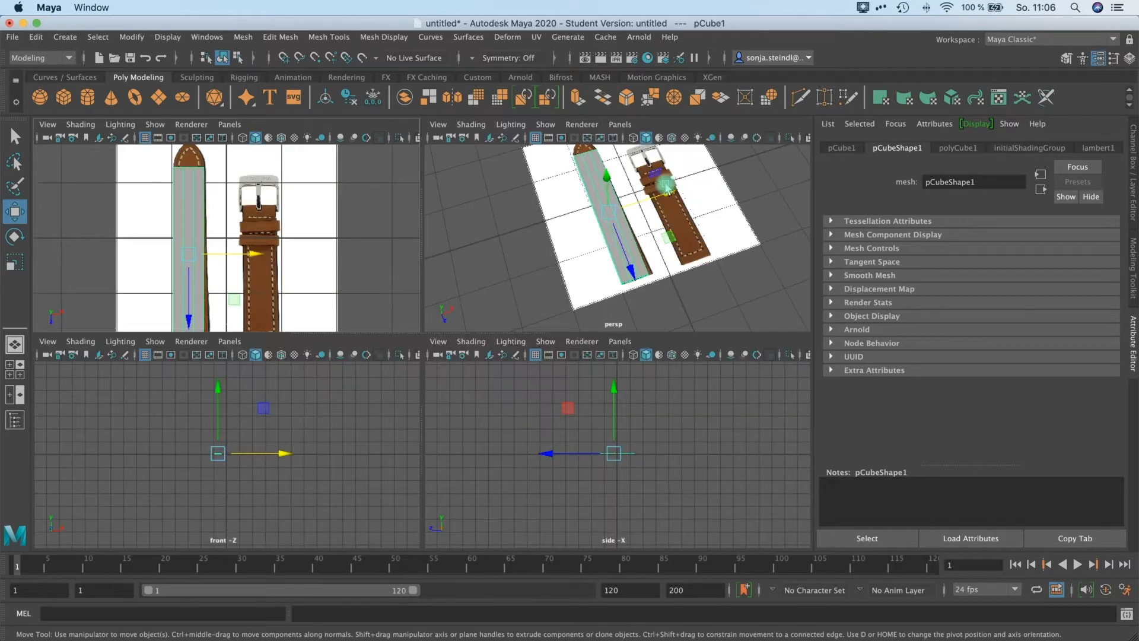
alt+drag(653, 181, 593, 301)
scroll(588, 295, up, 4)
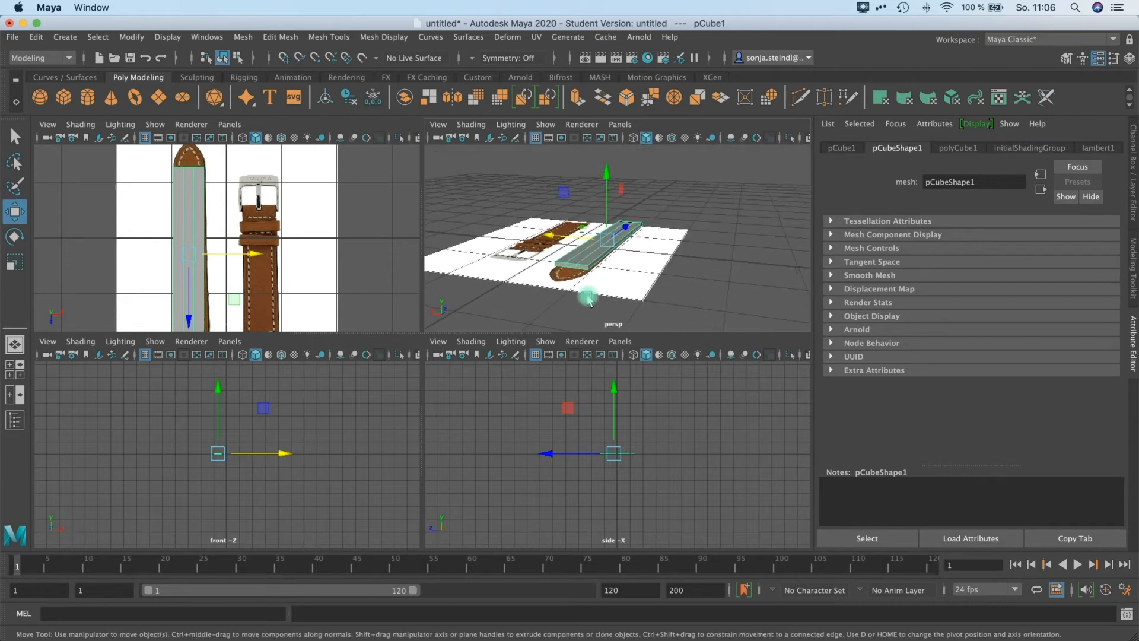
scroll(581, 276, up, 3)
scroll(578, 258, down, 5)
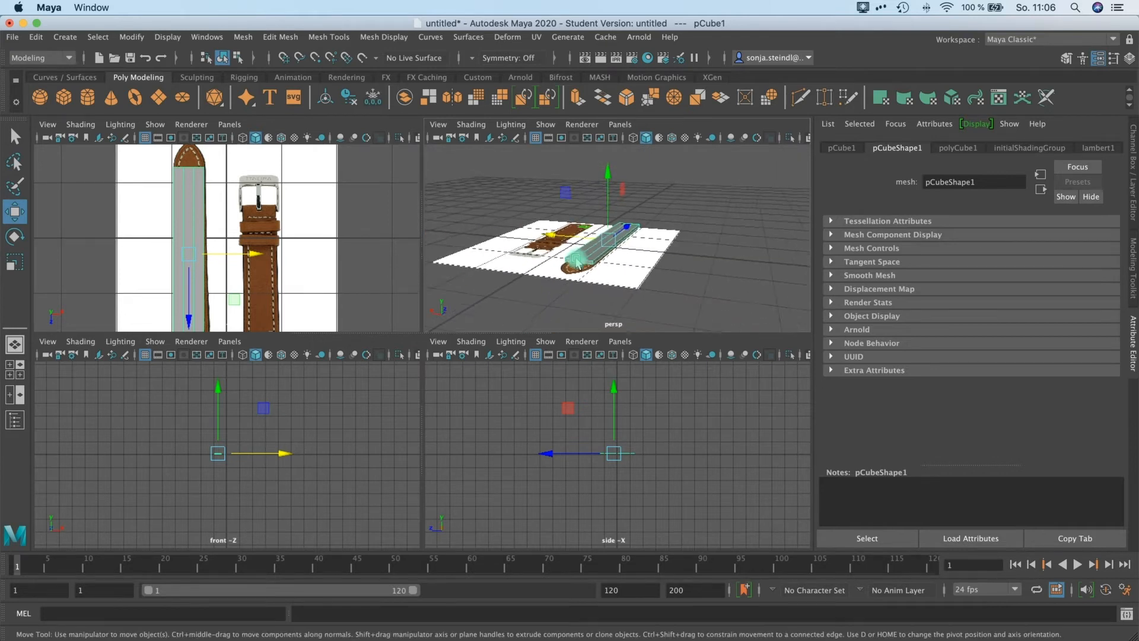
scroll(566, 267, up, 2)
right_click(566, 270)
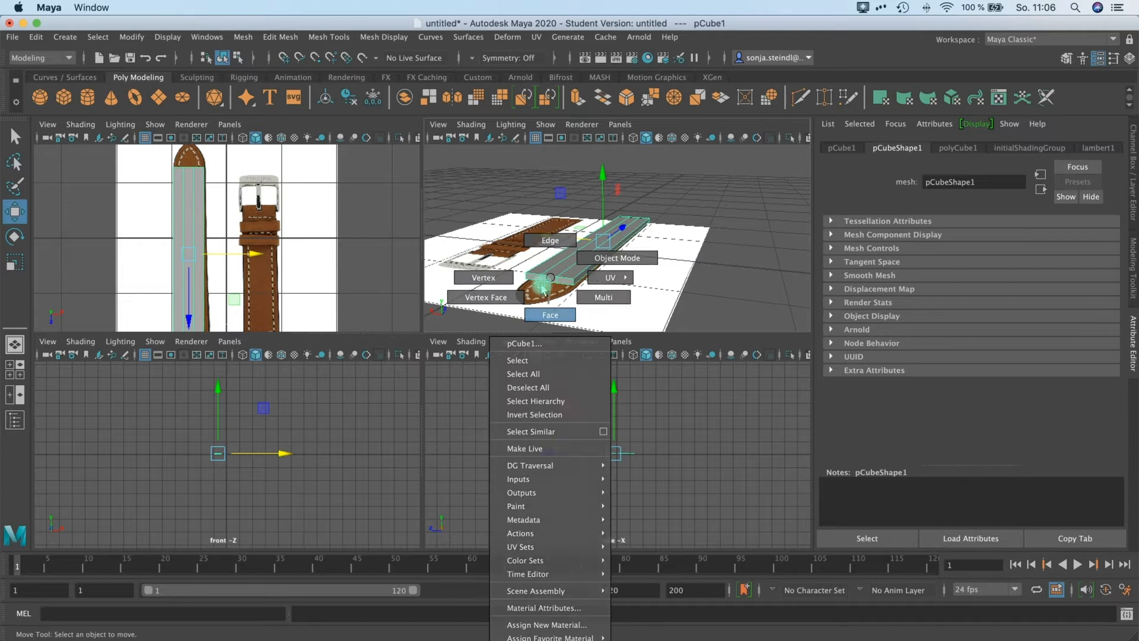
key(space)
click(288, 428)
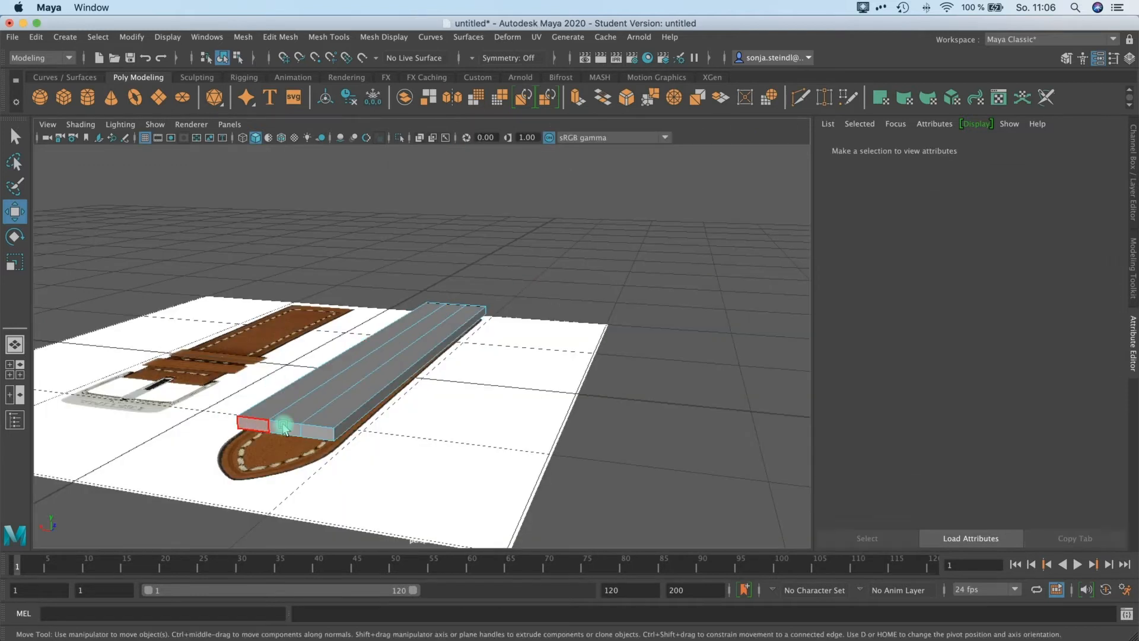
shift+click(289, 428)
shift+click(312, 434)
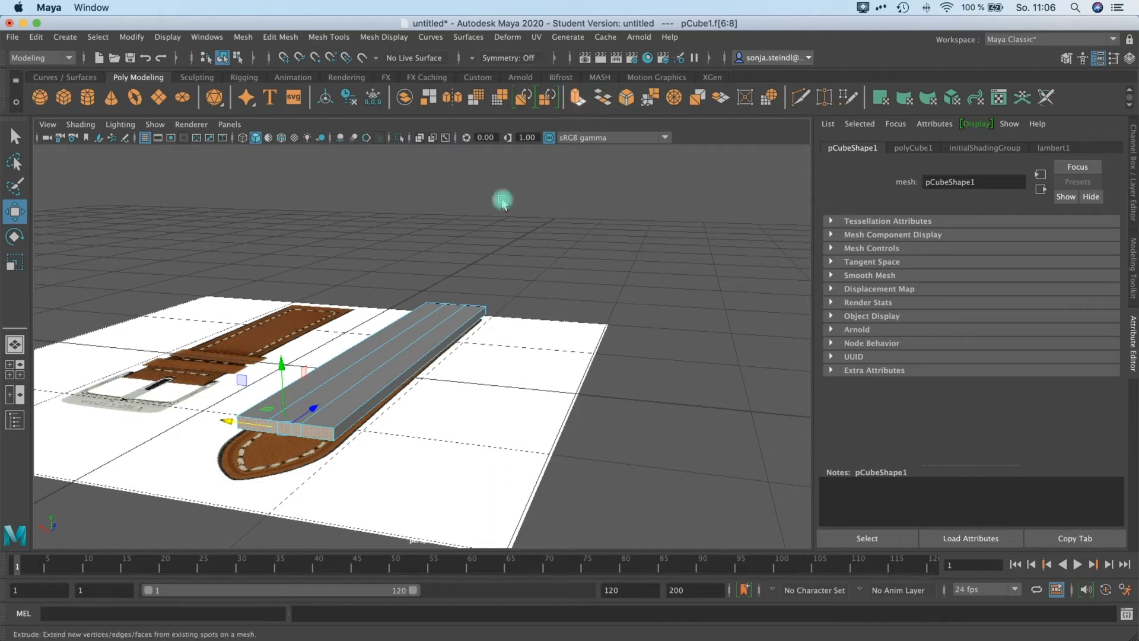
key(ctrl+e)
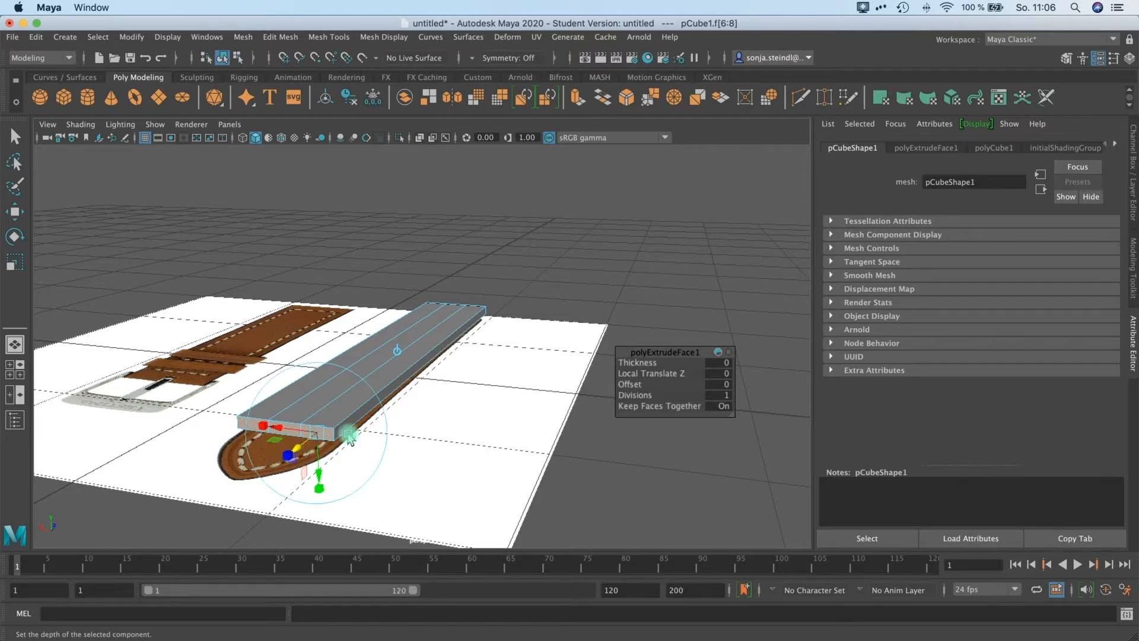
alt+drag(348, 435, 326, 453)
alt+drag(379, 386, 354, 381)
alt+middle_drag(363, 380, 382, 365)
alt+drag(382, 365, 338, 409)
alt+drag(447, 393, 432, 423)
drag(269, 458, 277, 467)
Extrude the end faces again by 0.202 and narrow the new section to a local X scale of -0.398
key(ctrl+e)
drag(289, 506, 266, 523)
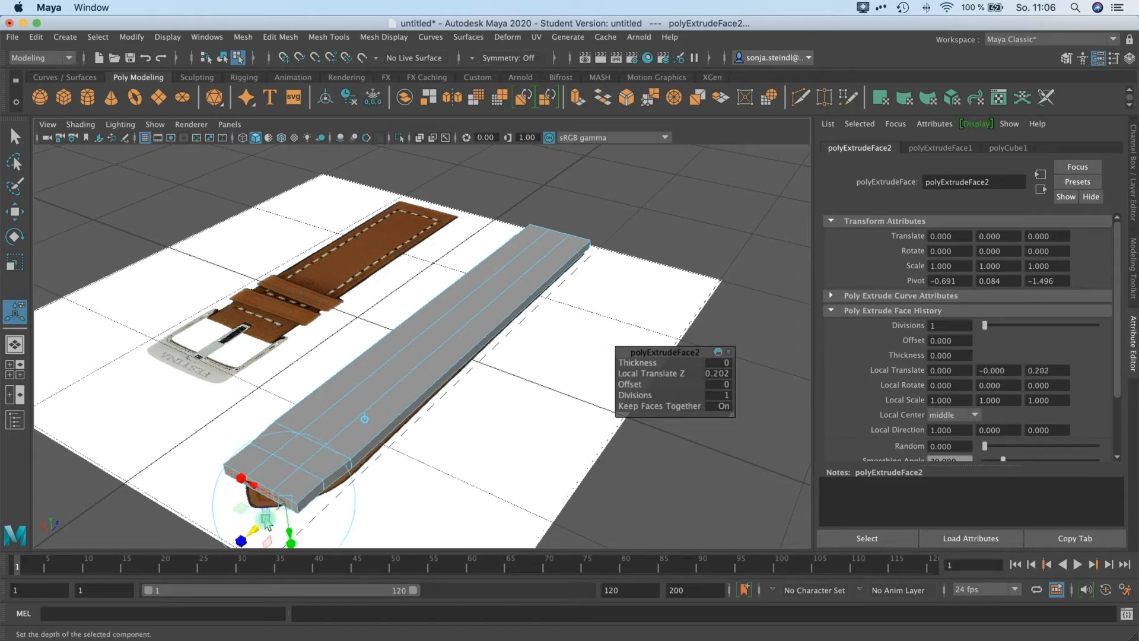
drag(248, 482, 302, 513)
Scale the outermost vertices of the strap's tapered end in the top view to fit the reference
key(space)
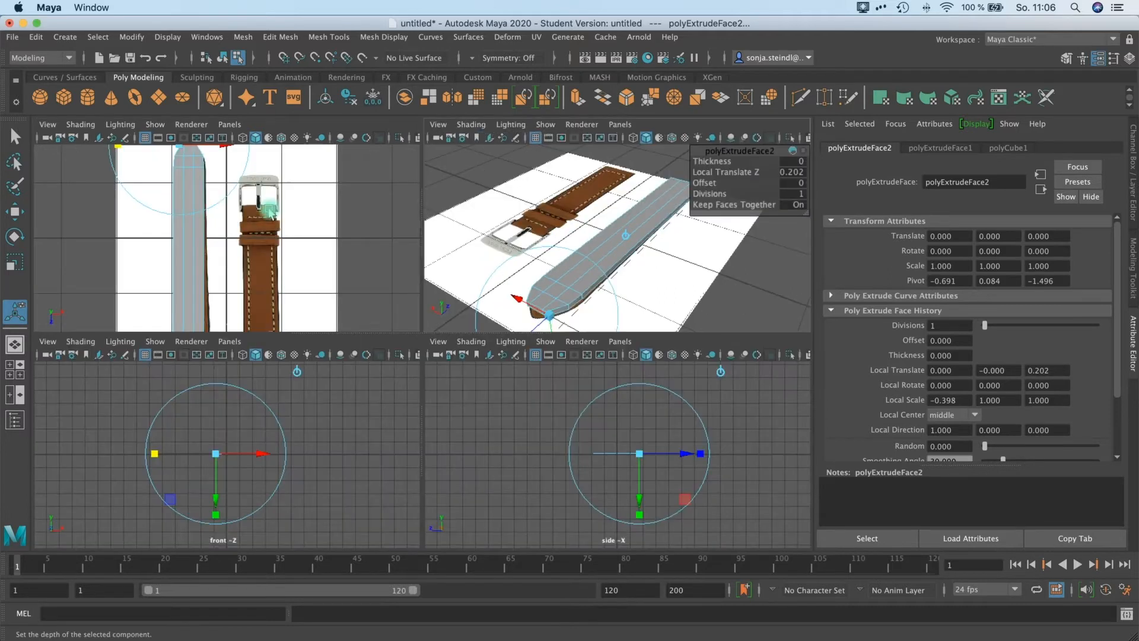
alt+drag(267, 235, 206, 242)
scroll(253, 269, up, 3)
scroll(251, 264, up, 1)
alt+drag(234, 283, 226, 252)
alt+right_drag(203, 207, 174, 152)
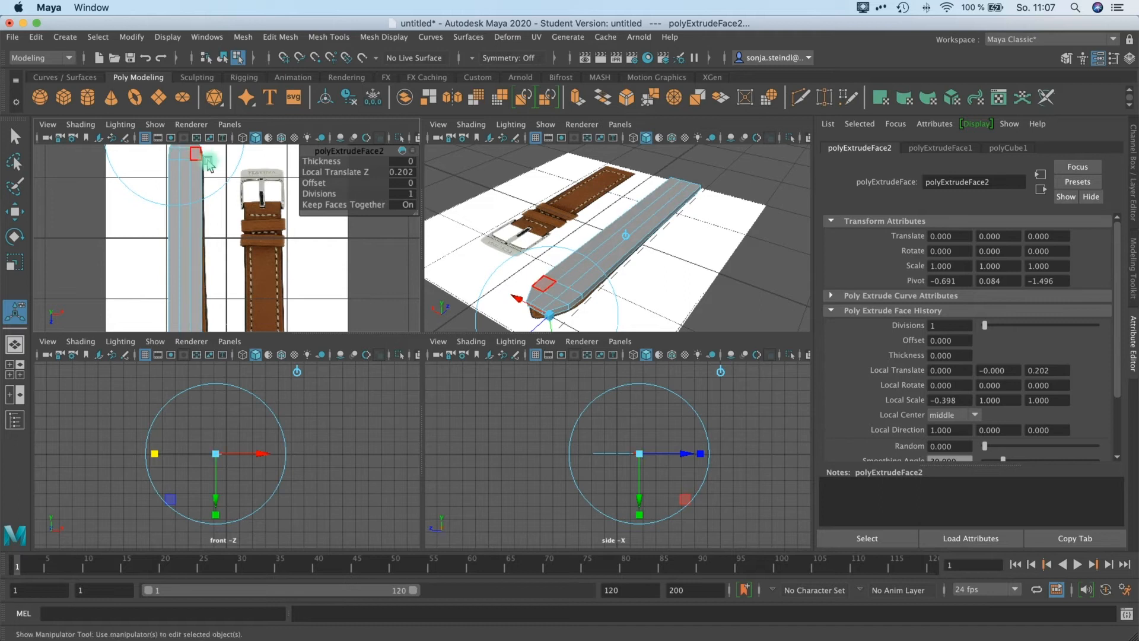
double_click(189, 179)
click(185, 153)
key(f)
alt+click(244, 229)
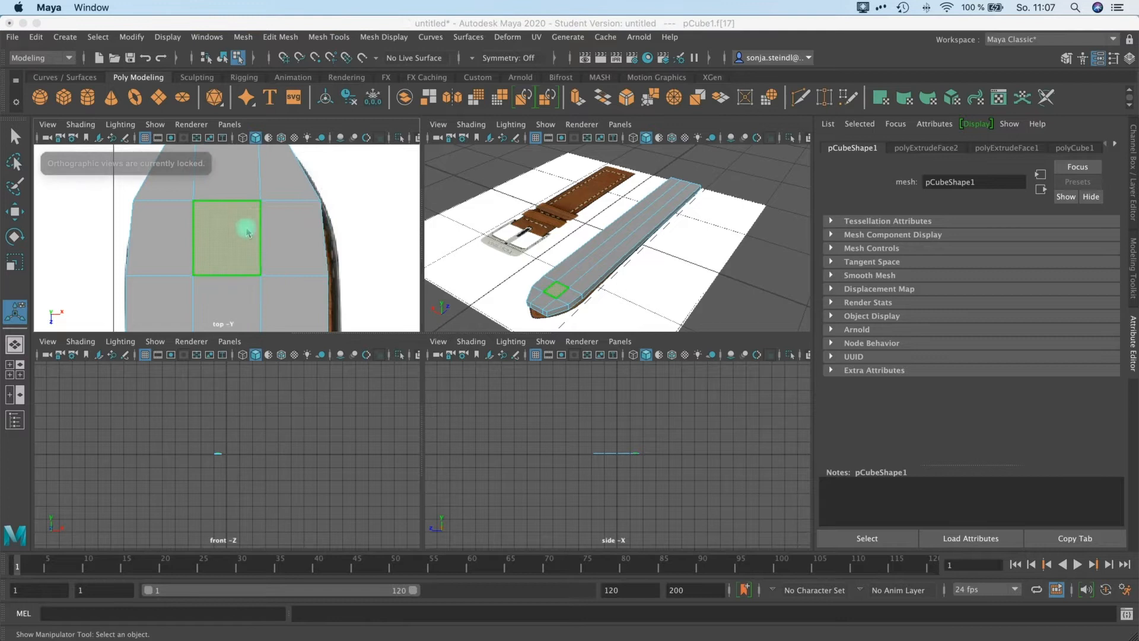
scroll(244, 227, down, 10)
scroll(241, 231, up, 3)
right_drag(226, 221, 205, 213)
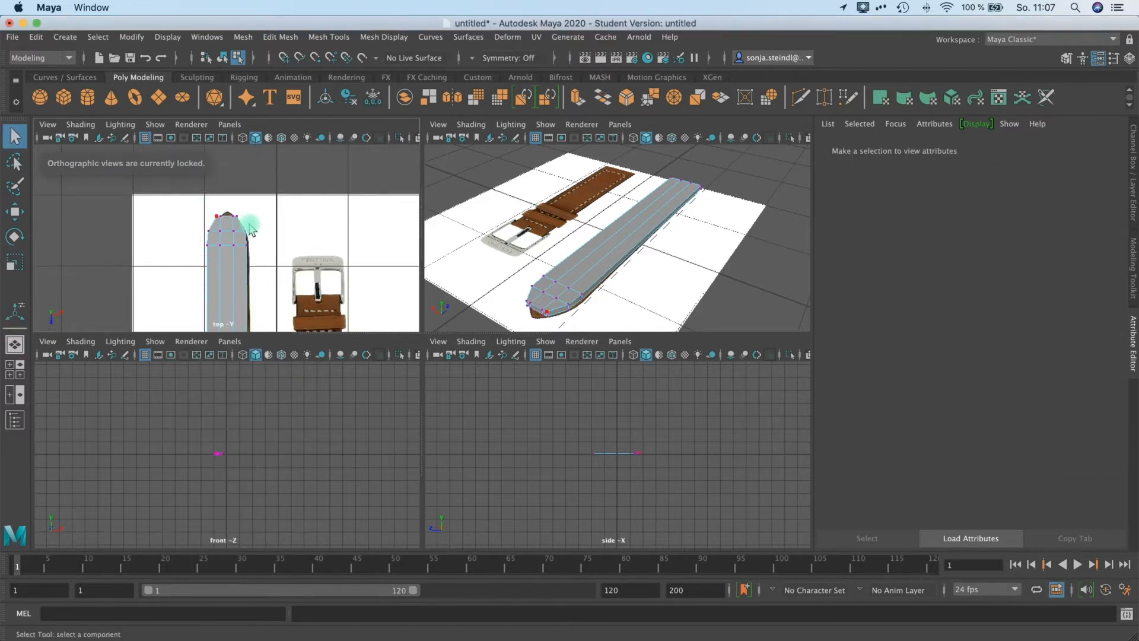
drag(250, 227, 281, 218)
key(w)
key(r)
Extrude the faces at the tapered end by about 0.082 and narrow them to a local X scale of -0.424
mouse_move(547, 298)
alt+mouse_down()
mouse_move(549, 283)
mouse_move(557, 298)
mouse_move(540, 310)
alt+mouse_up()
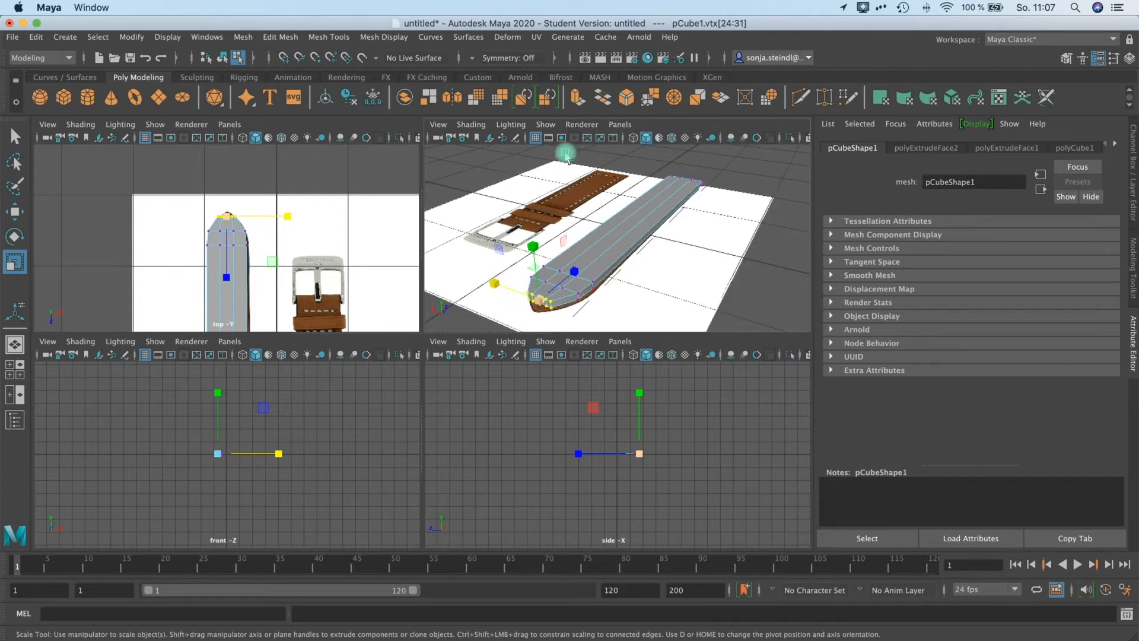
right_drag(554, 276, 545, 315)
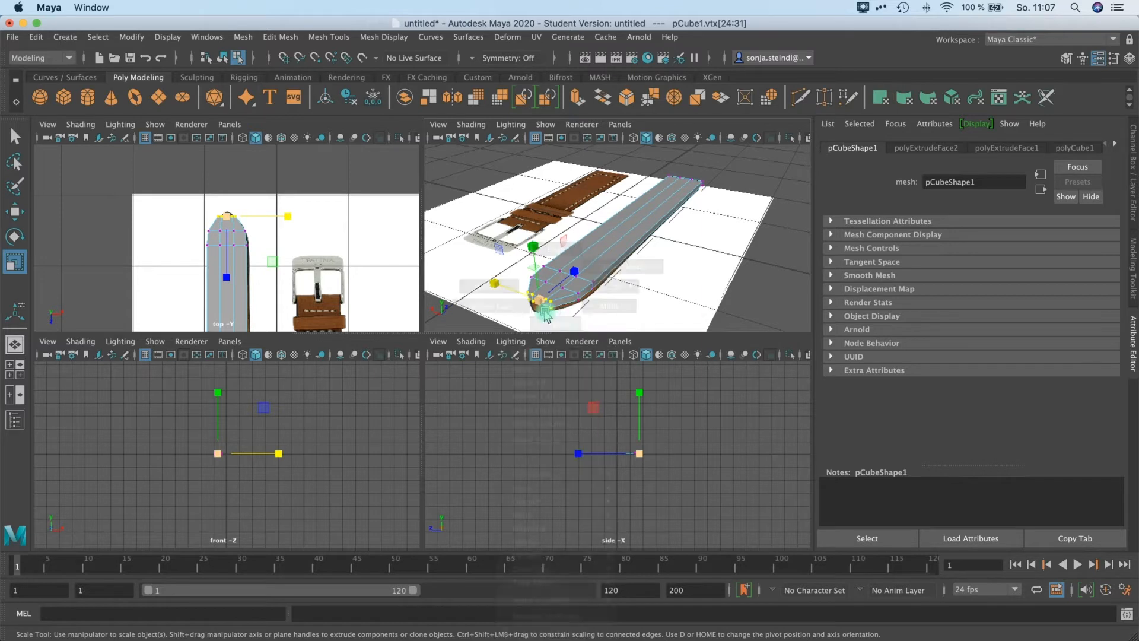
click(543, 303)
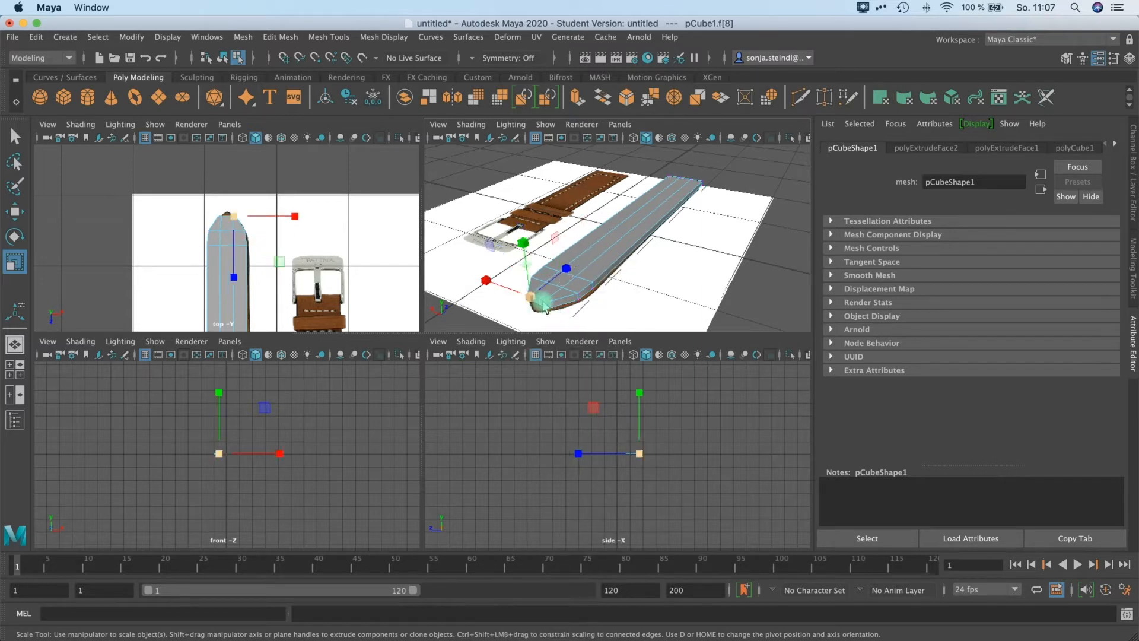
key(q)
shift+click(551, 306)
shift+click(546, 304)
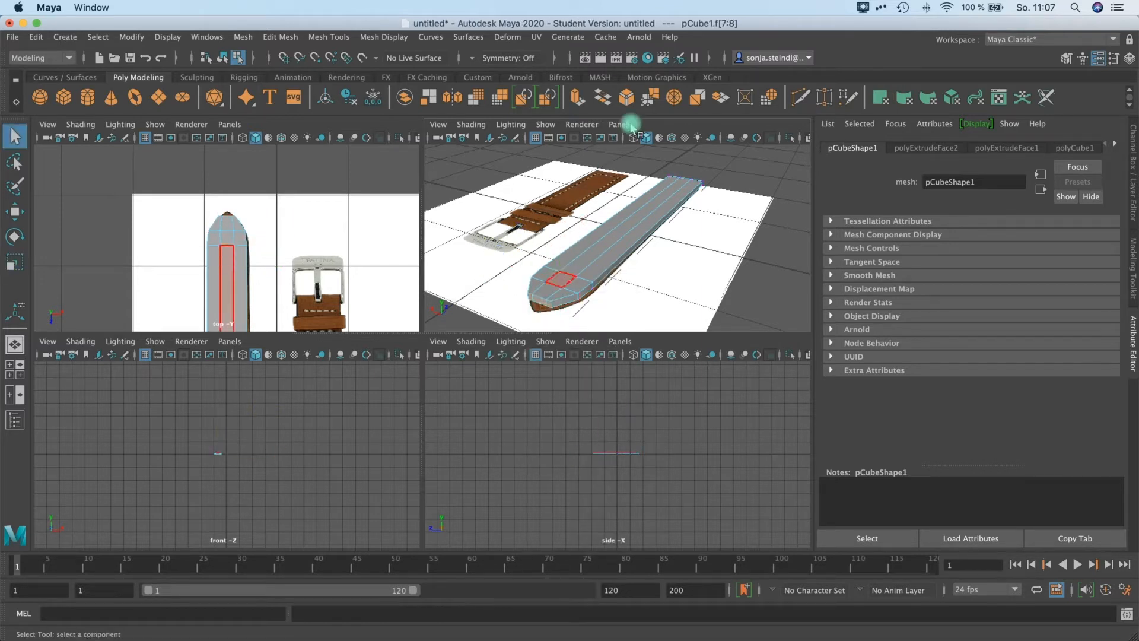
key(ctrl+e)
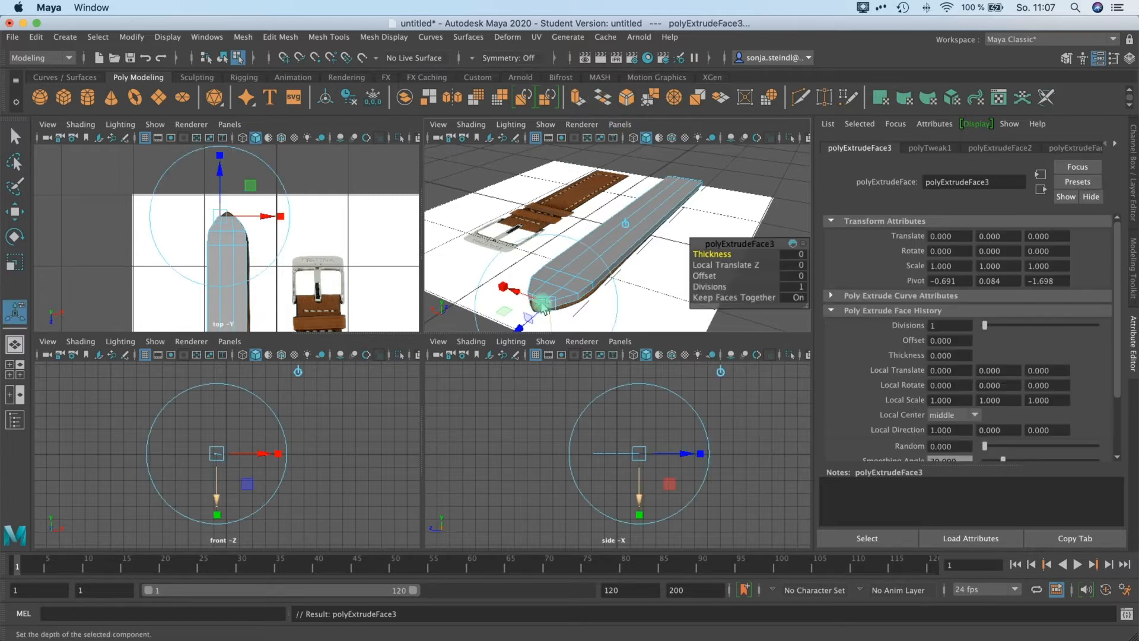
drag(523, 328, 514, 330)
drag(280, 213, 194, 215)
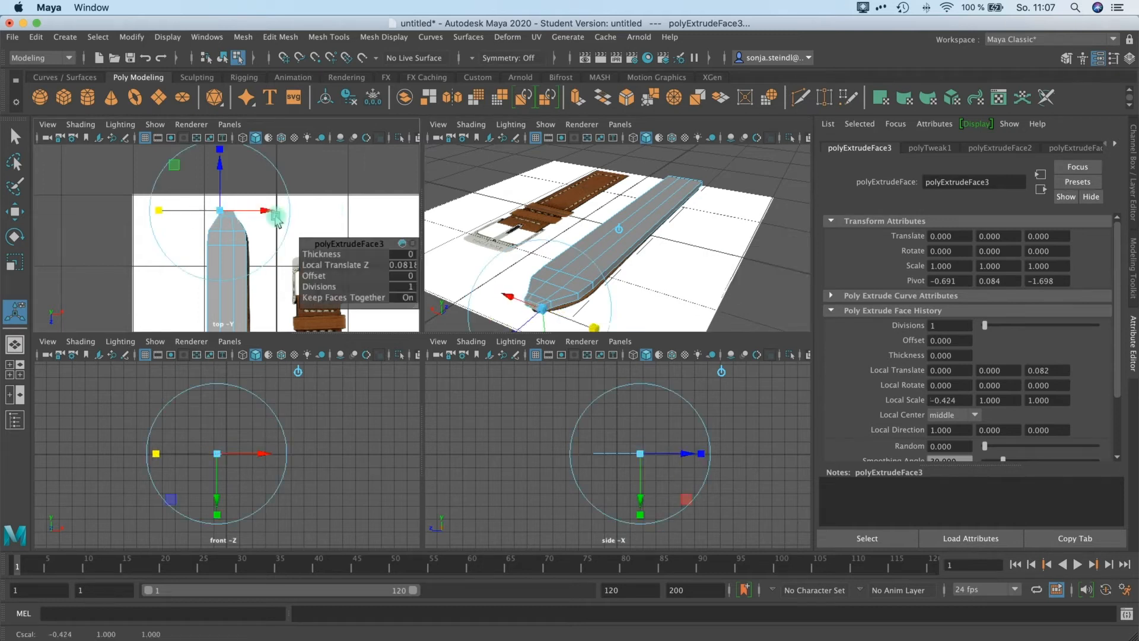
Narrow the strap's end faces further along X with the Scale tool, by a factor of about 0.58
key(r)
drag(280, 212, 262, 215)
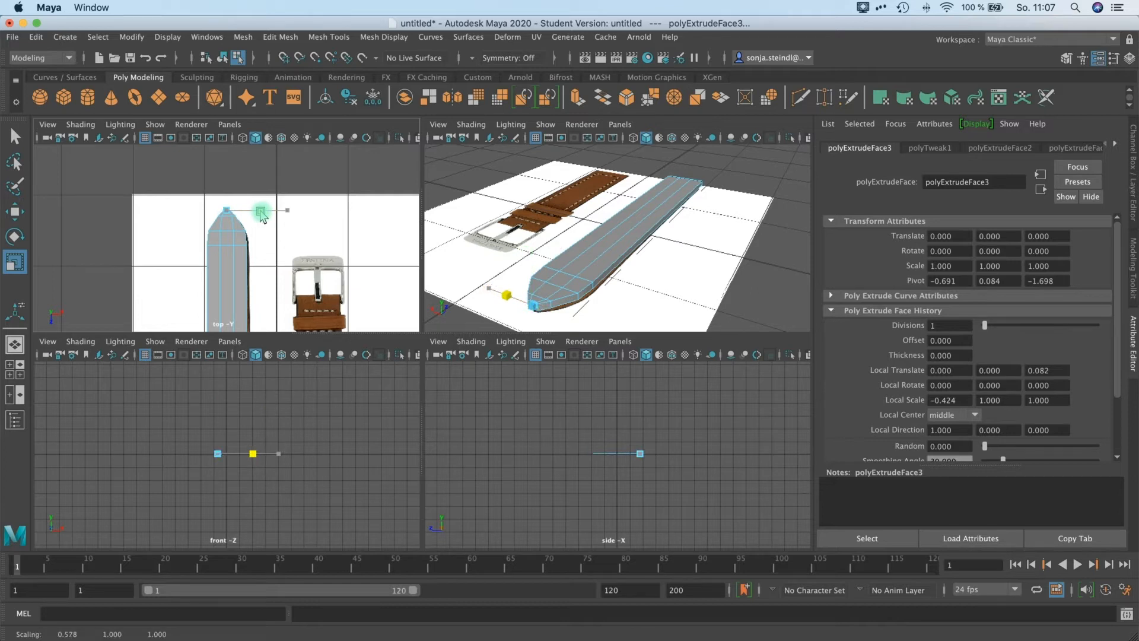
drag(261, 212, 260, 213)
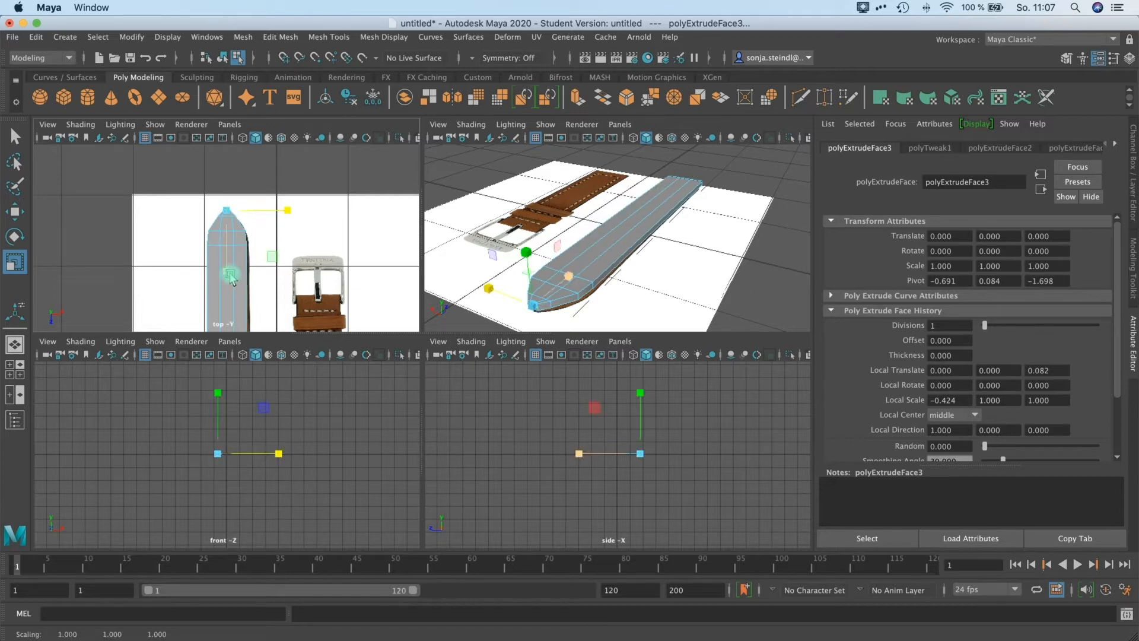
Maximize the top view and turn on X-Ray shading to see the reference strap through the mesh
key(space)
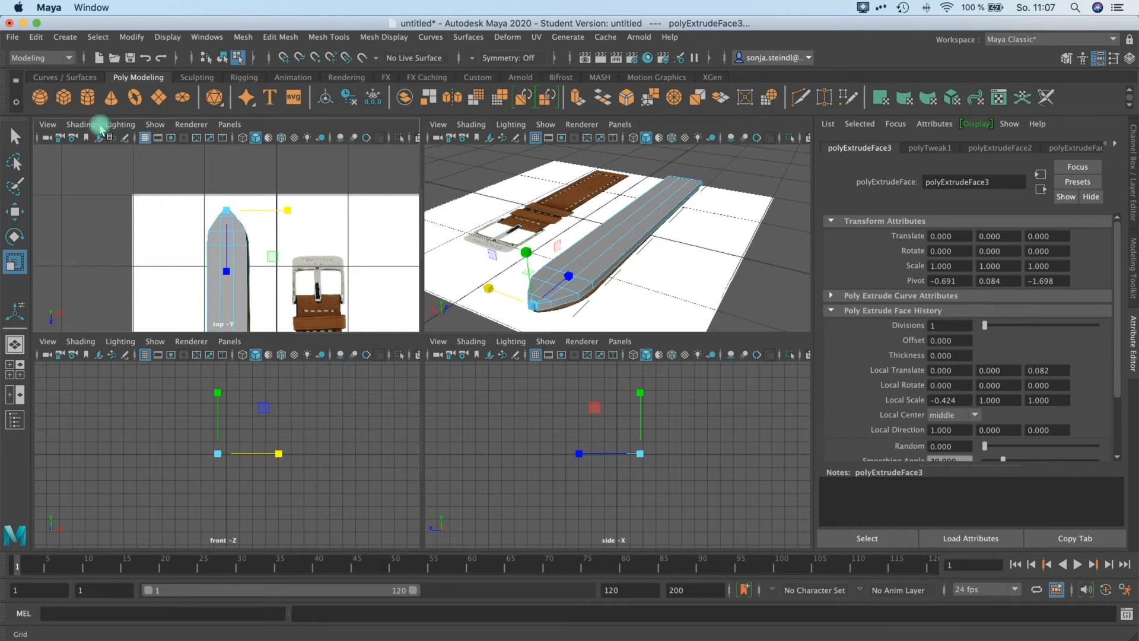
click(80, 124)
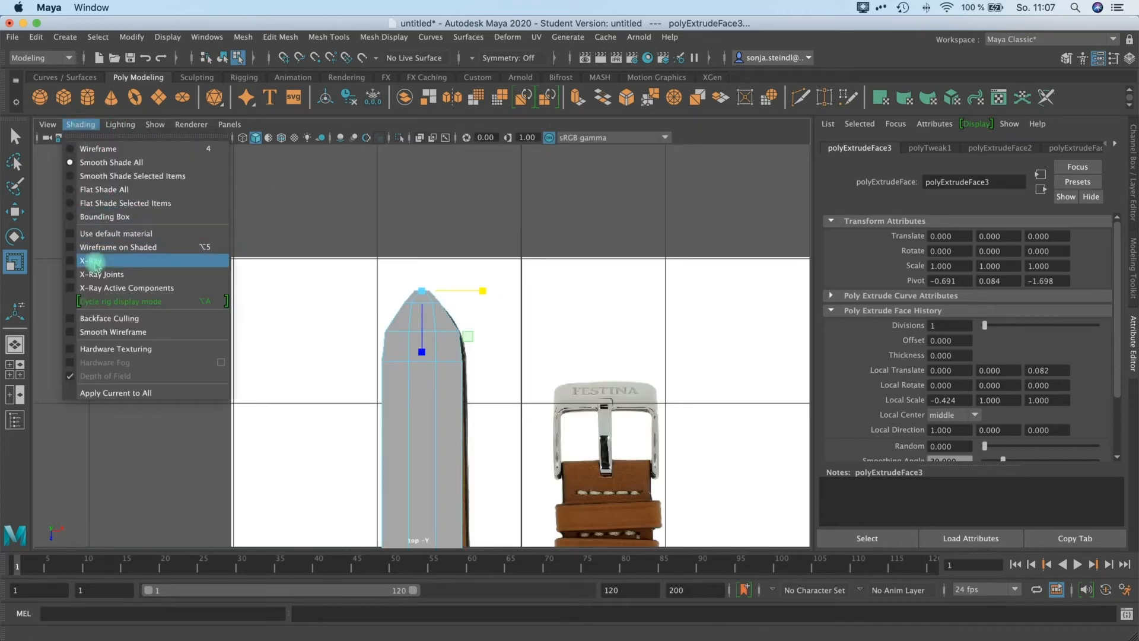
click(71, 261)
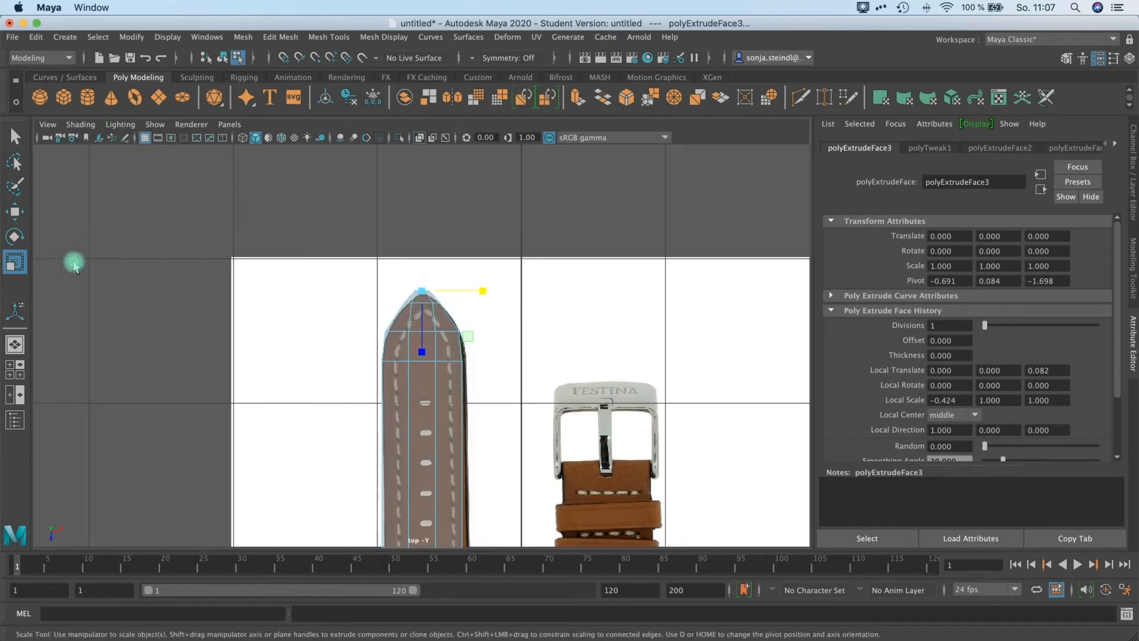
Widen the inner vertices of the row just below the strap's pointed tip along X towards the stitching line
scroll(470, 340, down, 3)
scroll(424, 356, down, 3)
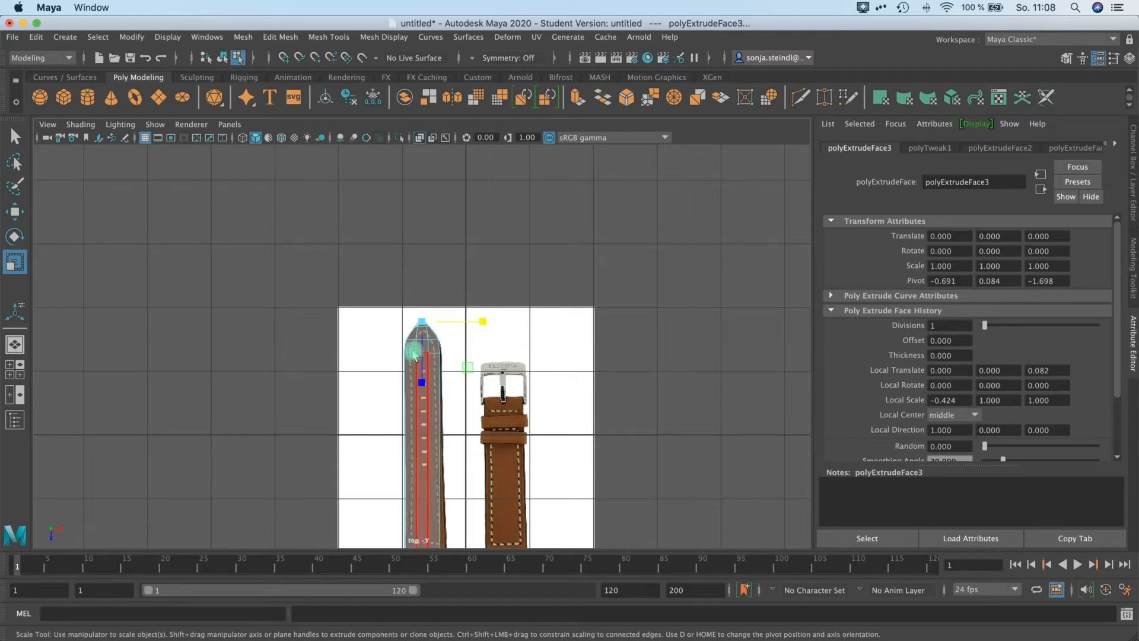
scroll(422, 350, up, 3)
scroll(422, 350, up, 2)
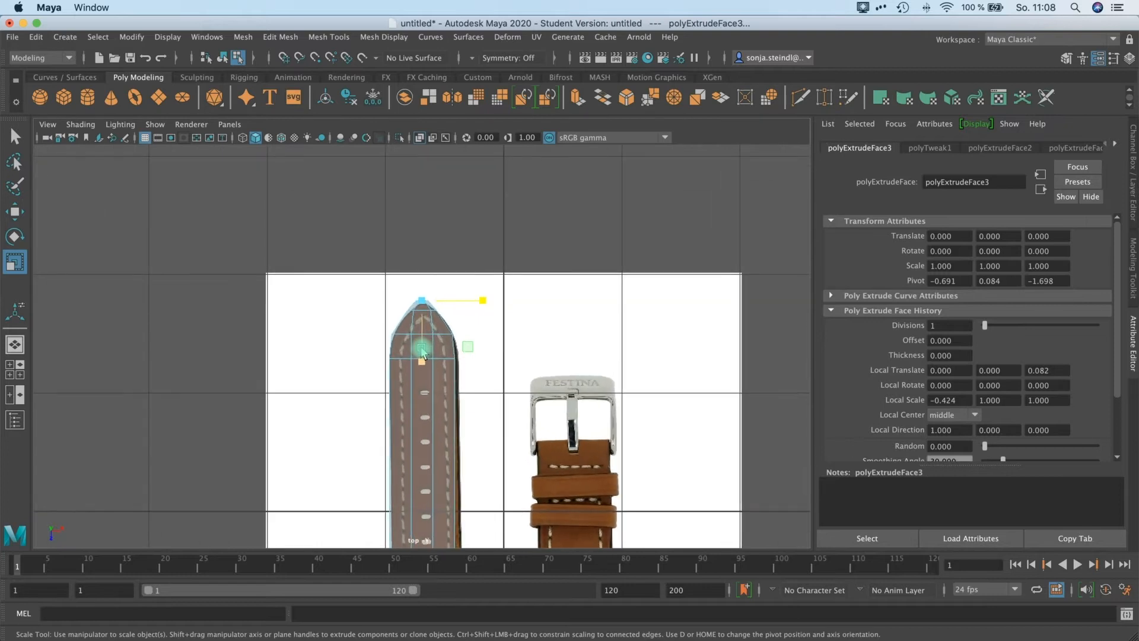
right_drag(417, 324, 398, 335)
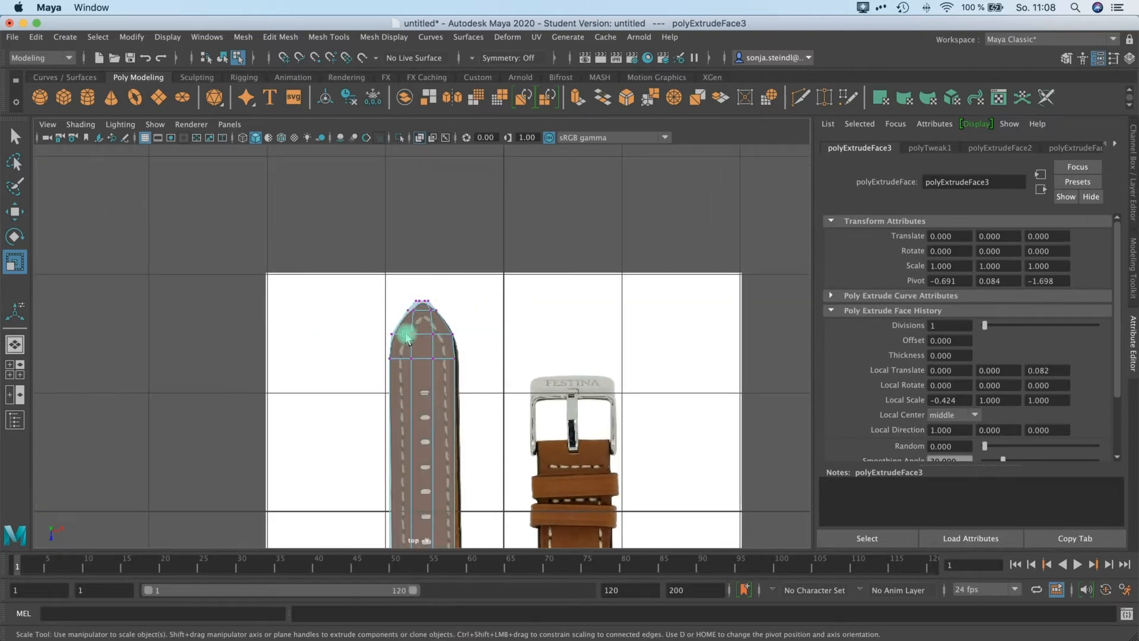
drag(442, 326, 403, 343)
drag(481, 340, 519, 338)
Move the inner tip vertices slightly back from the point and spread the inner vertices at the taper's base to the stitching
drag(413, 308, 435, 320)
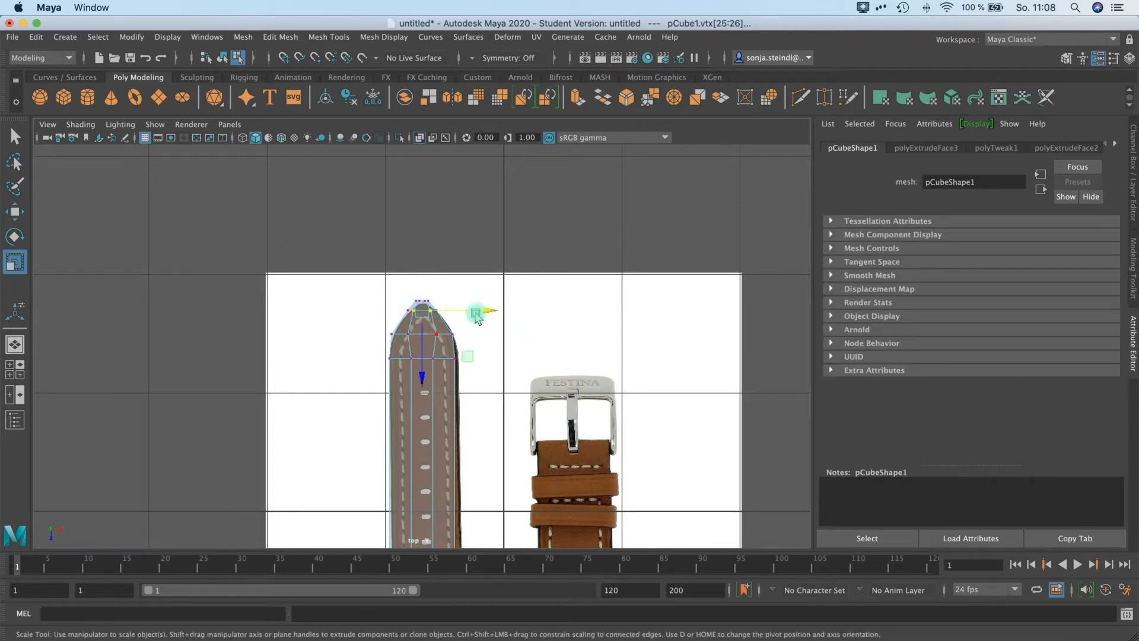
key(e)
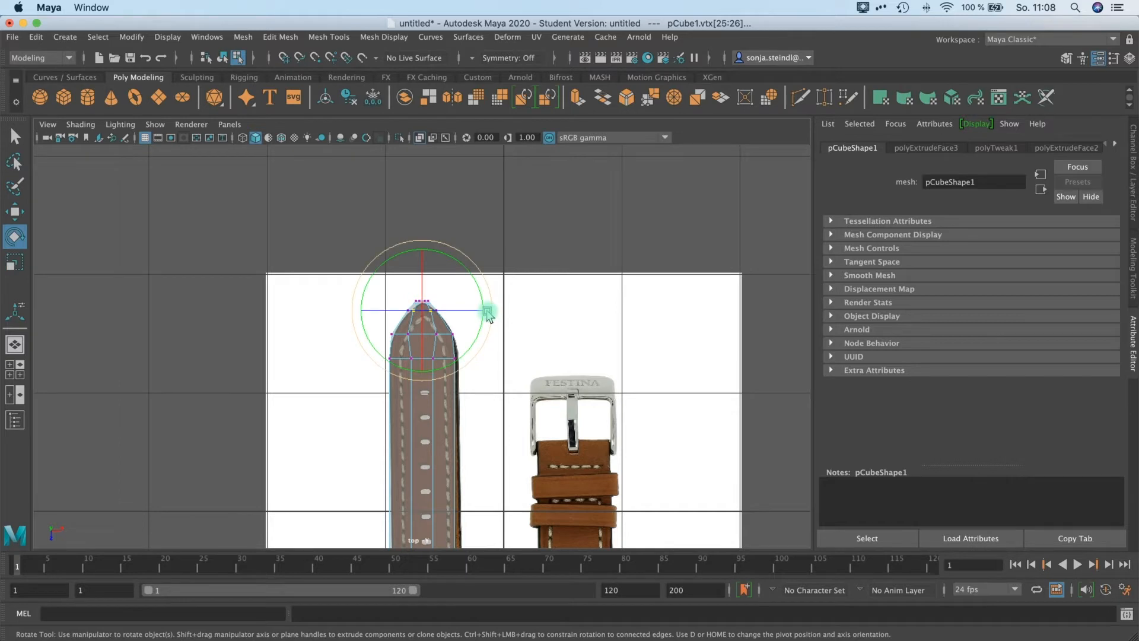
key(r)
key(w)
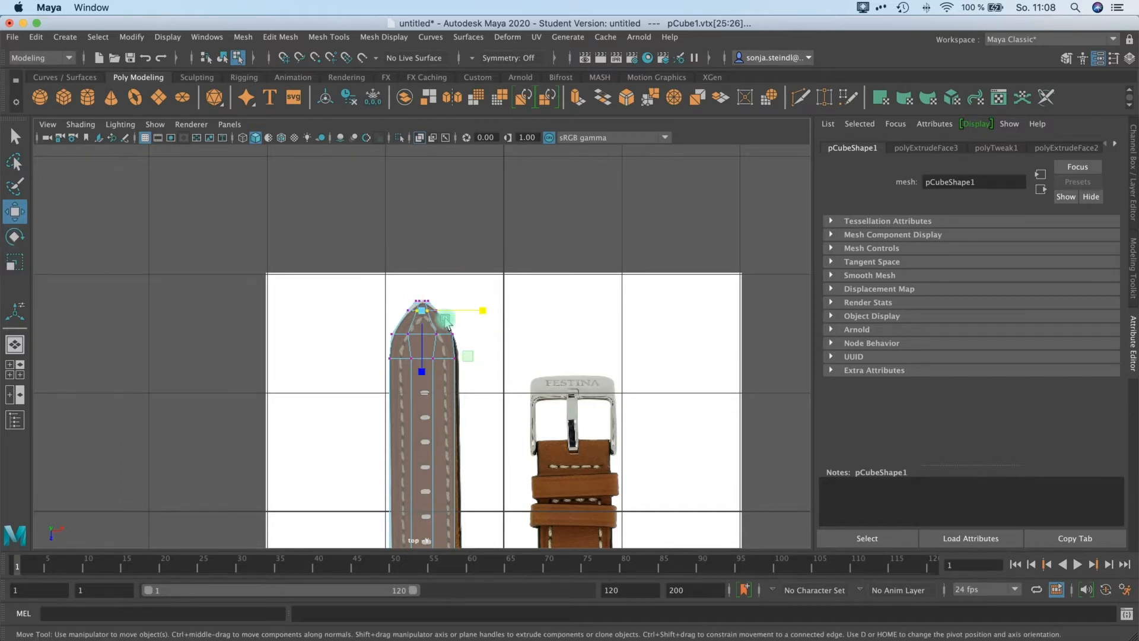
drag(420, 314, 549, 362)
key(e)
key(r)
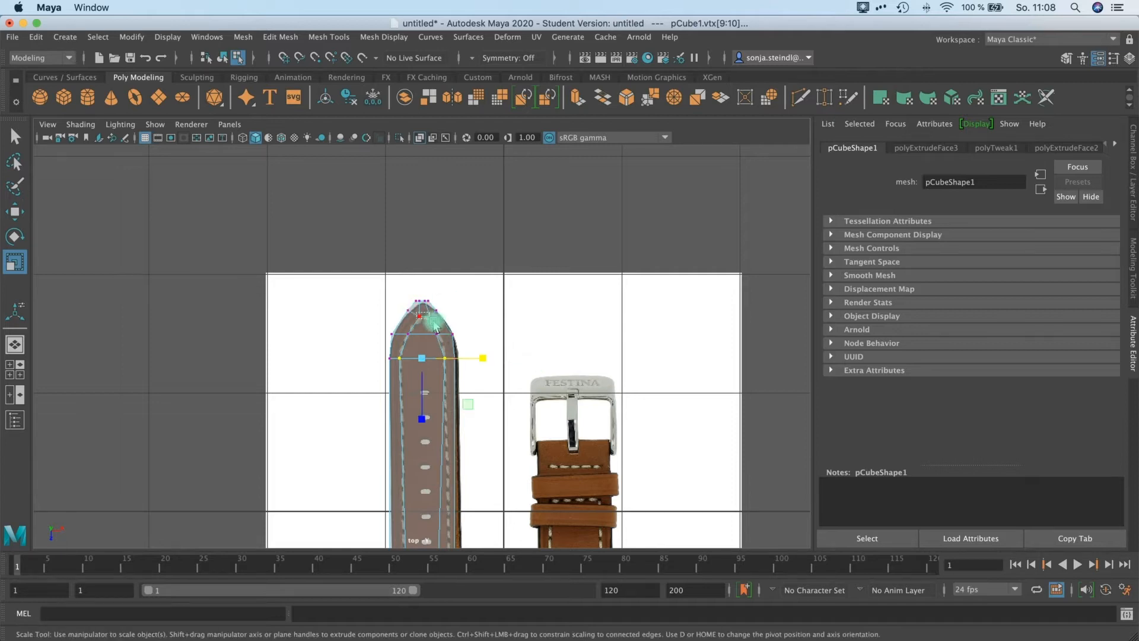
Fine-tune the two inner vertices nearest the strap's tip with the Scale and Move tools to centre them over the reference
drag(434, 324, 493, 321)
key(w)
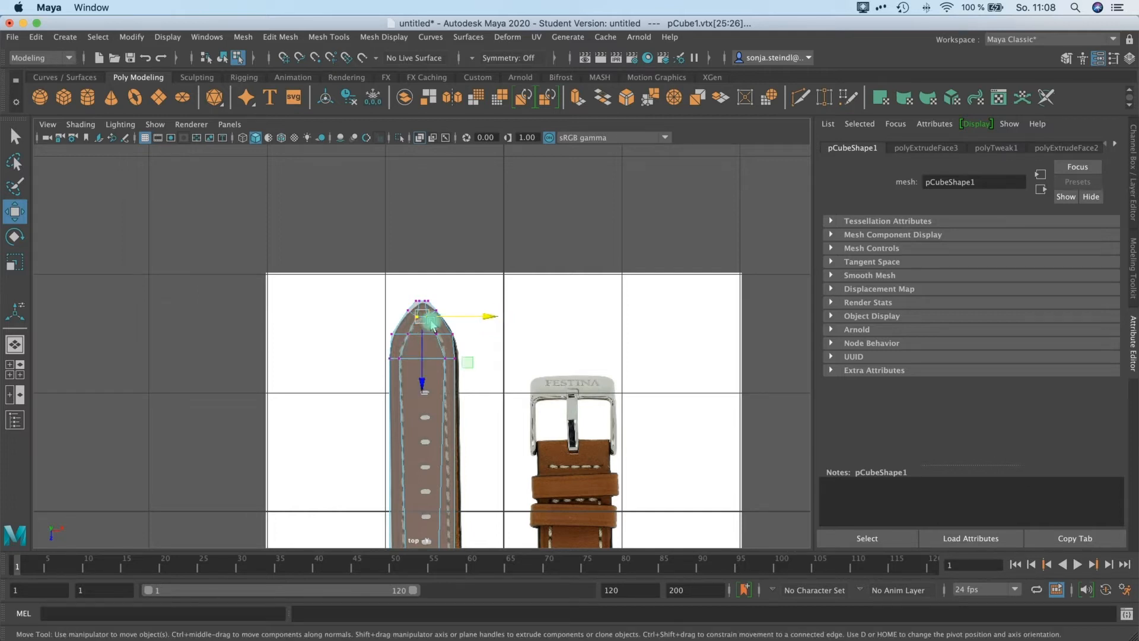
mouse_move(475, 324)
mouse_down()
mouse_move(487, 320)
mouse_move(472, 325)
mouse_up()
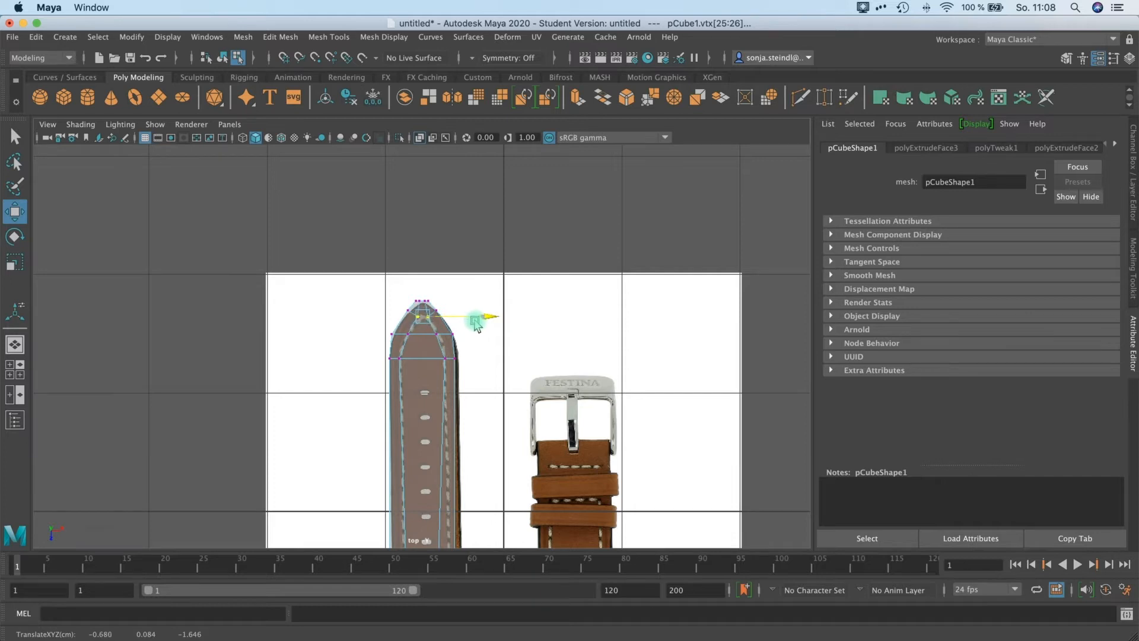
Insert an edge loop across the strap near its straight end, level with the horizontal stitching in the reference
scroll(428, 380, down, 5)
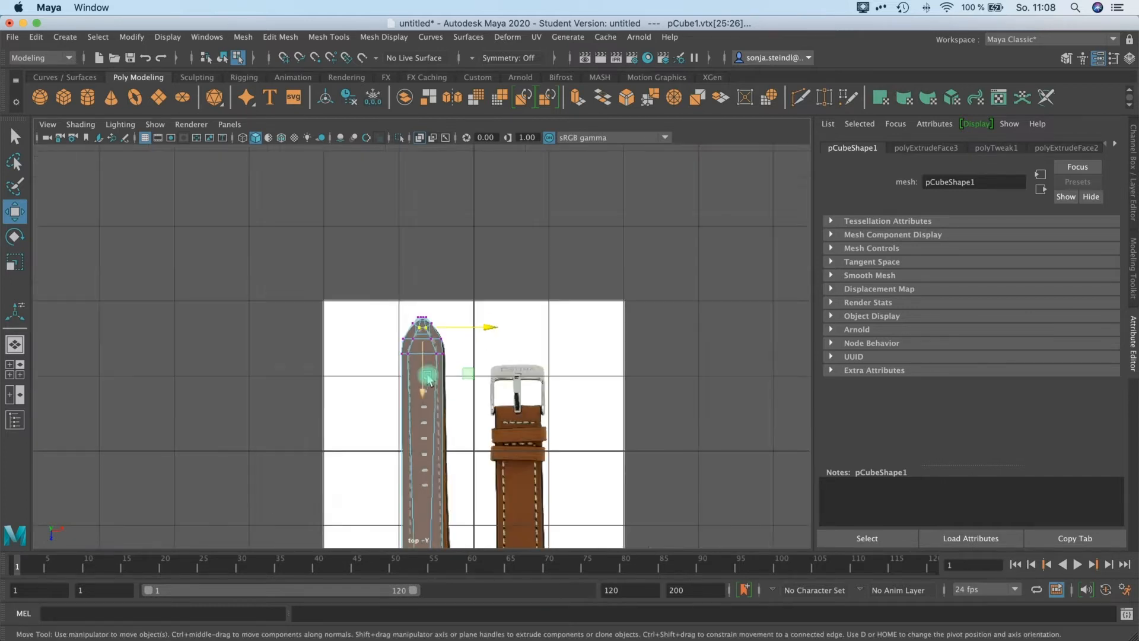
drag(403, 509, 445, 521)
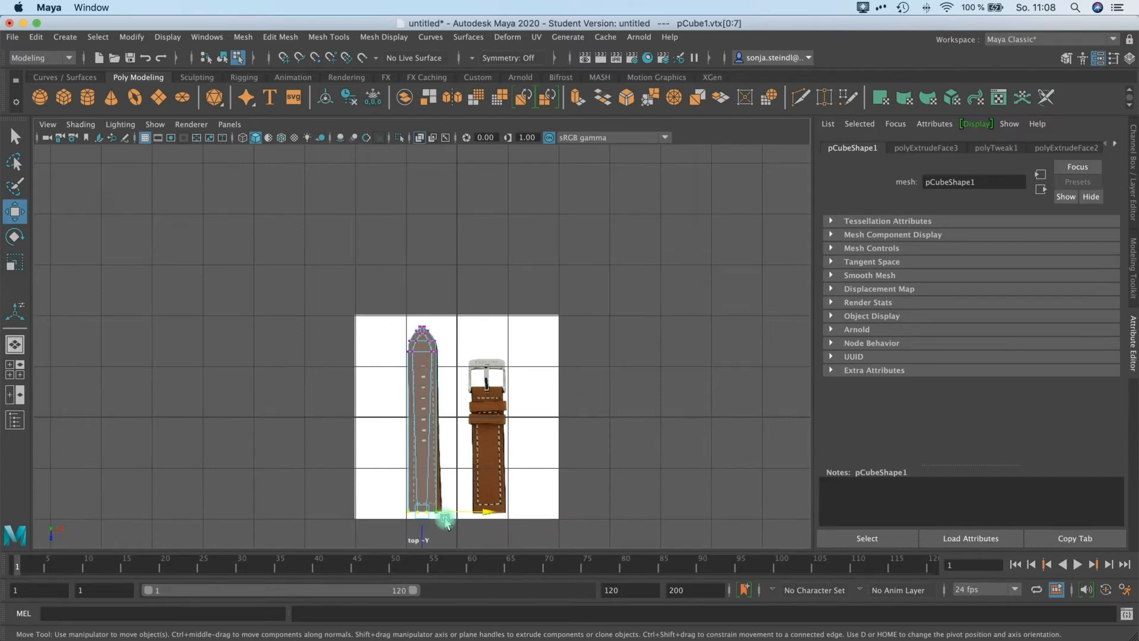
key(f)
scroll(466, 243, down, 10)
scroll(458, 241, up, 3)
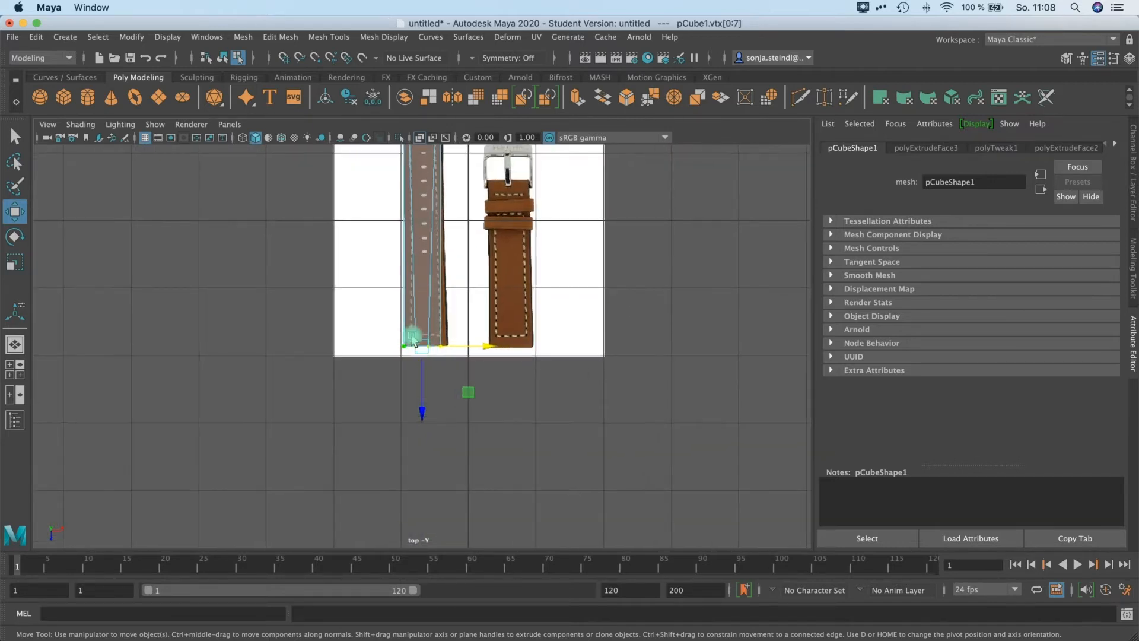
click(365, 38)
mouse_move(329, 36)
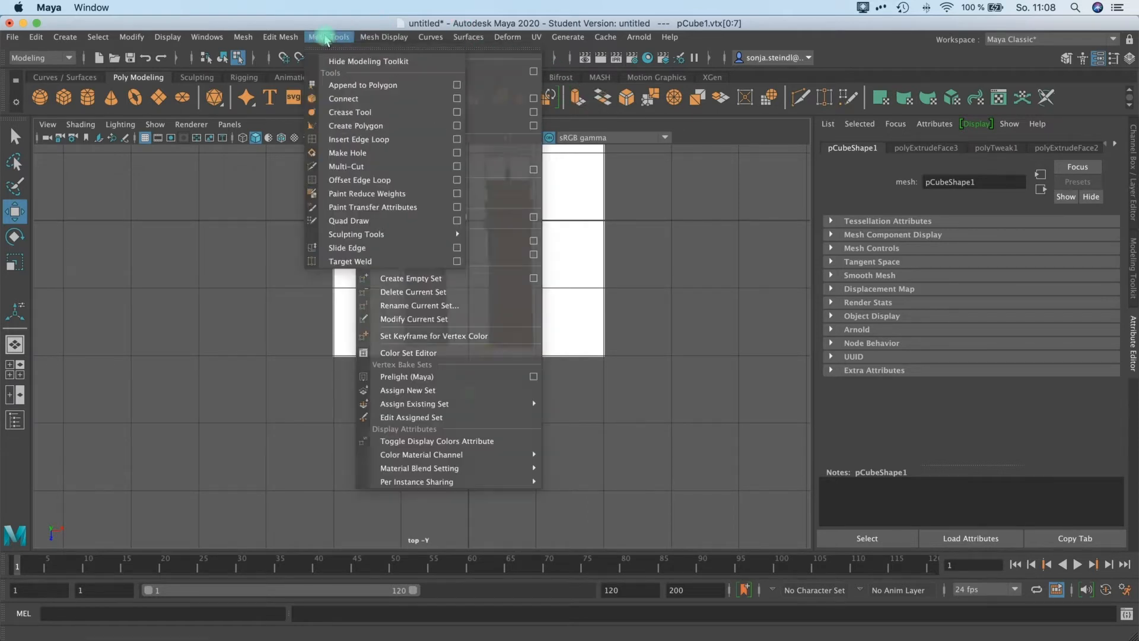
click(357, 140)
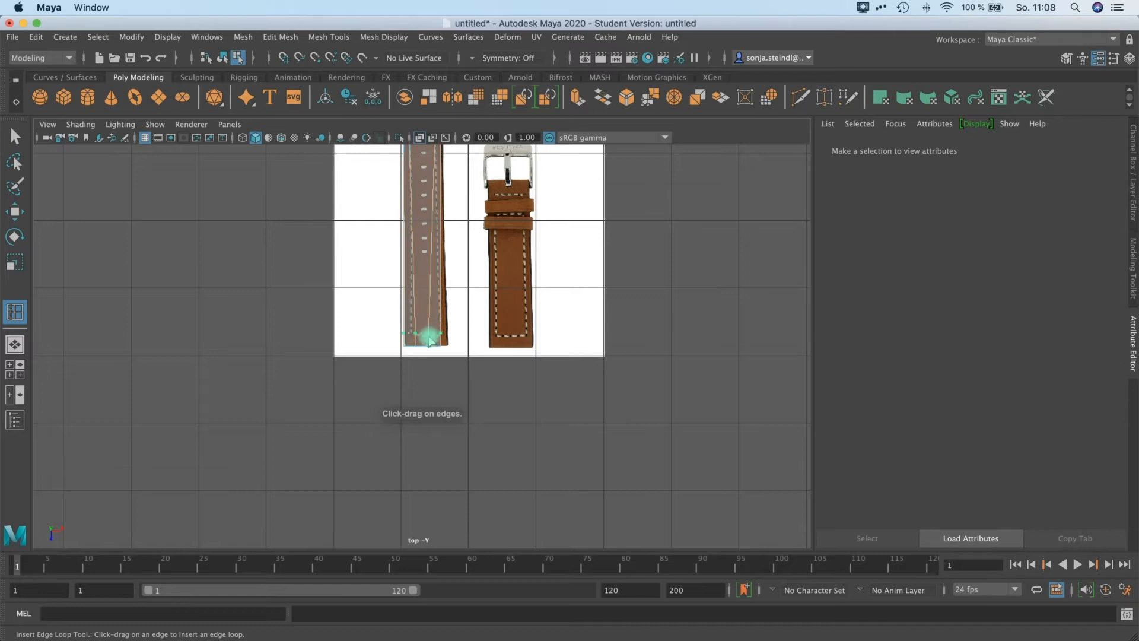
click(430, 339)
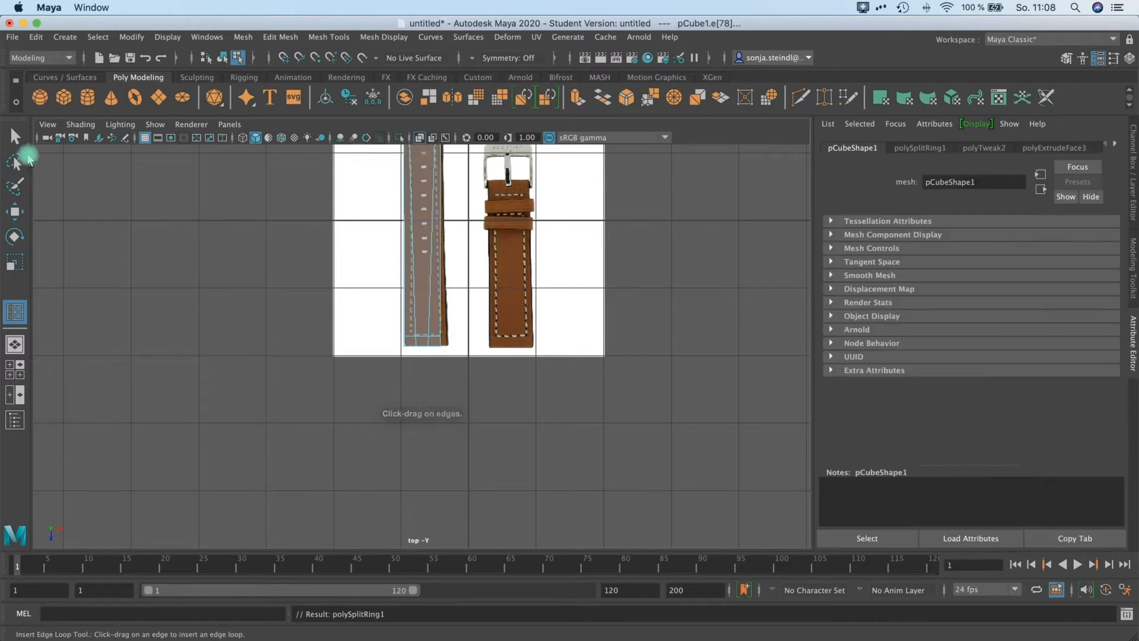
Scale the inner vertices of the new edge loop outward along X by about 2.01 to line up with the side stitching
click(15, 138)
right_click(439, 318)
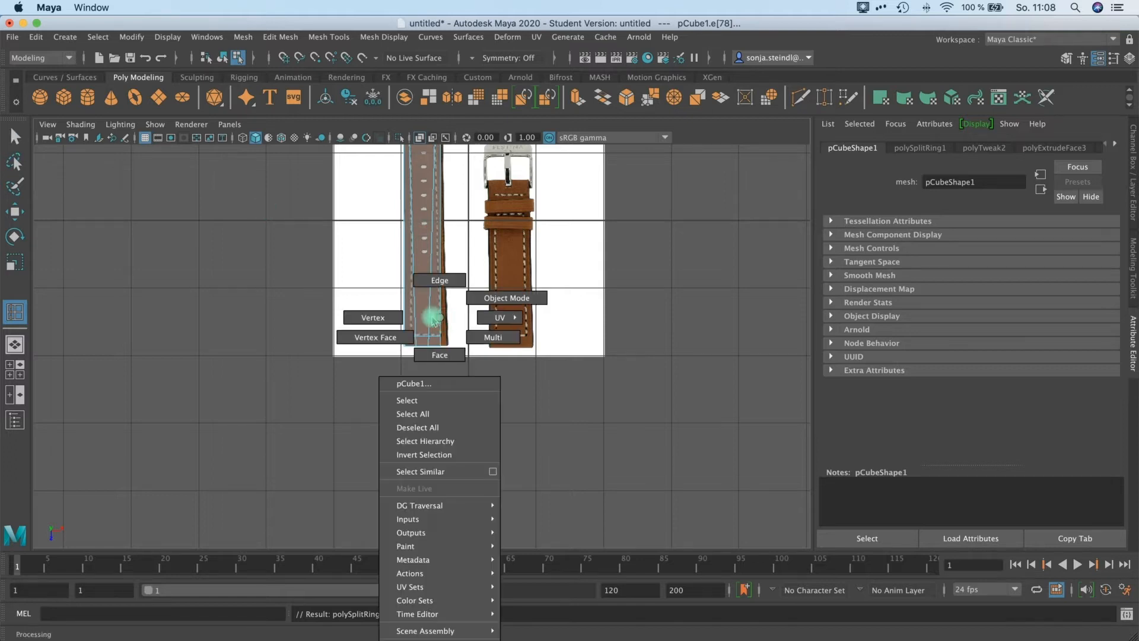
click(372, 317)
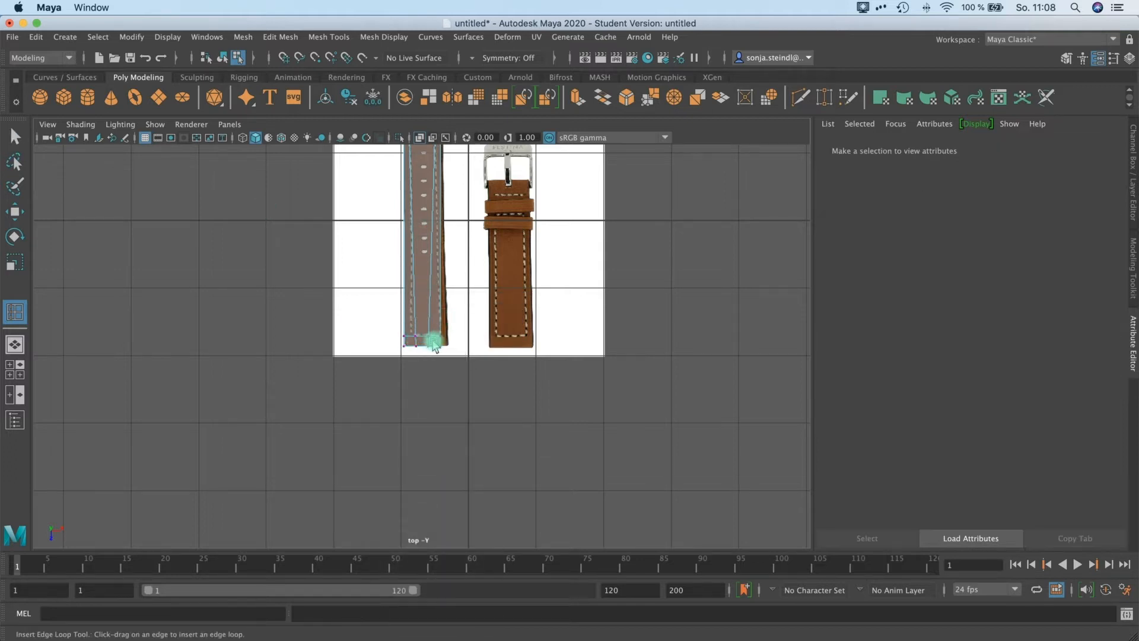
key(w)
key(r)
click(414, 335)
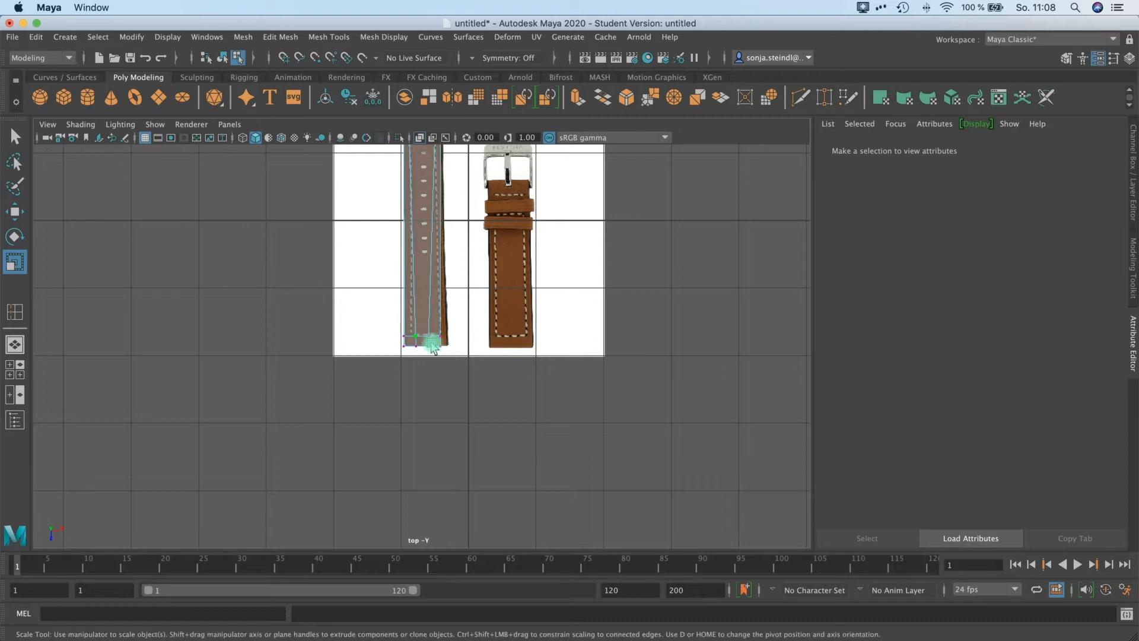
mouse_move(414, 330)
mouse_down()
mouse_move(434, 347)
mouse_move(543, 339)
mouse_up()
key(e)
key(r)
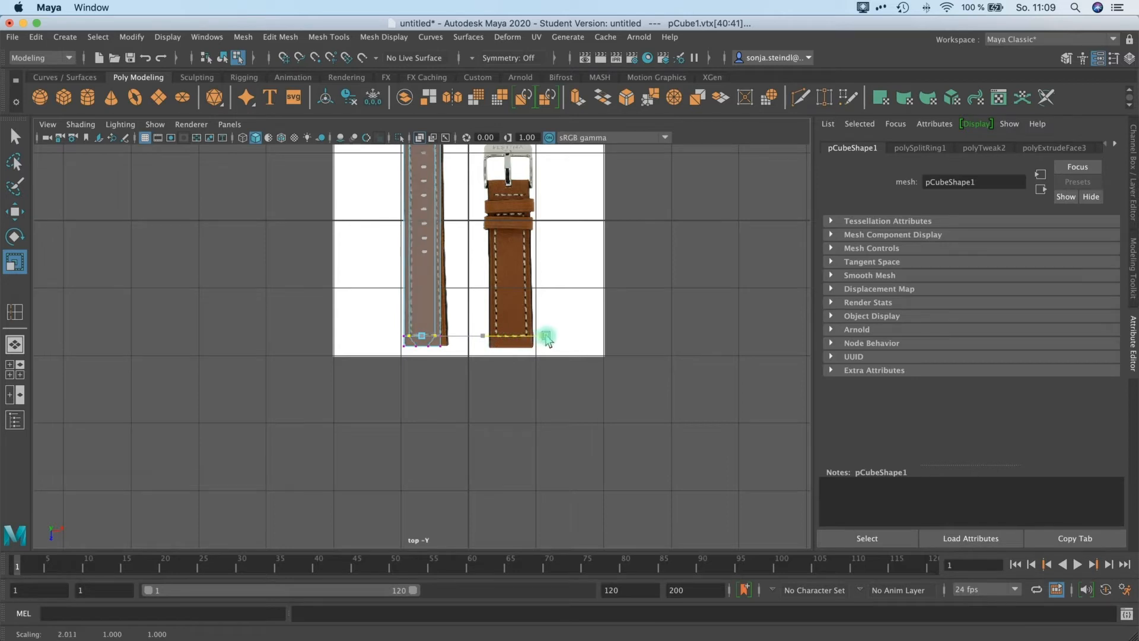
drag(547, 338, 547, 338)
scroll(439, 204, down, 1)
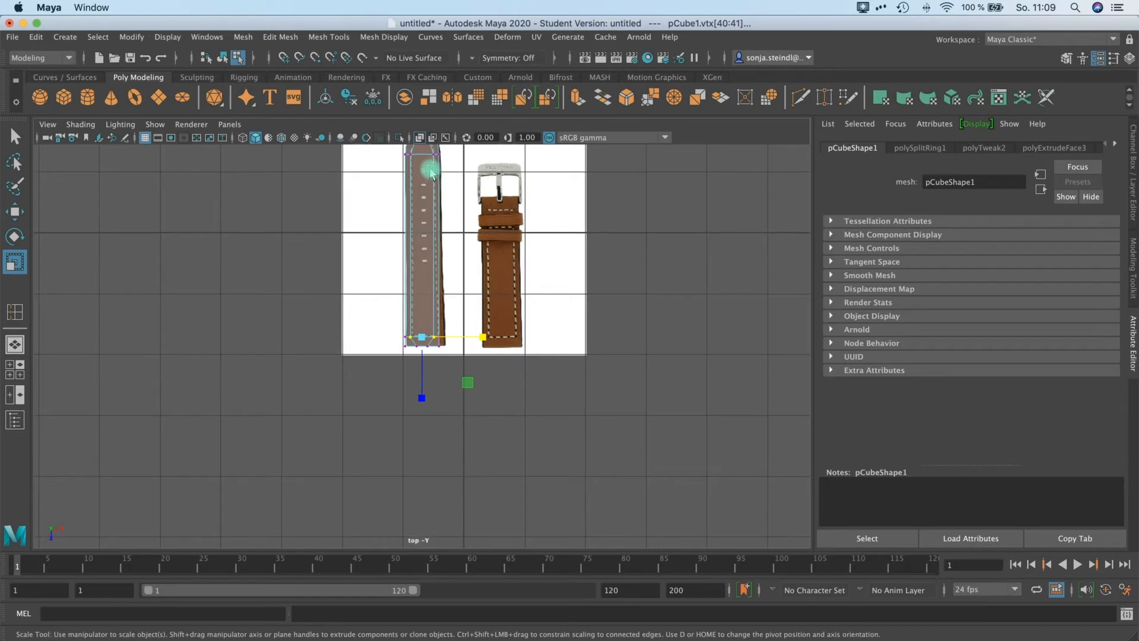
key(space)
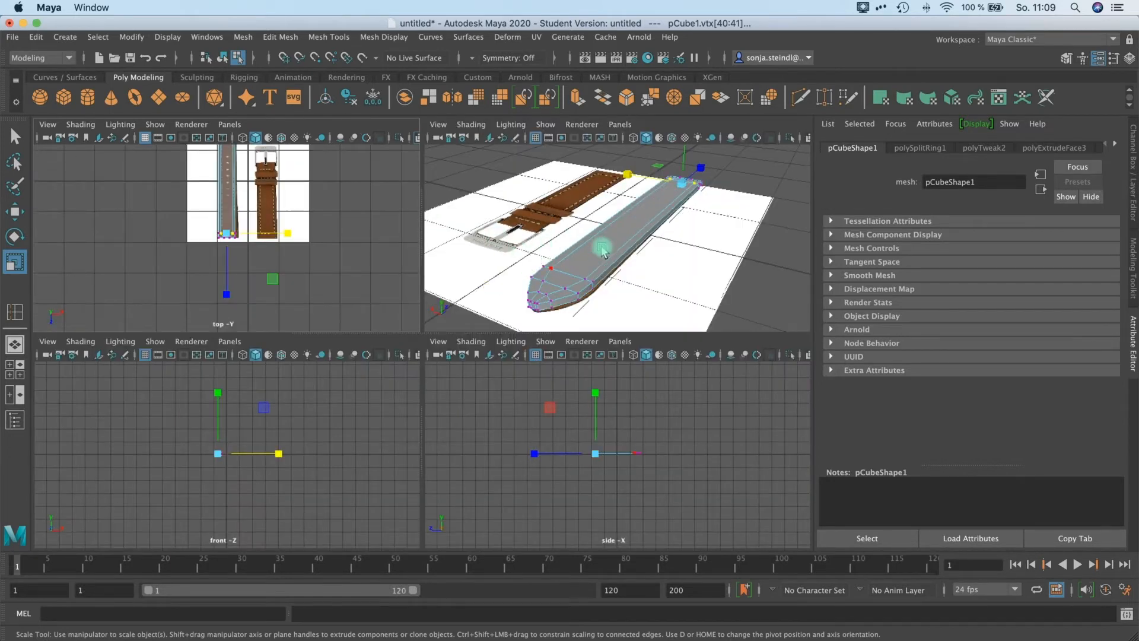
key(space)
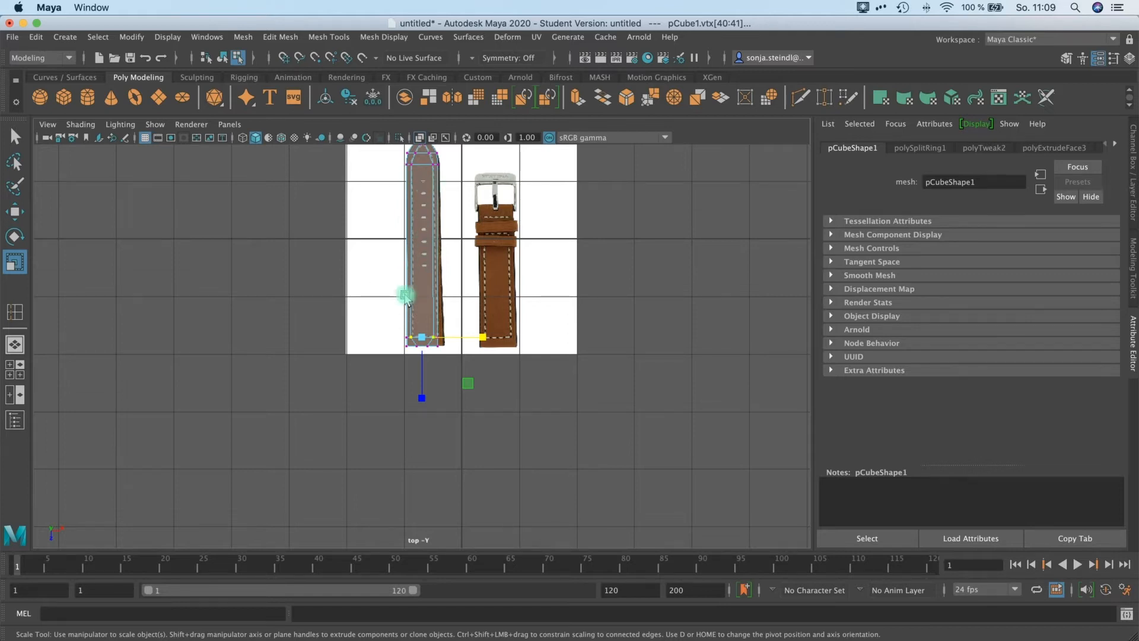
scroll(415, 178, up, 1)
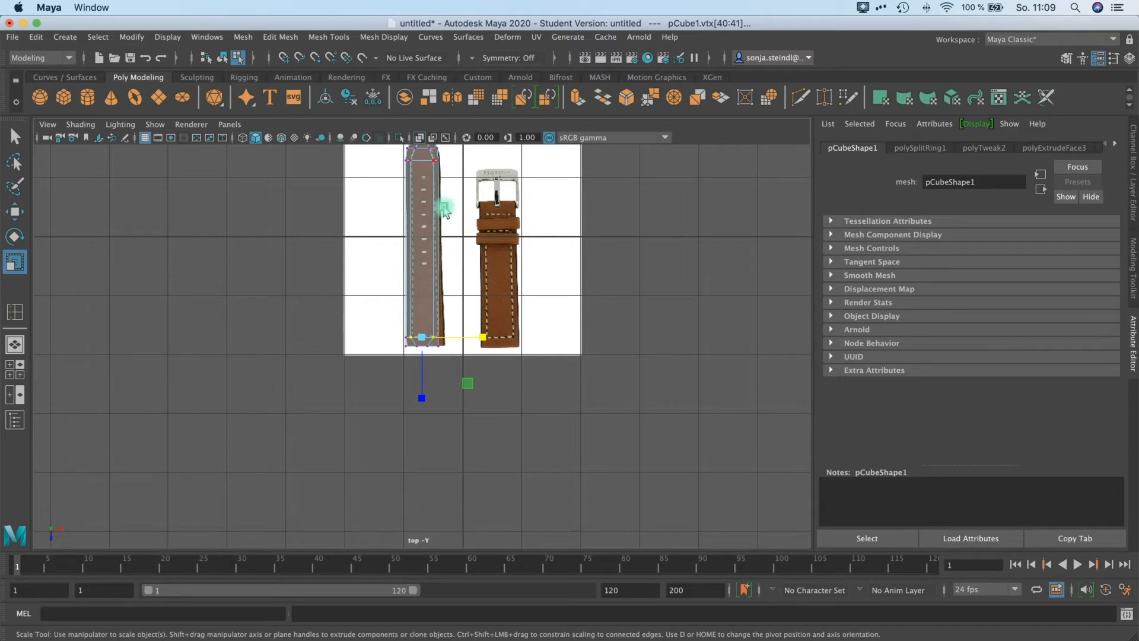
scroll(439, 203, up, 1)
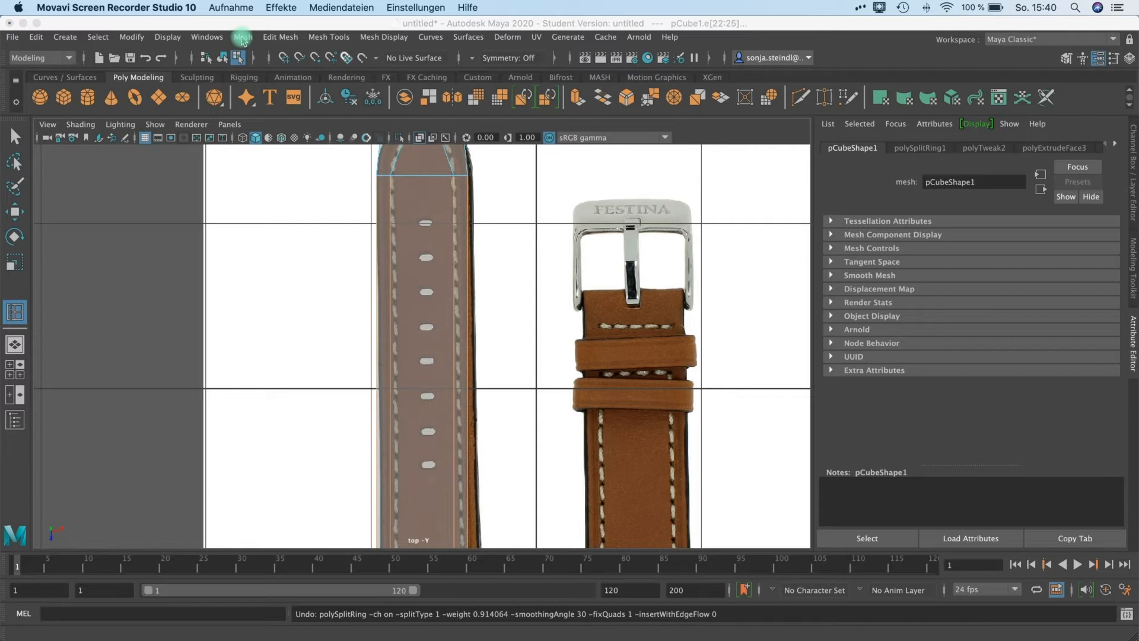
click(242, 37)
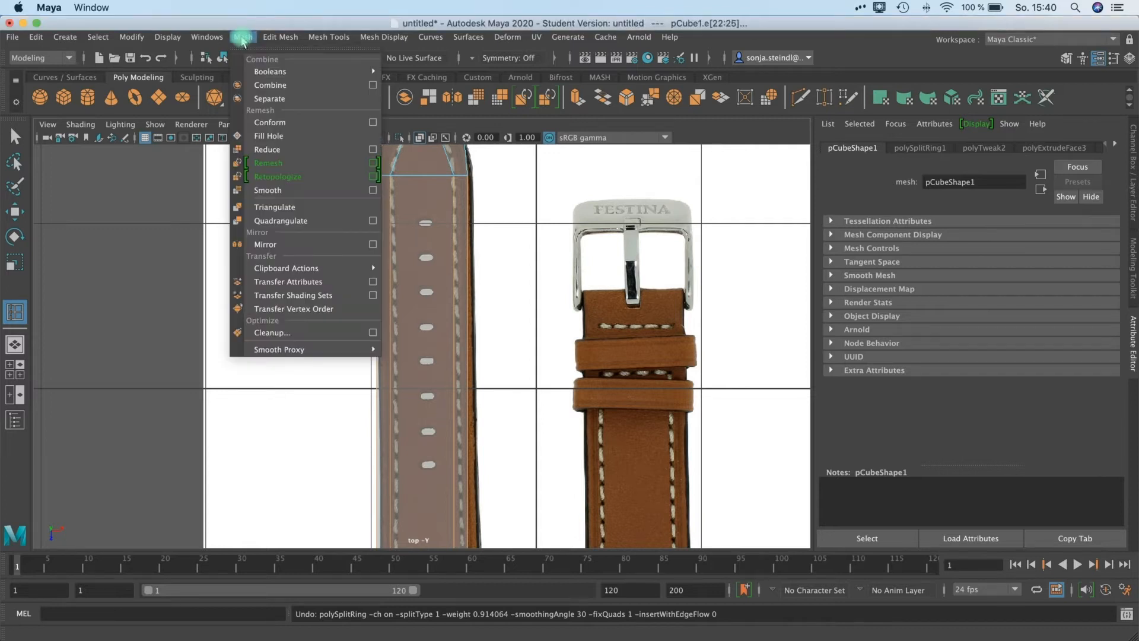
mouse_move(280, 37)
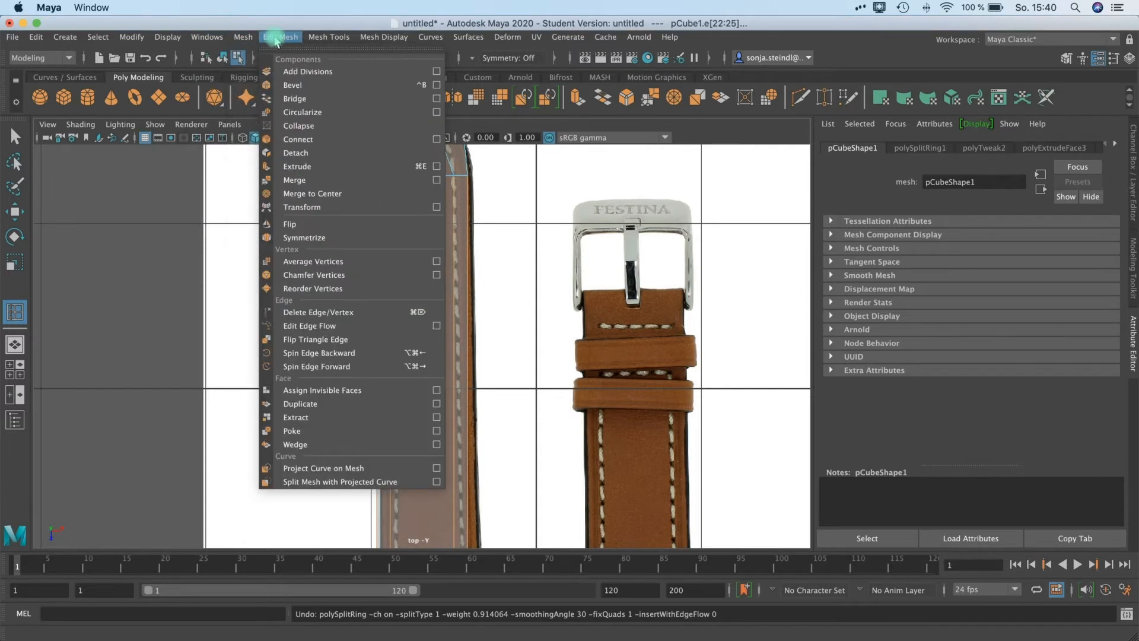
mouse_move(329, 37)
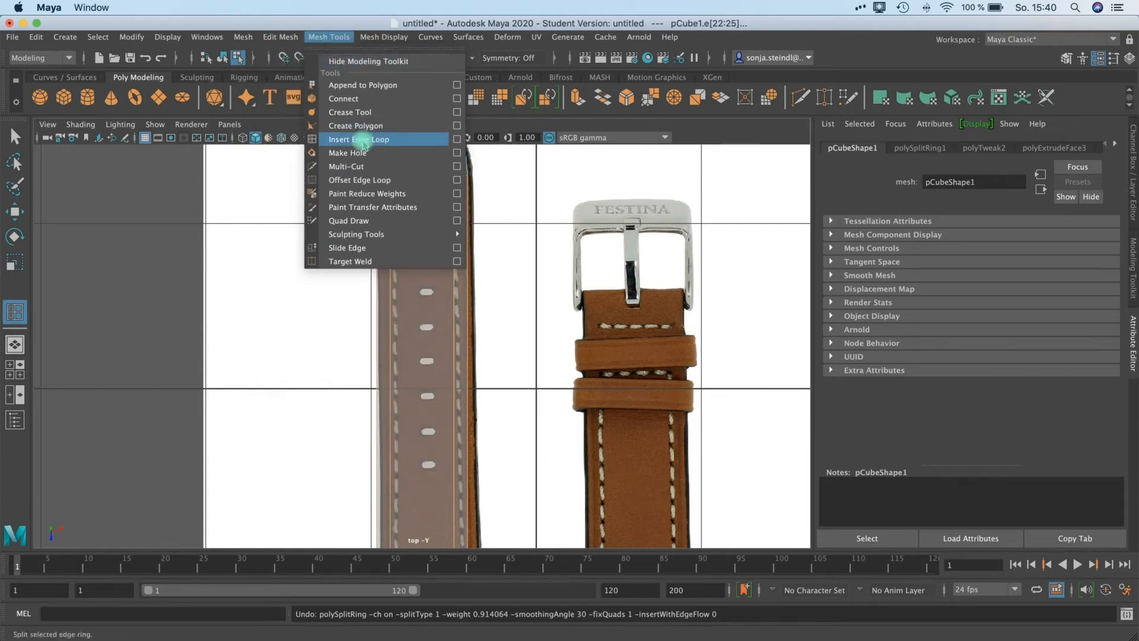
click(374, 140)
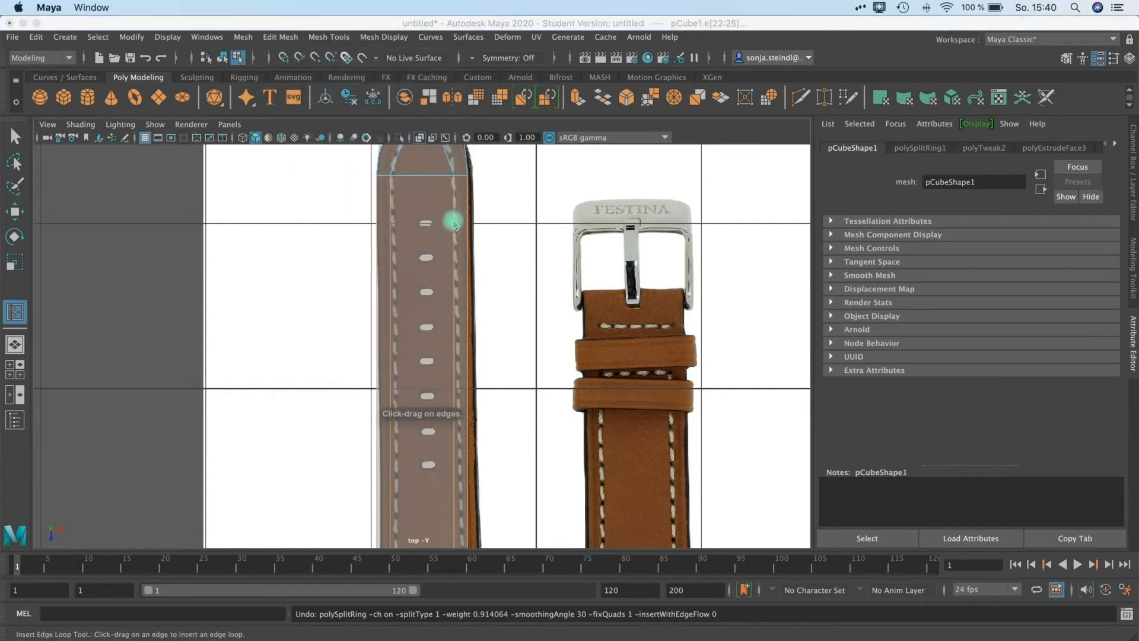
drag(454, 224, 455, 223)
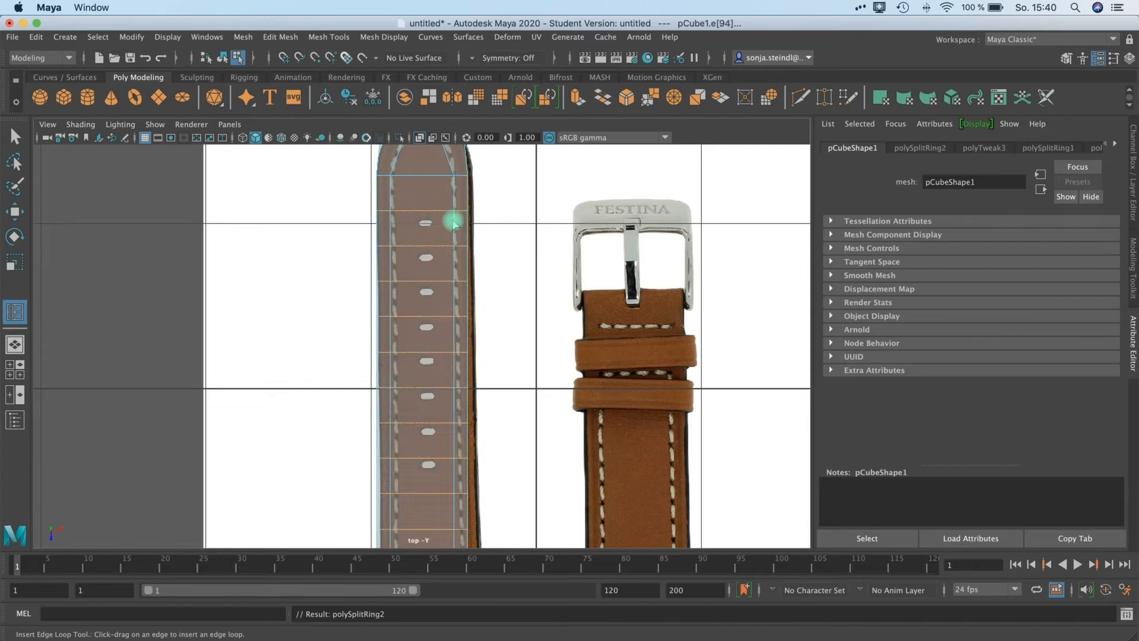
key(super+z)
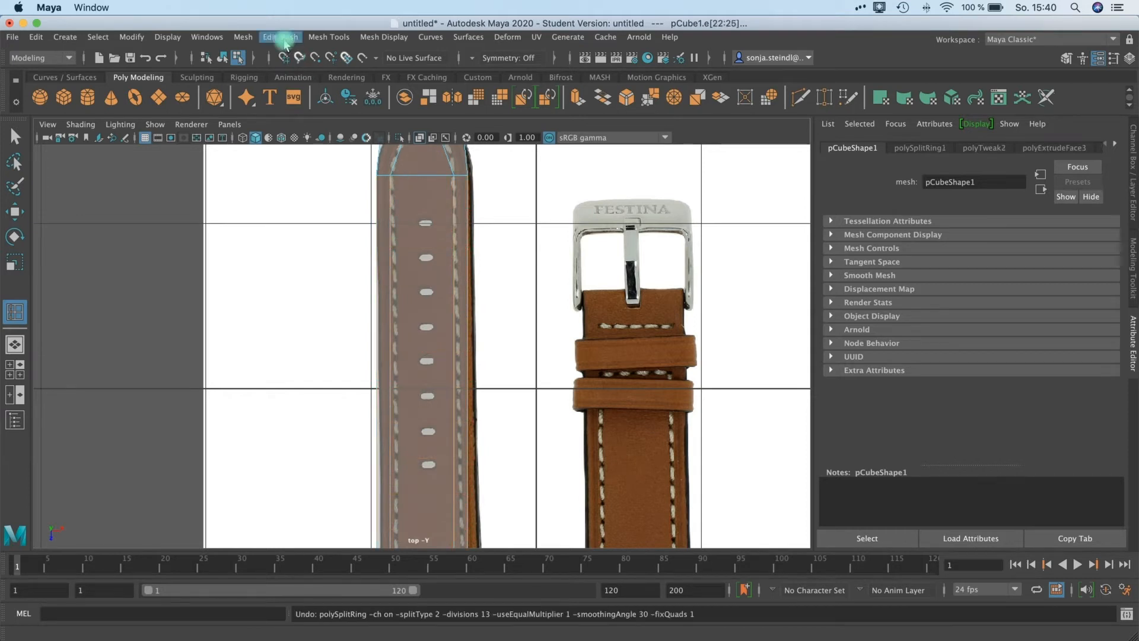
Insert single edge loops across the strap just above the topmost and the lowest holes, using relative distance from edge
click(332, 37)
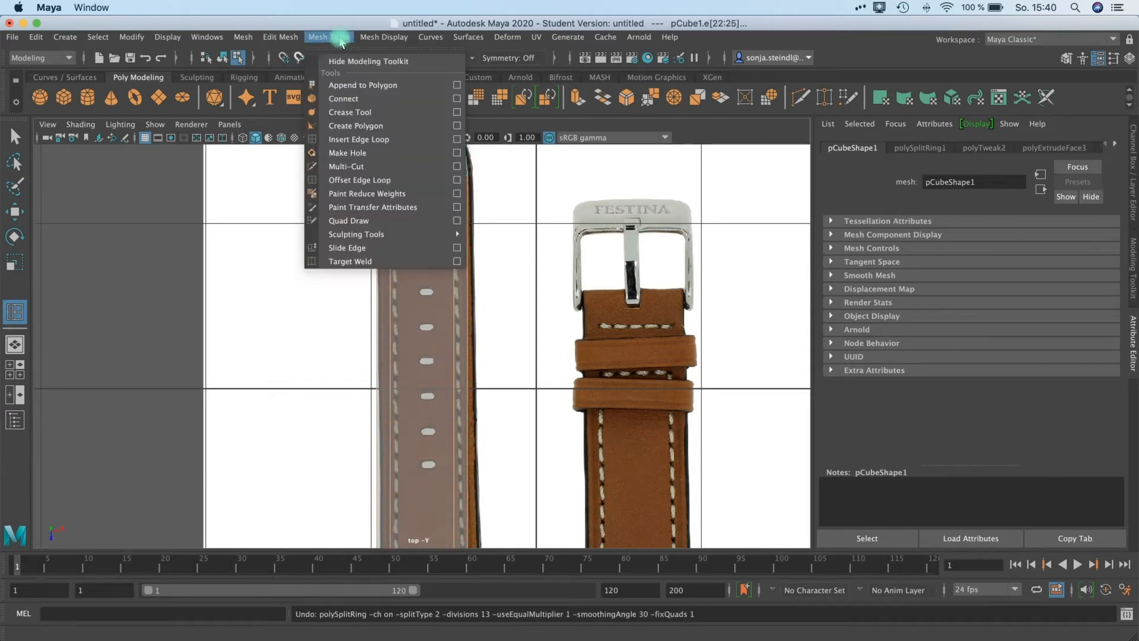
click(457, 140)
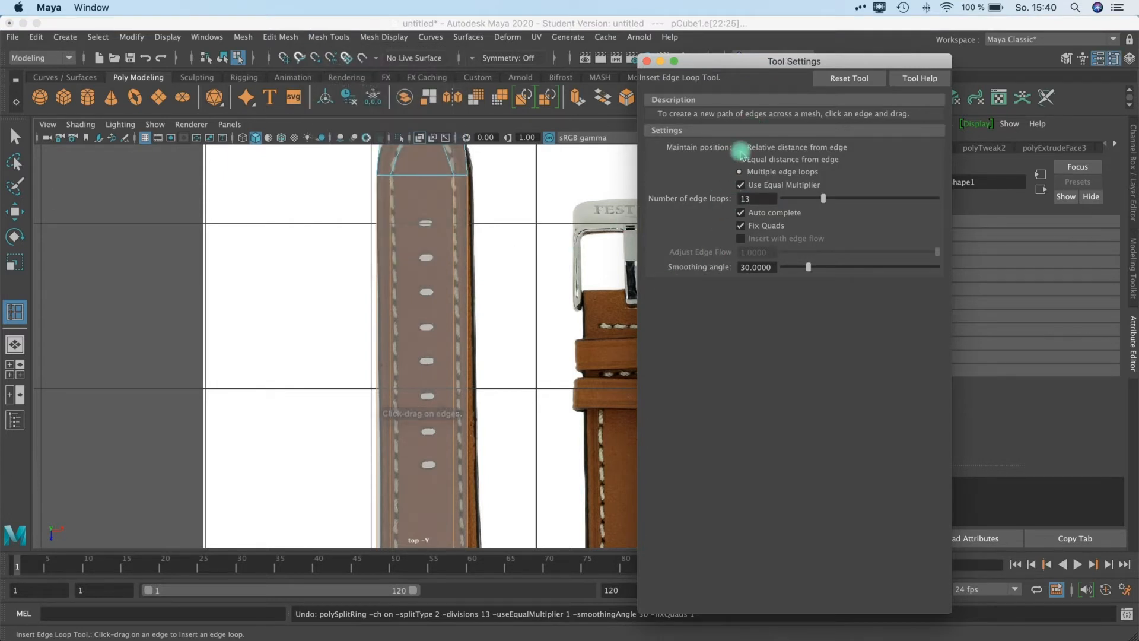
click(739, 147)
drag(456, 223, 426, 222)
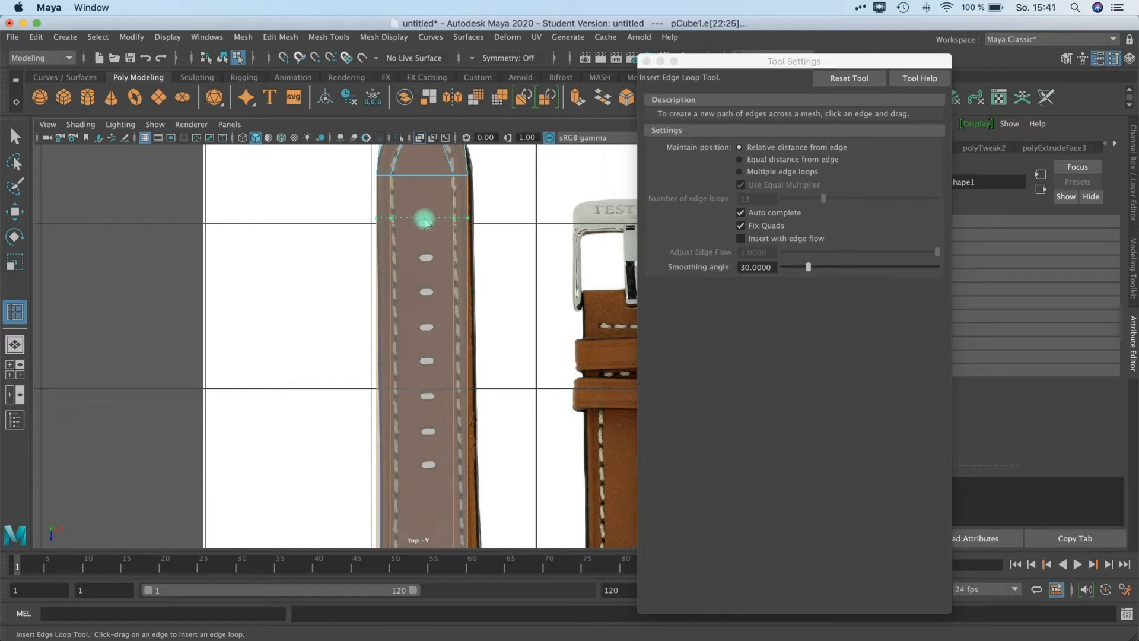
drag(425, 223, 424, 220)
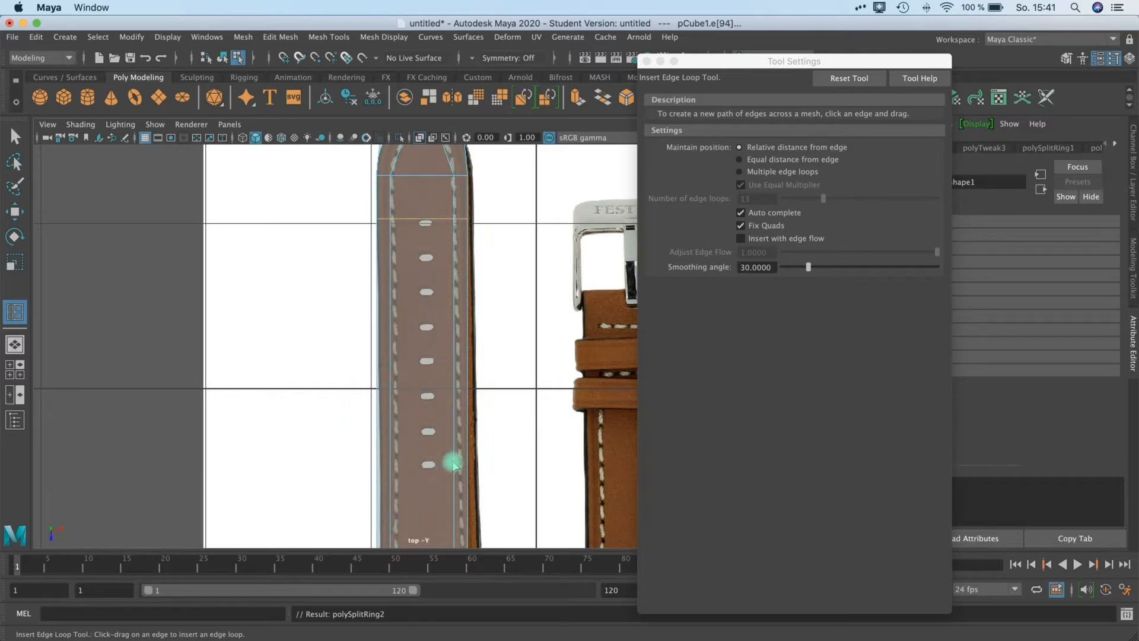
drag(453, 462, 454, 463)
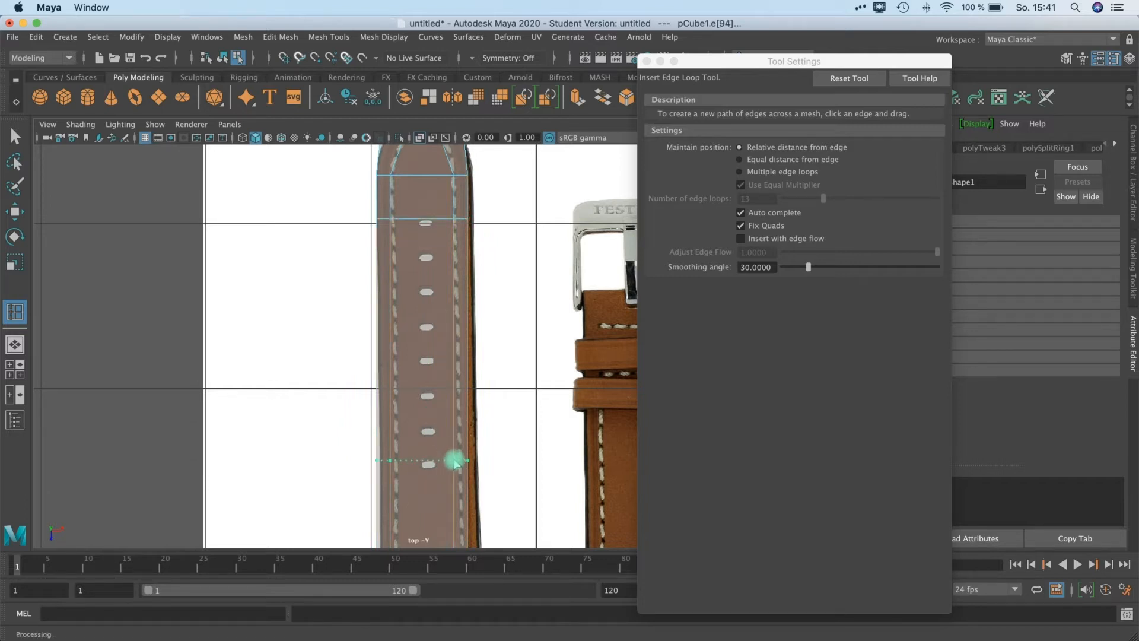
drag(454, 461, 454, 461)
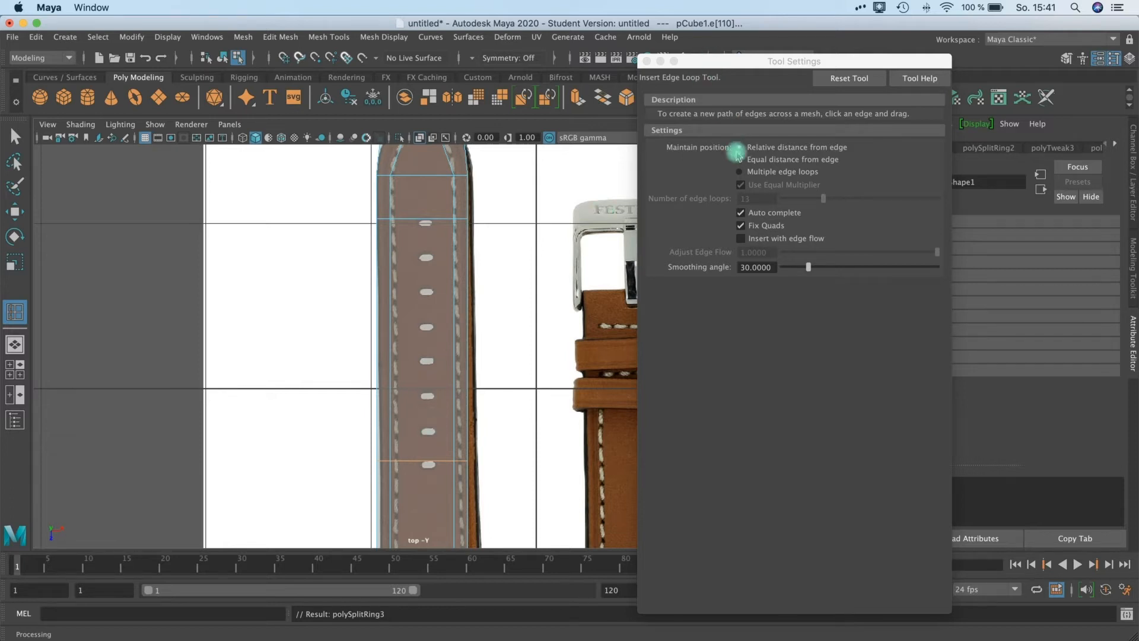
Insert 13 evenly spaced edge loops across the strap between the loops at the topmost and lowest holes
click(739, 173)
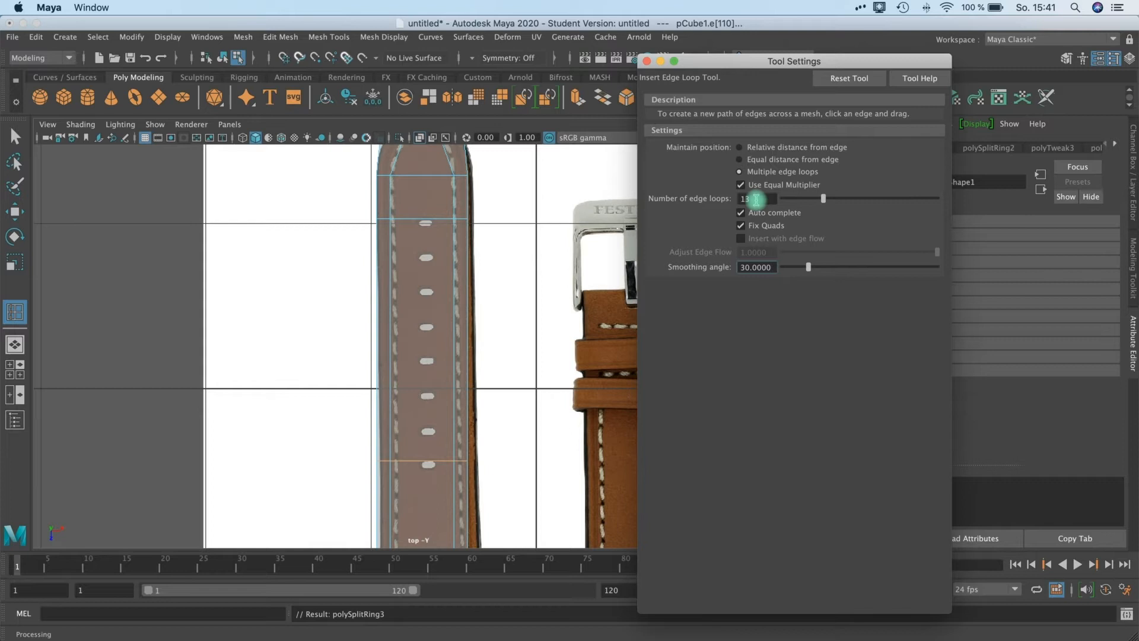
double_click(763, 202)
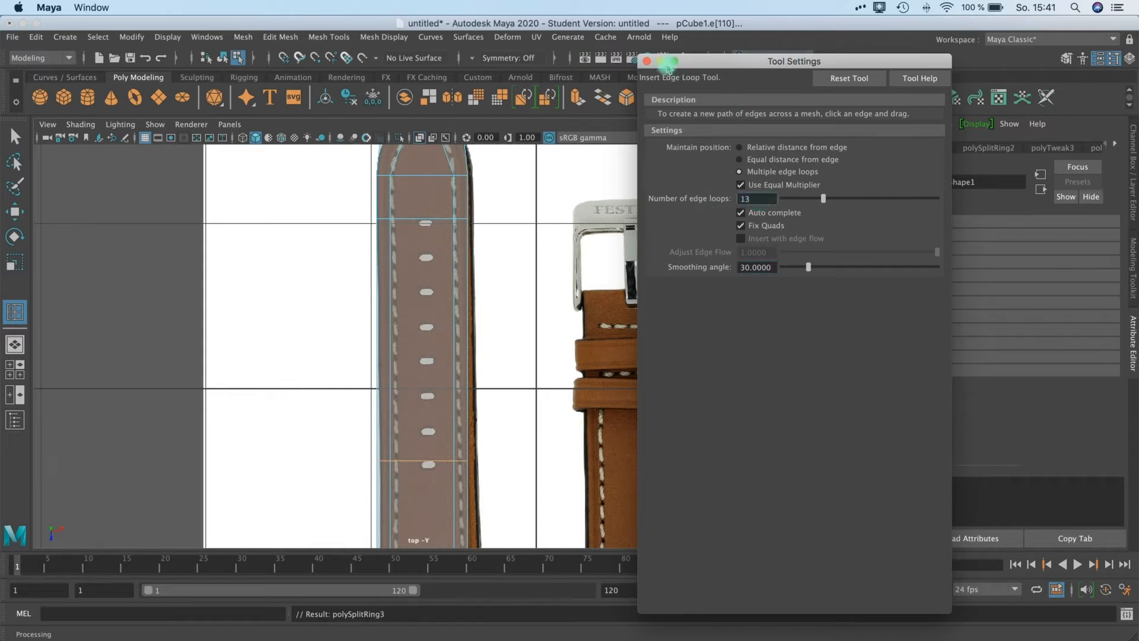
click(454, 232)
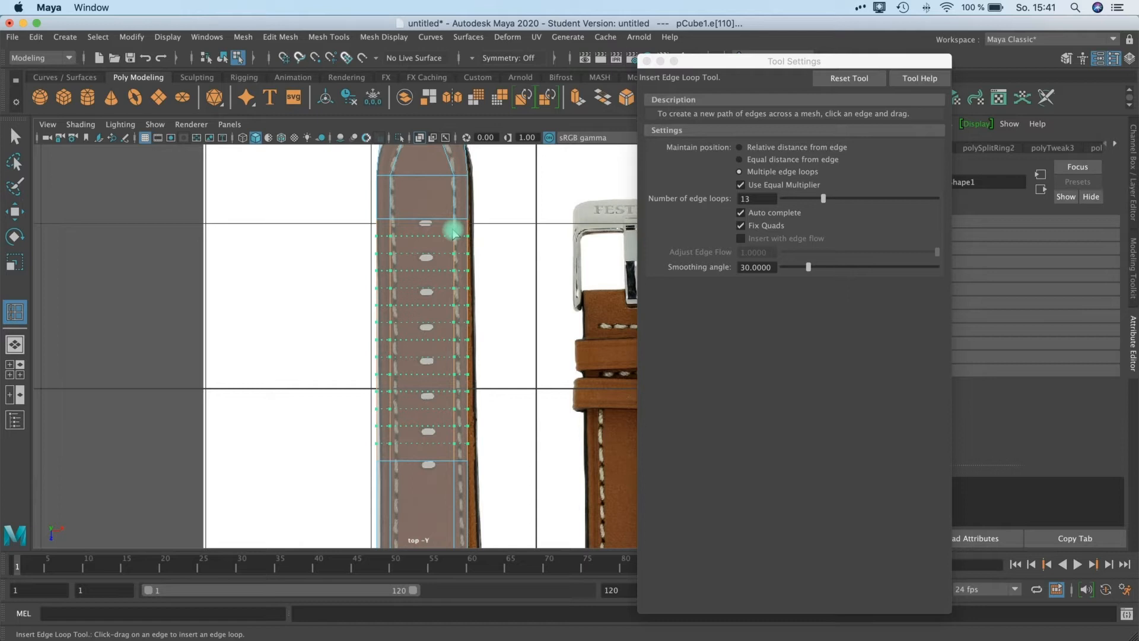
drag(450, 236, 425, 257)
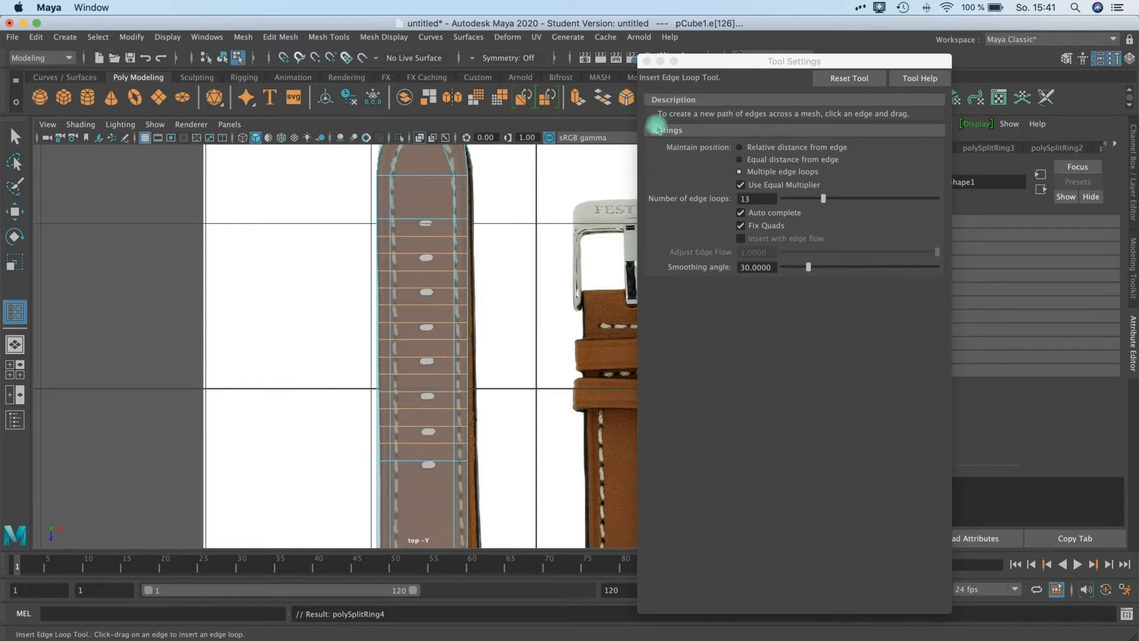
click(660, 62)
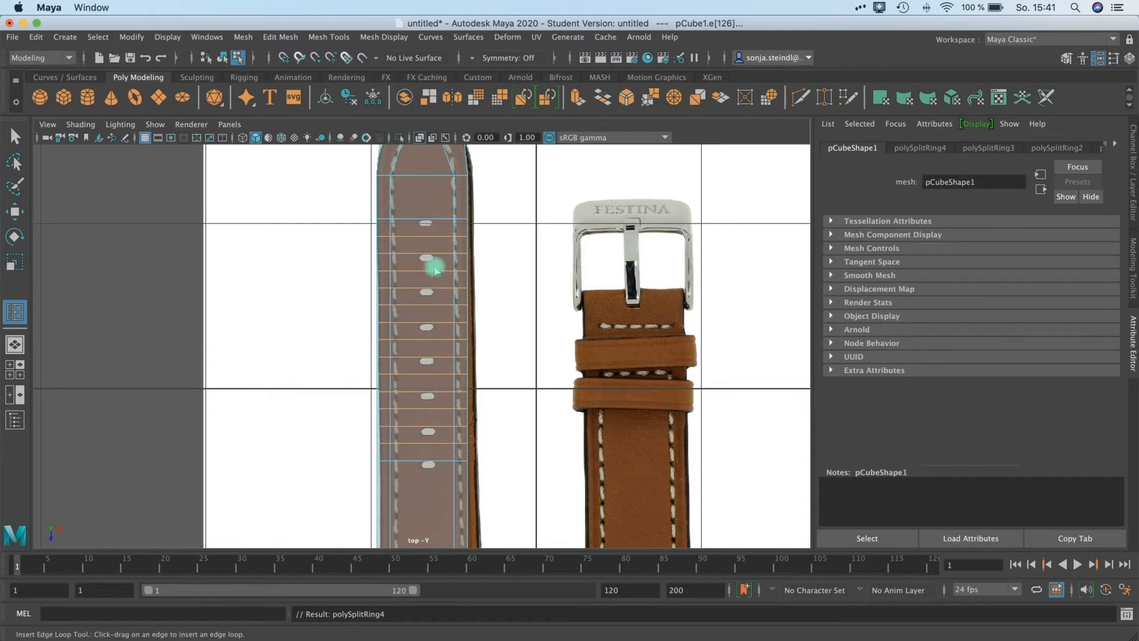
click(15, 136)
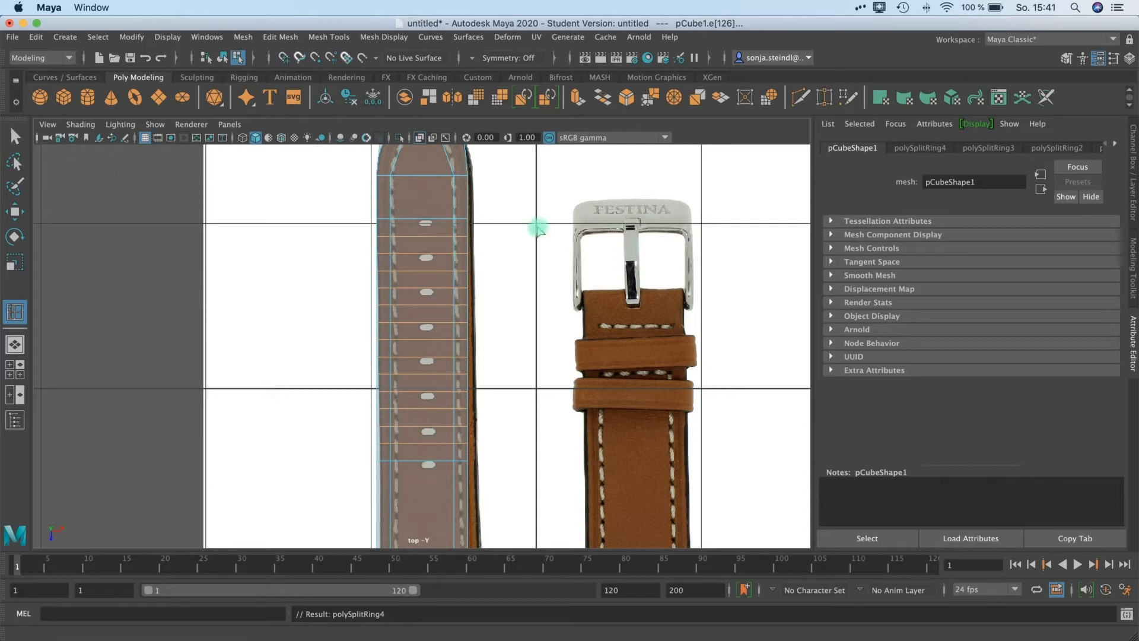
right_drag(448, 238, 399, 240)
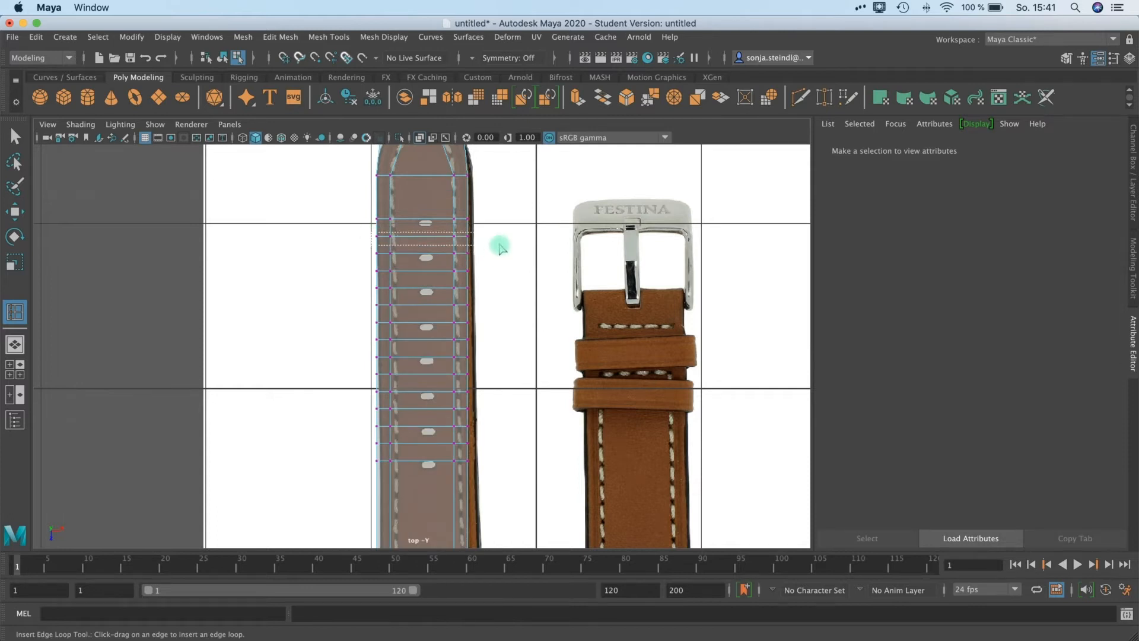
click(414, 254)
right_drag(399, 237, 381, 235)
drag(462, 243, 469, 241)
click(404, 237)
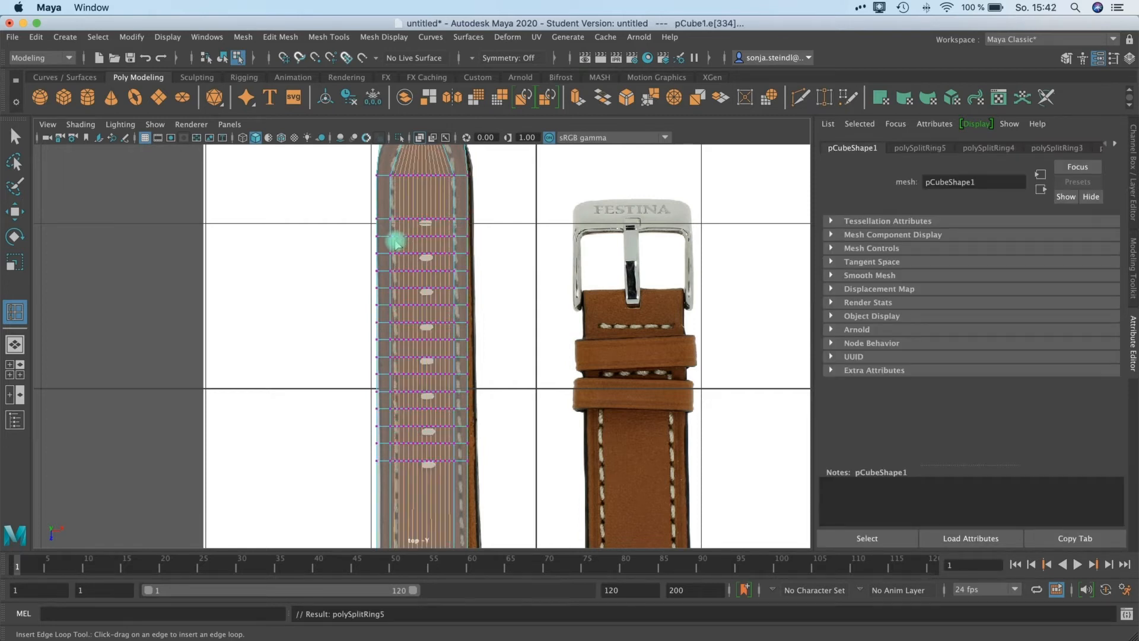
key(super+z)
Move the vertices of every second new edge loop toward the strap's tip so that each loop pair closely frames a hole
key(q)
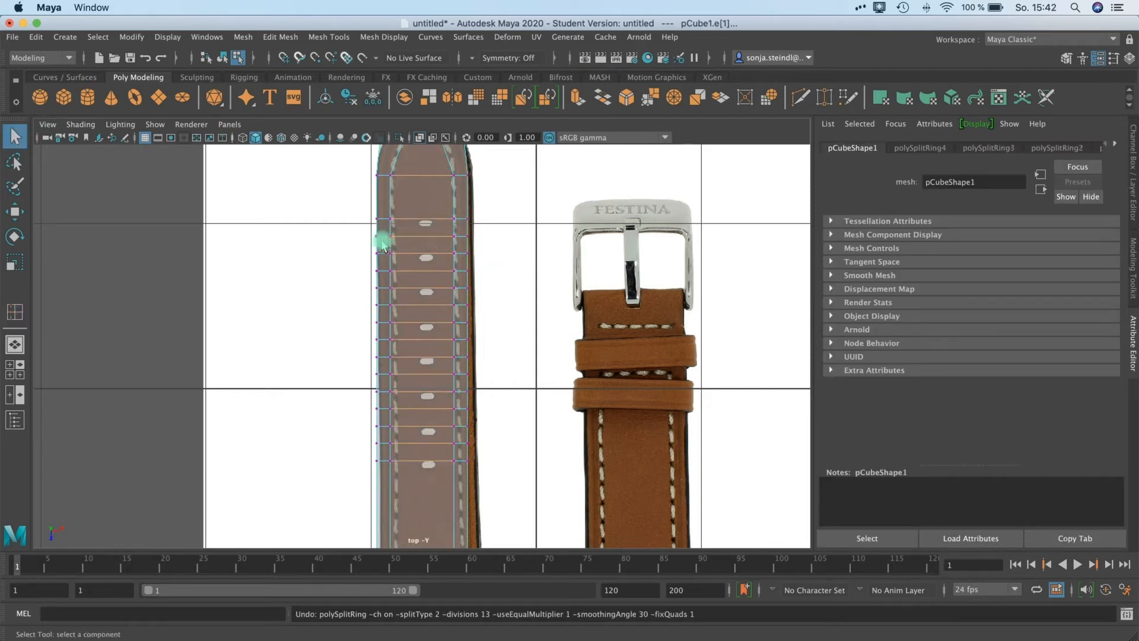
right_drag(382, 240, 374, 239)
drag(373, 236, 491, 242)
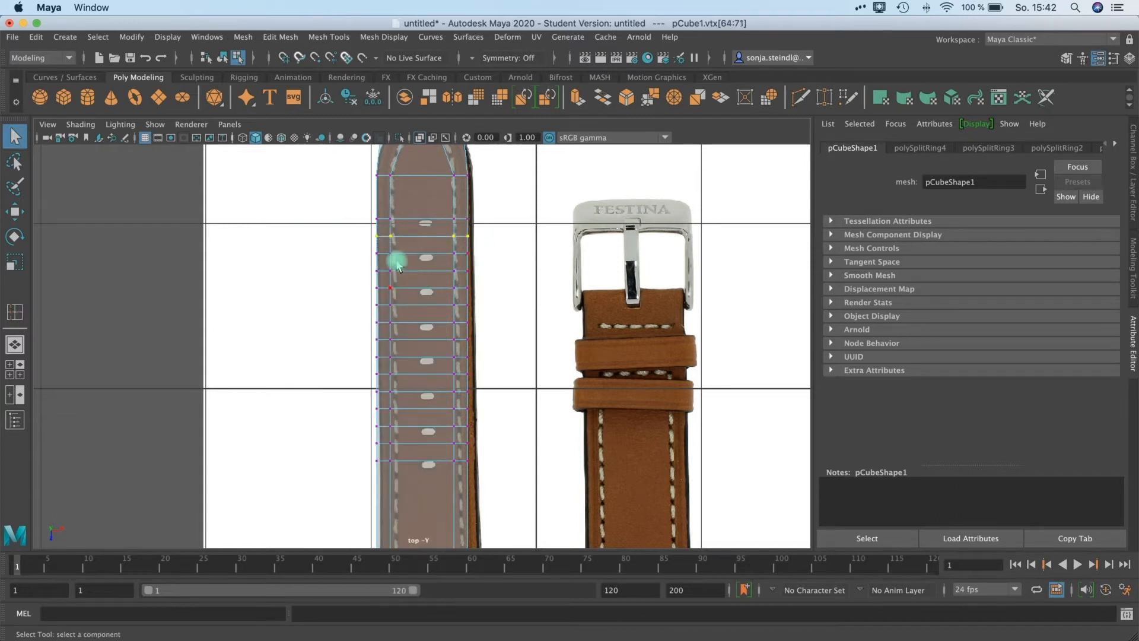
shift+drag(368, 261, 489, 279)
shift+drag(383, 308, 488, 315)
shift+drag(375, 341, 483, 343)
shift+drag(374, 371, 482, 378)
shift+drag(372, 401, 491, 415)
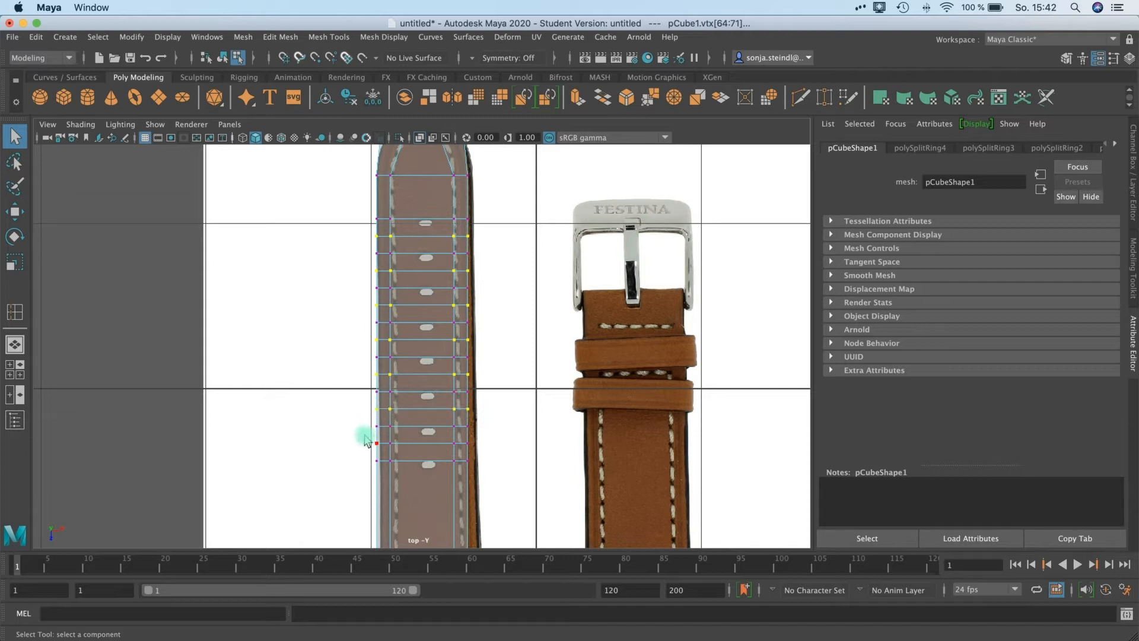
shift+drag(380, 442, 493, 449)
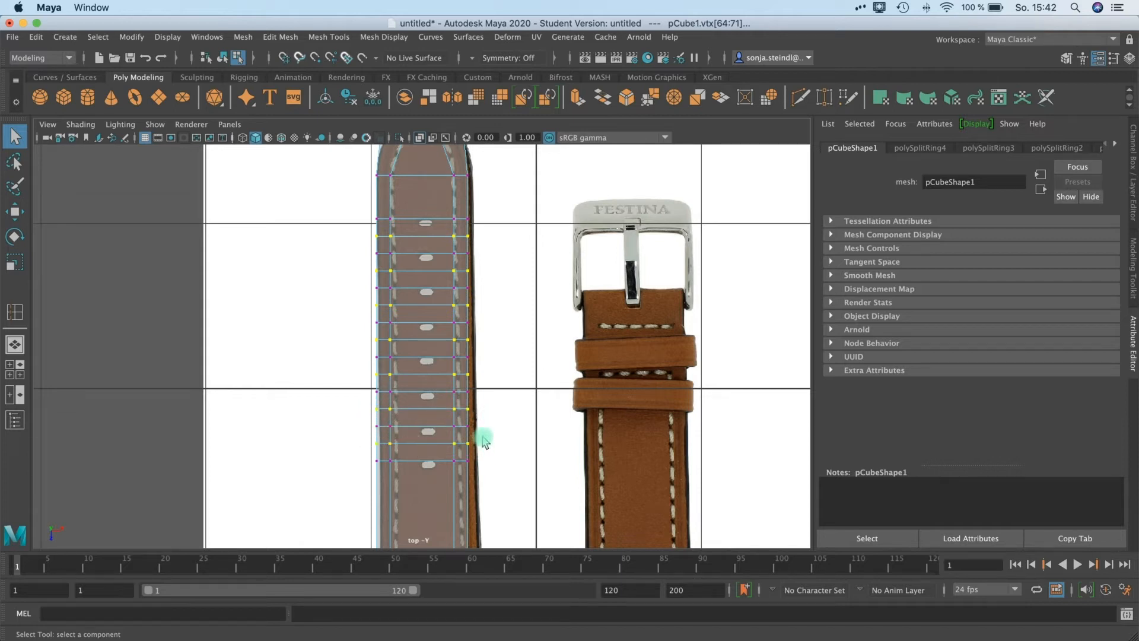
key(w)
drag(424, 404, 425, 399)
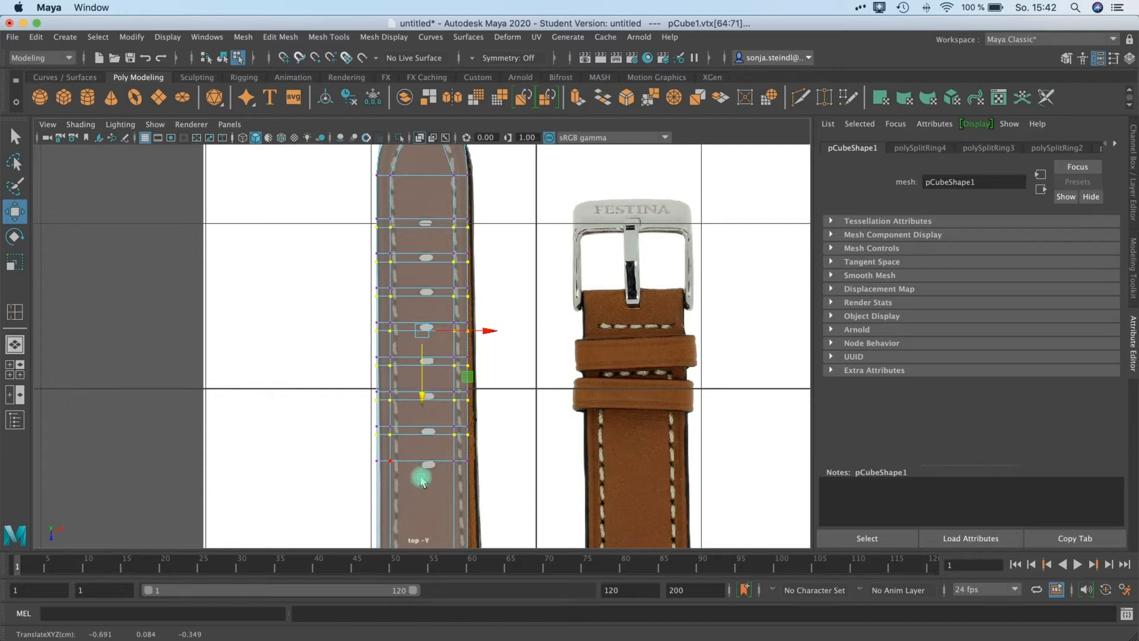
click(15, 136)
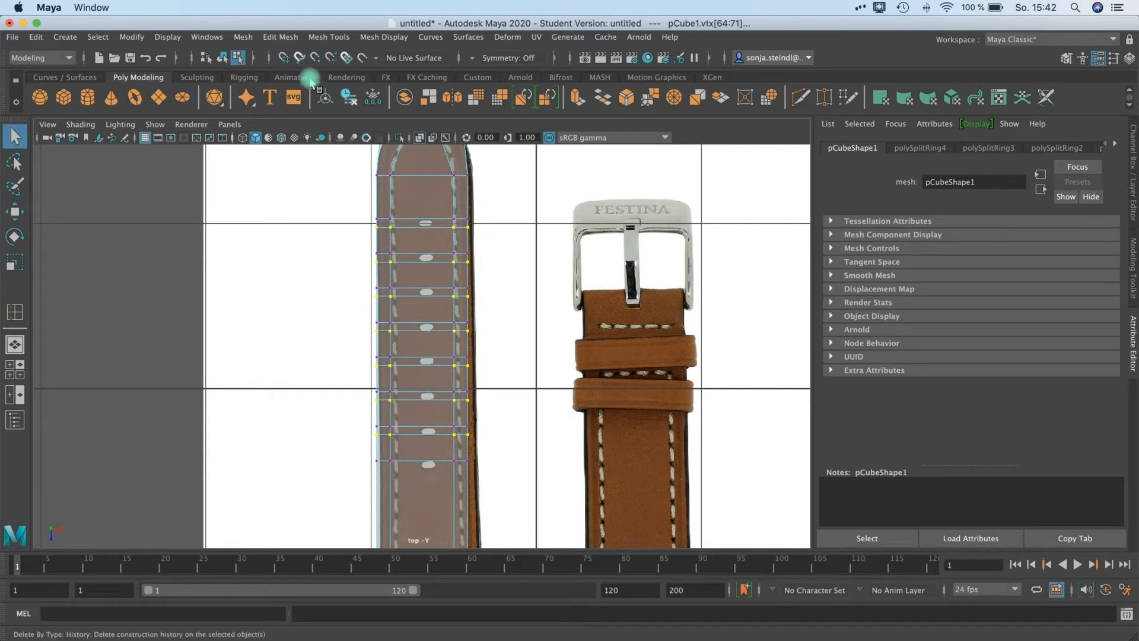
Insert a single edge loop across the strap just below the lowest hole, using relative distance from edge
click(281, 37)
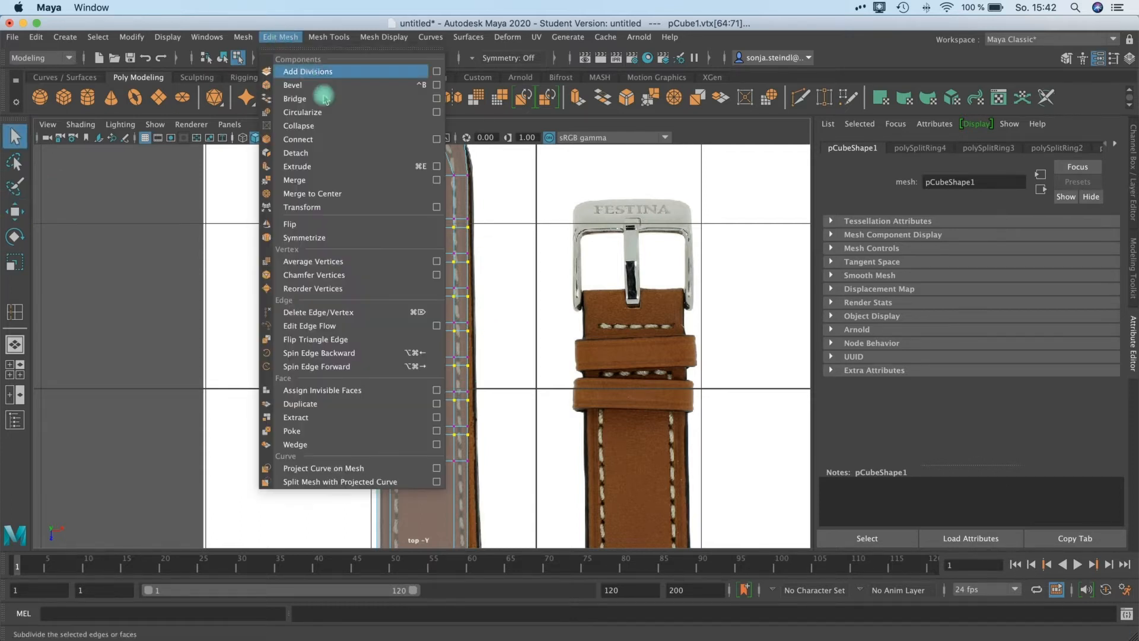
mouse_move(328, 37)
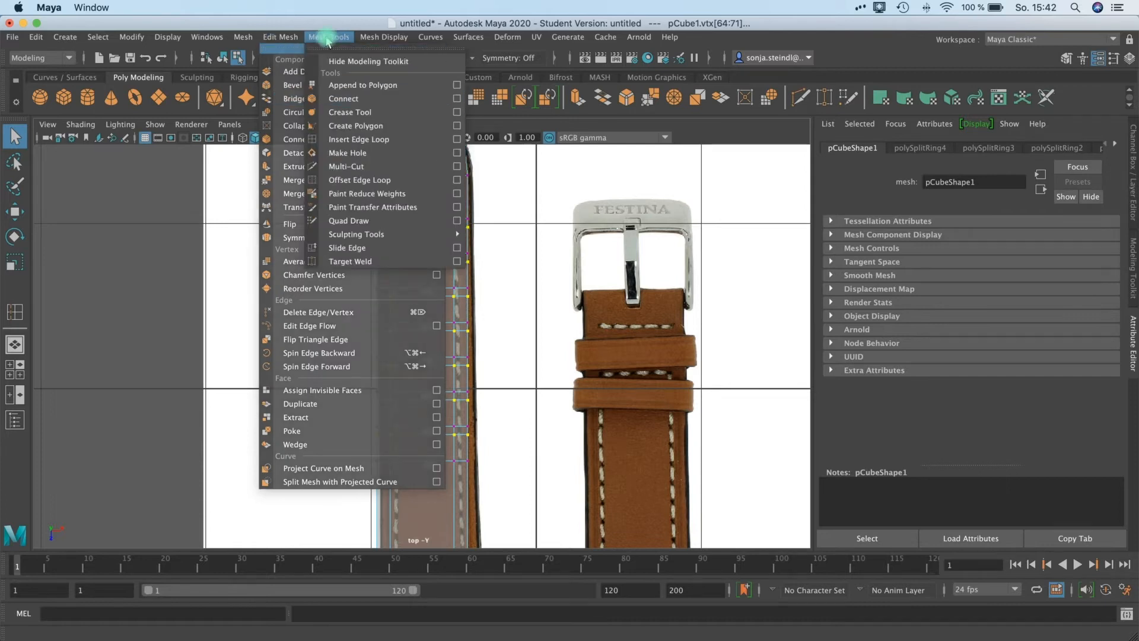
click(468, 142)
click(750, 172)
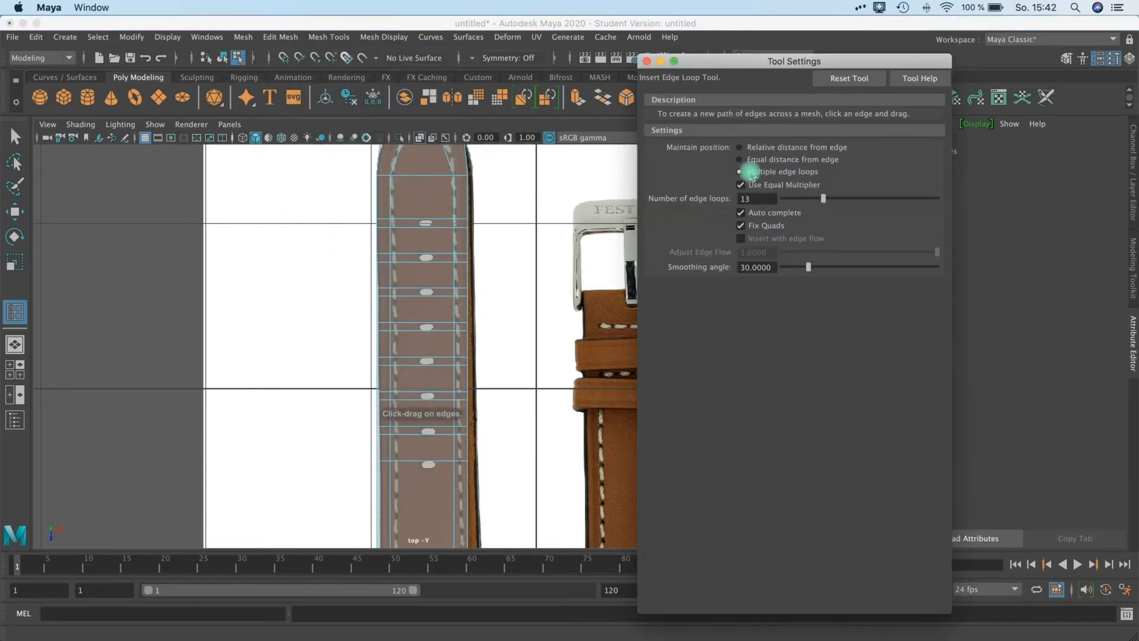
click(740, 147)
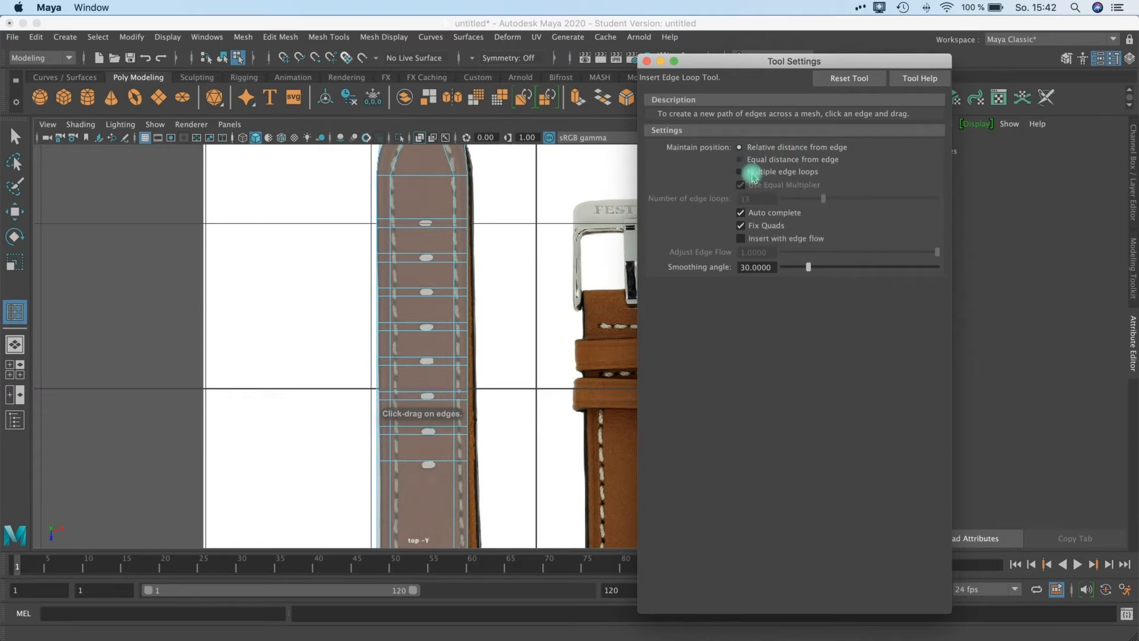
click(454, 467)
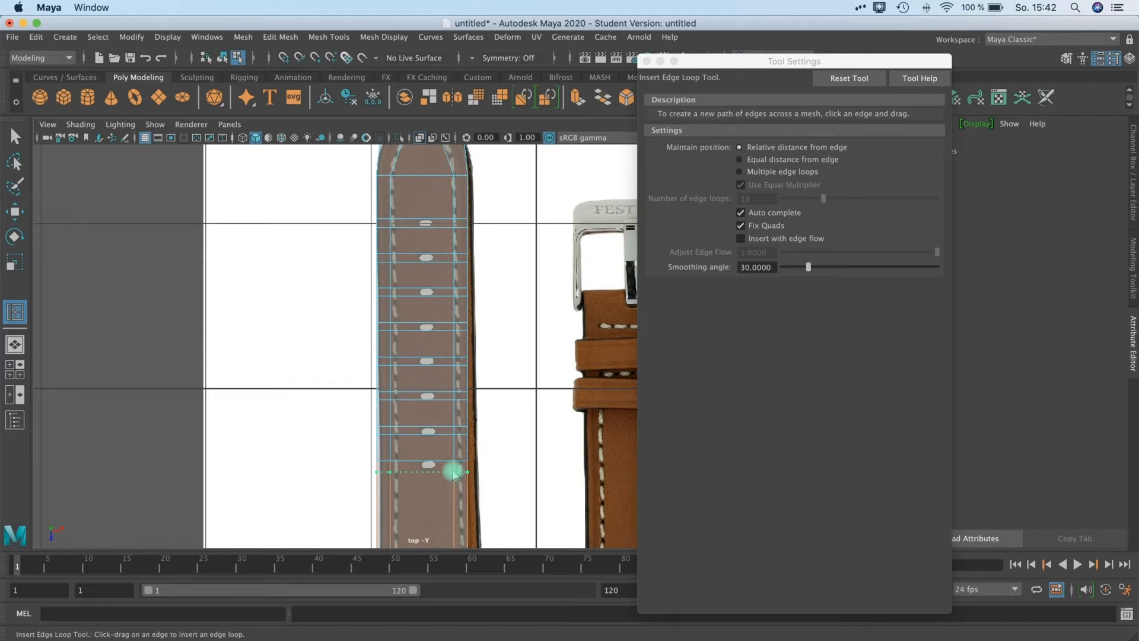
click(454, 471)
Move the vertices of the edge loop below the lowest hole slightly toward the tip to frame the hole closely
scroll(475, 476, down, 5)
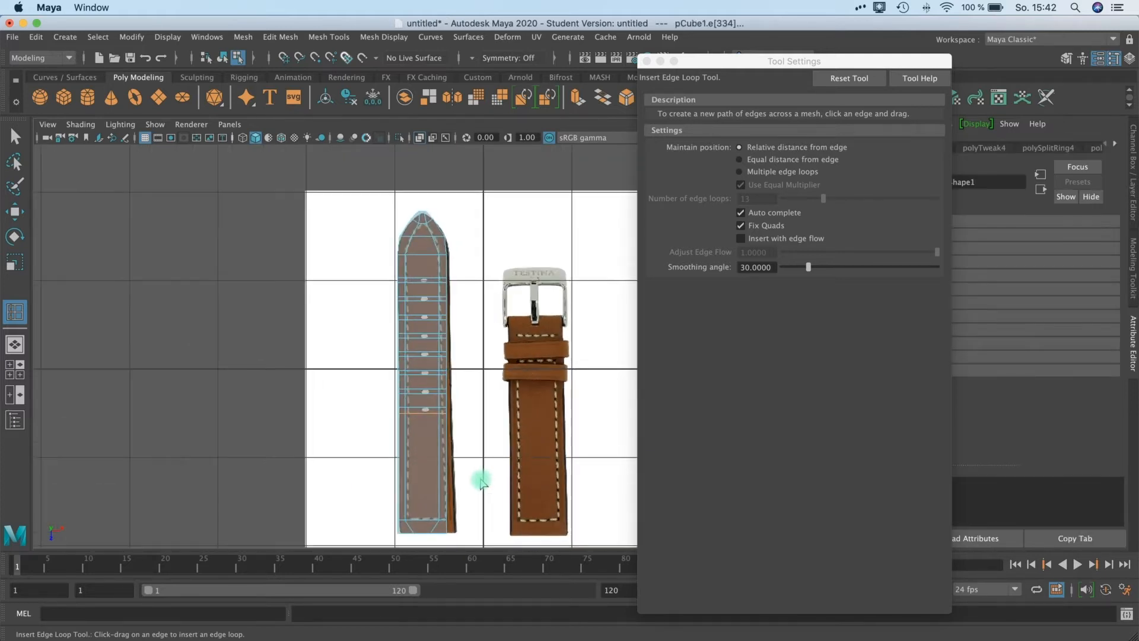
key(q)
scroll(415, 401, down, 5)
scroll(418, 407, up, 6)
right_click(421, 435)
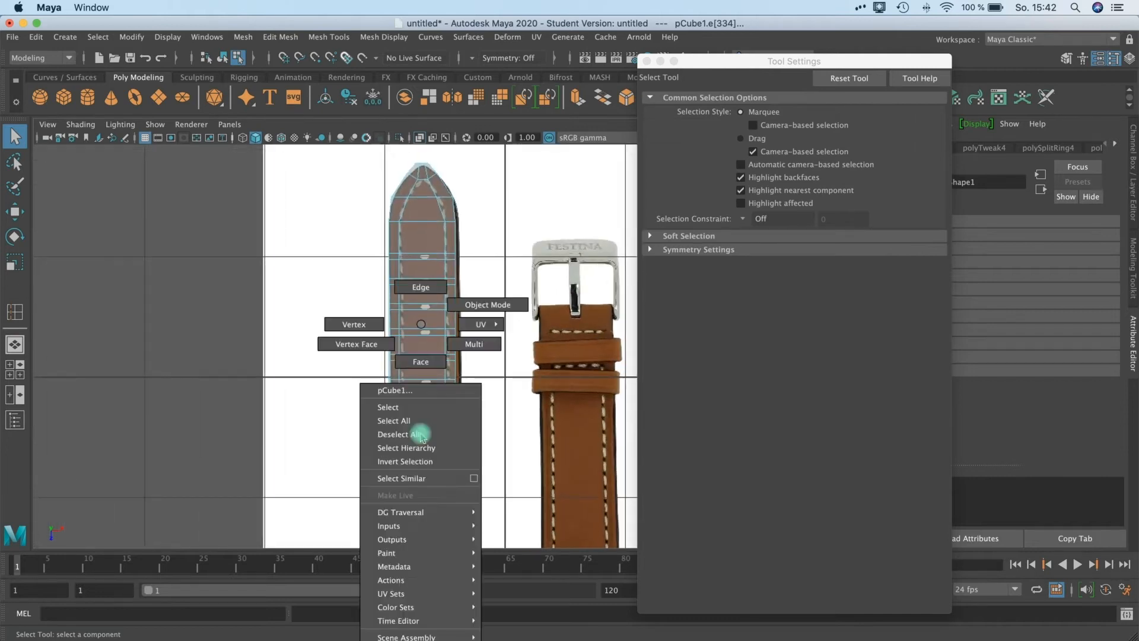
click(354, 325)
drag(387, 438, 478, 458)
key(w)
drag(424, 430, 423, 500)
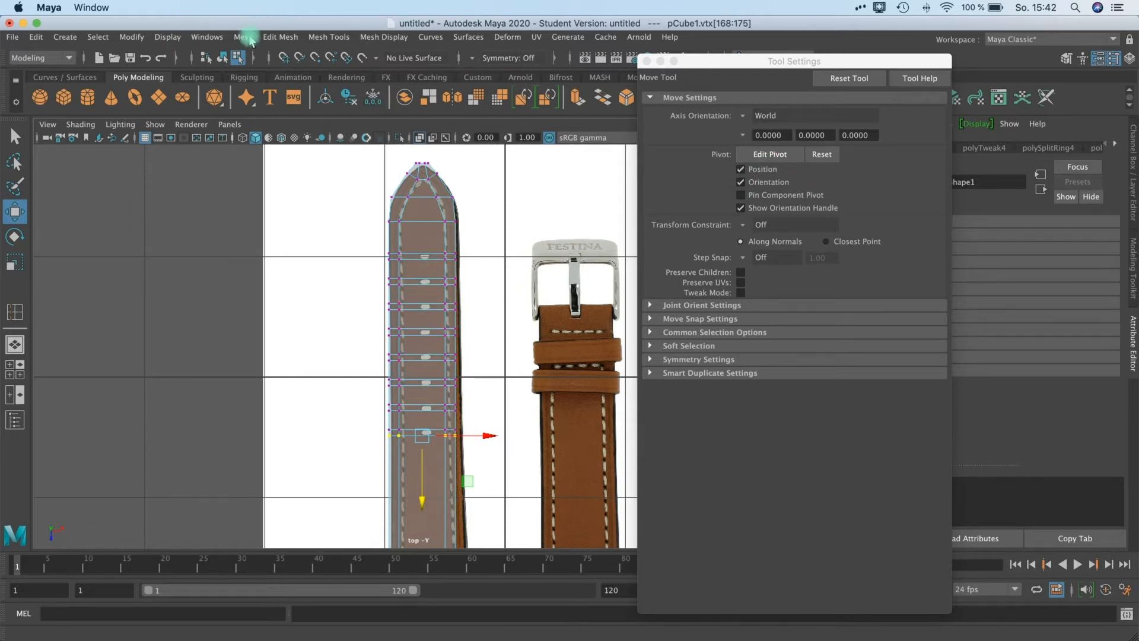
Insert 2 evenly spaced edge loops lengthwise through the middle section of the strap
click(346, 38)
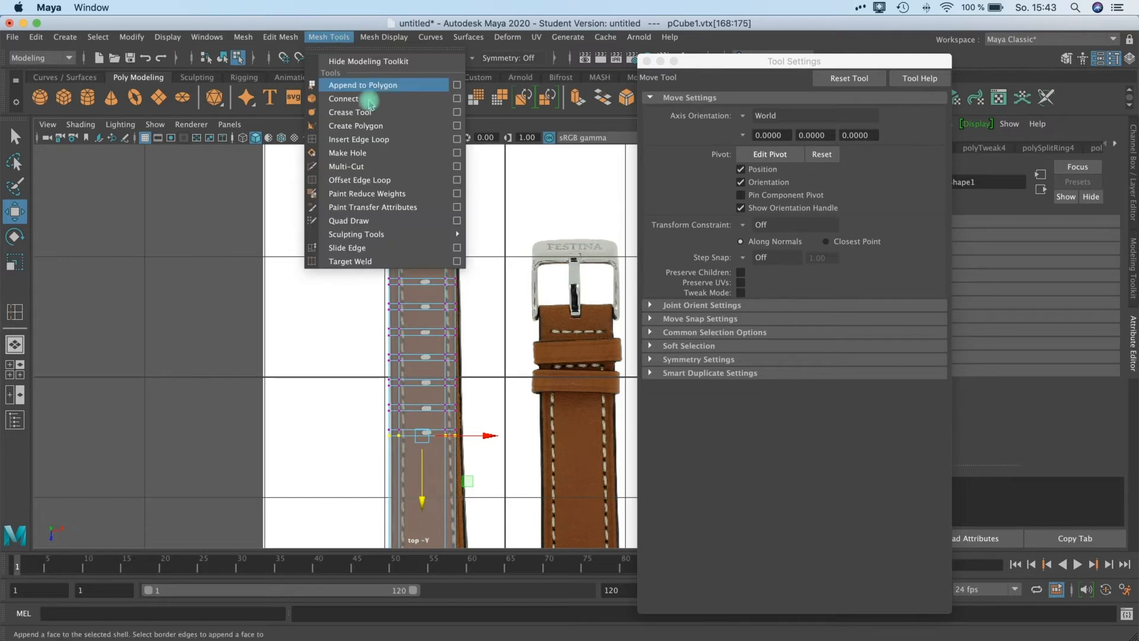
click(383, 140)
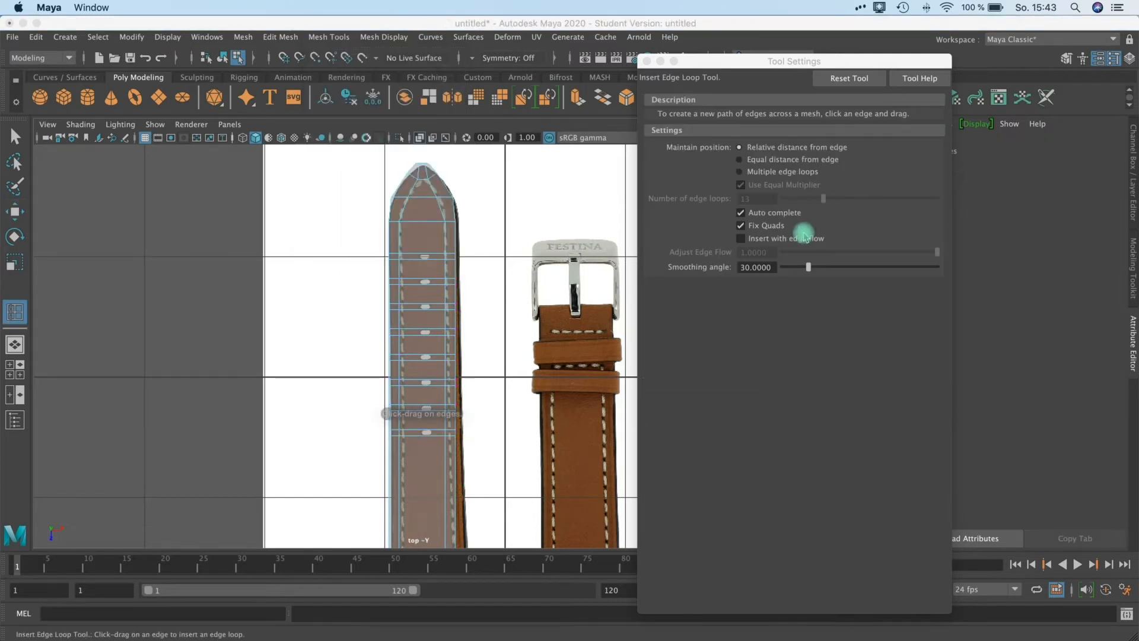
click(739, 177)
drag(761, 198, 706, 203)
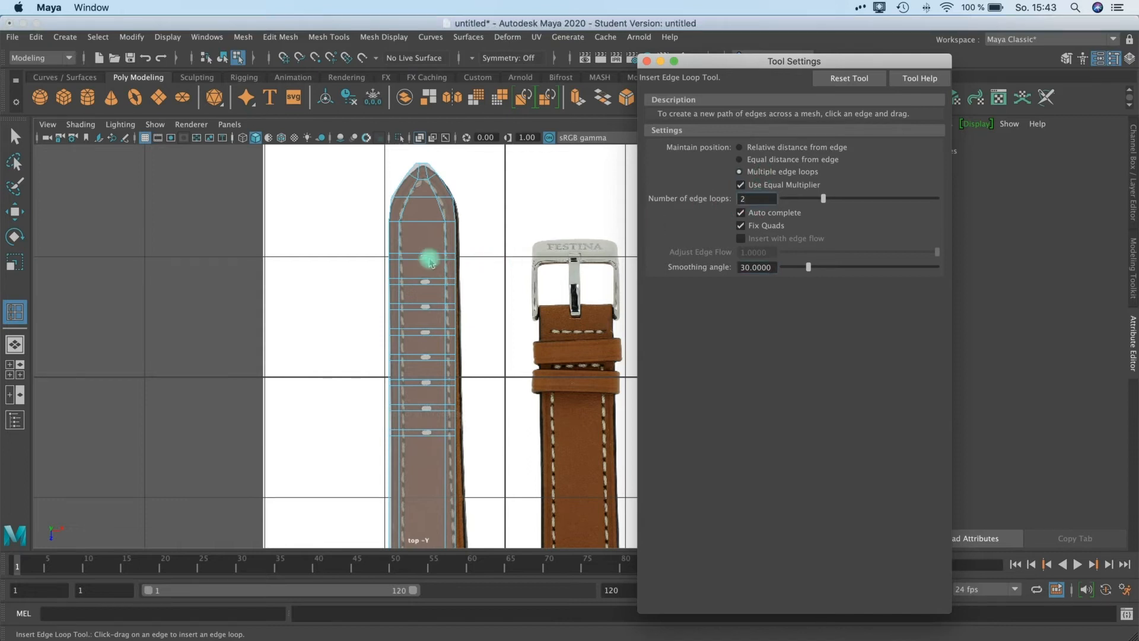
text(2)
drag(421, 265, 422, 265)
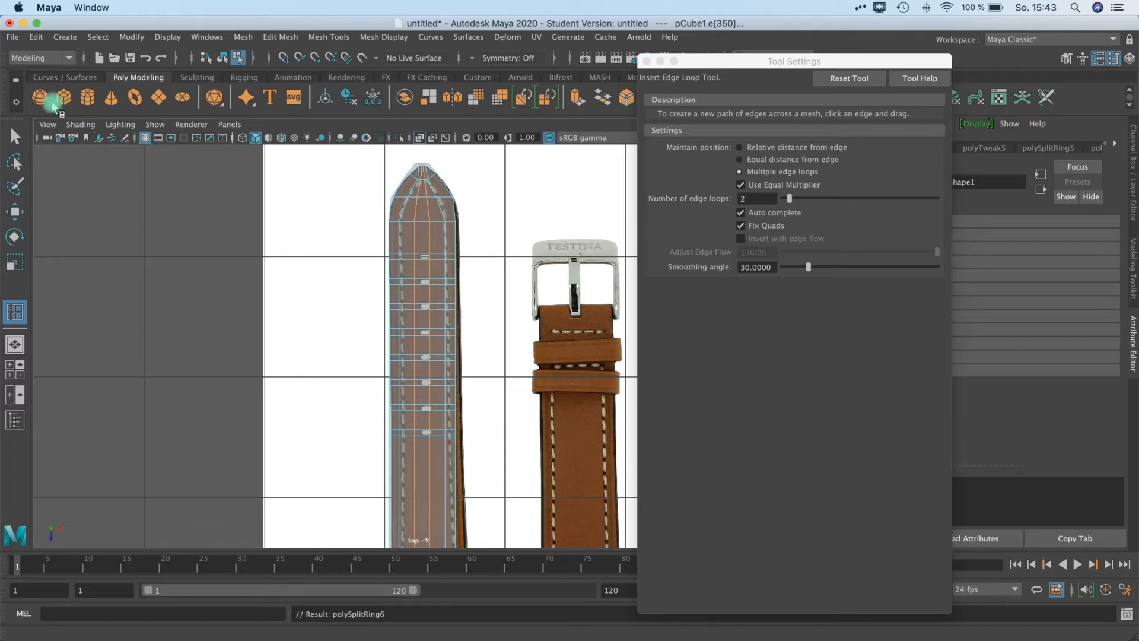
Scale the two lengthwise loops' vertices around the holes inward along X to match the hole width, and return to object mode
click(15, 137)
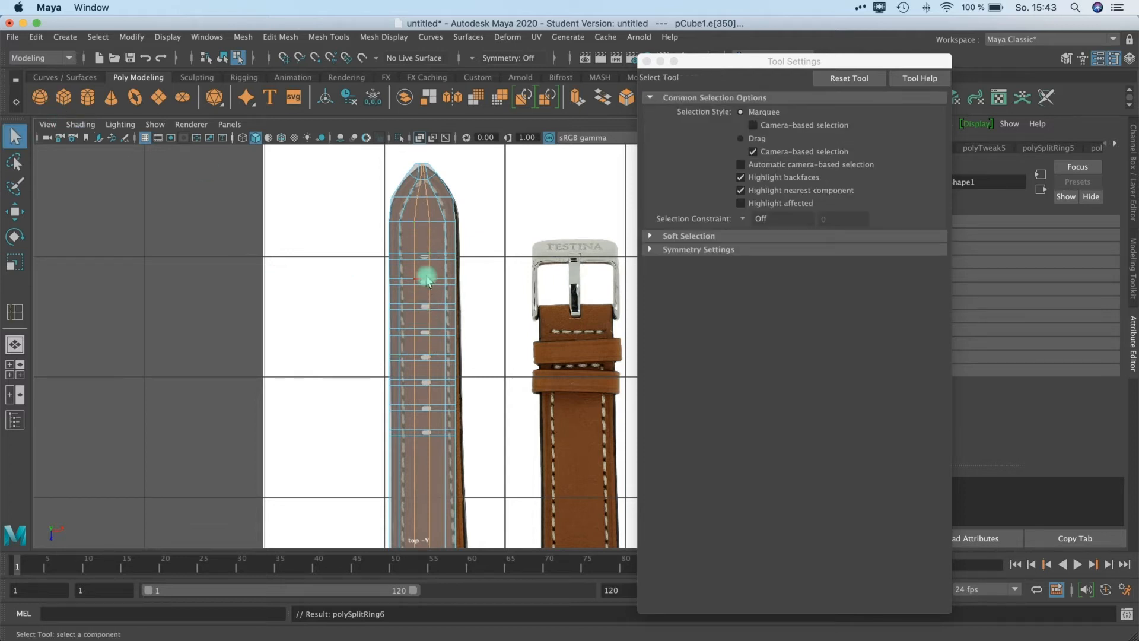
right_drag(423, 274, 365, 270)
drag(409, 244, 437, 450)
key(w)
key(r)
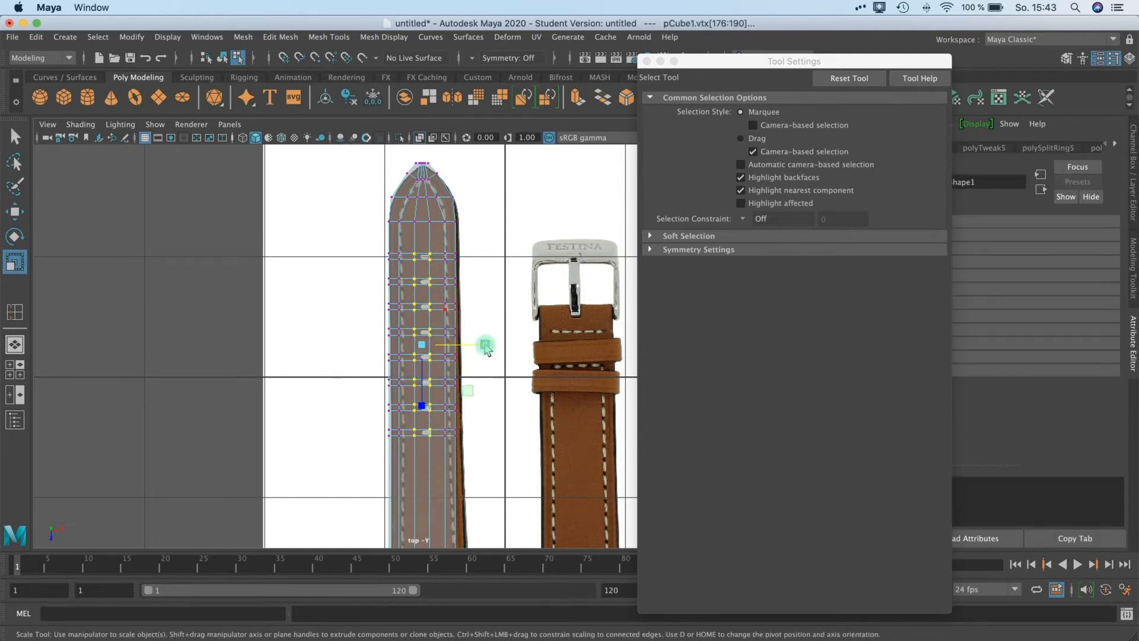
drag(484, 347, 469, 346)
key(q)
right_drag(441, 259, 478, 252)
key(w)
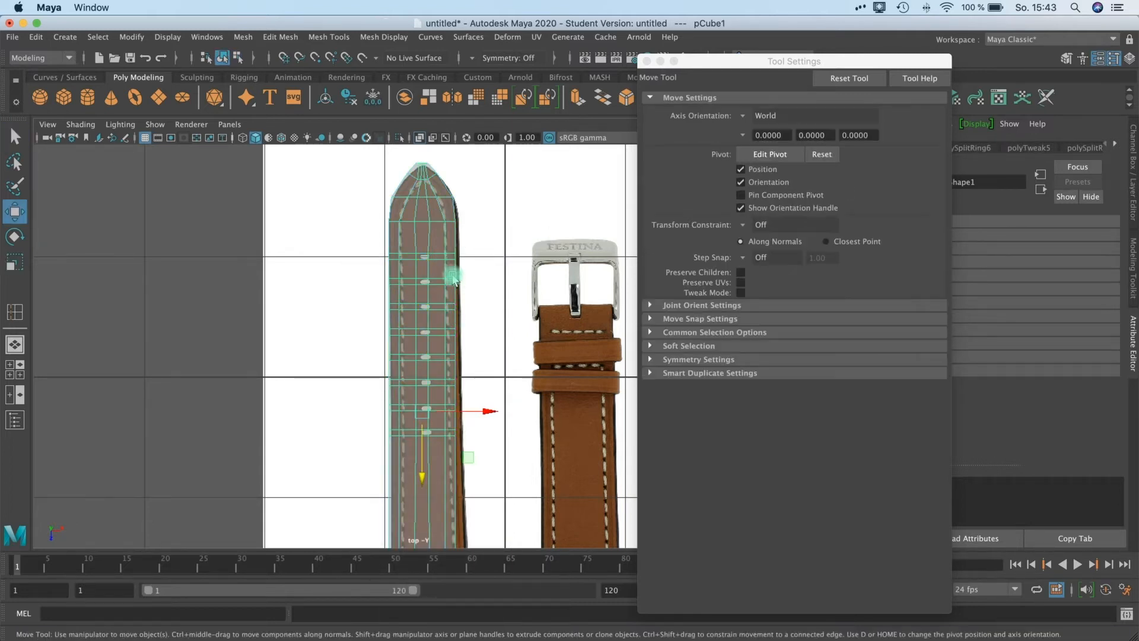
Shift the whole strap slightly along X to line it up with the reference image, and close the tool settings
drag(492, 413, 492, 417)
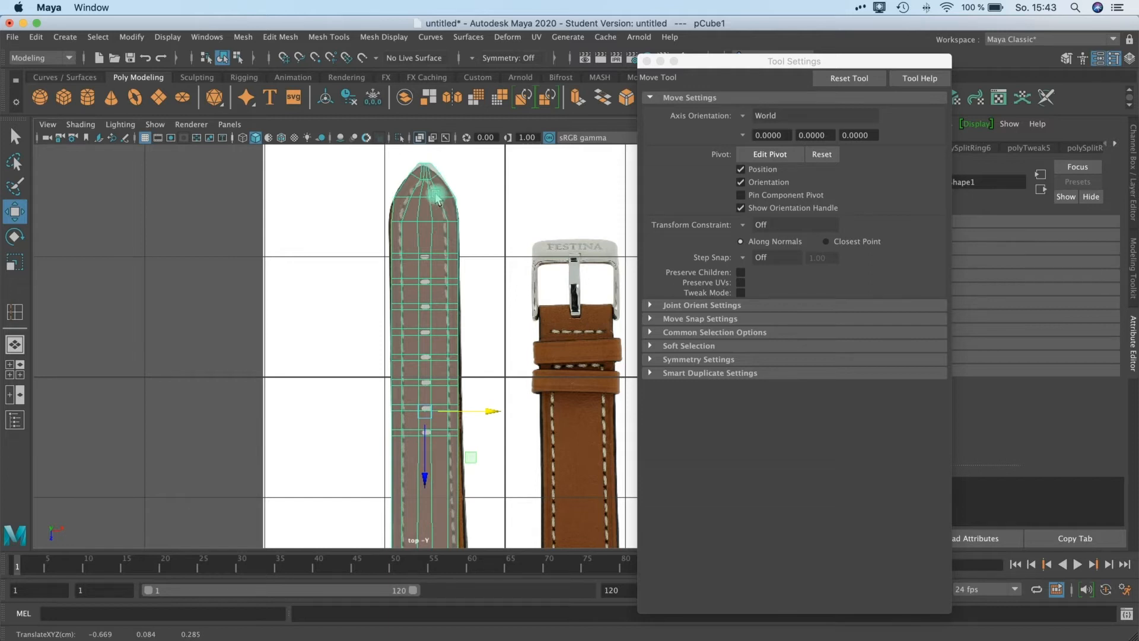
scroll(503, 311, up, 1)
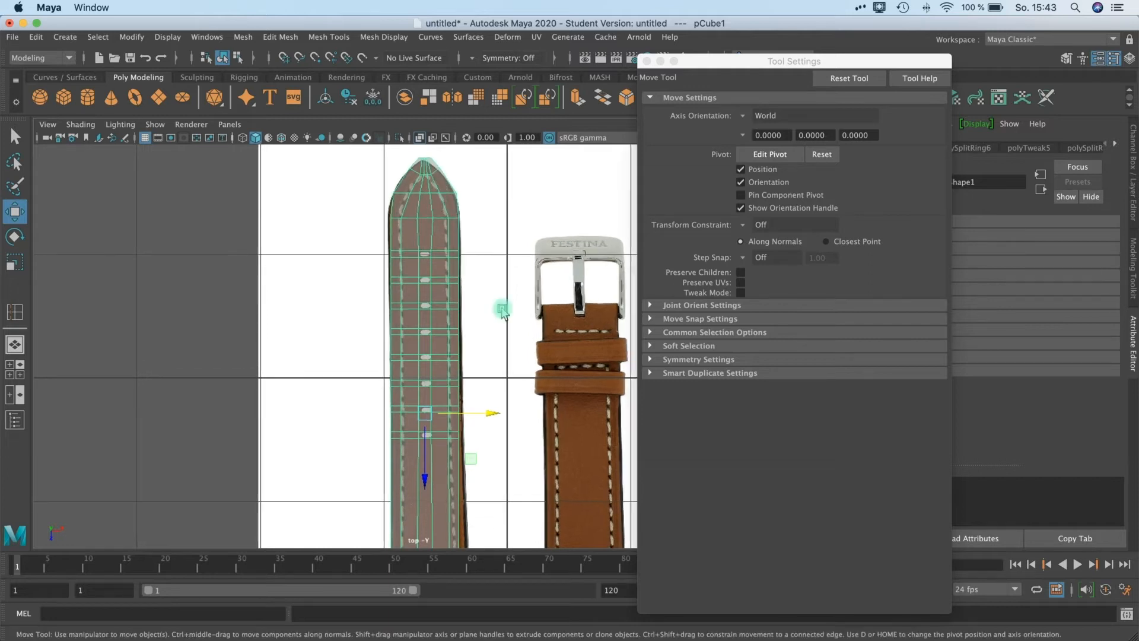
click(648, 61)
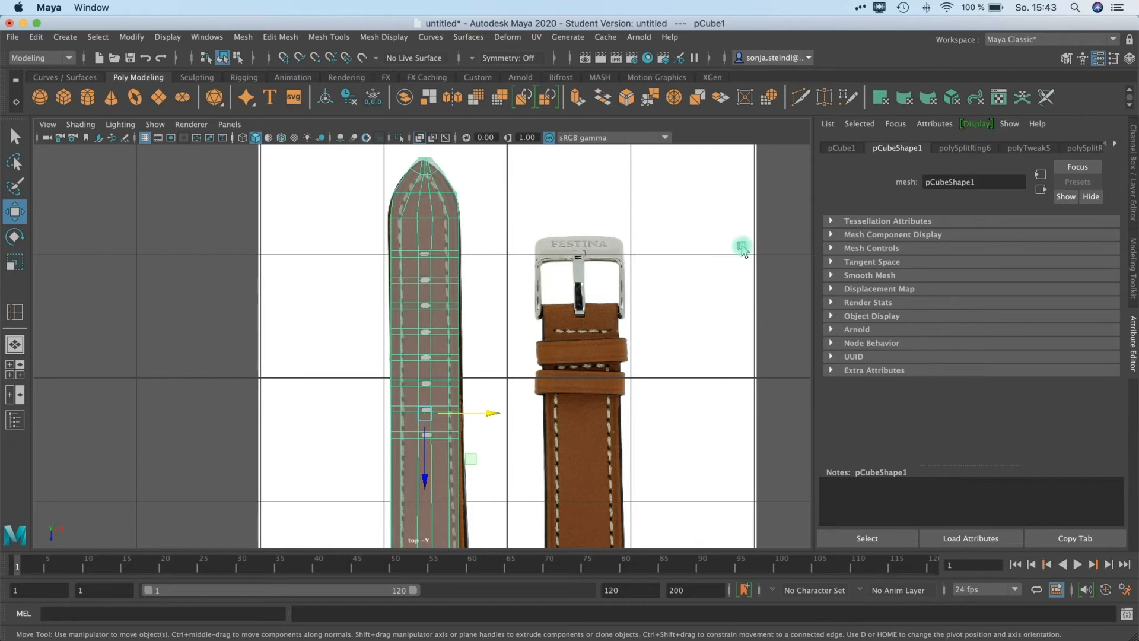
Lower the reference image plane in the perspective view so it sits clear beneath the strap, and reselect the strap
click(569, 224)
key(space)
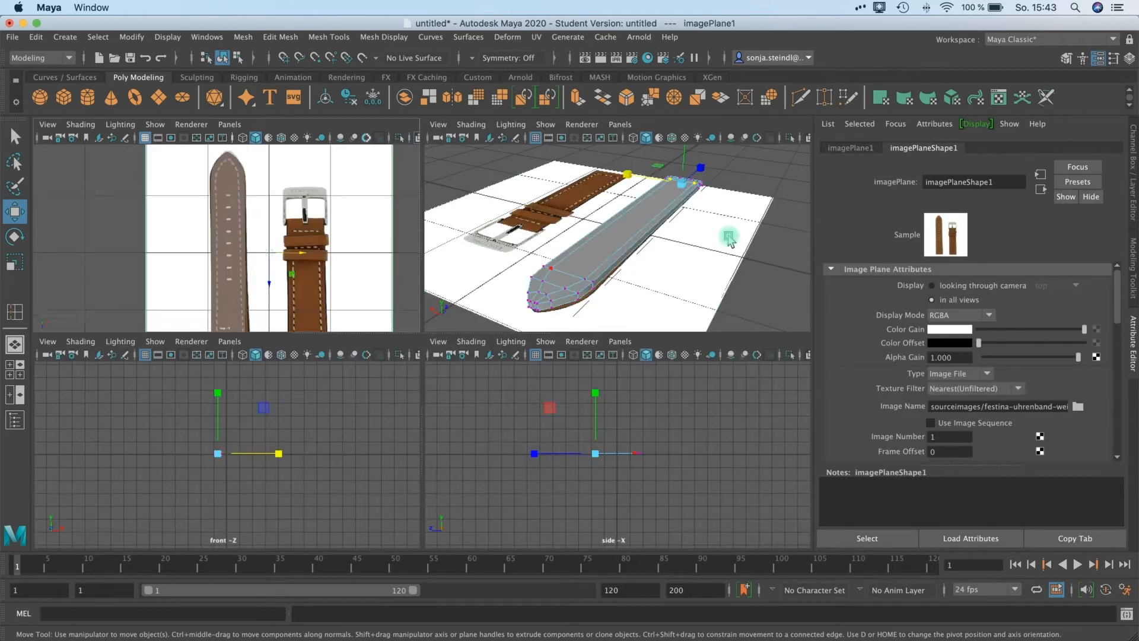
key(space)
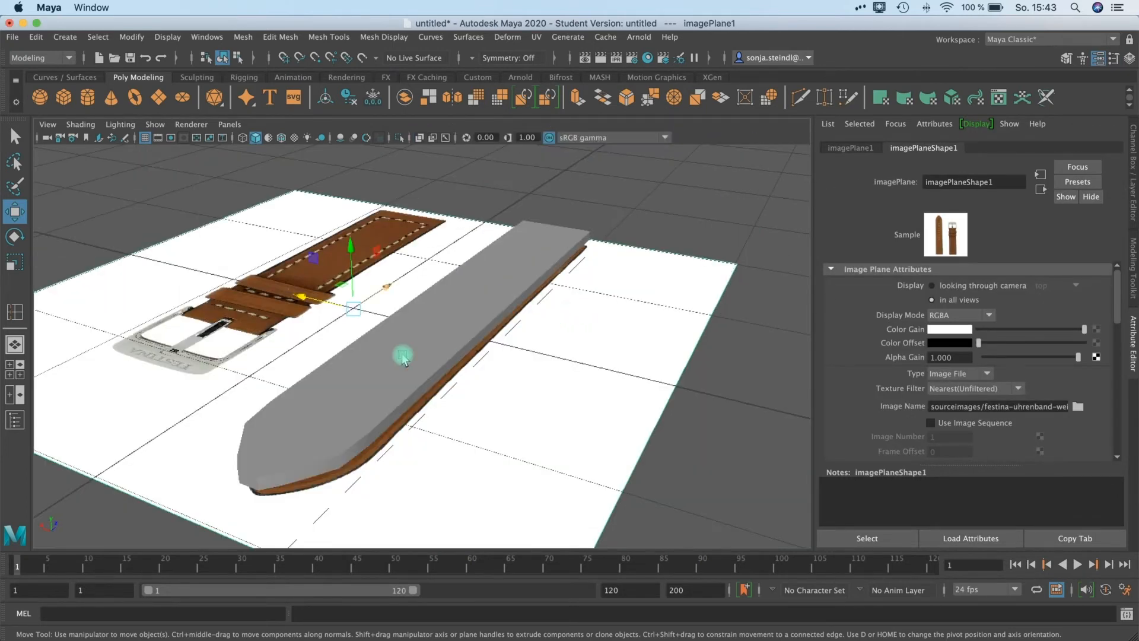
click(403, 358)
mouse_move(442, 350)
alt+mouse_down()
mouse_move(427, 308)
mouse_move(438, 301)
mouse_move(424, 363)
alt+mouse_up()
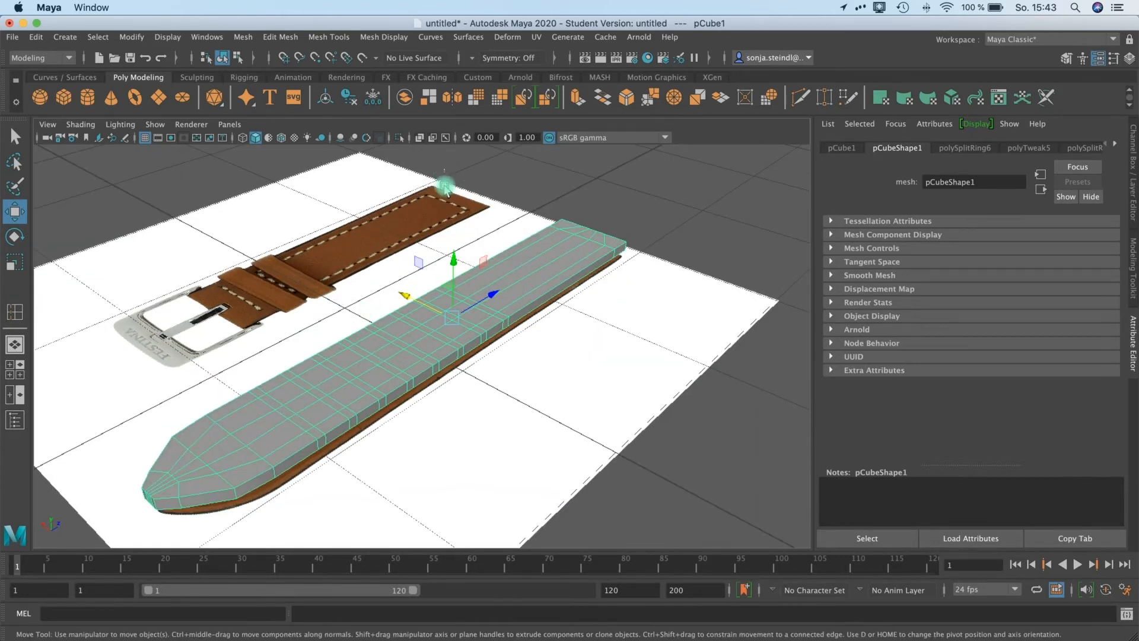
click(429, 203)
alt+drag(357, 335, 237, 367)
click(302, 221)
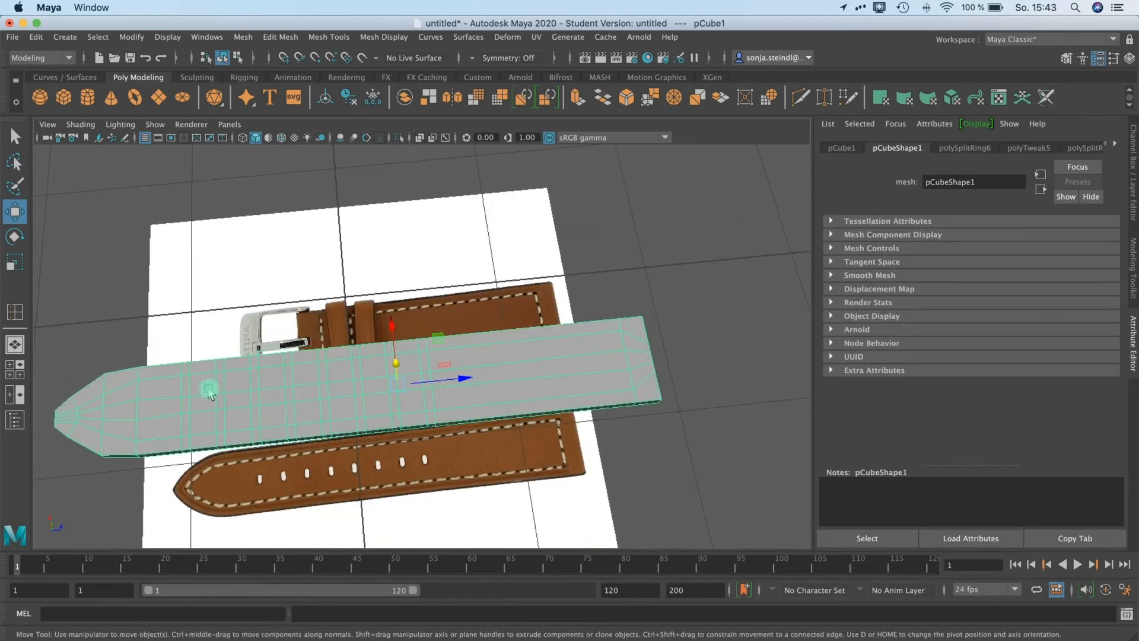
Delete the eight small faces framed by the edge loops at the hole positions on the strap's top
right_click(209, 392)
right_drag(209, 390, 207, 369)
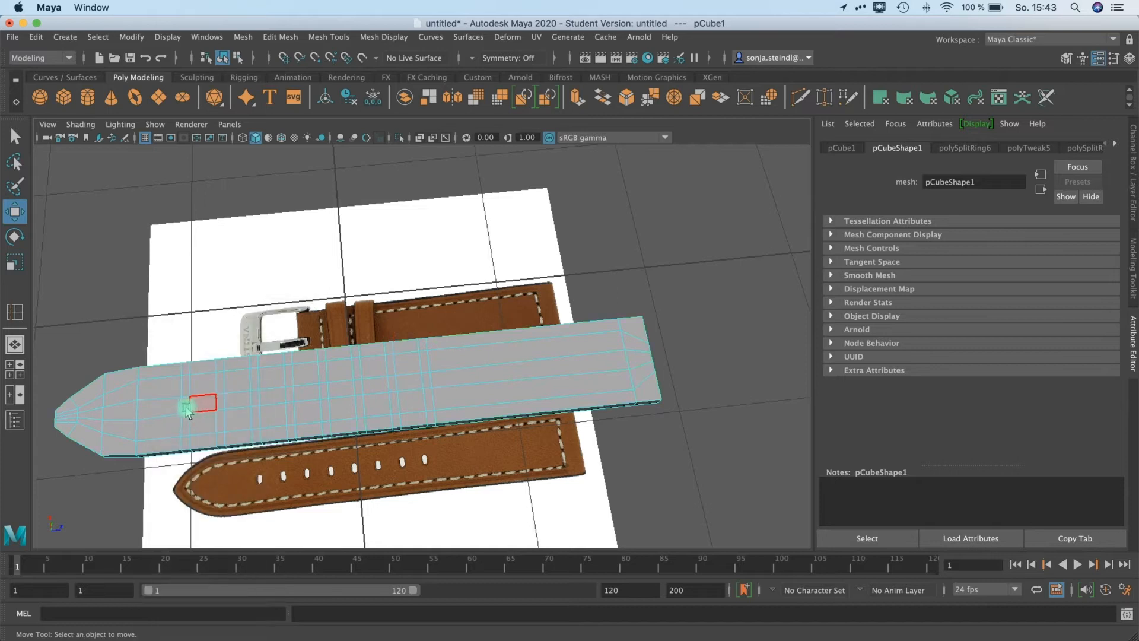
click(186, 407)
key(q)
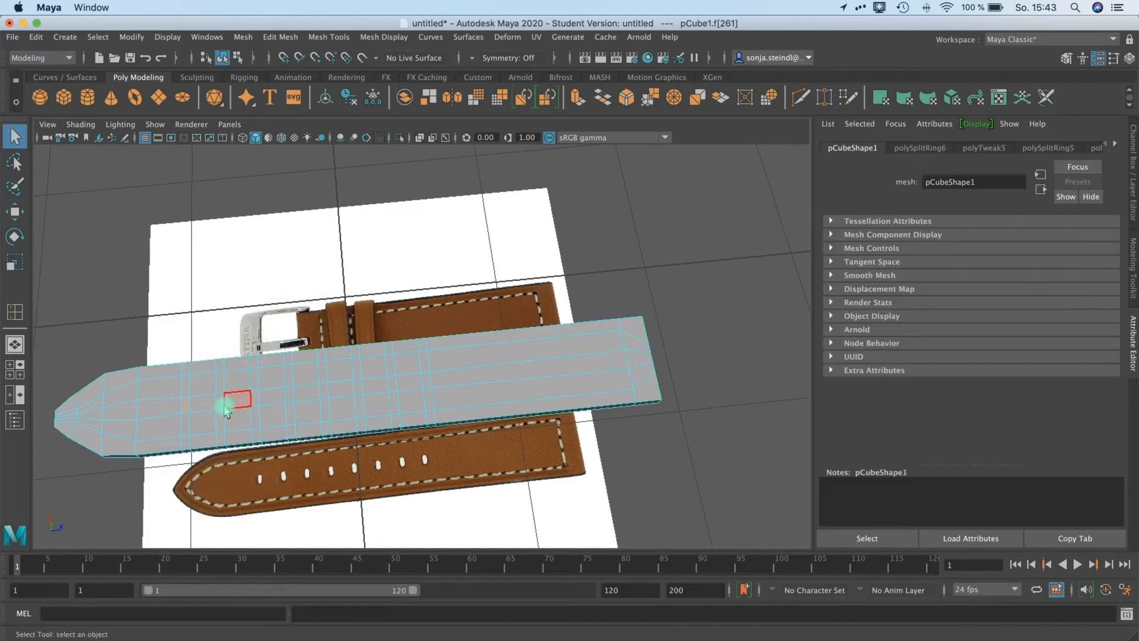
shift+click(222, 406)
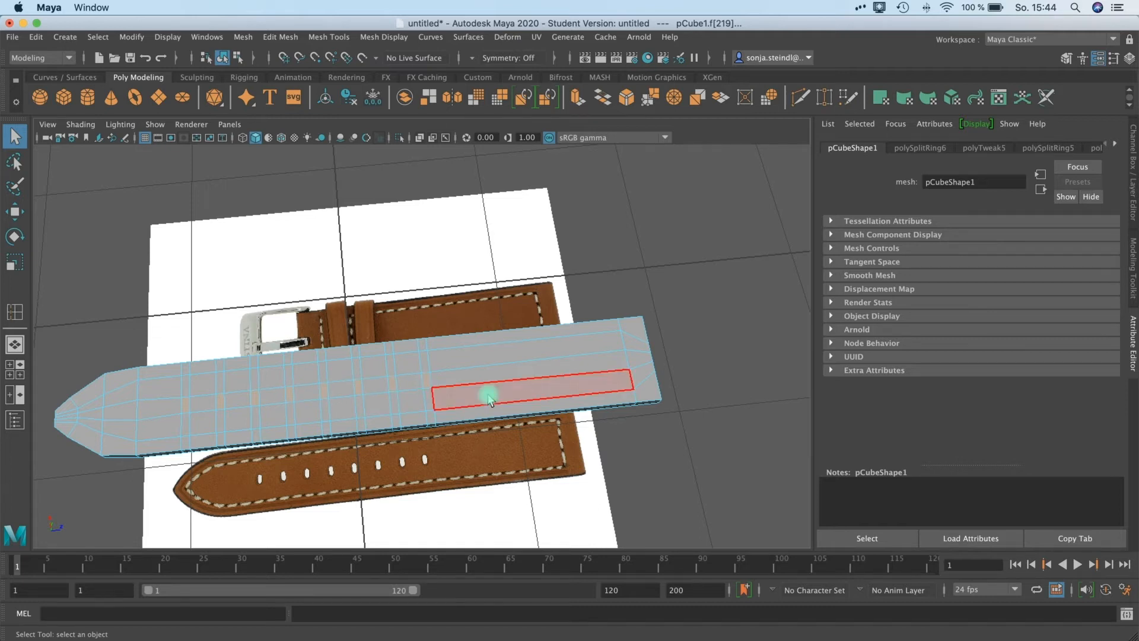
key(Delete)
Delete the strap's bottom and side faces in the side view, keeping only the top surface with its holes
alt+drag(467, 339, 260, 257)
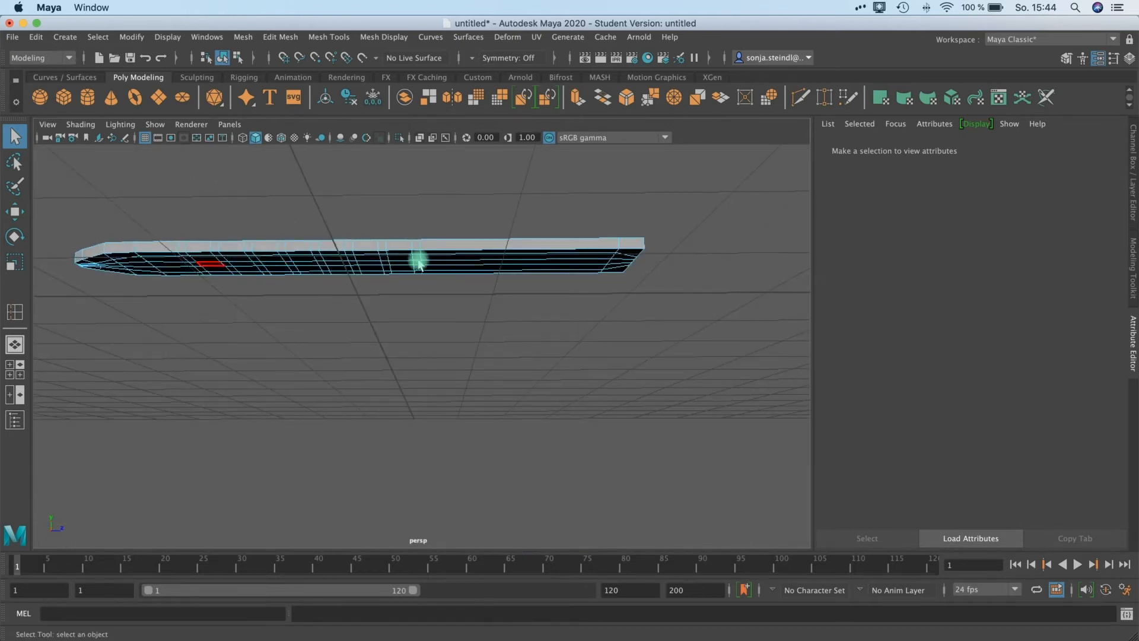
alt+drag(550, 291, 551, 321)
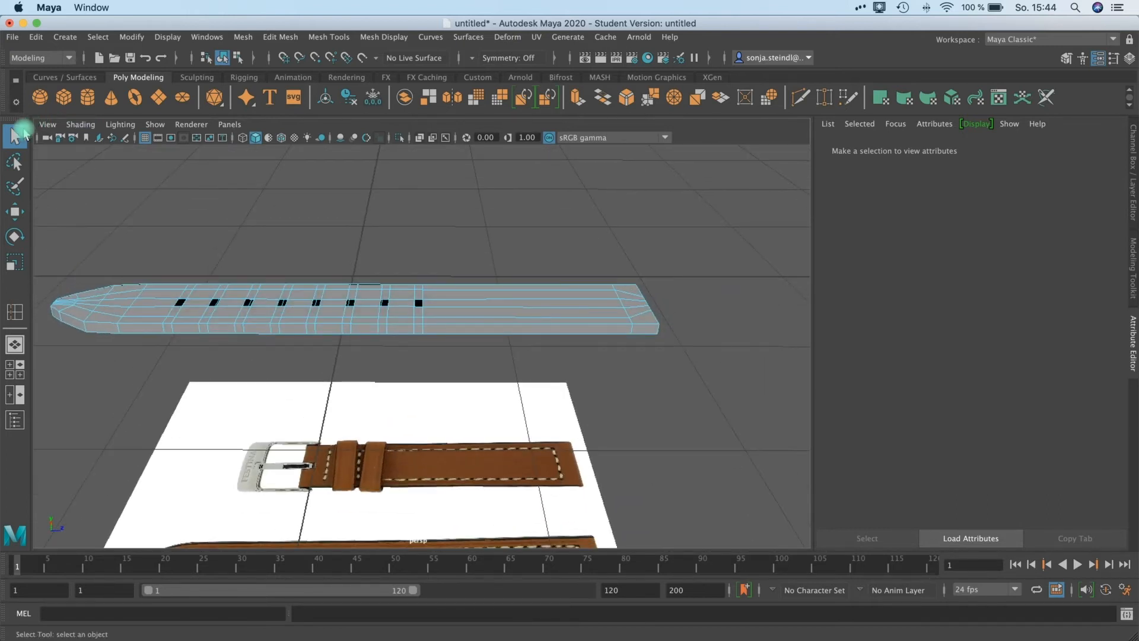
right_drag(239, 325, 241, 350)
key(space)
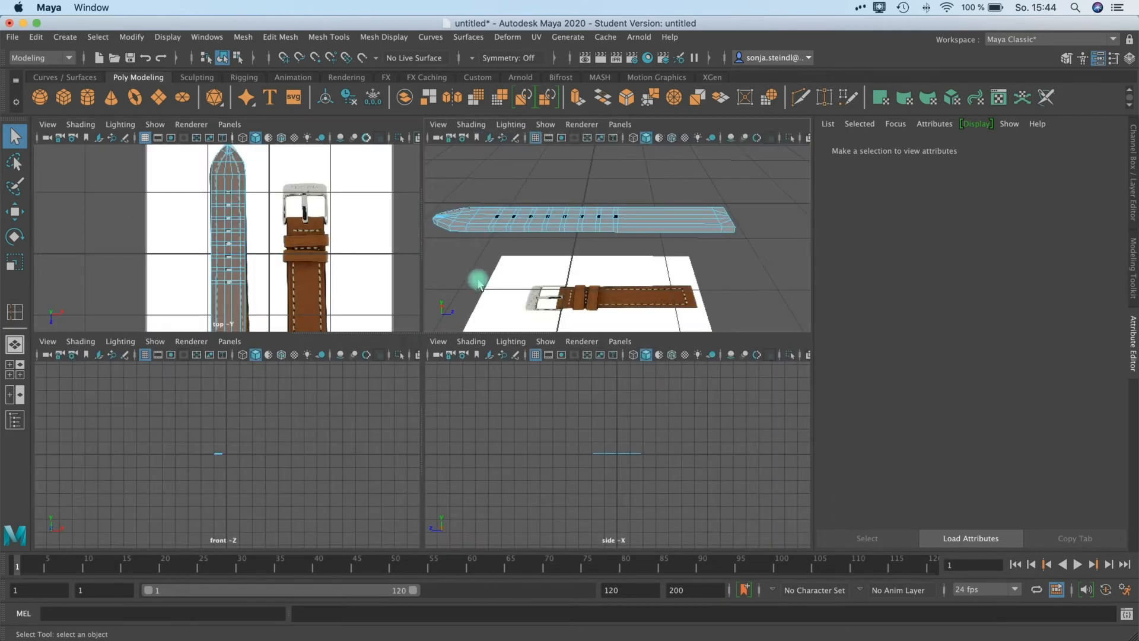
scroll(601, 474, up, 5)
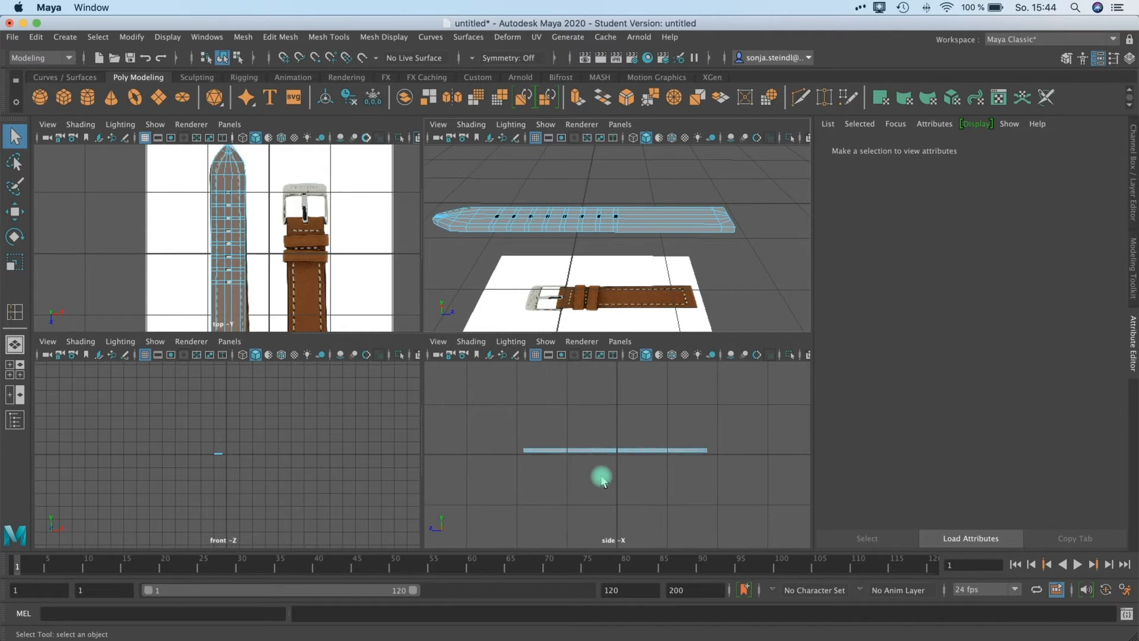
drag(486, 478, 719, 459)
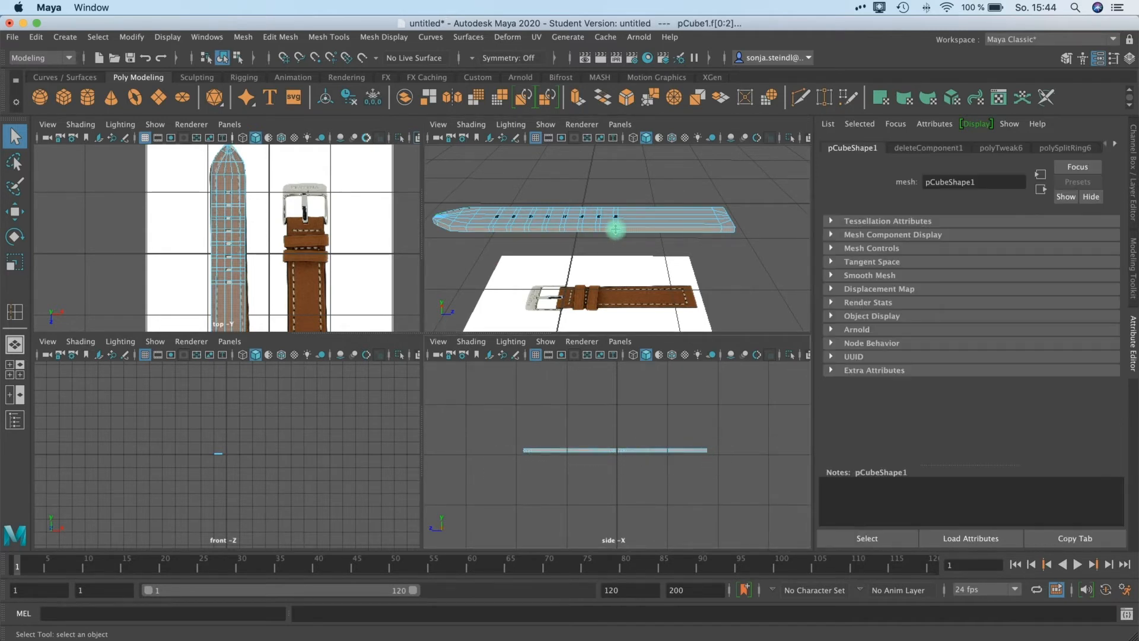
Extrude all the remaining top faces a short distance upward to give the strap thickness with walls inside the holes
drag(432, 186, 750, 250)
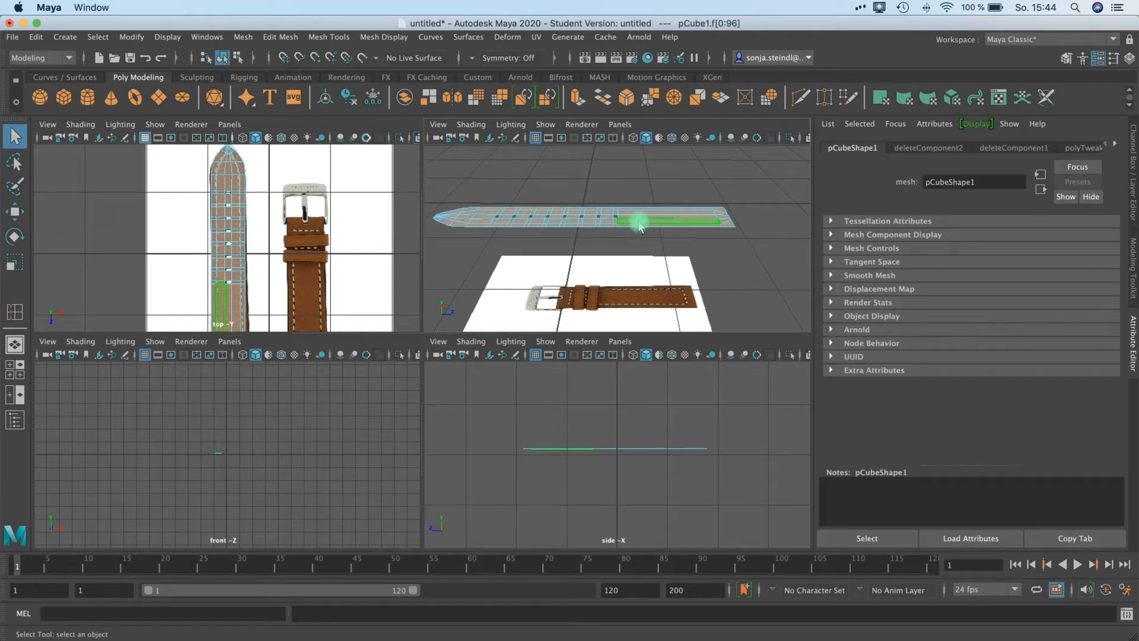
key(space)
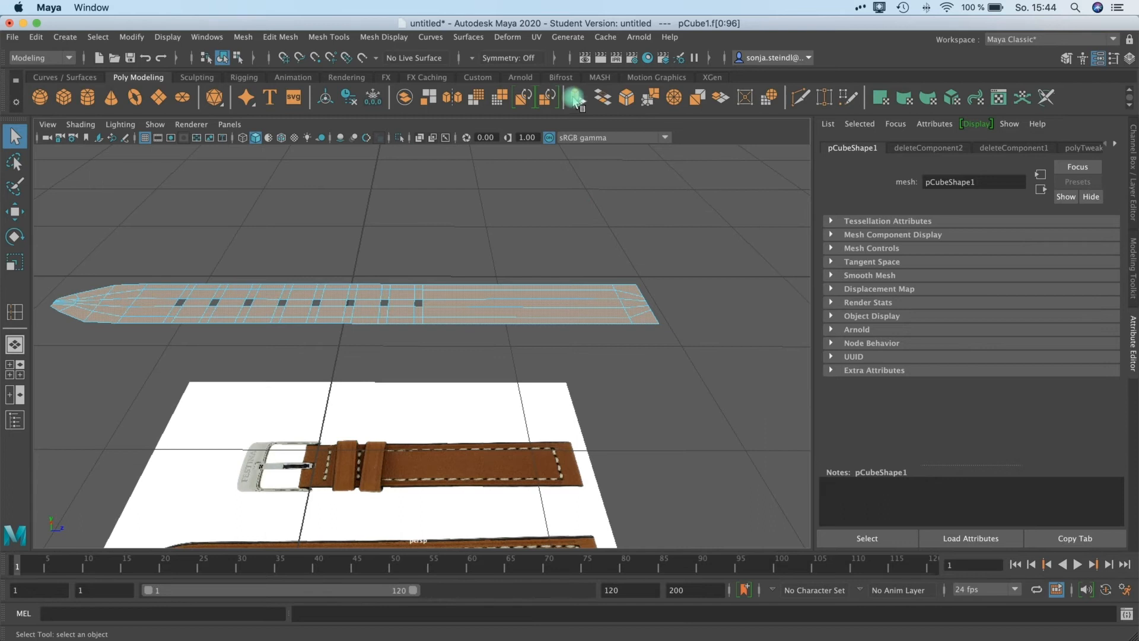
key(ctrl+e)
key(w)
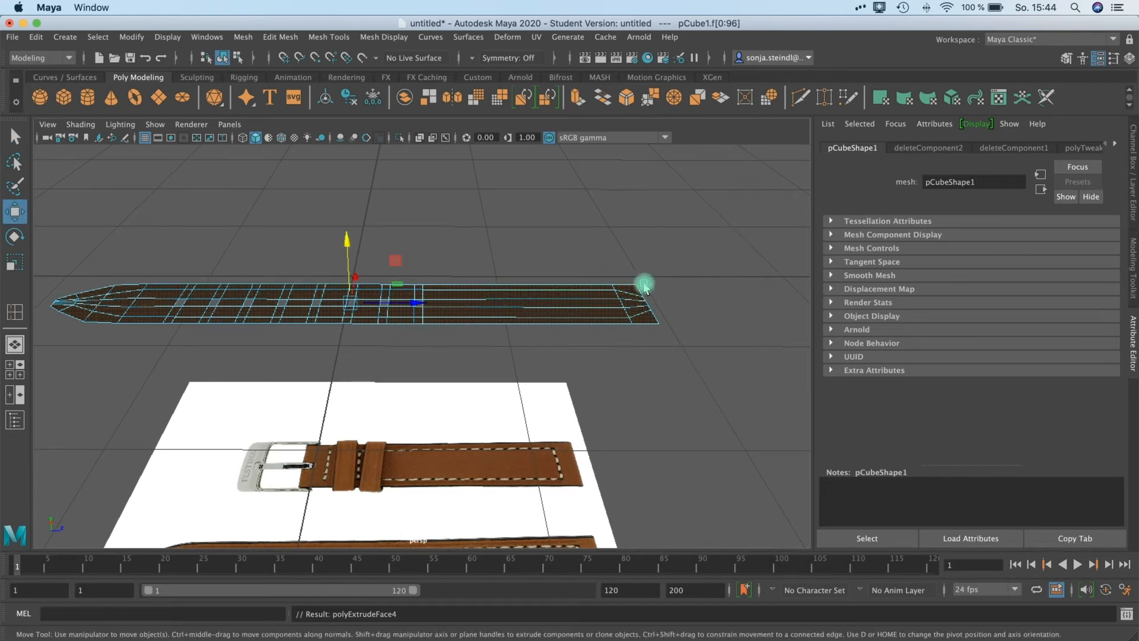
drag(349, 255, 348, 242)
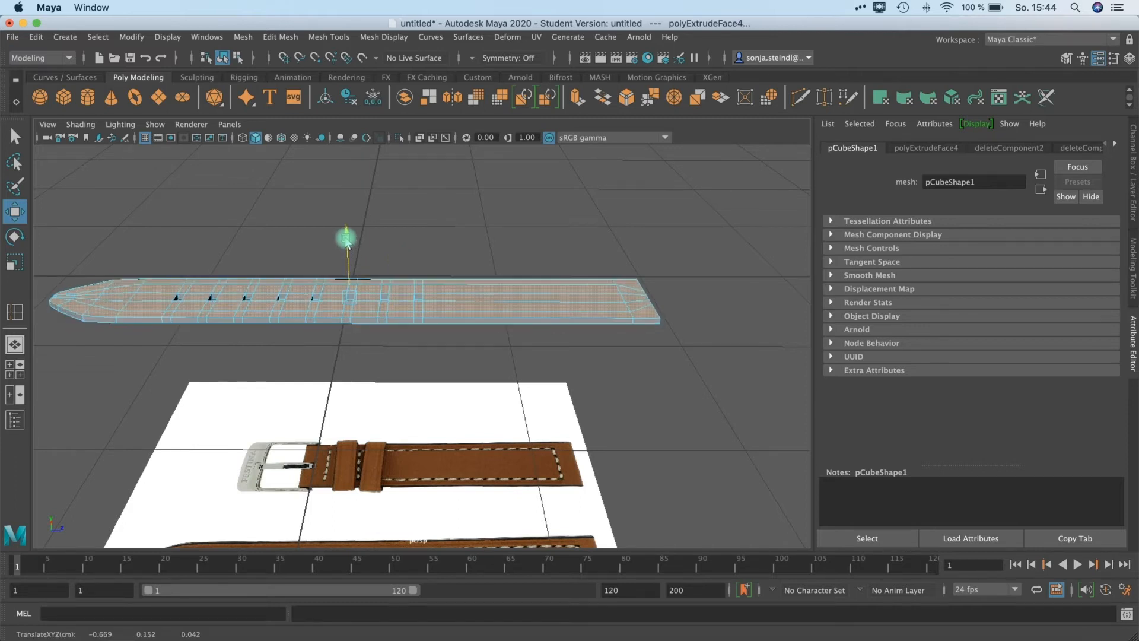
Examine the holes and inner walls of the extruded strap up close, in both smoothed preview and unsmoothed display
alt+drag(386, 285, 287, 336)
scroll(286, 335, up, 8)
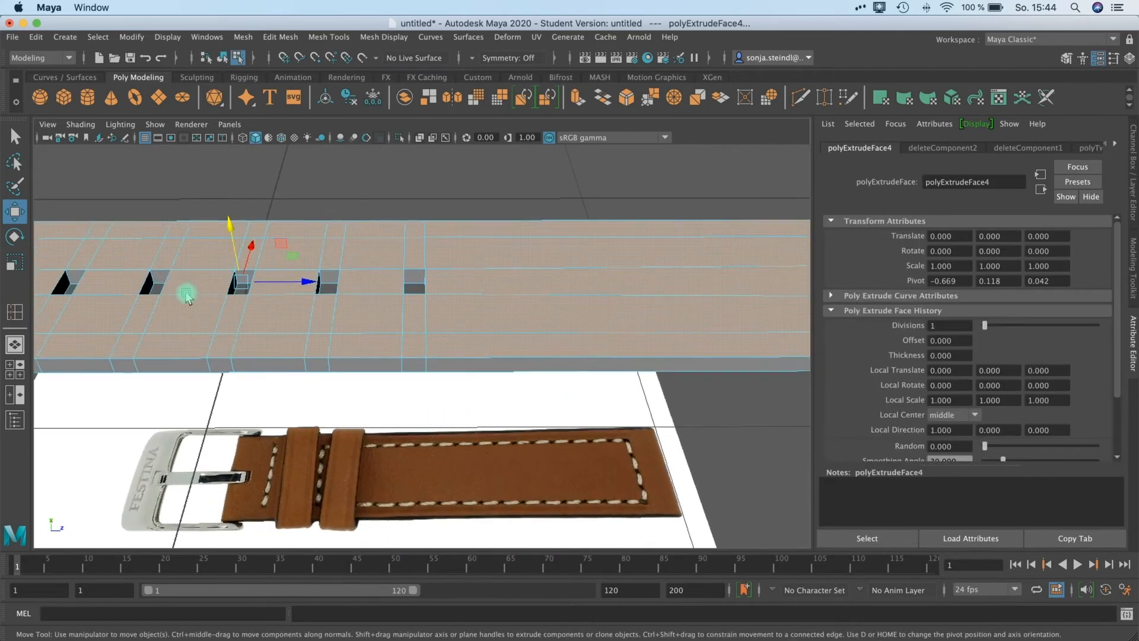
scroll(439, 292, down, 3)
alt+drag(438, 291, 92, 350)
key(3)
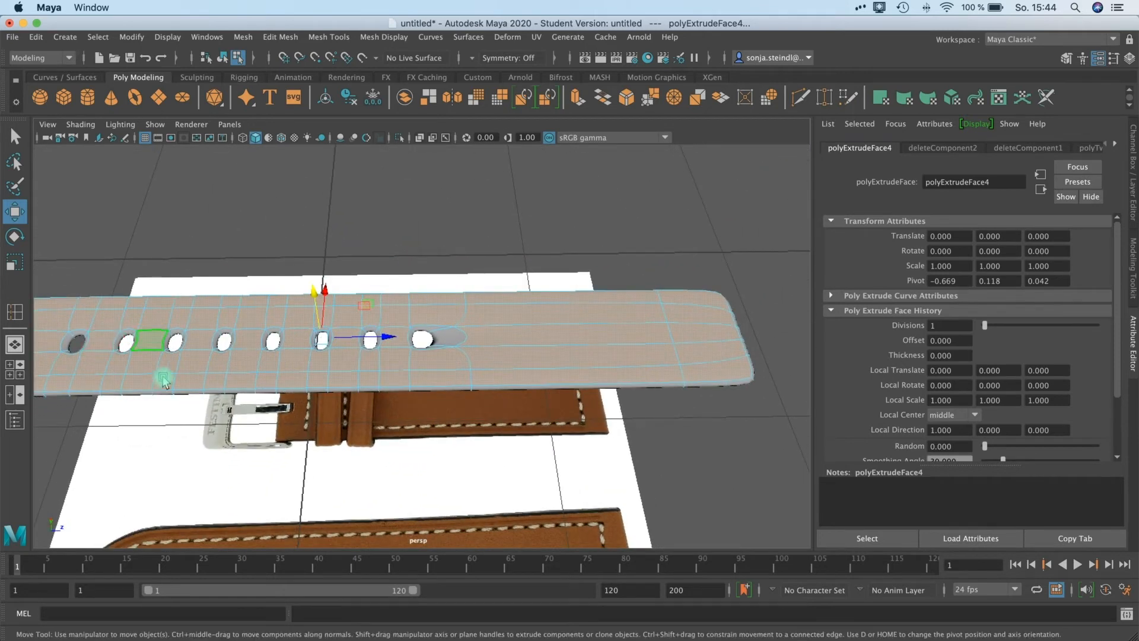
scroll(409, 407, down, 3)
scroll(380, 445, down, 1)
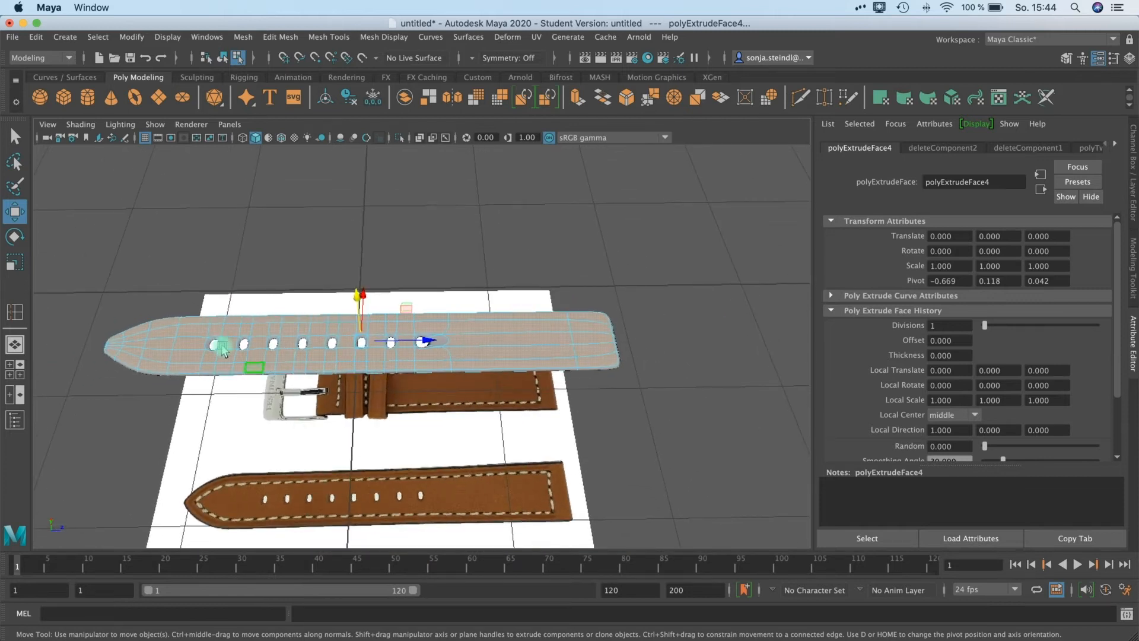
key(1)
alt+drag(294, 295, 296, 279)
scroll(345, 321, up, 5)
scroll(344, 321, up, 8)
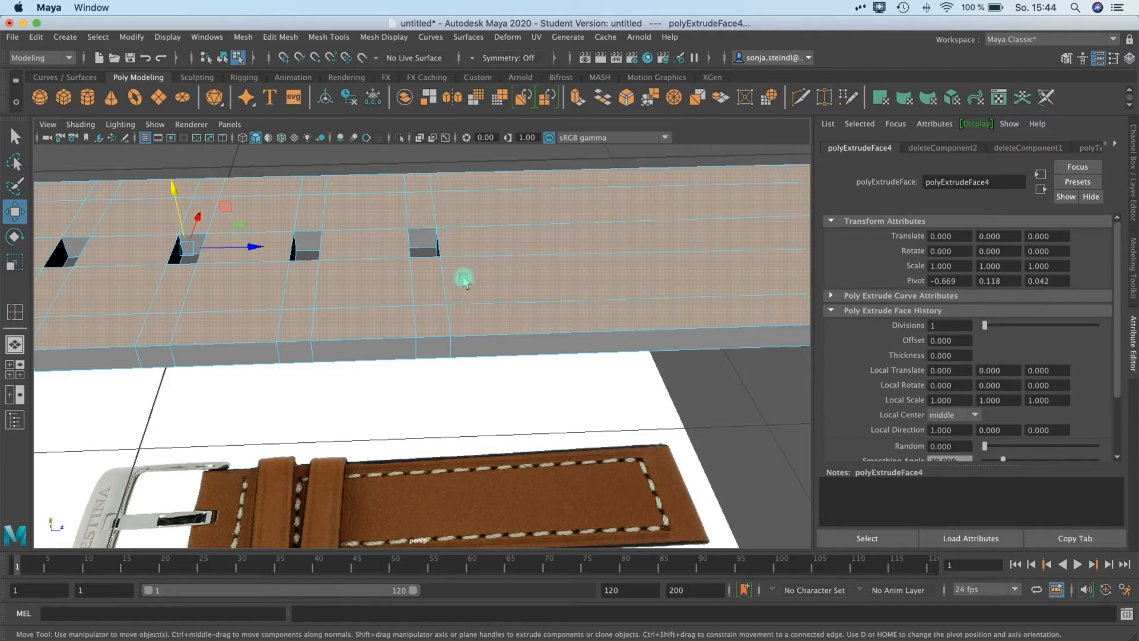
scroll(470, 276, down, 6)
Examine the strap's thickness in the side and front views, framing the mesh in the front view
key(space)
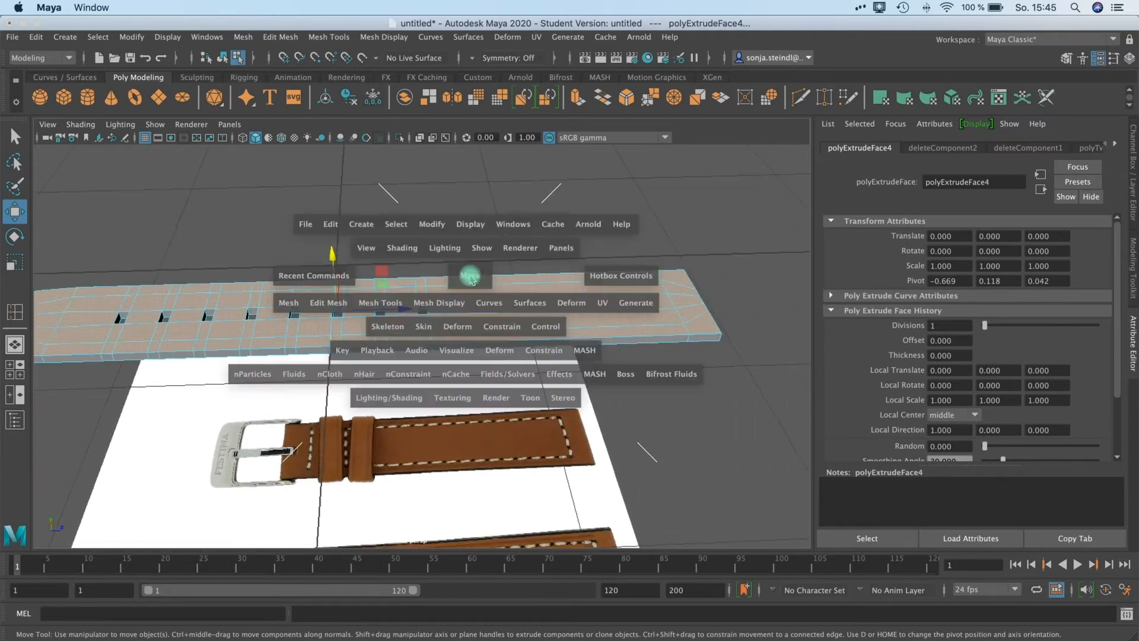
key(space)
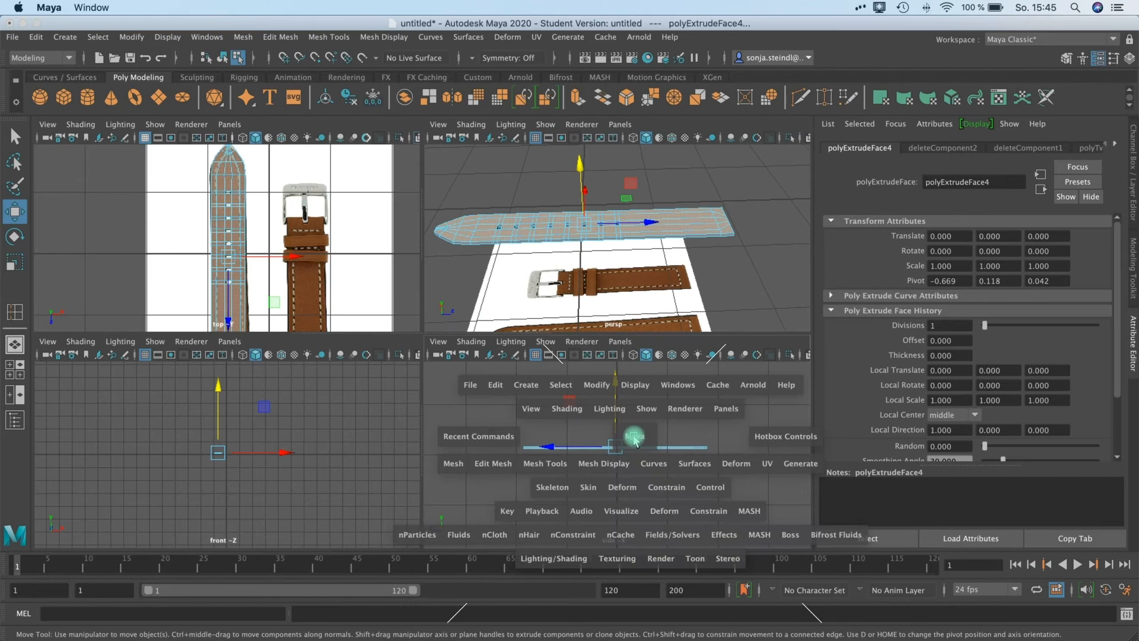
scroll(513, 347, up, 5)
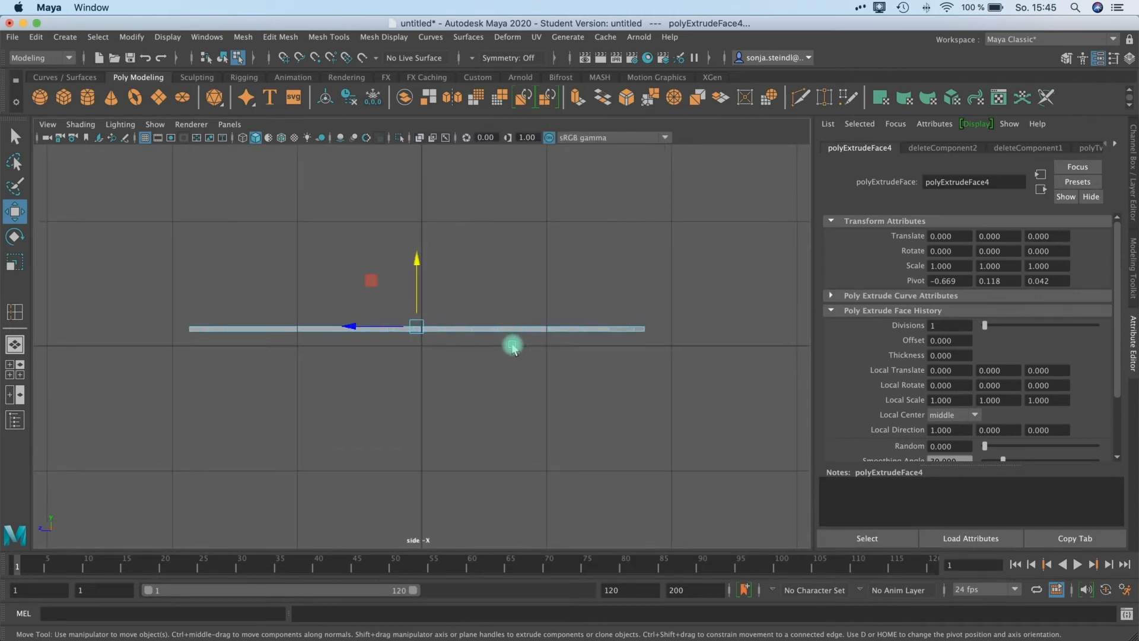
scroll(512, 344, up, 4)
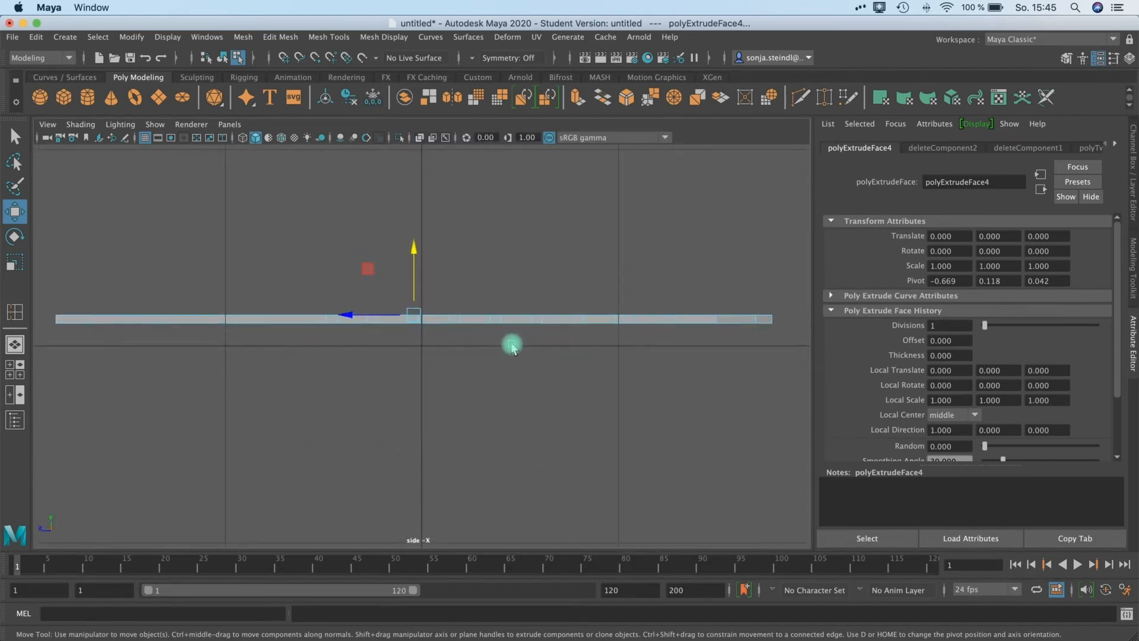
click(242, 270)
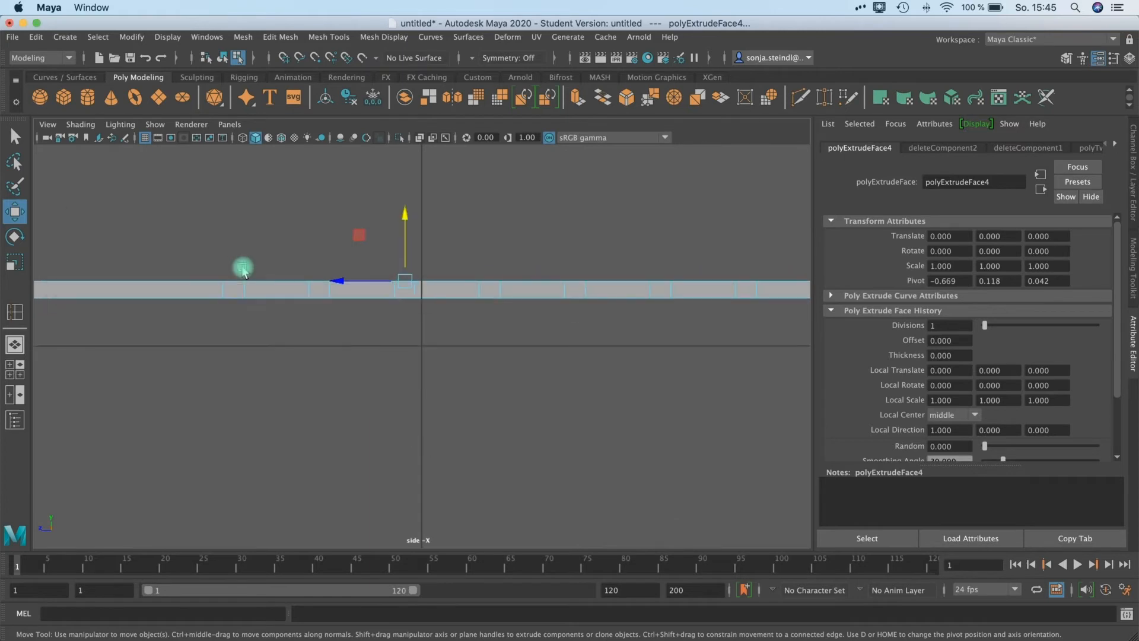
key(space)
drag(210, 444, 234, 465)
key(f)
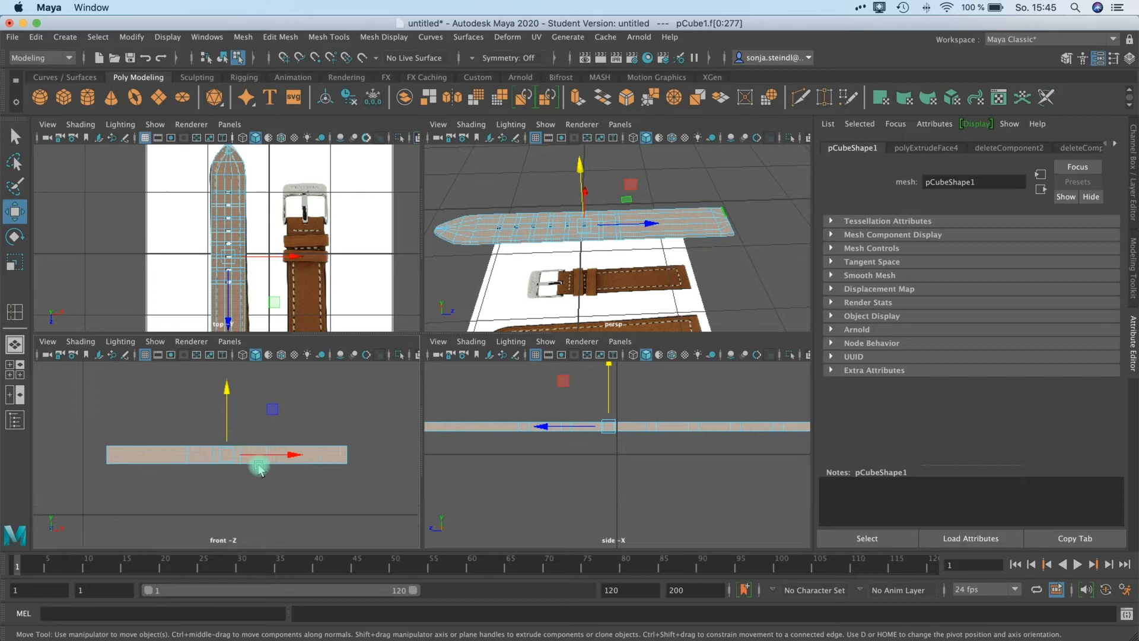
click(184, 399)
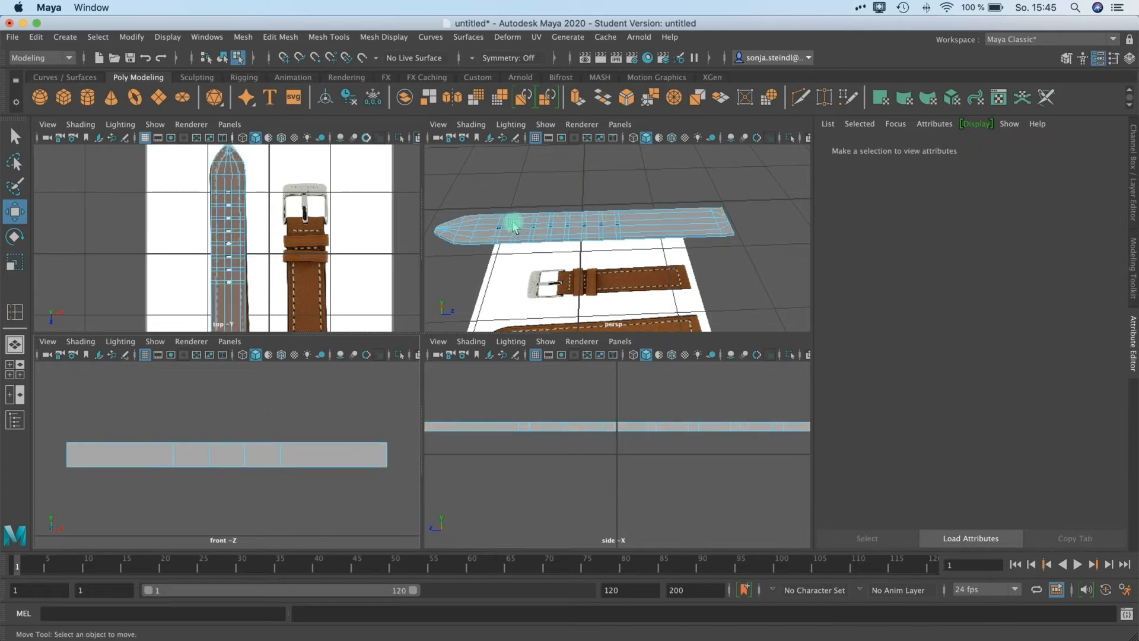
scroll(513, 223, up, 5)
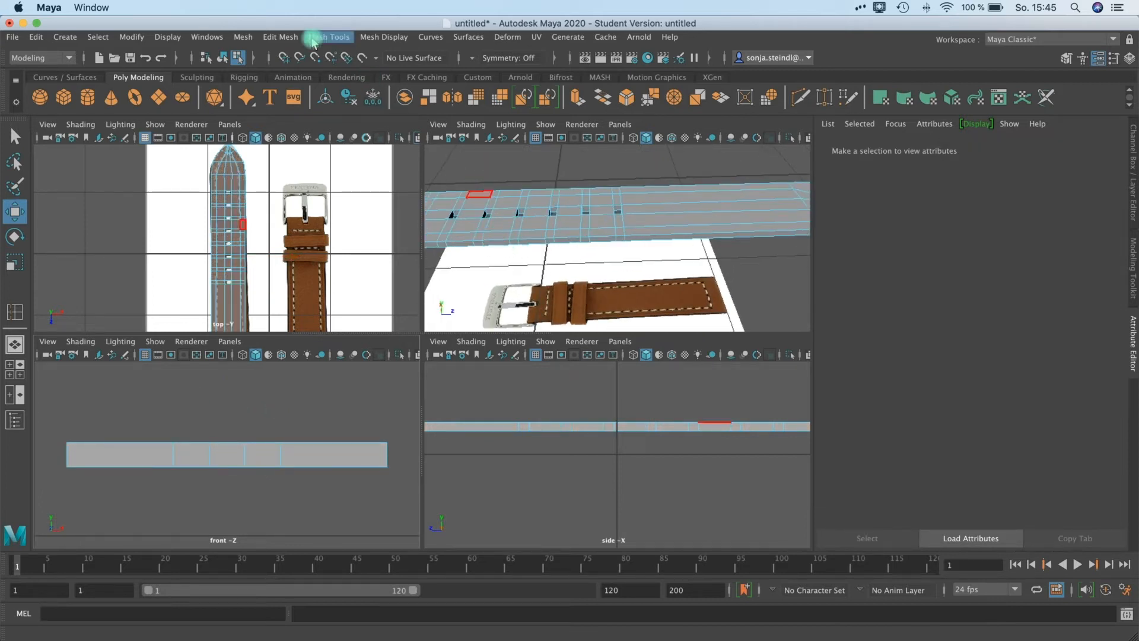
click(331, 36)
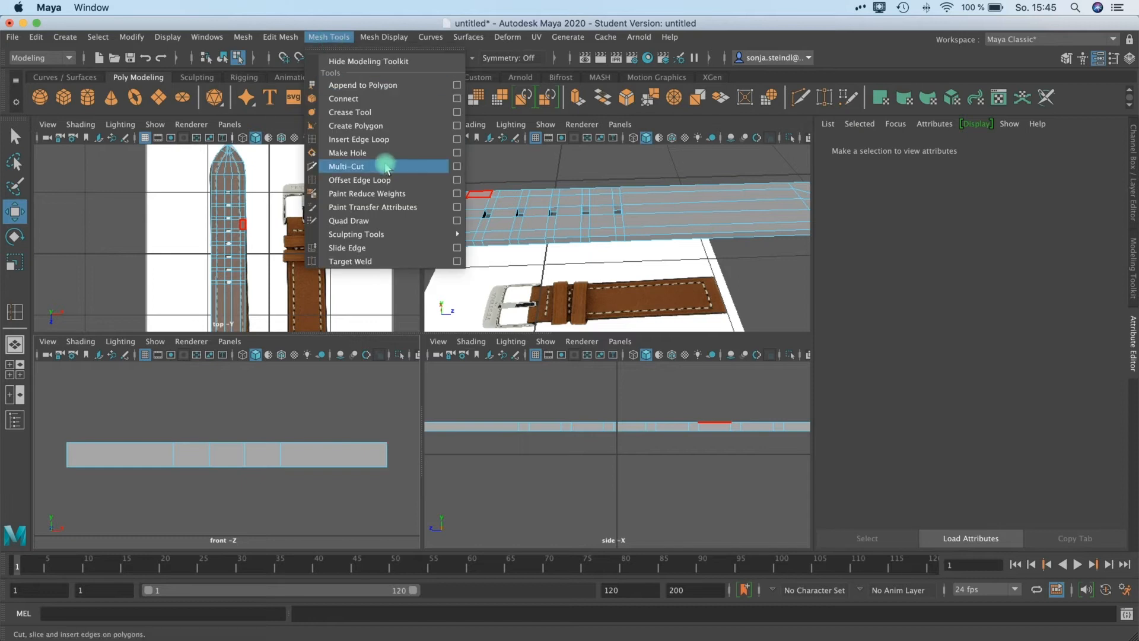
click(356, 167)
right_click(277, 460)
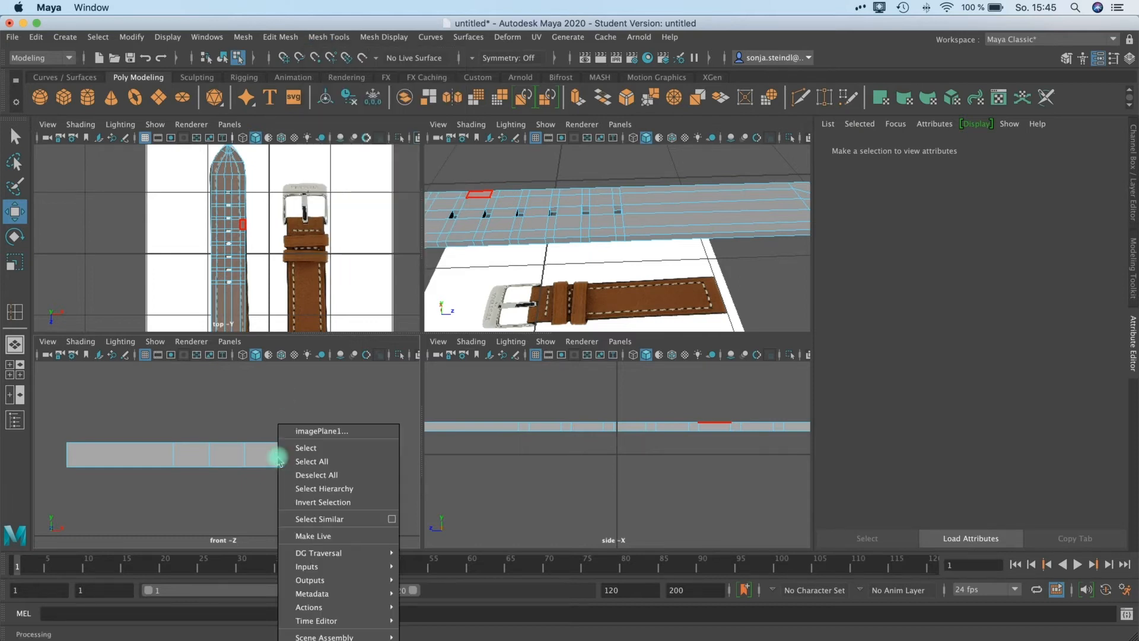
click(315, 446)
click(230, 459)
right_click(235, 461)
click(191, 461)
right_click(180, 461)
With the Multi-Cut tool, slice the whole strap horizontally in the front view, once just below its upper edge and once just above its lower edge
right_drag(227, 326, 241, 305)
click(256, 458)
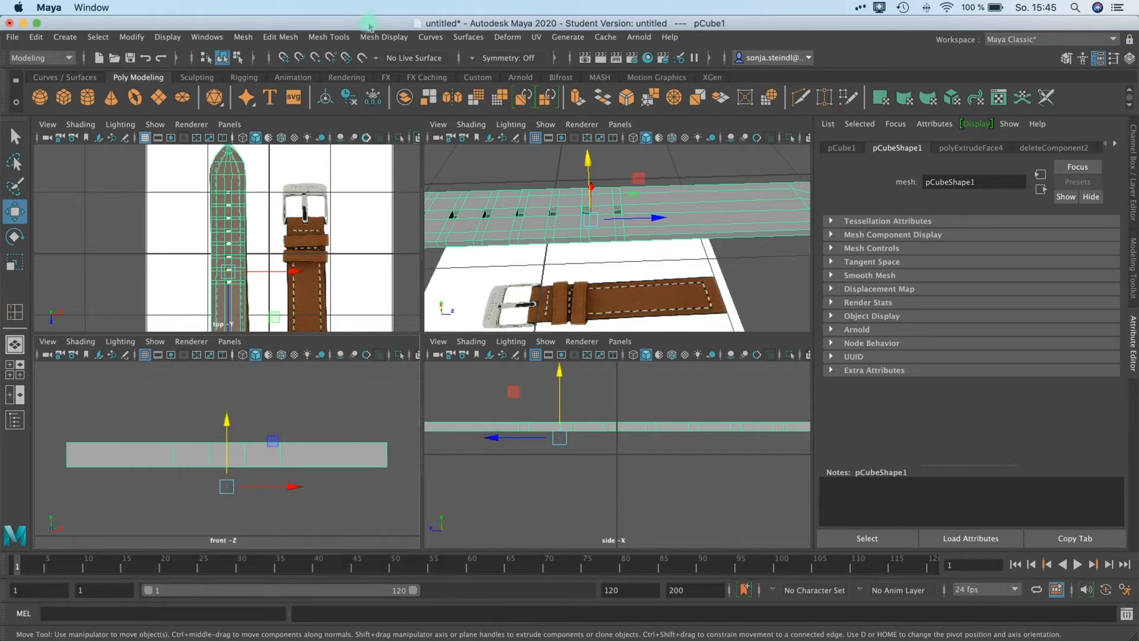
click(340, 40)
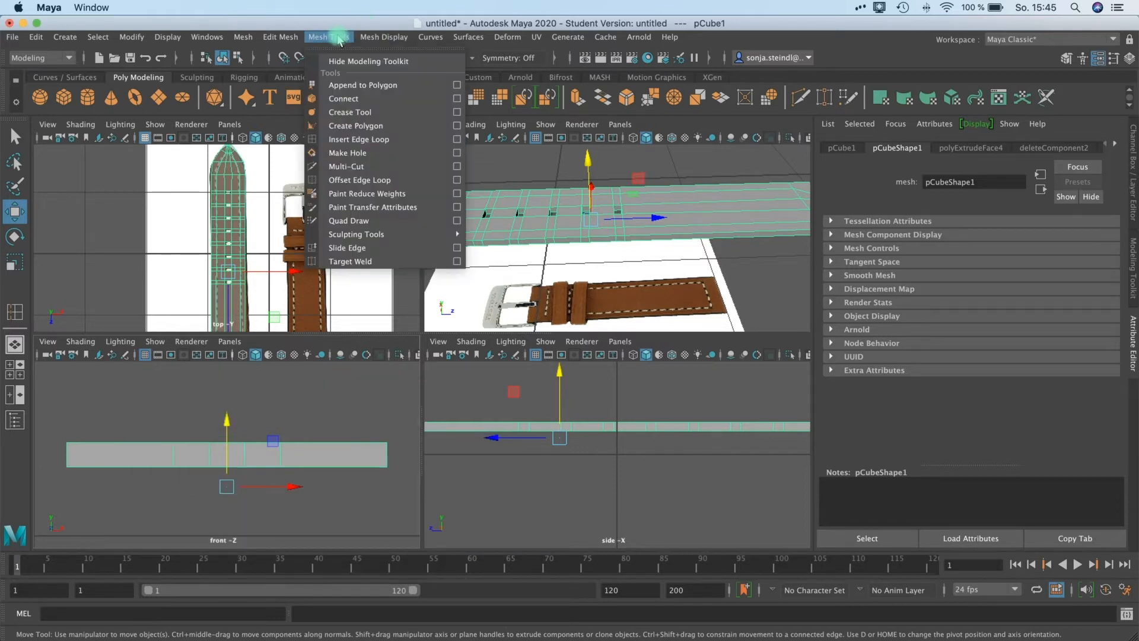
click(351, 168)
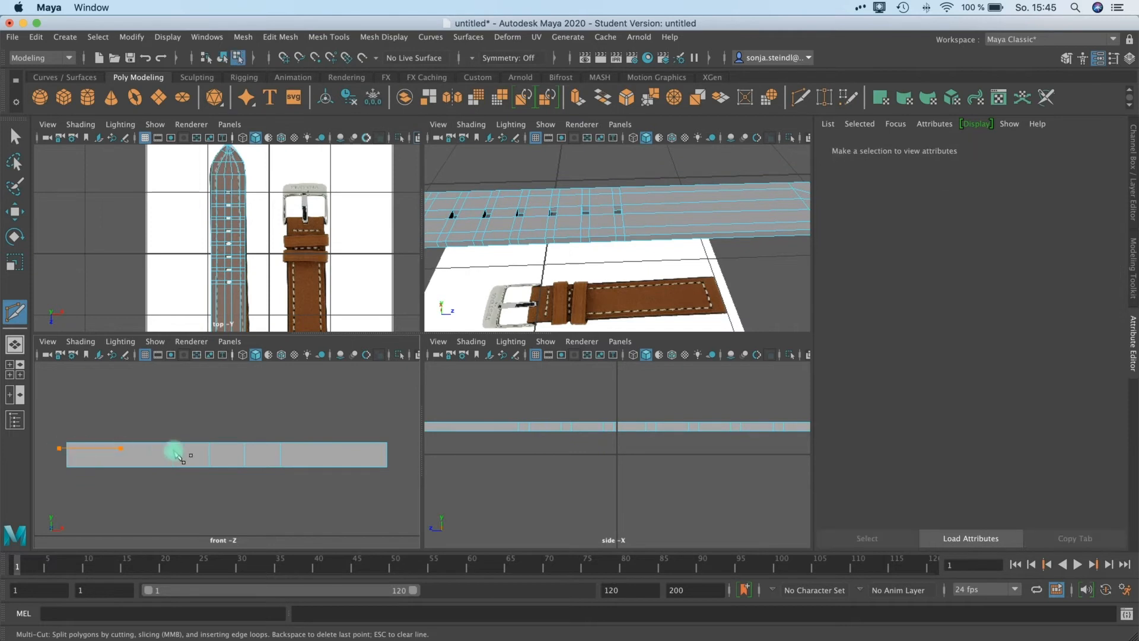
middle_drag(380, 446, 401, 448)
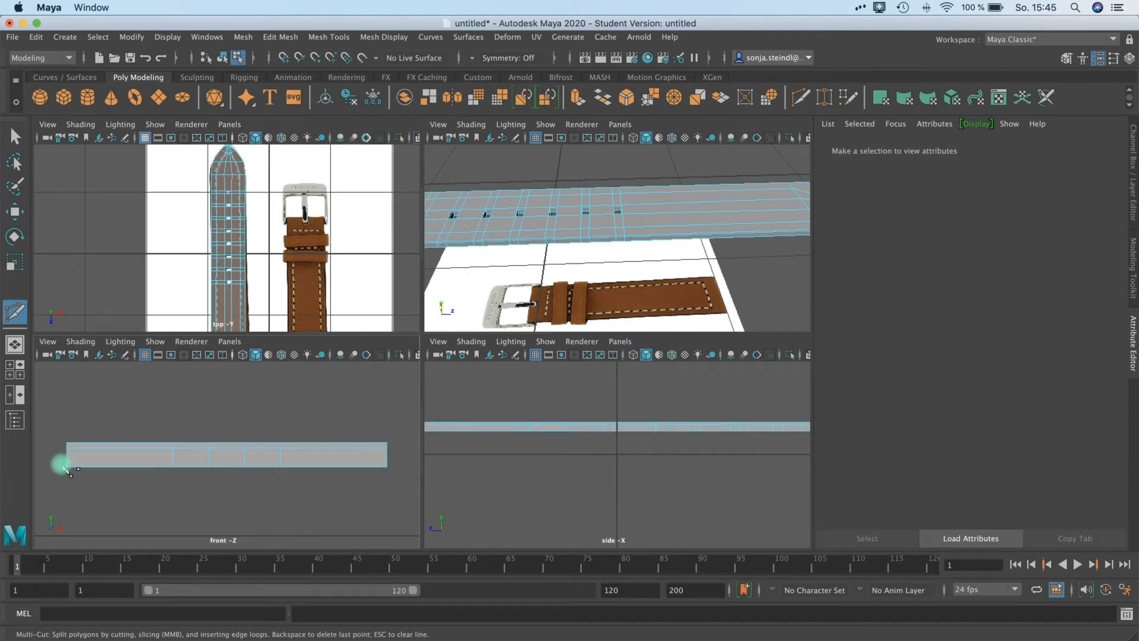
middle_drag(319, 468, 407, 466)
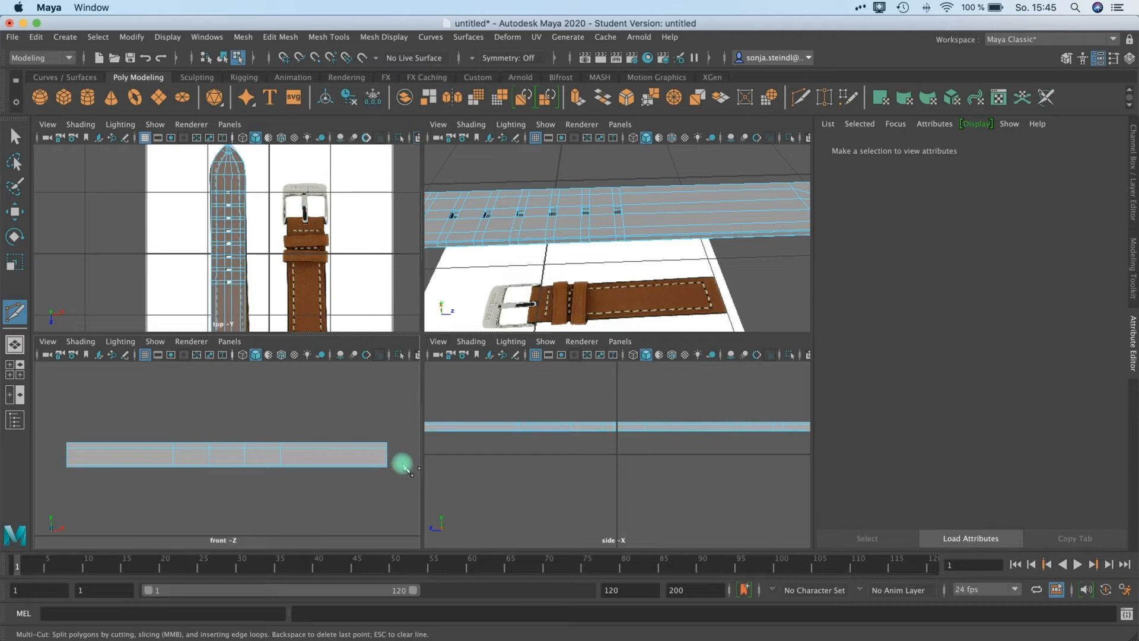
Select the row of vertices along the strap's upper cut in the front view and nudge it slightly upward
click(15, 135)
right_drag(104, 449, 75, 331)
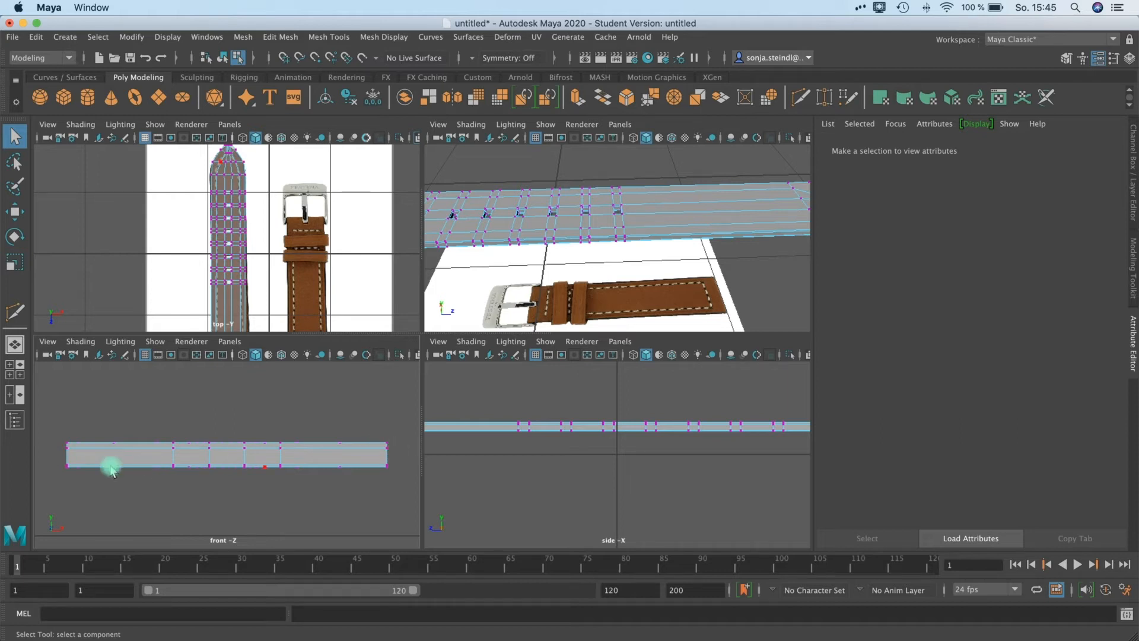
drag(288, 449, 399, 449)
key(w)
drag(228, 384, 229, 383)
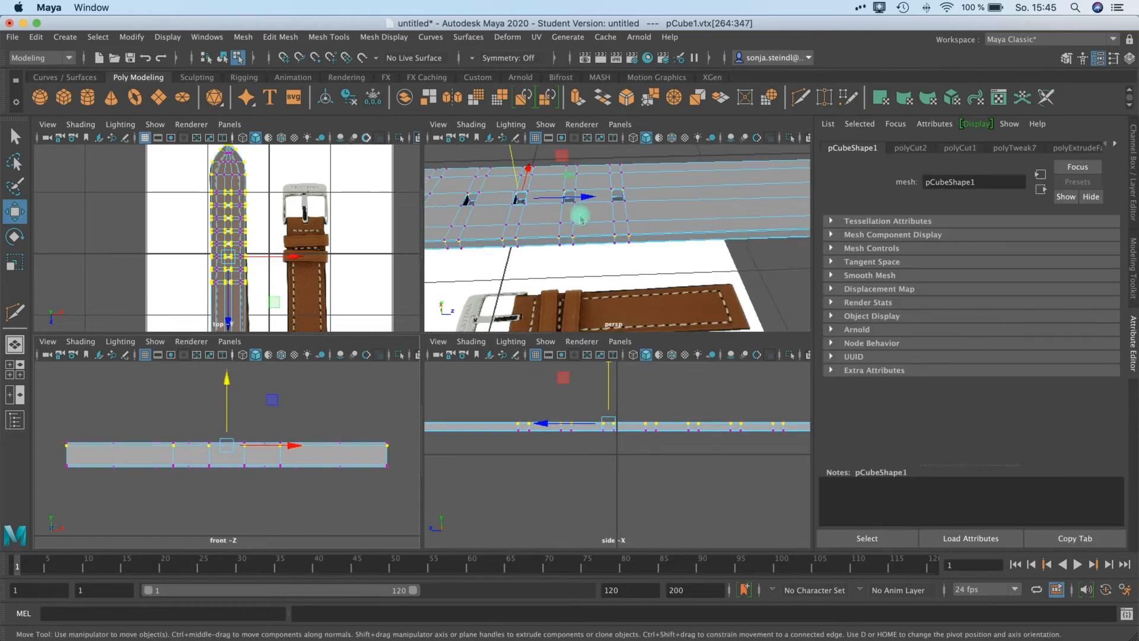
Examine the strap's holes and side edges in unsmoothed and smoothed display, and compare them with the holes in the reference image
key(space)
scroll(420, 264, up, 5)
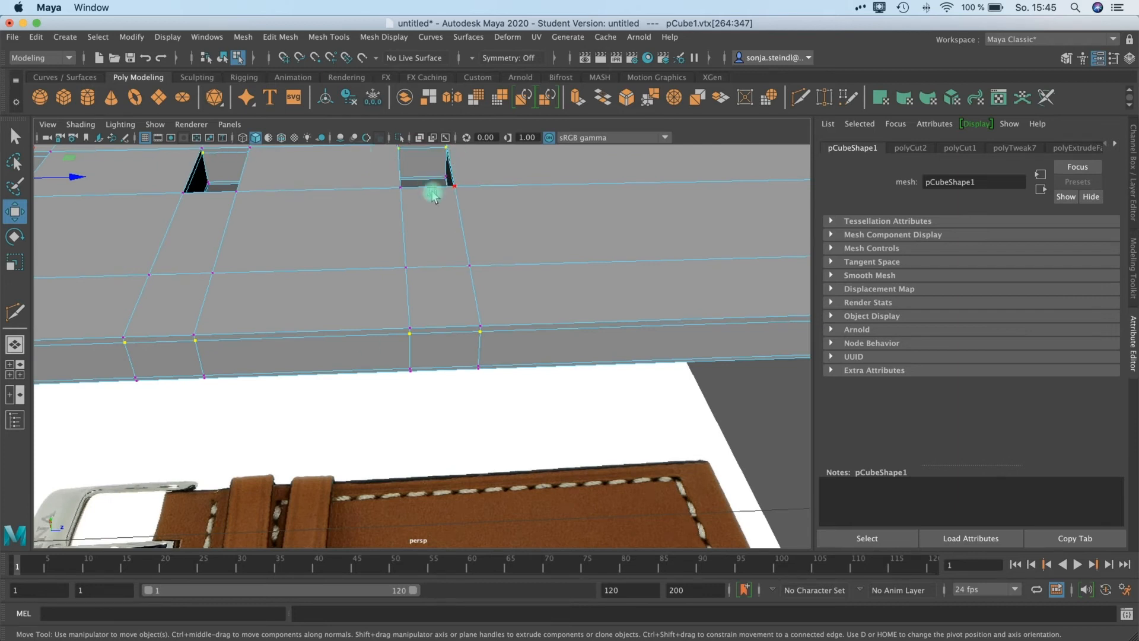
scroll(443, 364, down, 5)
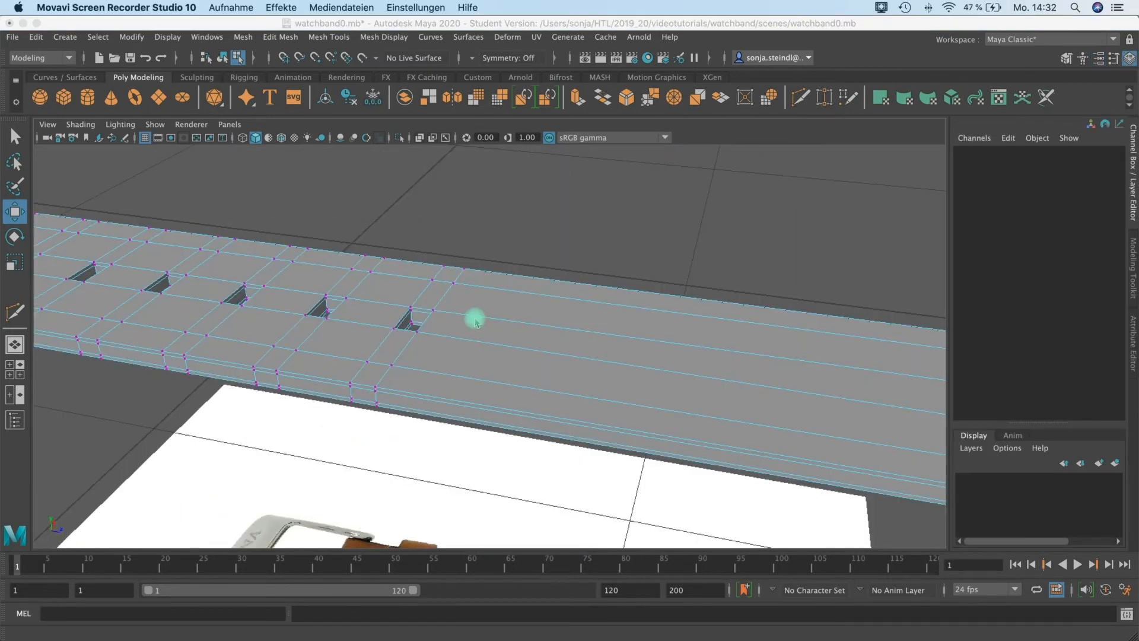
click(504, 336)
scroll(503, 336, down, 3)
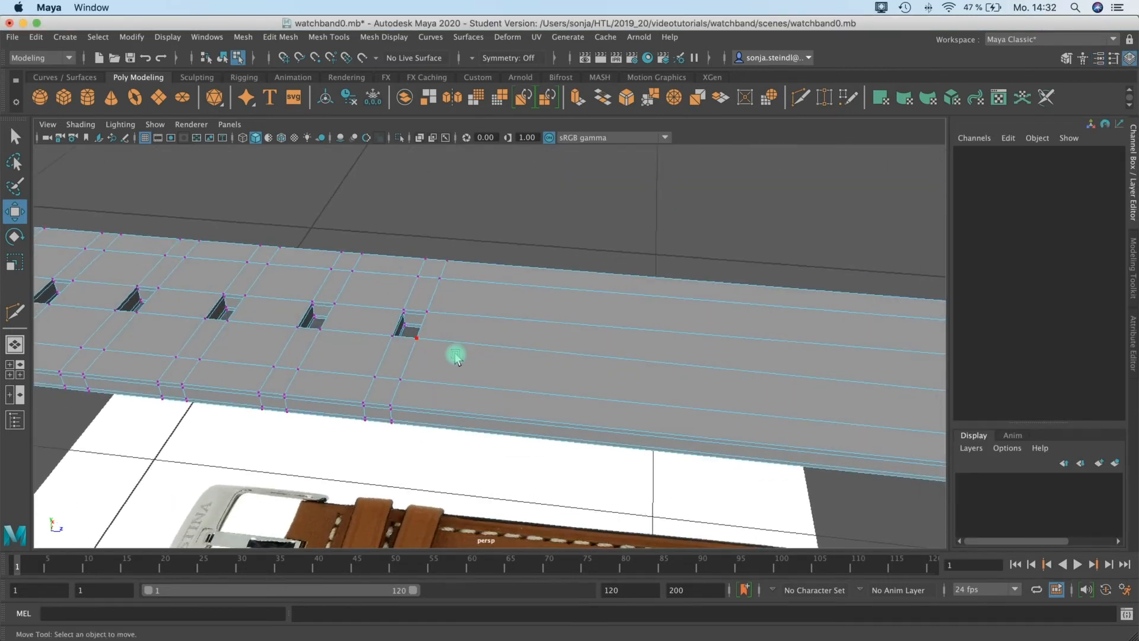
key(3)
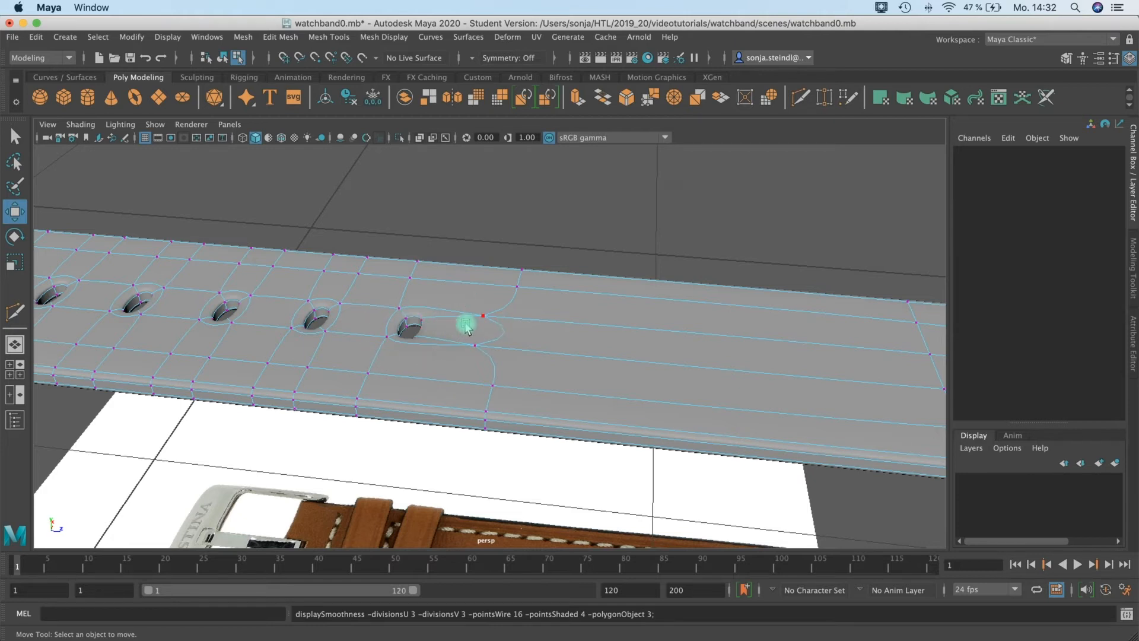
click(309, 319)
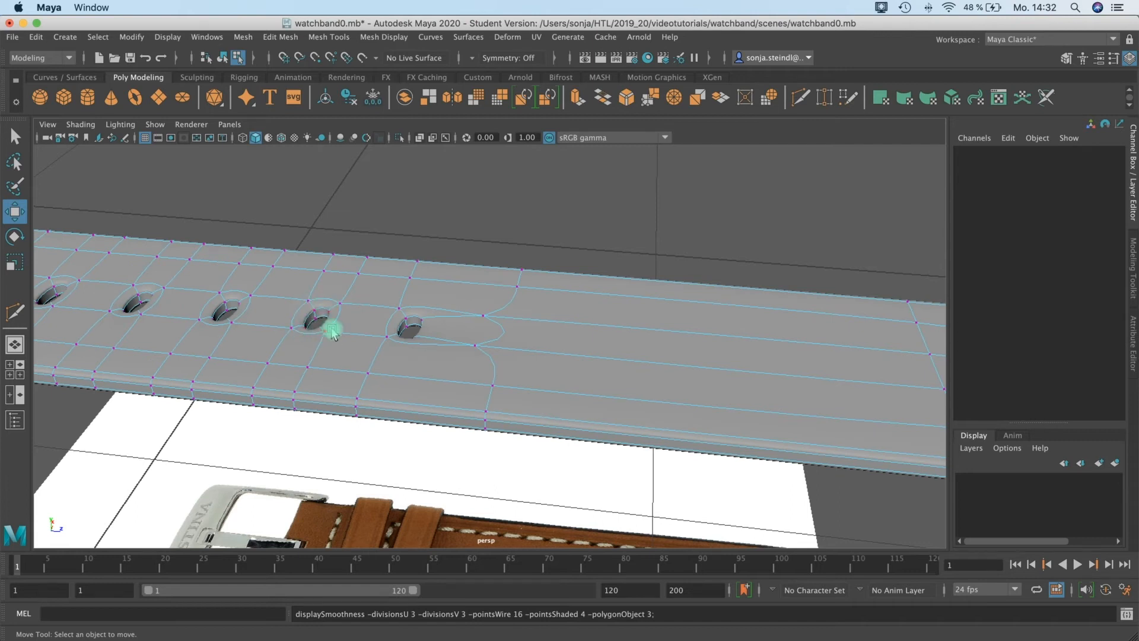
key(1)
alt+middle_drag(534, 336, 529, 196)
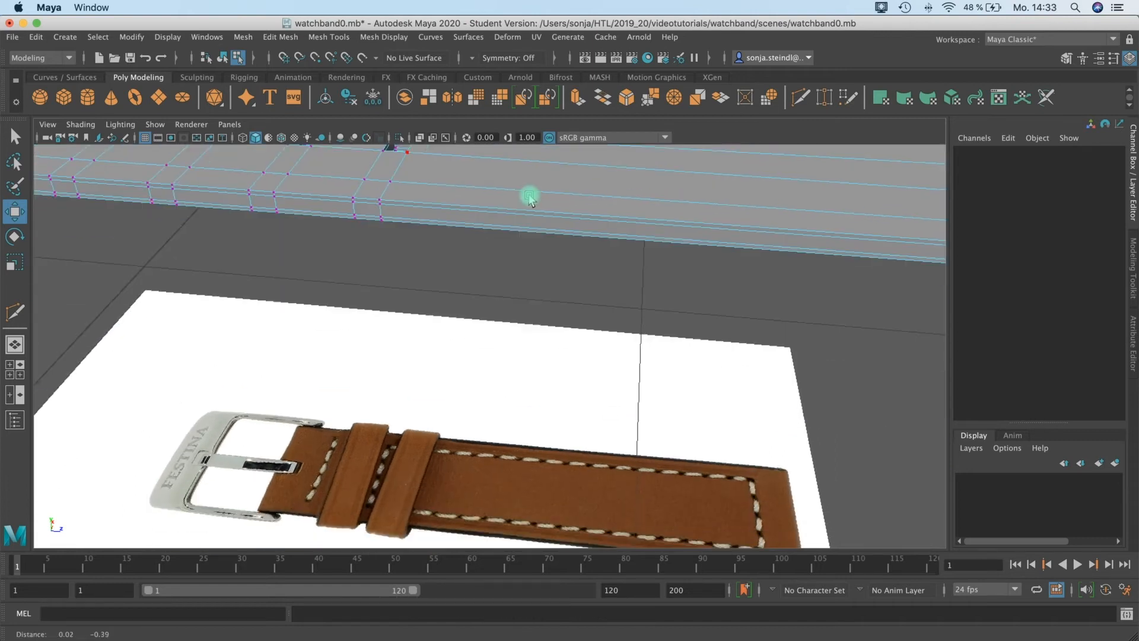
alt+middle_drag(496, 407, 540, 297)
alt+drag(540, 298, 412, 414)
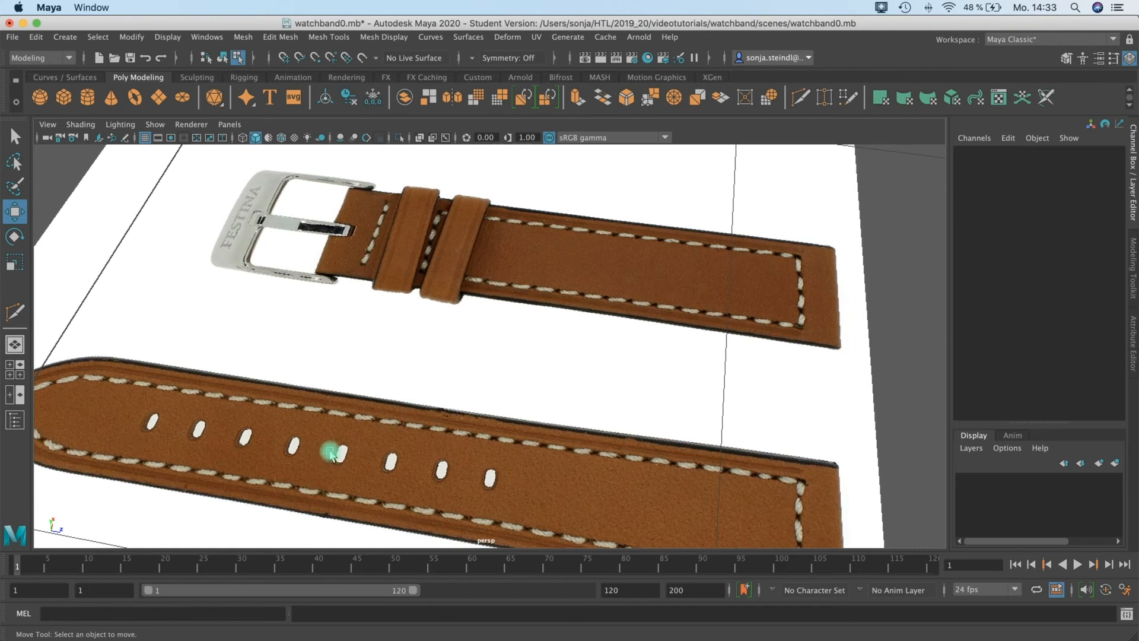
alt+drag(527, 399, 519, 298)
Insert several evenly spaced edge loops across the plain section of the strap between the last hole and the straight end
click(274, 38)
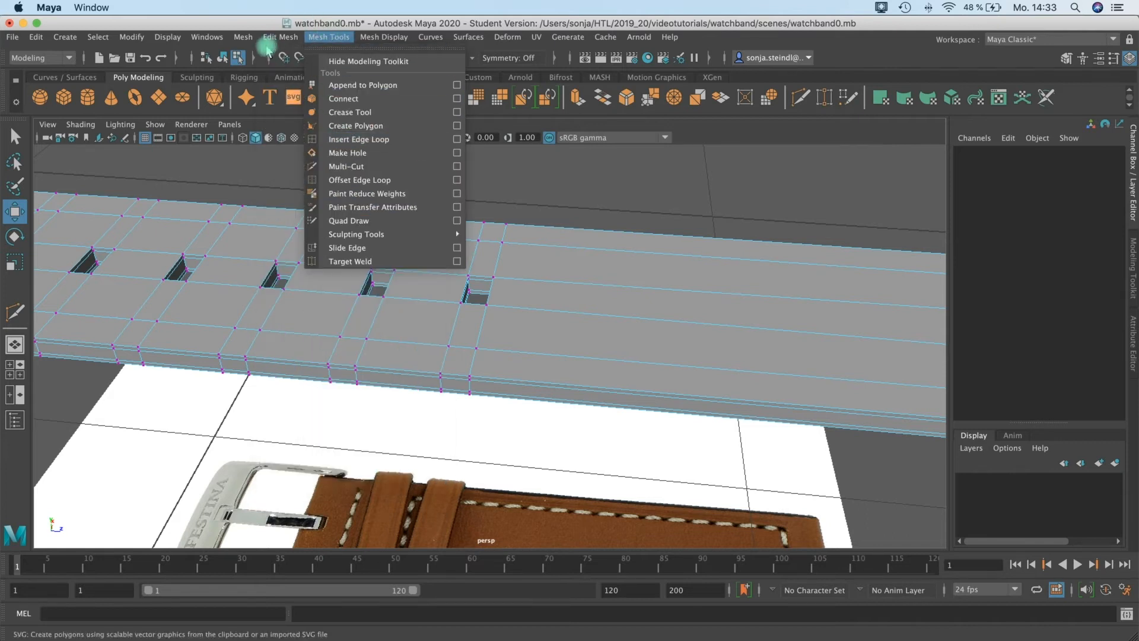
mouse_move(265, 40)
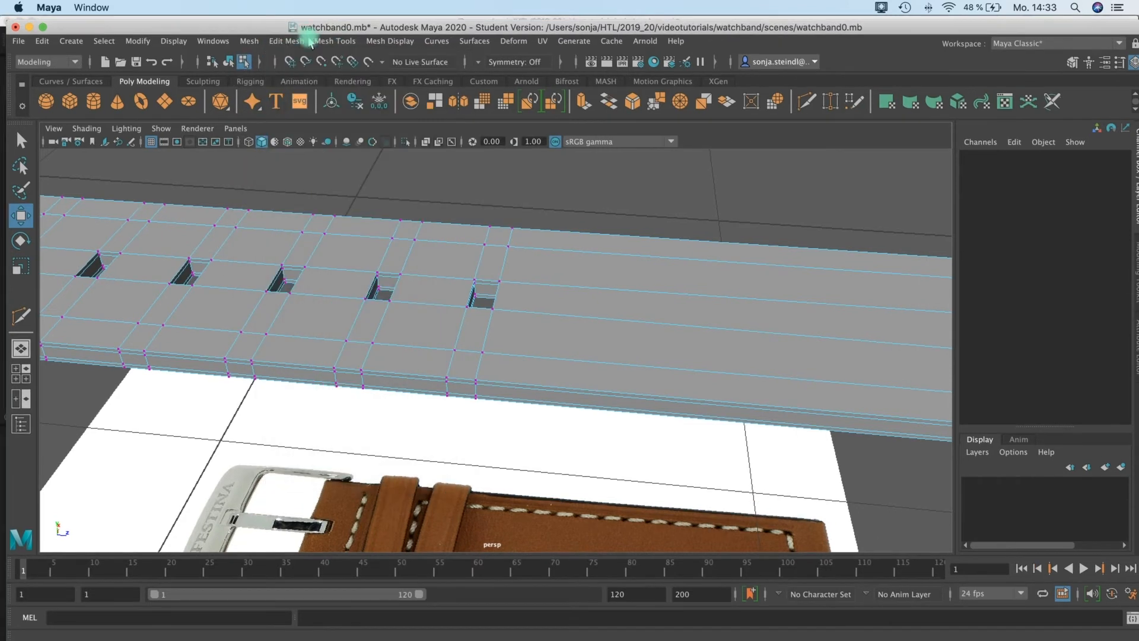
click(331, 38)
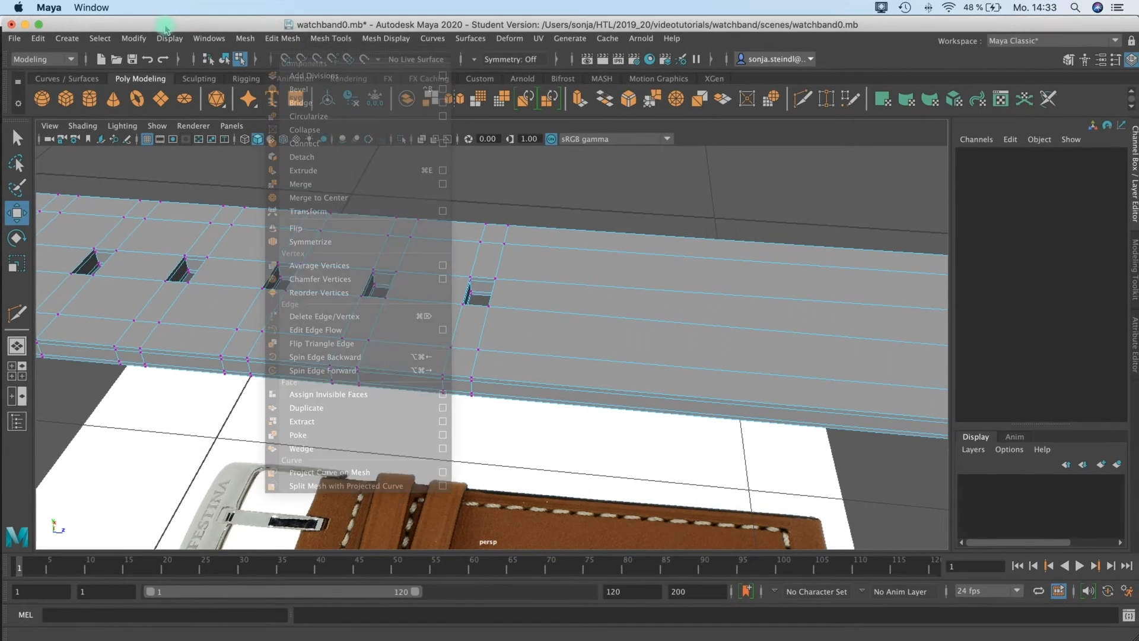
click(296, 43)
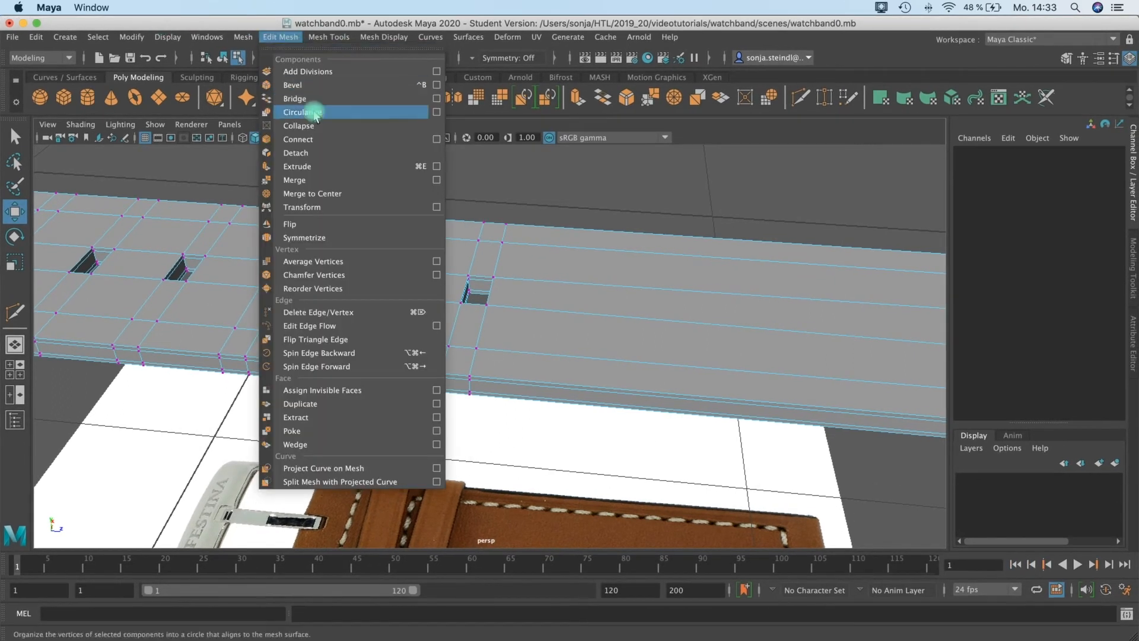
mouse_move(320, 36)
click(347, 140)
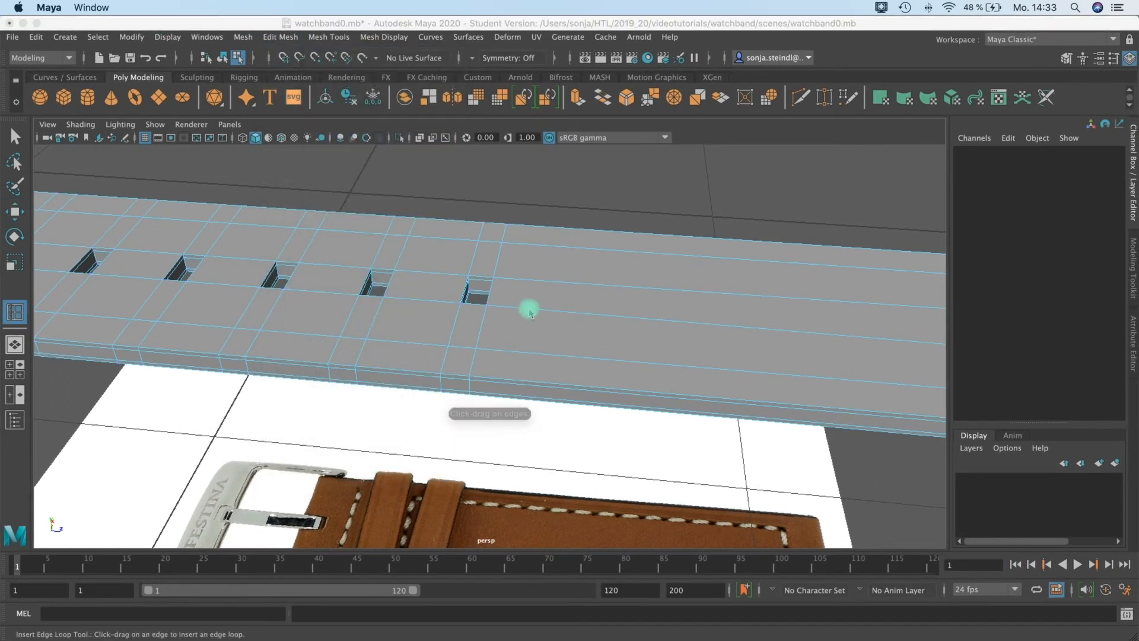
click(560, 311)
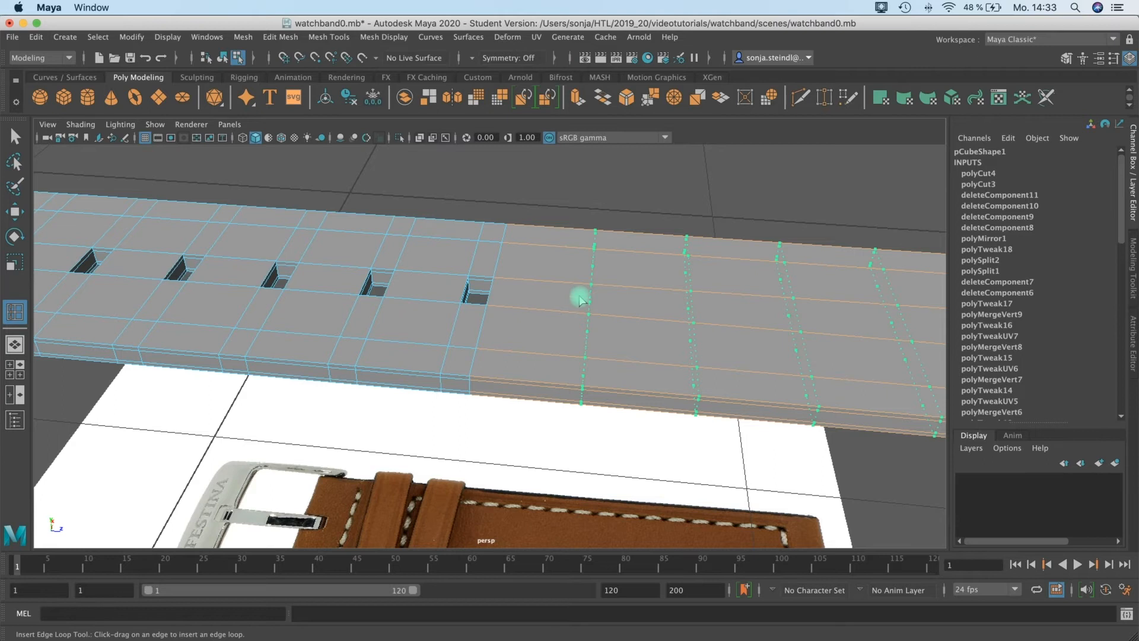
click(580, 299)
In the top view, select the inner vertices along the strap's straight end and scale them outward across the width by about 2.12
scroll(866, 301, down, 6)
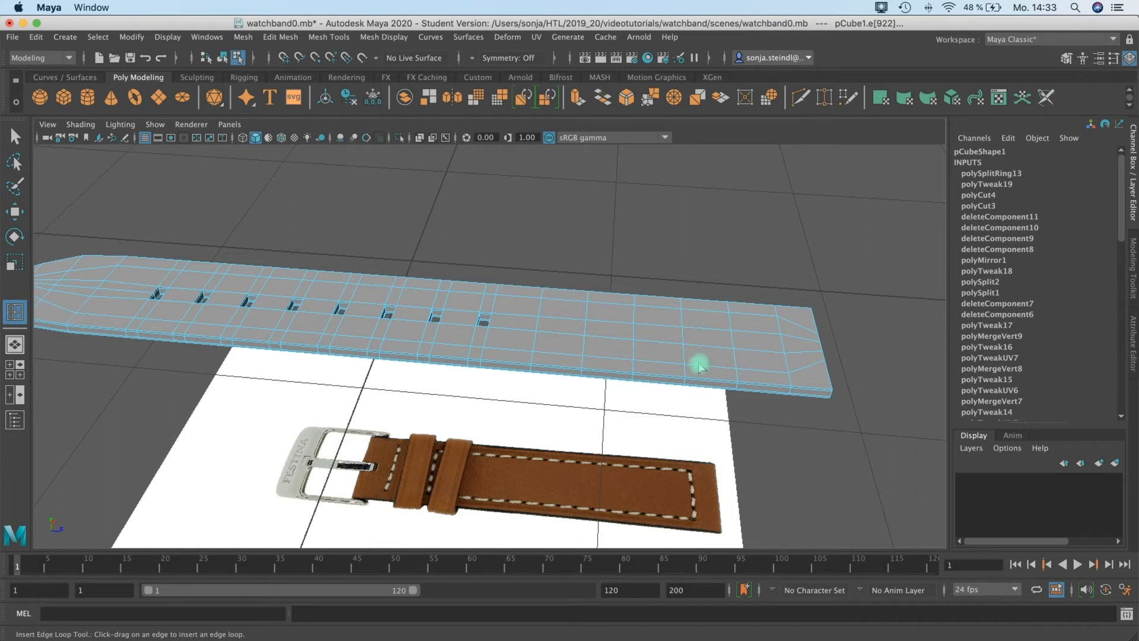
alt+drag(710, 348, 518, 438)
key(space)
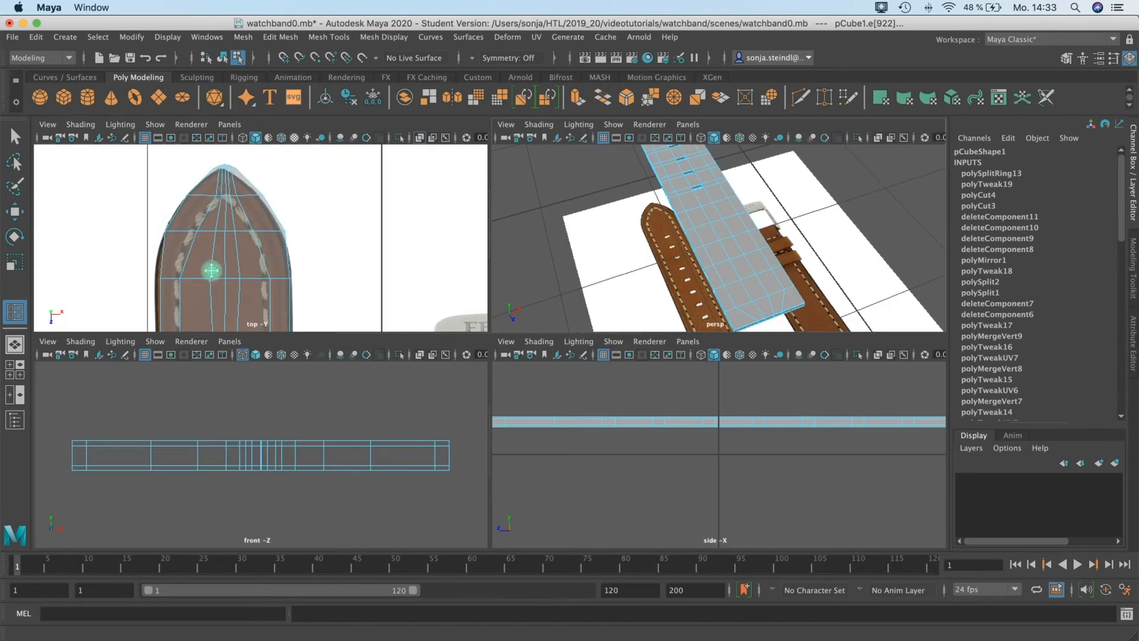
scroll(211, 272, up, 5)
alt+middle_drag(244, 211, 293, 155)
alt+middle_drag(290, 315, 290, 236)
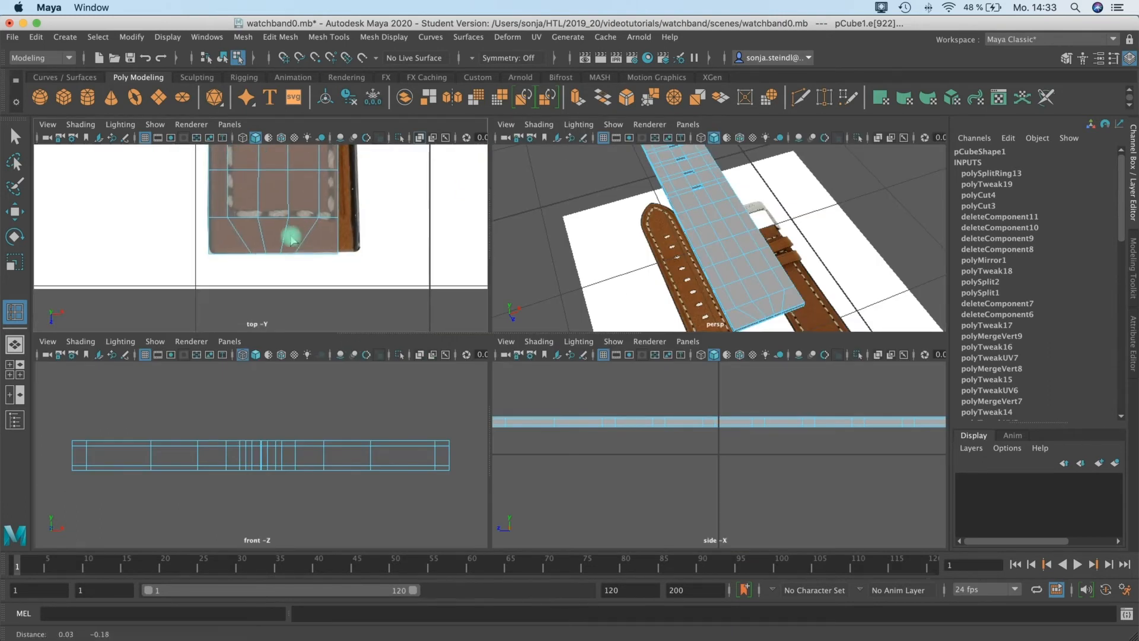
click(15, 137)
right_drag(249, 214, 181, 217)
drag(229, 246, 404, 255)
key(r)
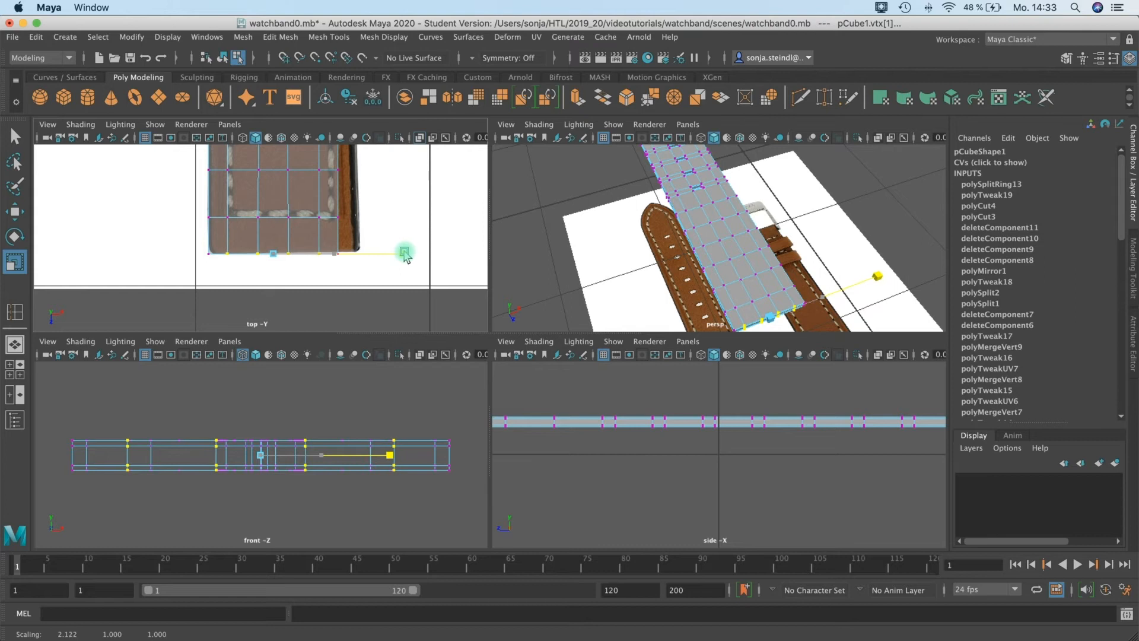
Set the Insert Edge Loop tool to 2 edge loops and insert them lengthwise between two neighbouring holes
alt+drag(730, 219, 755, 261)
alt+right_drag(753, 258, 801, 276)
alt+drag(732, 279, 675, 277)
alt+right_drag(674, 277, 720, 231)
alt+drag(720, 232, 680, 190)
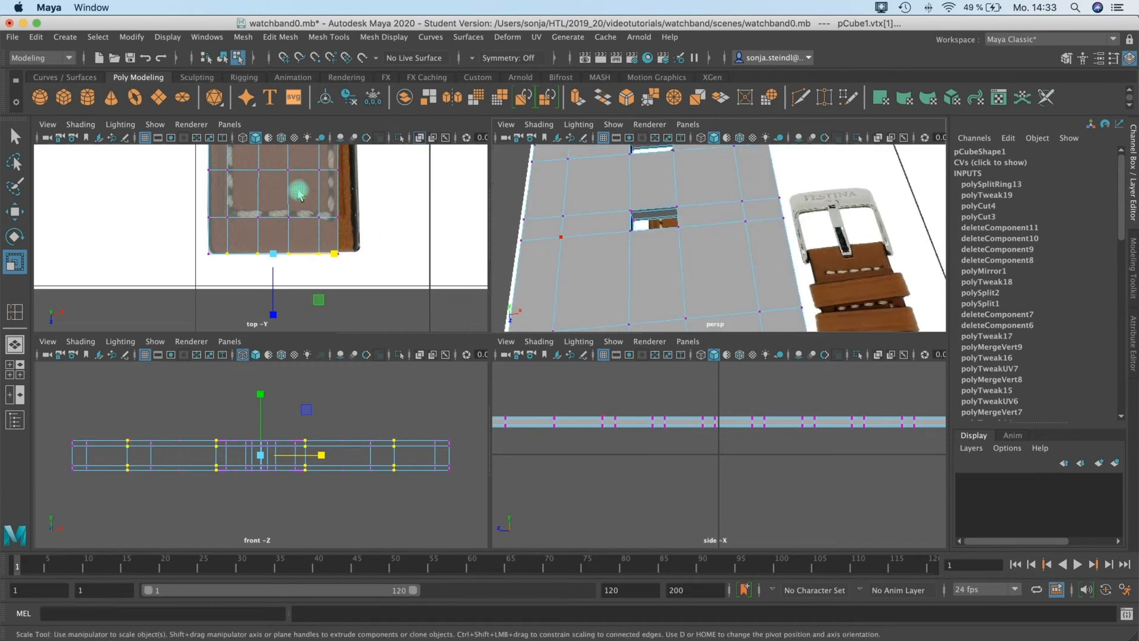
click(280, 37)
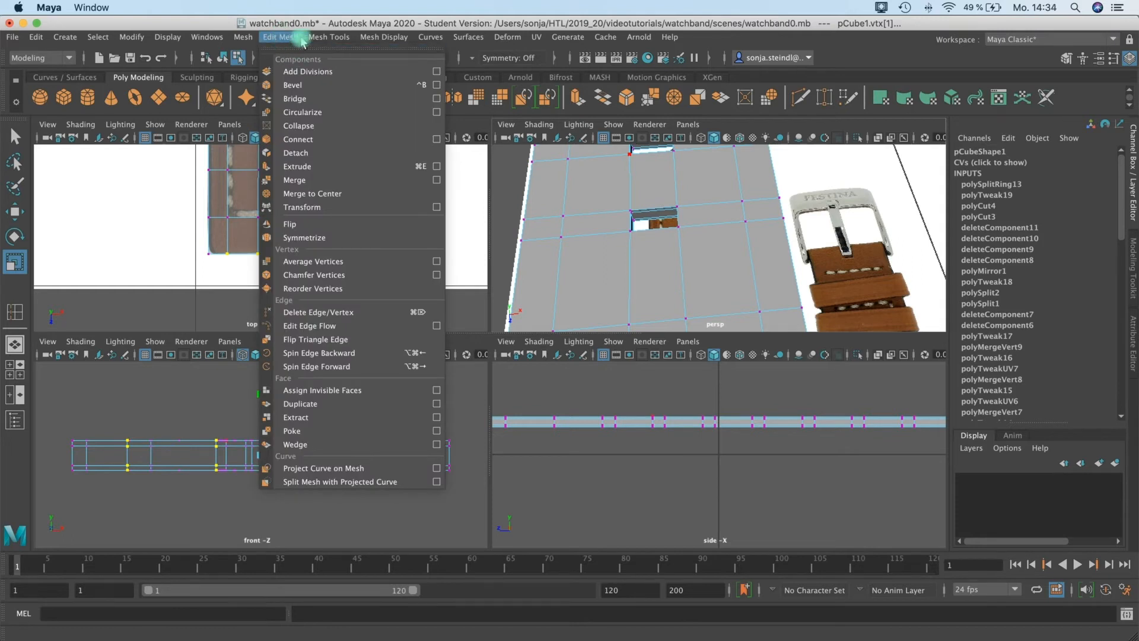
mouse_move(326, 38)
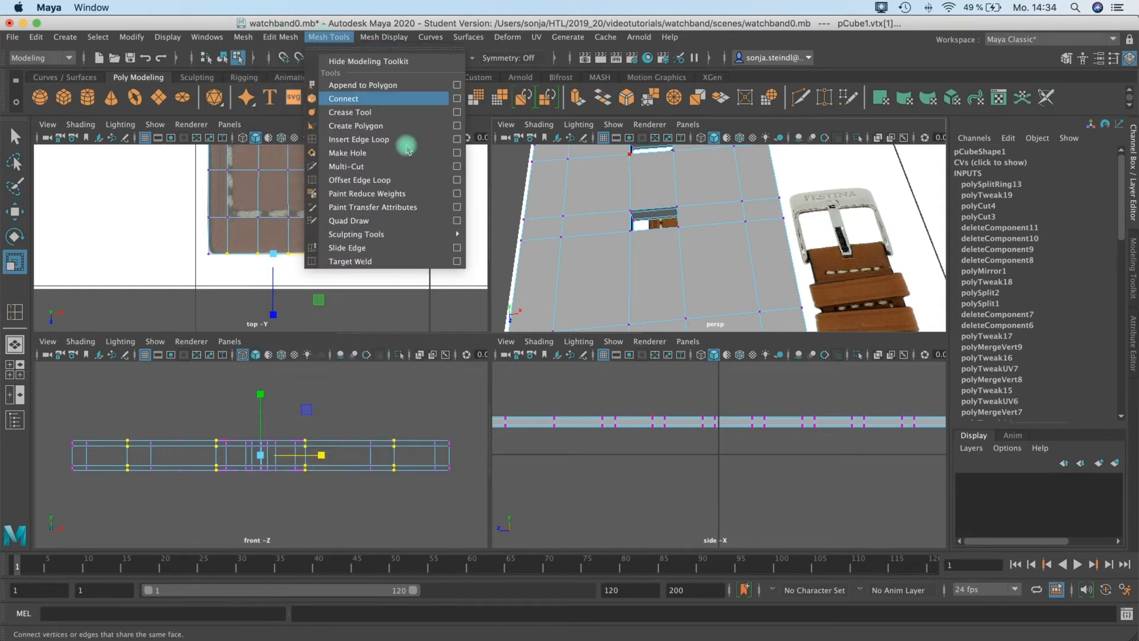
click(455, 140)
drag(845, 195, 806, 197)
text(2)
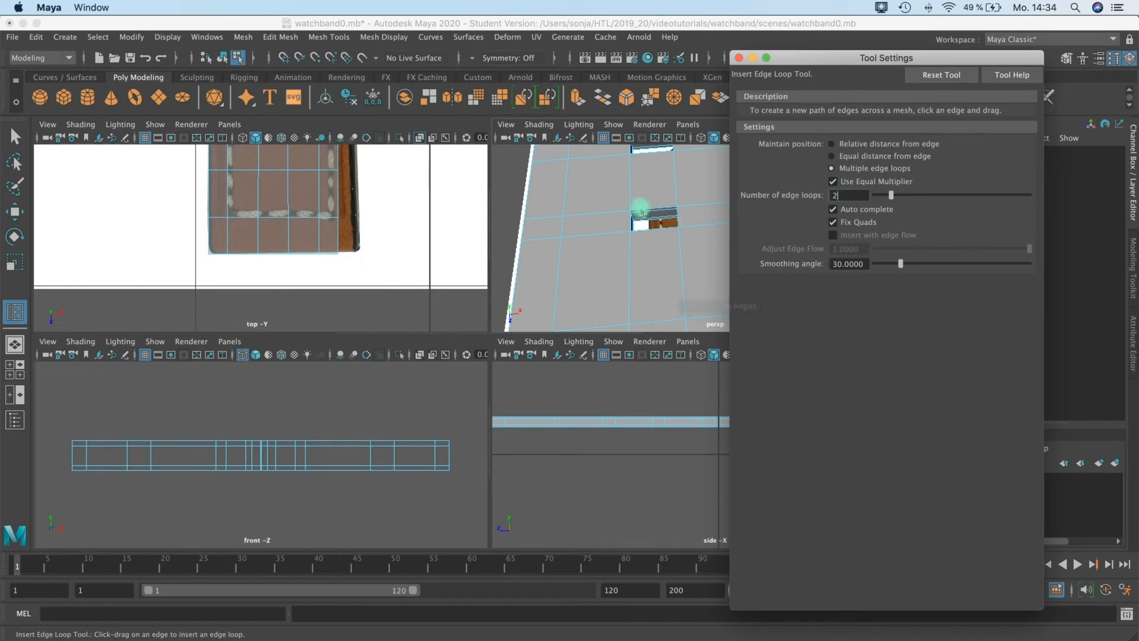
click(641, 212)
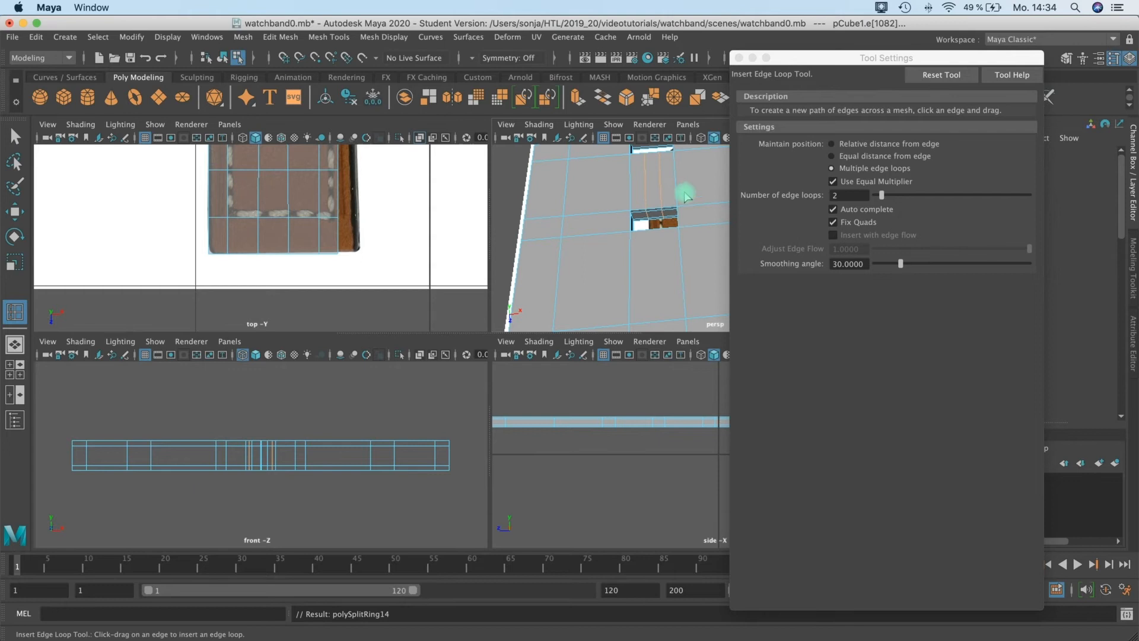
Insert two lengthwise edge loops in each of the next two gaps towards the tip and from the last hole towards the straight end
key(space)
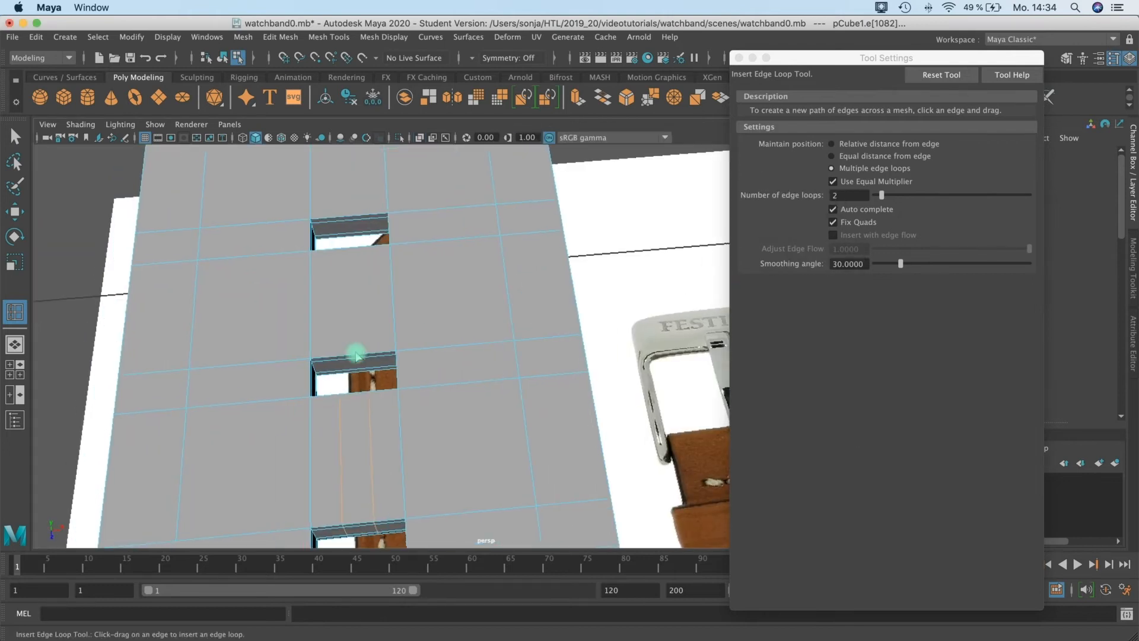
drag(346, 333, 345, 213)
click(338, 221)
key(3)
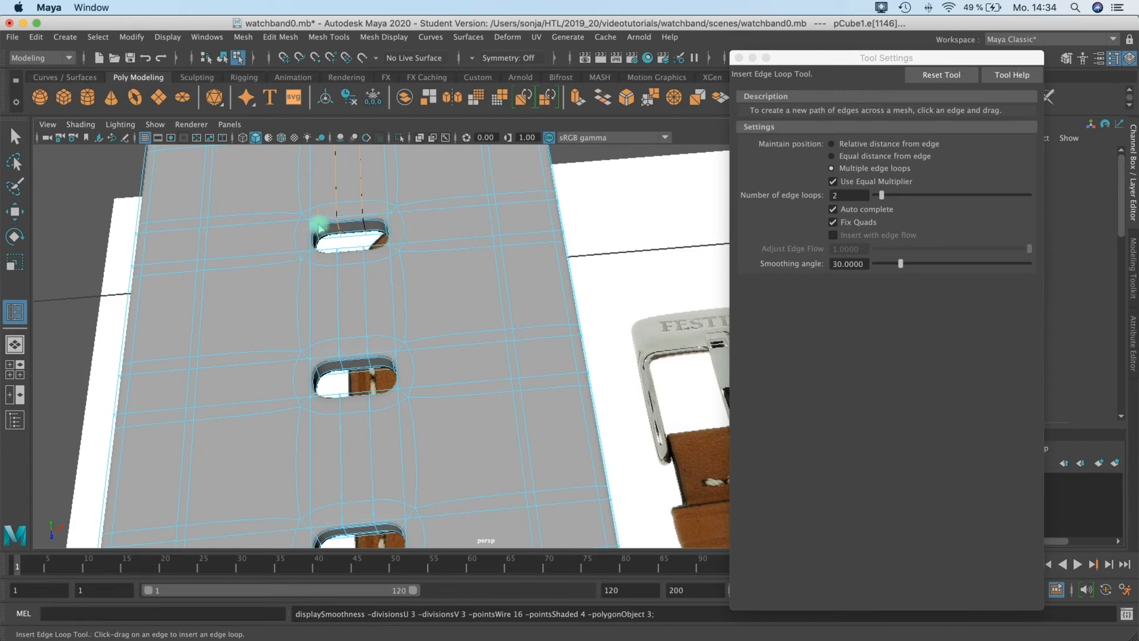
alt+middle_drag(398, 346, 392, 218)
drag(301, 244, 330, 254)
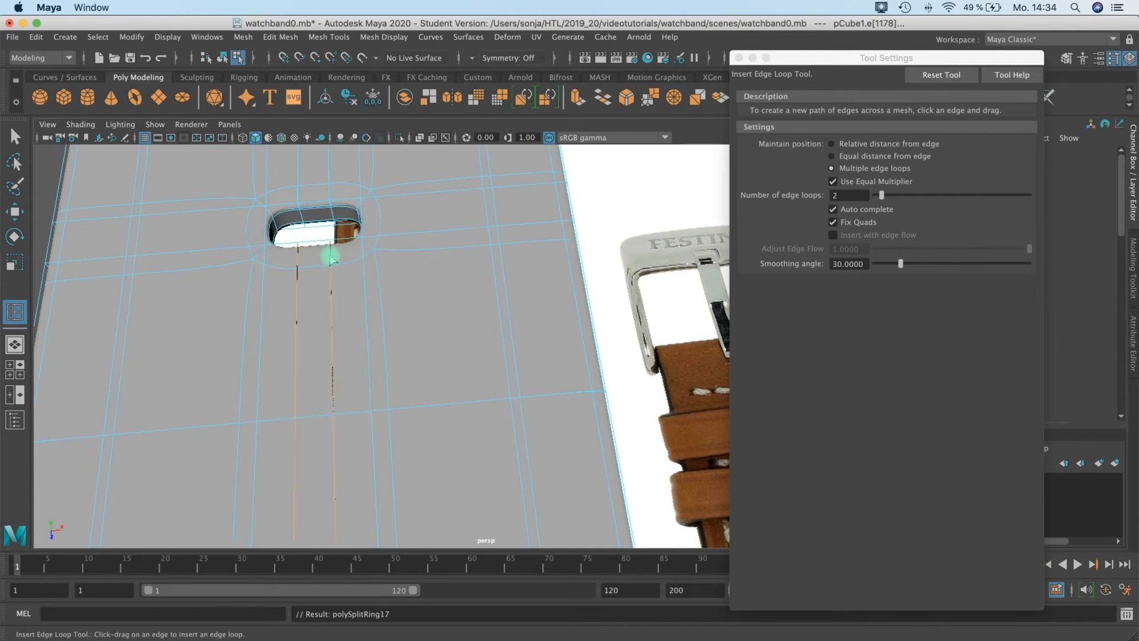
Insert two lengthwise edge loops in each of the following two gaps between the holes closer to the pointed tip
key(1)
alt+middle_drag(402, 277, 399, 414)
alt+middle_drag(399, 302, 422, 335)
key(3)
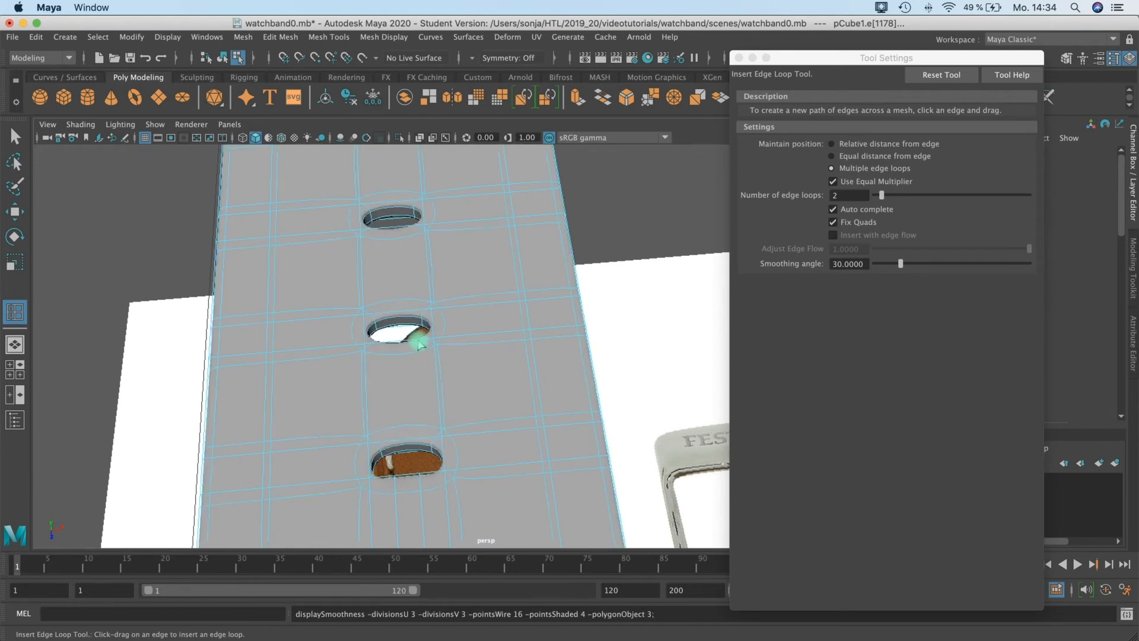
drag(389, 344, 397, 343)
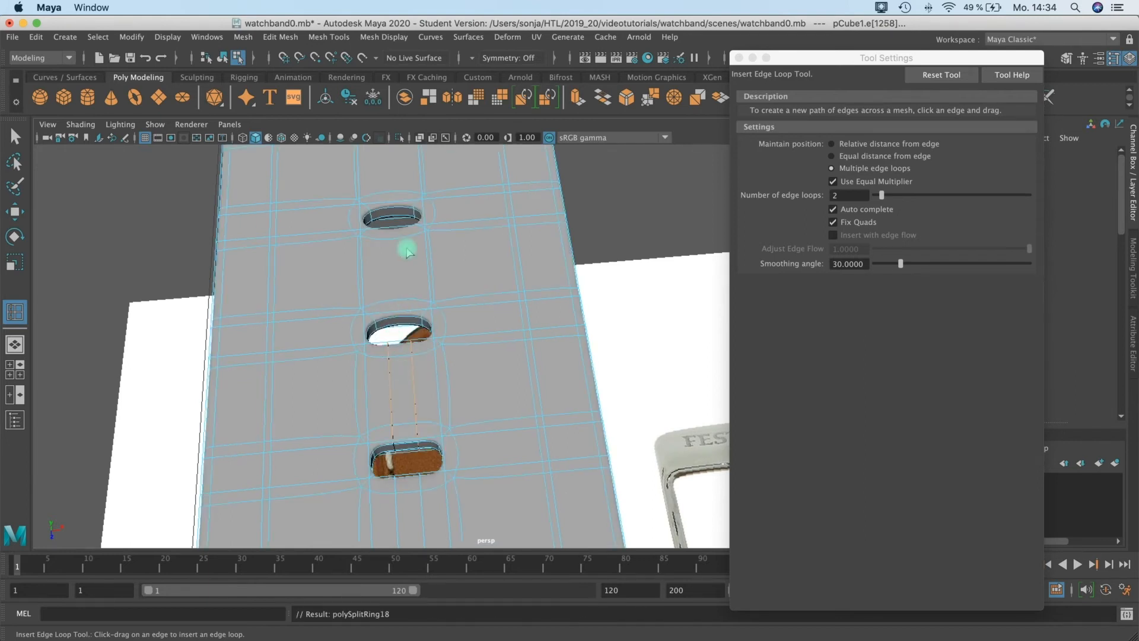
drag(380, 232, 431, 427)
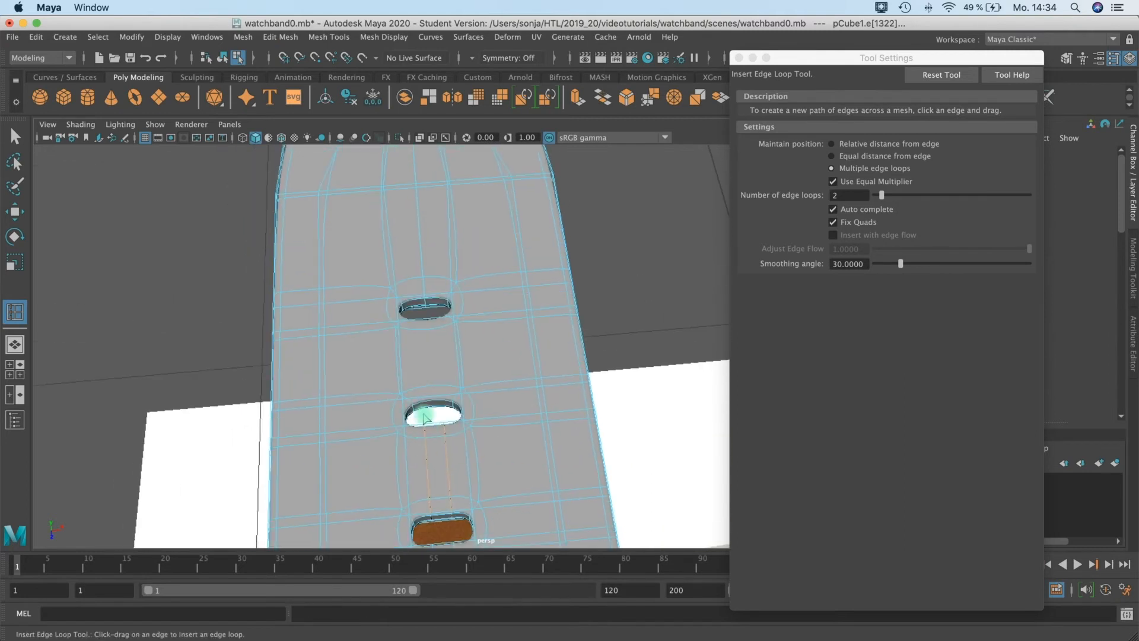
Insert two lengthwise edge loops between the two holes nearest the tip and delete the single centre edge line with its vertices beyond them
click(413, 322)
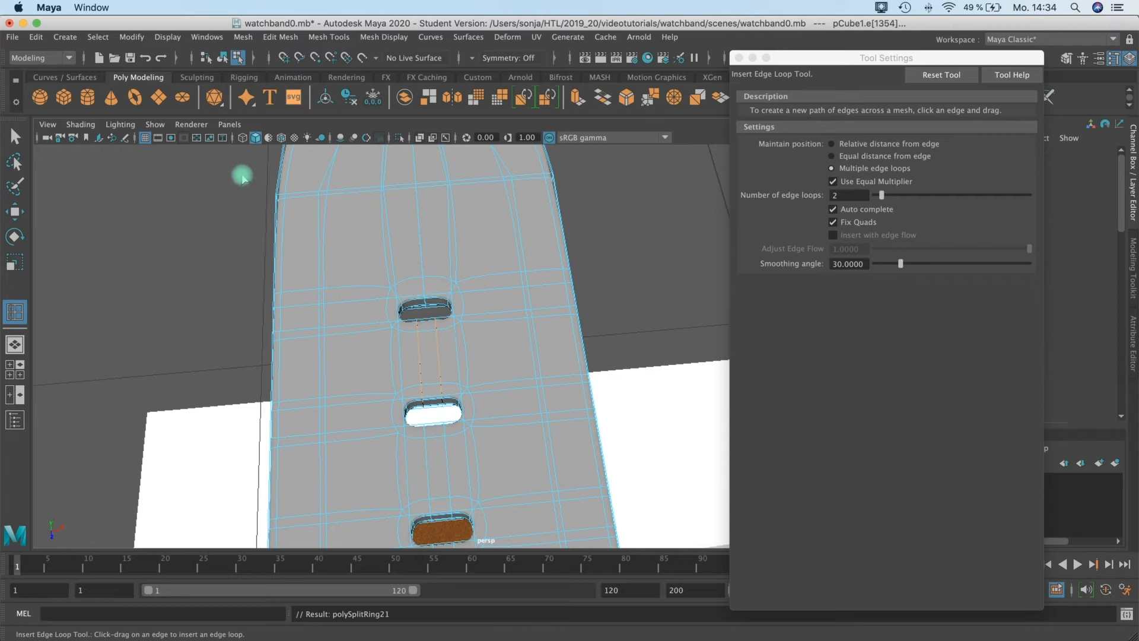
click(15, 136)
key(1)
click(410, 240)
right_drag(409, 237, 359, 209)
click(418, 229)
alt+middle_drag(464, 208, 458, 277)
alt+right_drag(457, 277, 344, 261)
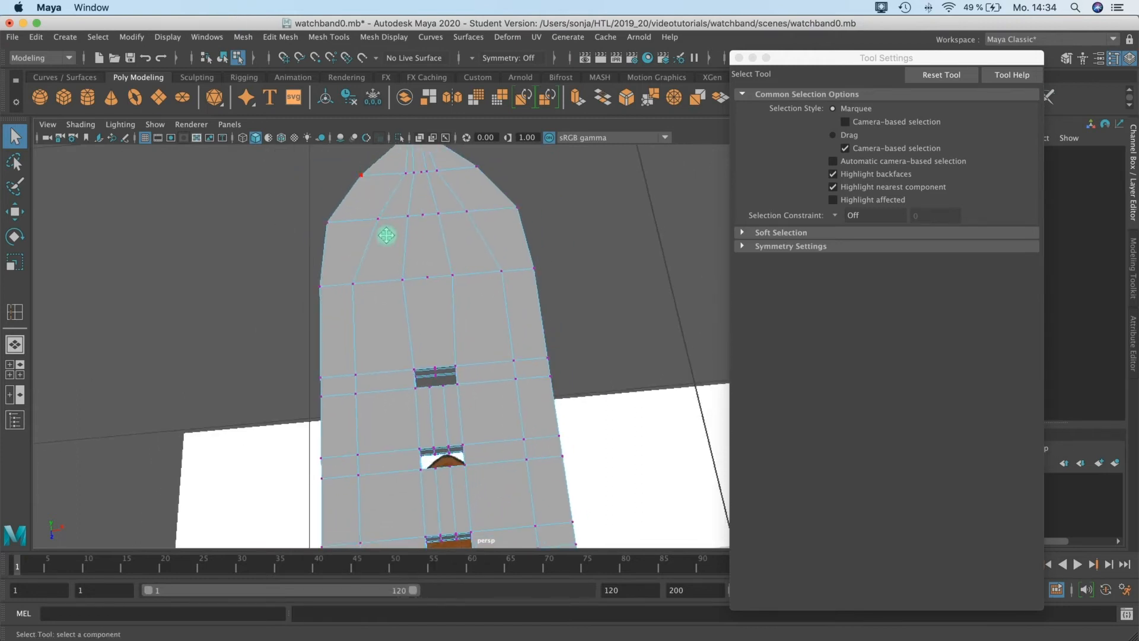
alt+middle_drag(386, 235, 369, 173)
drag(371, 162, 519, 428)
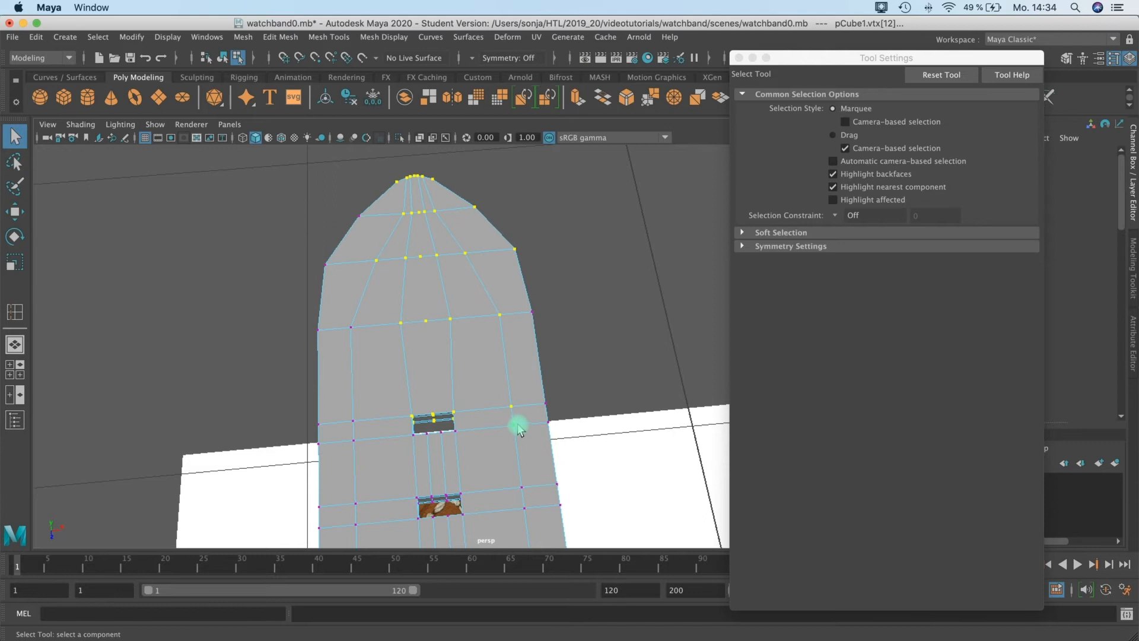
alt+middle_drag(457, 329, 450, 295)
scroll(451, 300, up, 8)
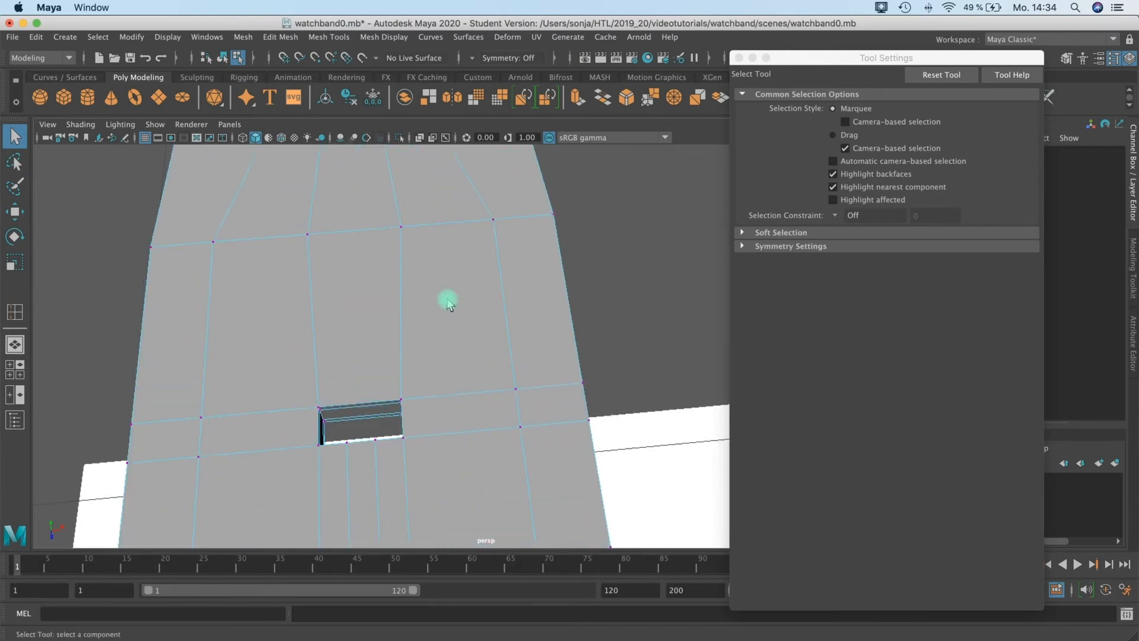
Insert two lengthwise edge loops from the hole nearest the tip out to the strap's pointed end
click(328, 37)
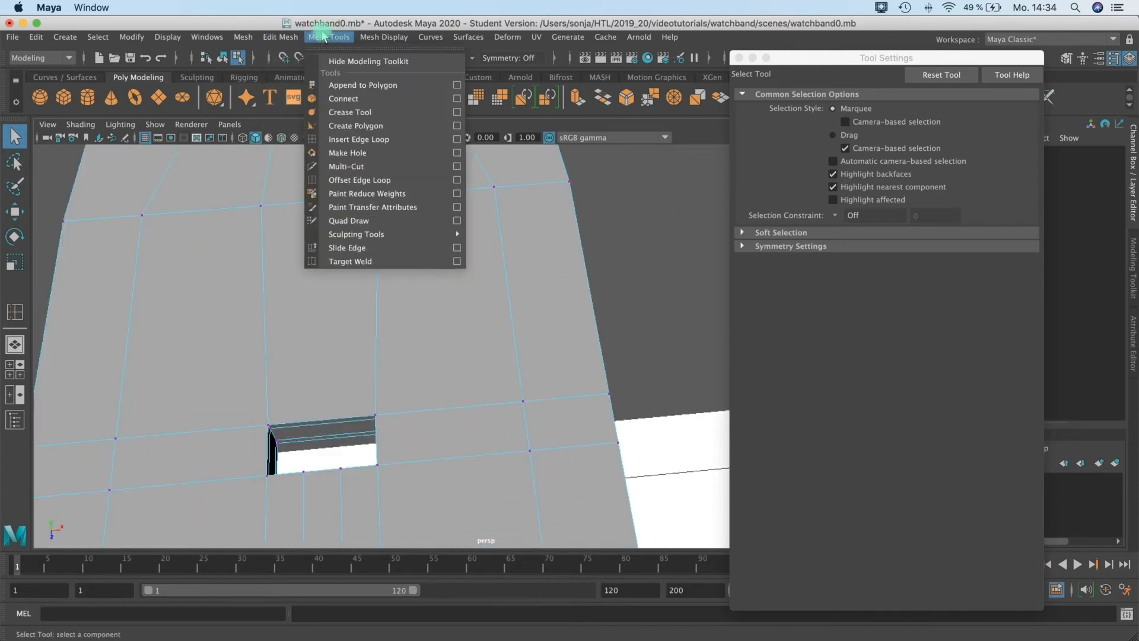
click(352, 141)
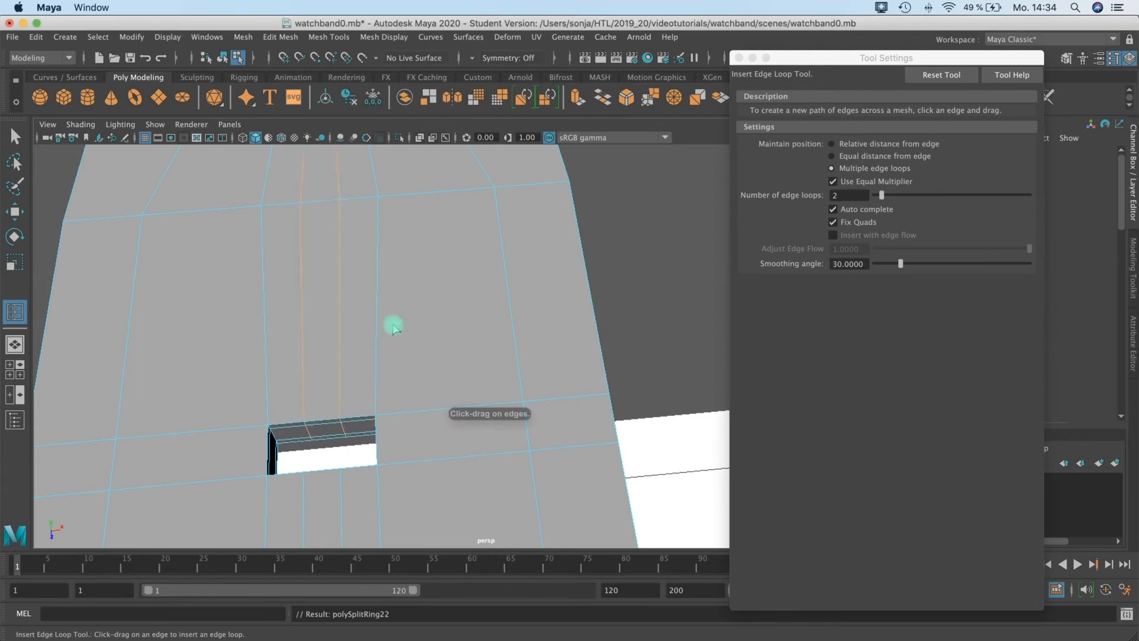
alt+middle_drag(389, 323, 429, 280)
scroll(455, 397, down, 3)
scroll(366, 415, down, 10)
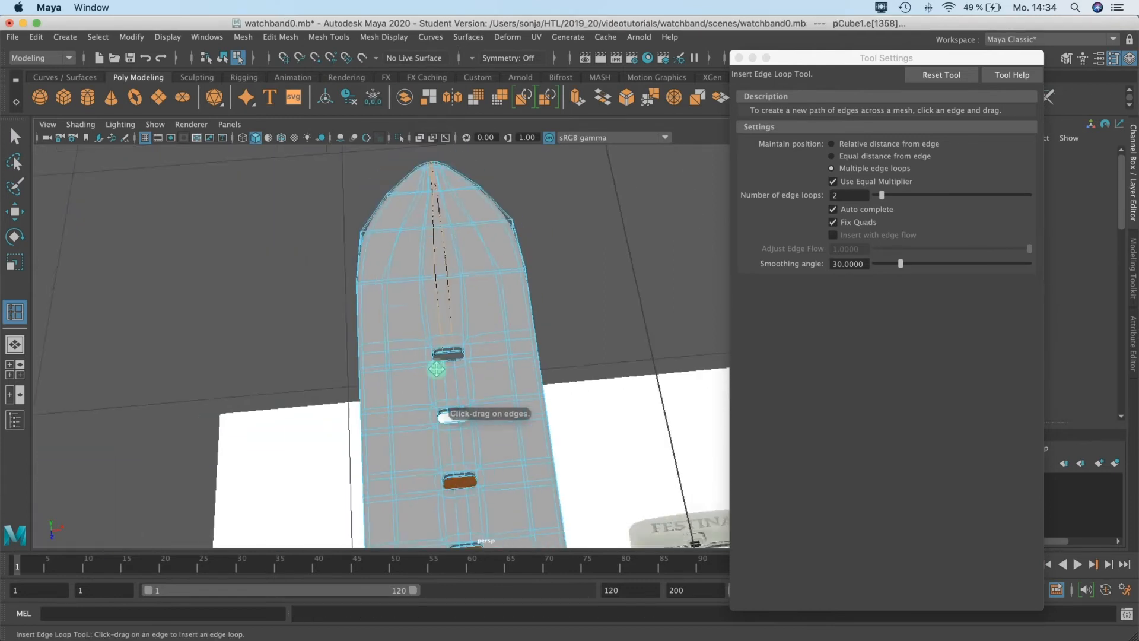
scroll(399, 326, up, 2)
alt+middle_drag(400, 326, 386, 199)
scroll(415, 366, up, 3)
scroll(404, 229, up, 3)
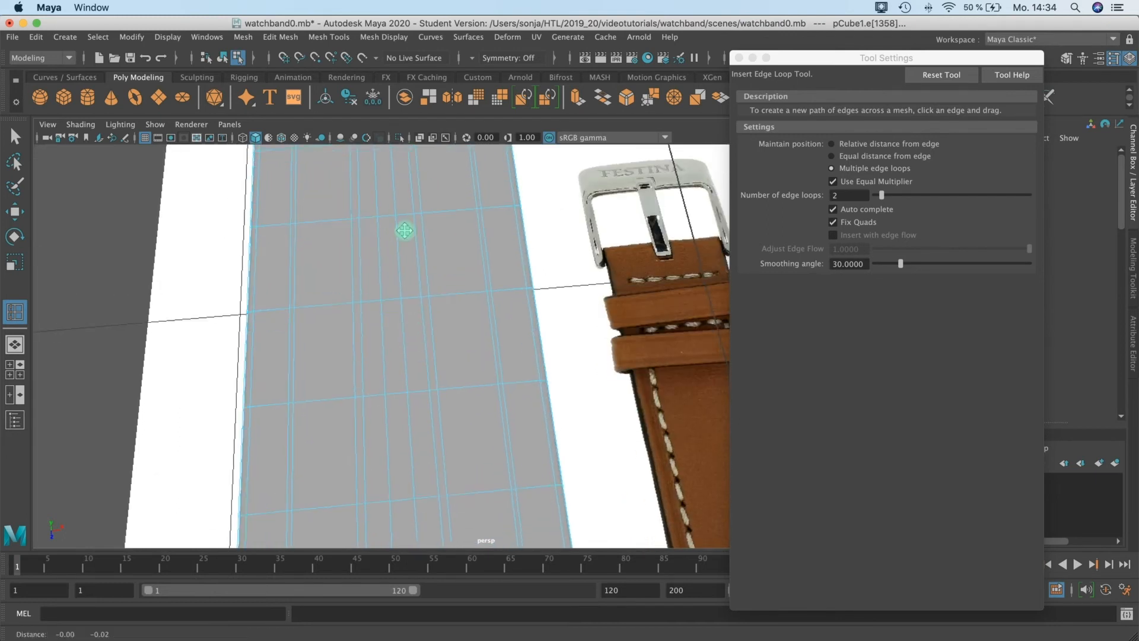
scroll(445, 295, down, 8)
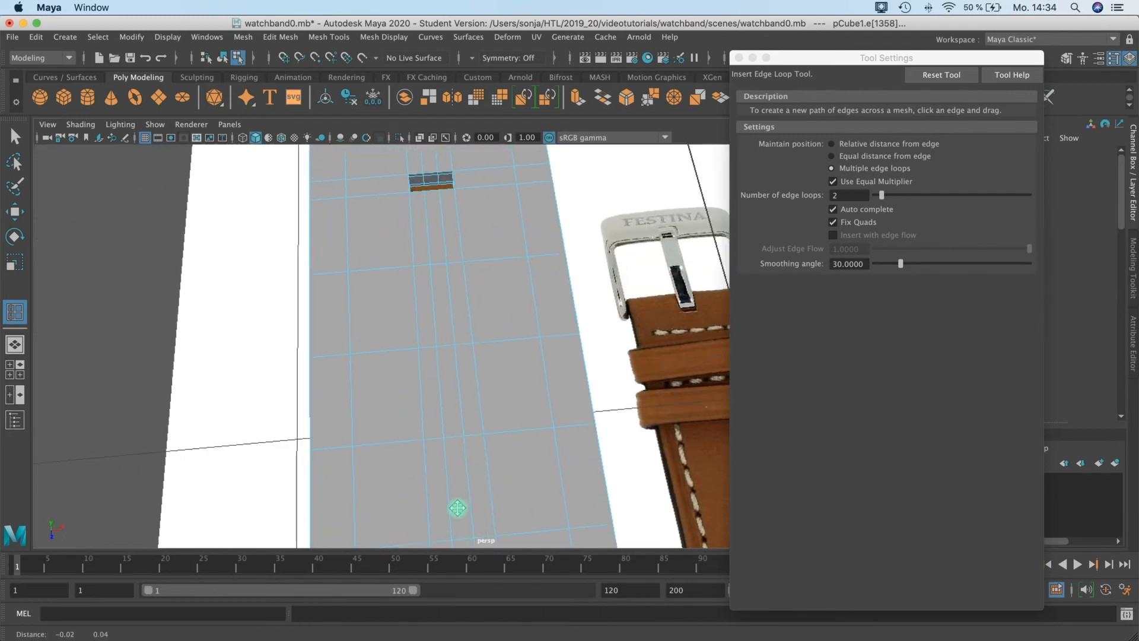
alt+middle_drag(432, 524, 433, 588)
alt+middle_drag(447, 257, 449, 326)
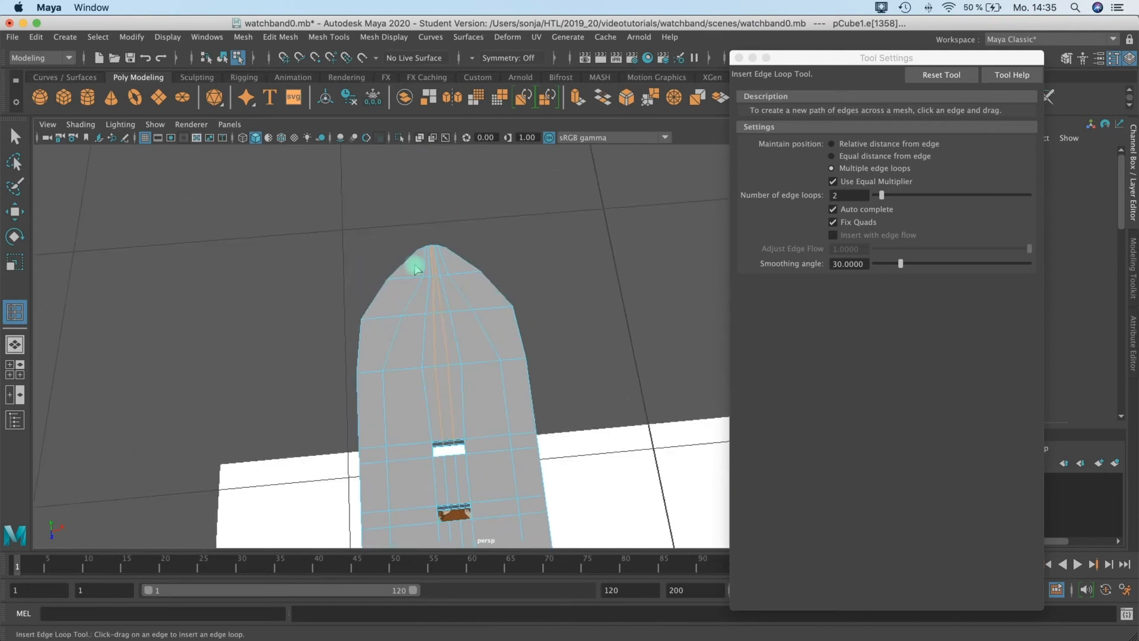
In the top view, delete the inner lengthwise edges in the outermost section of the strap's pointed tip
click(14, 136)
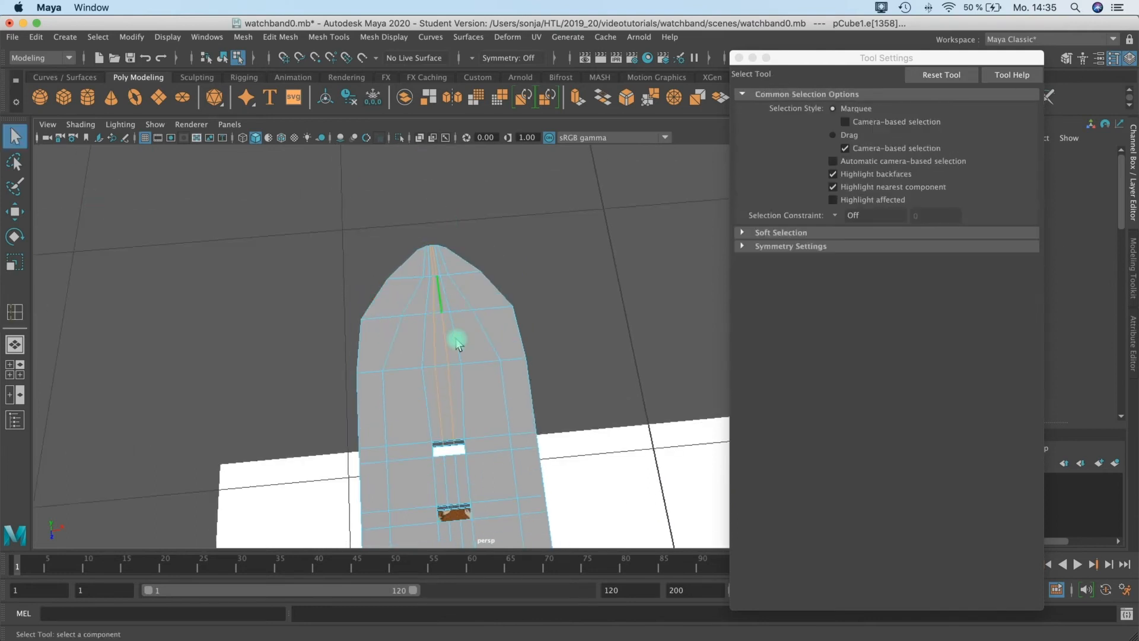
key(space)
alt+middle_drag(293, 224, 364, 305)
key(space)
click(739, 57)
alt+middle_drag(541, 352, 320, 543)
alt+middle_drag(443, 348, 466, 397)
alt+right_drag(471, 341, 524, 343)
alt+middle_drag(524, 343, 437, 369)
alt+right_drag(501, 349, 528, 349)
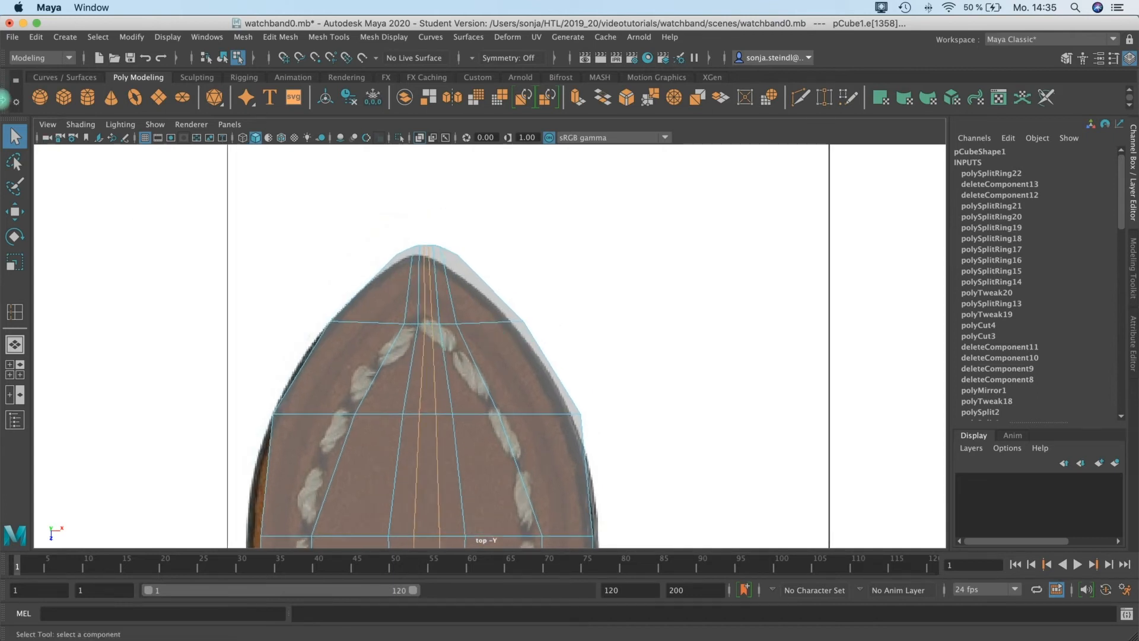
right_drag(429, 261, 412, 252)
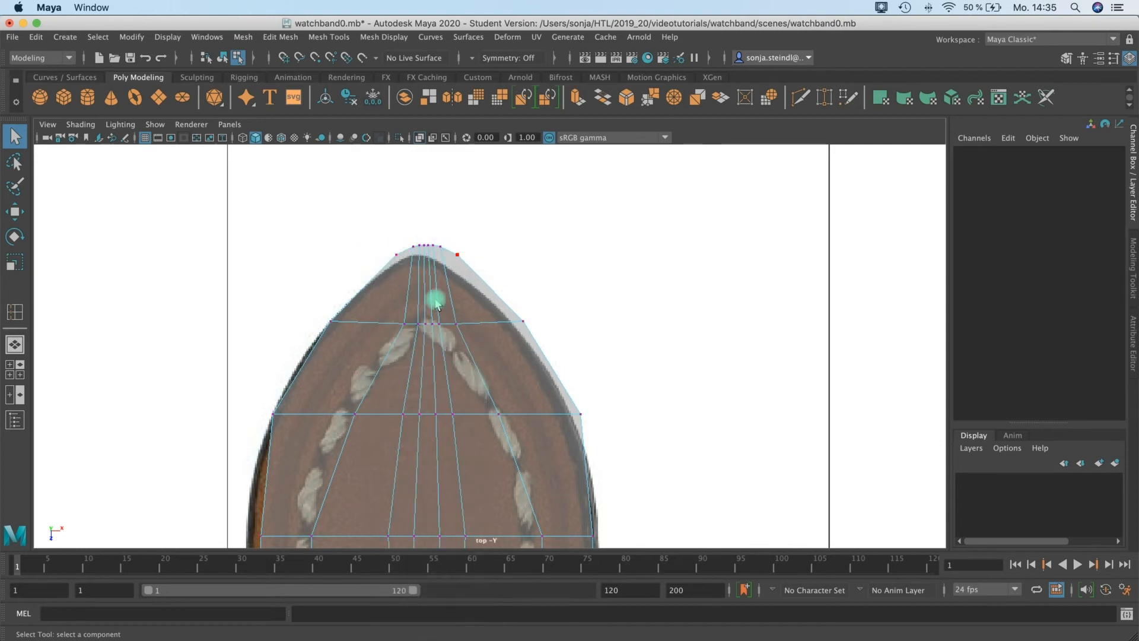
right_drag(428, 304, 422, 279)
click(426, 288)
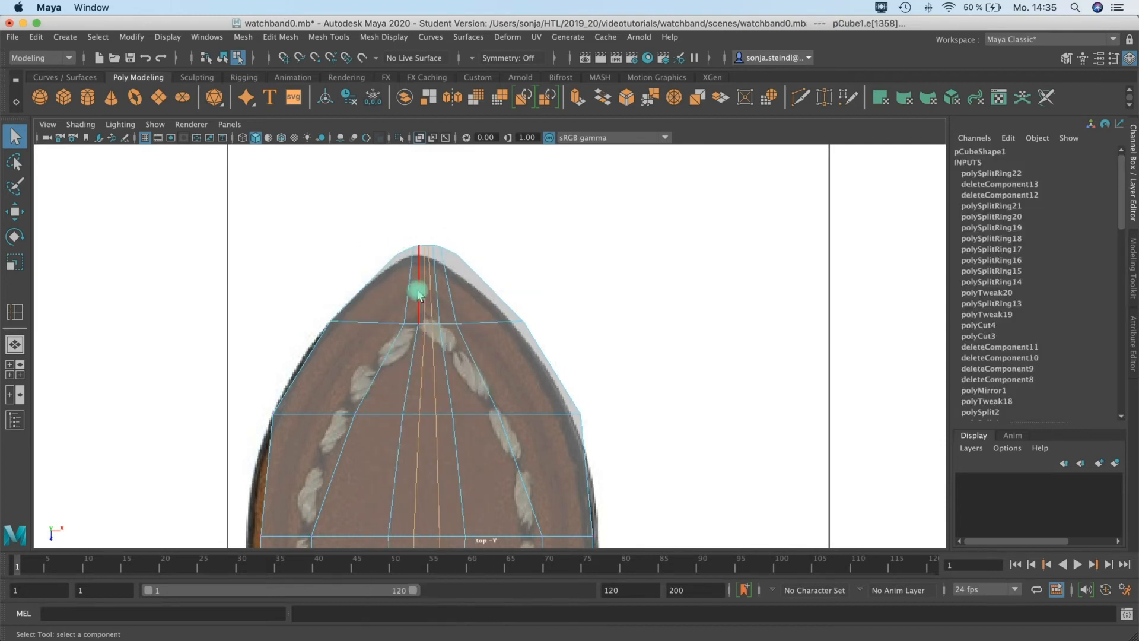
shift+click(436, 290)
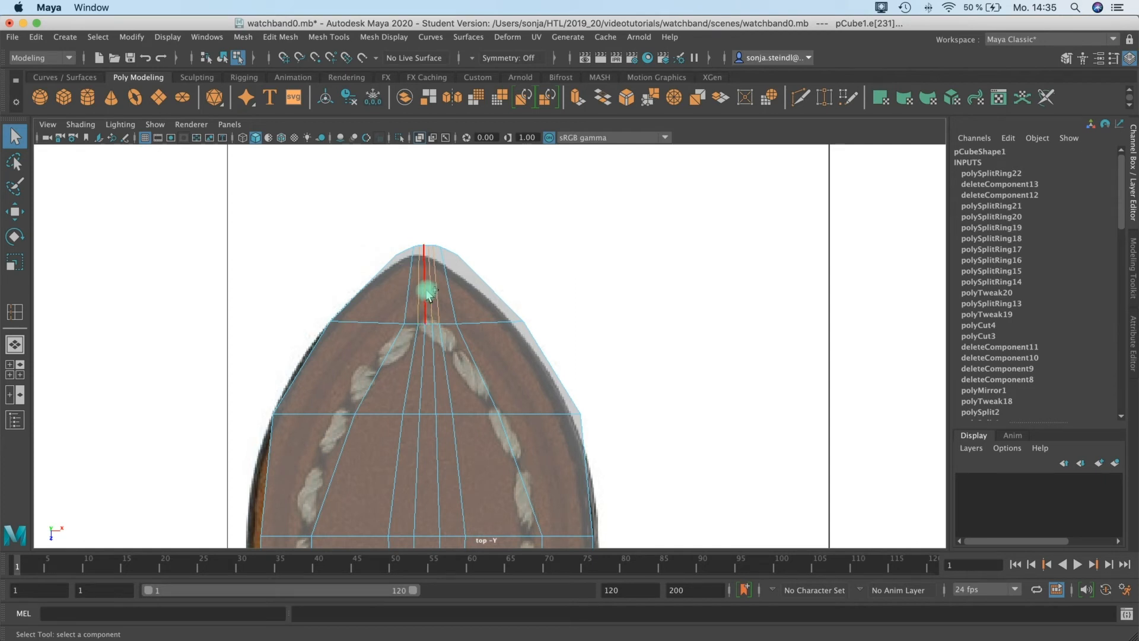
click(509, 349)
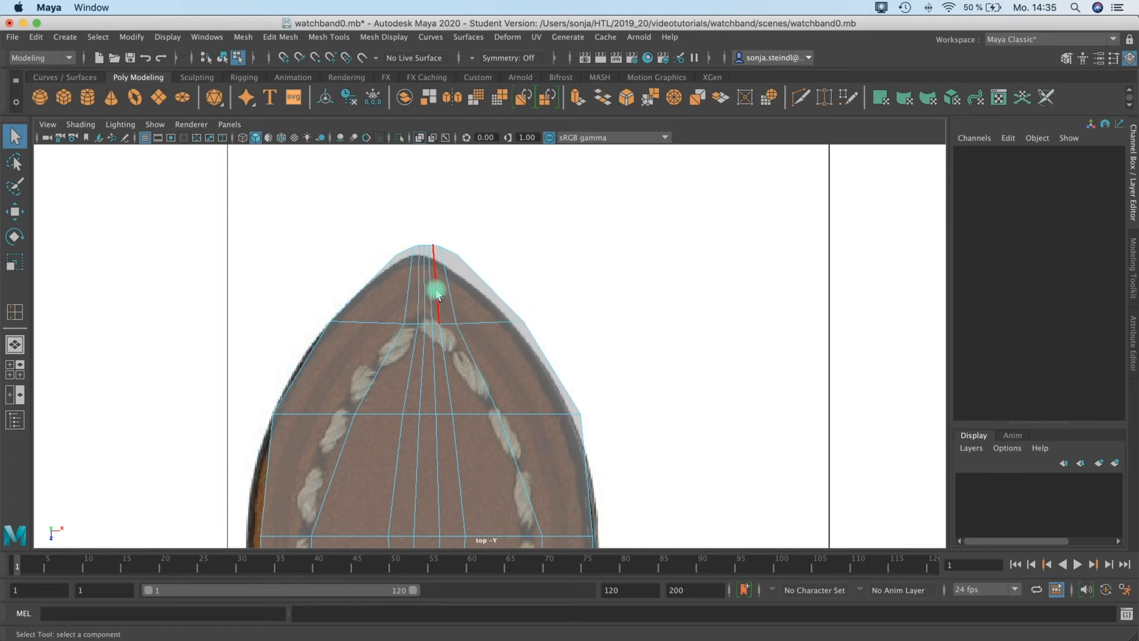
click(436, 293)
click(437, 296)
click(437, 296)
Examine the strap's tip from several angles to check the edges running around its end face
key(space)
alt+drag(722, 232, 399, 215)
alt+middle_drag(577, 254, 584, 216)
alt+drag(602, 250, 593, 285)
alt+middle_drag(593, 285, 663, 218)
alt+right_drag(682, 233, 831, 236)
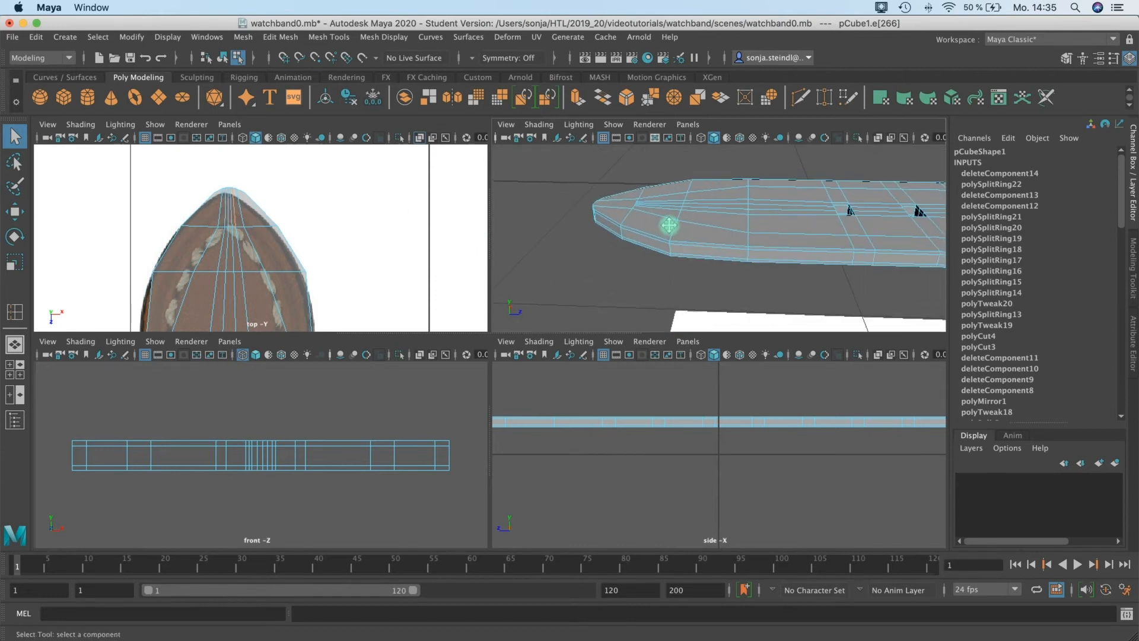
alt+middle_drag(669, 226, 680, 243)
alt+drag(631, 226, 621, 274)
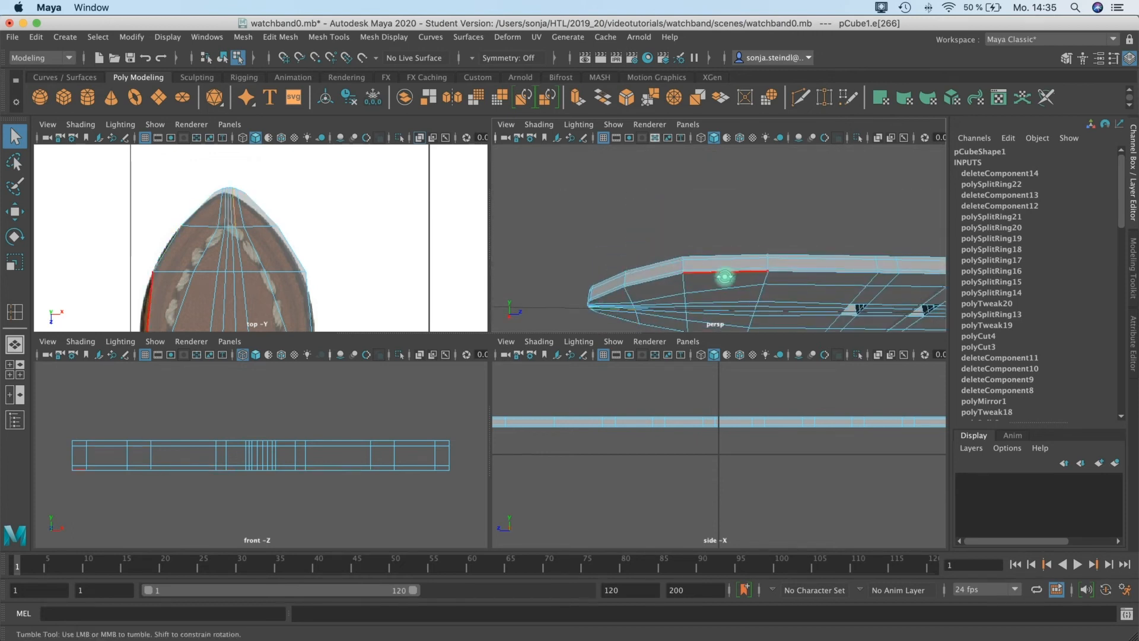
alt+drag(724, 275, 714, 321)
alt+middle_drag(702, 241, 698, 232)
alt+middle_drag(712, 291, 720, 329)
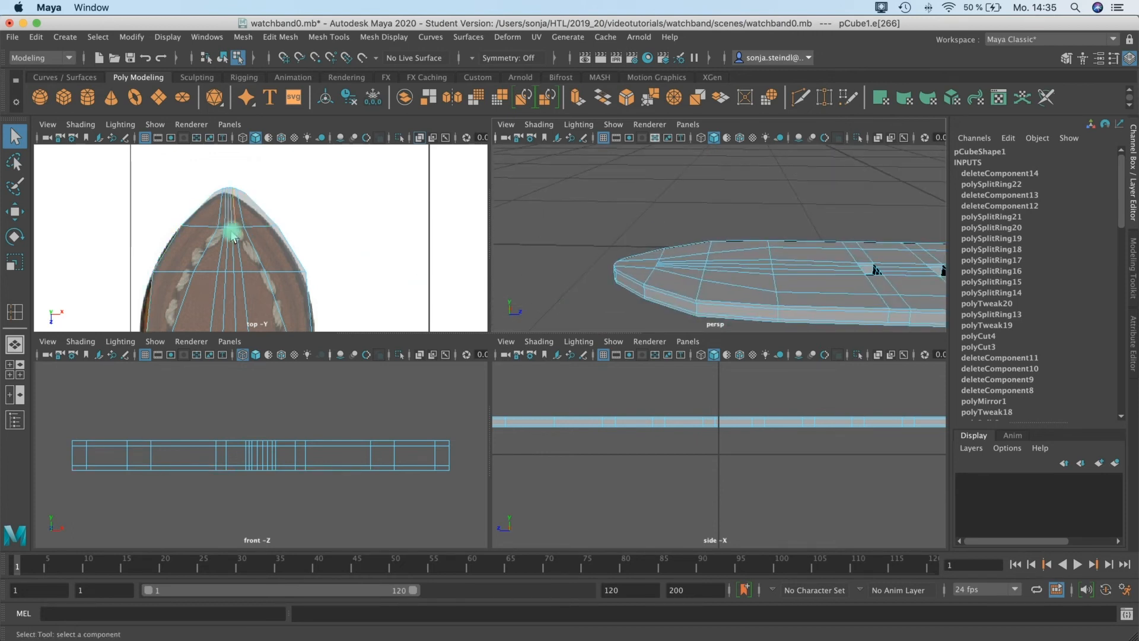
alt+middle_drag(241, 231, 279, 201)
alt+right_drag(280, 201, 326, 201)
alt+middle_drag(326, 202, 313, 309)
Delete the inner vertical edges on the tip's end face and clear the vertices they leave behind
alt+drag(636, 266, 689, 211)
alt+right_drag(689, 211, 796, 234)
double_click(633, 248)
alt+drag(667, 227, 733, 279)
mouse_move(623, 229)
alt+mouse_down()
mouse_move(635, 234)
mouse_move(616, 229)
mouse_move(620, 244)
alt+mouse_up()
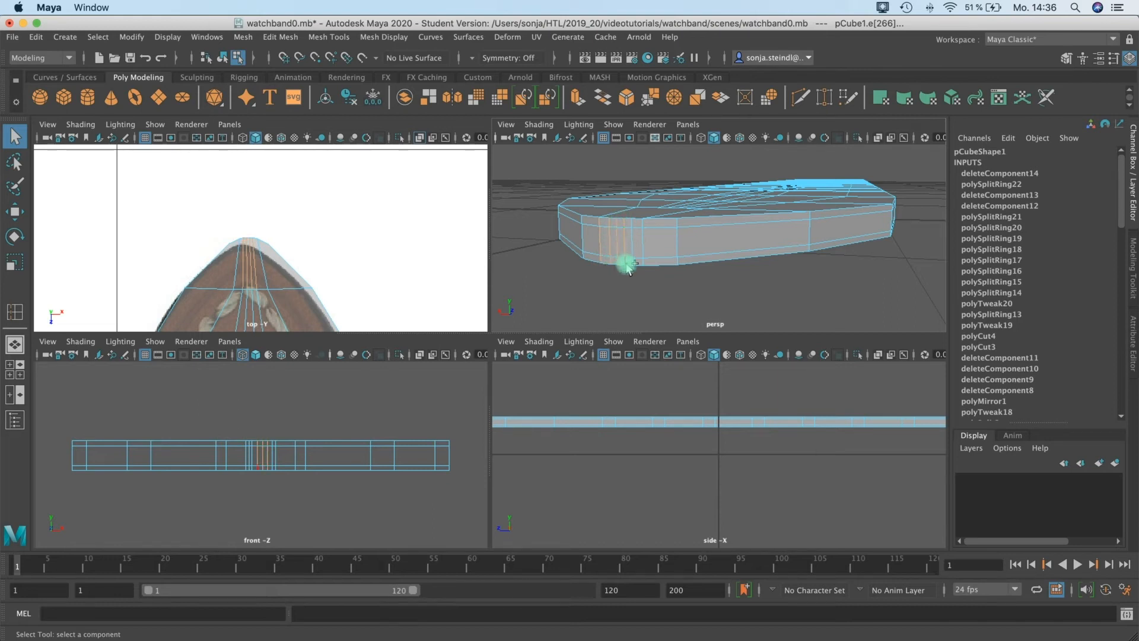
alt+drag(673, 254, 671, 269)
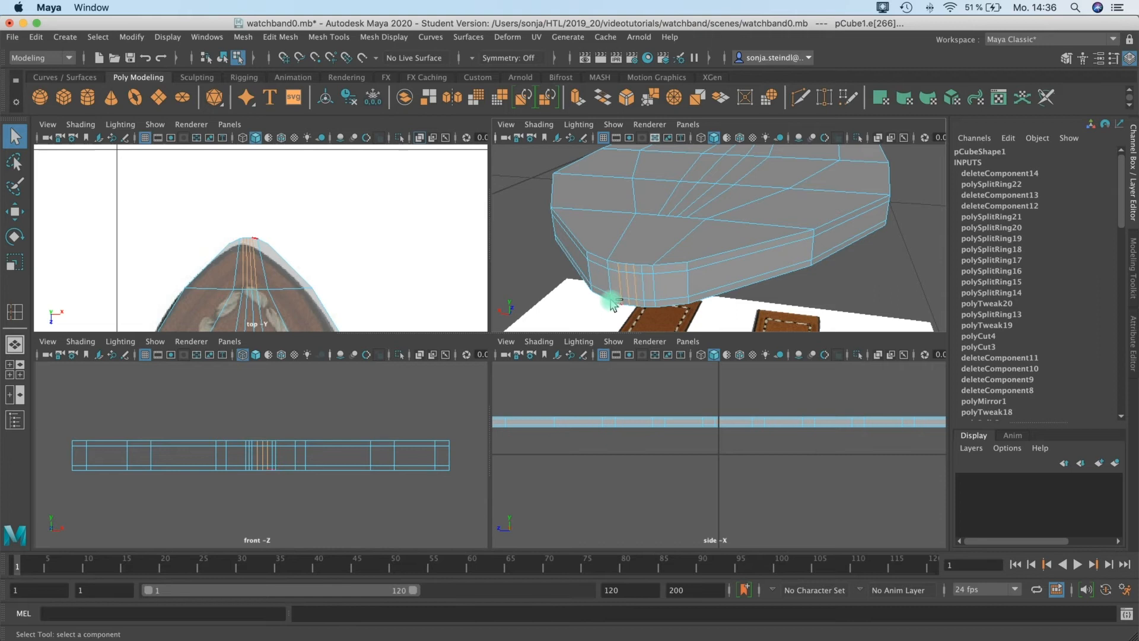
click(680, 362)
right_drag(640, 253, 574, 216)
drag(567, 186, 769, 379)
key(super+z)
alt+drag(672, 276, 657, 208)
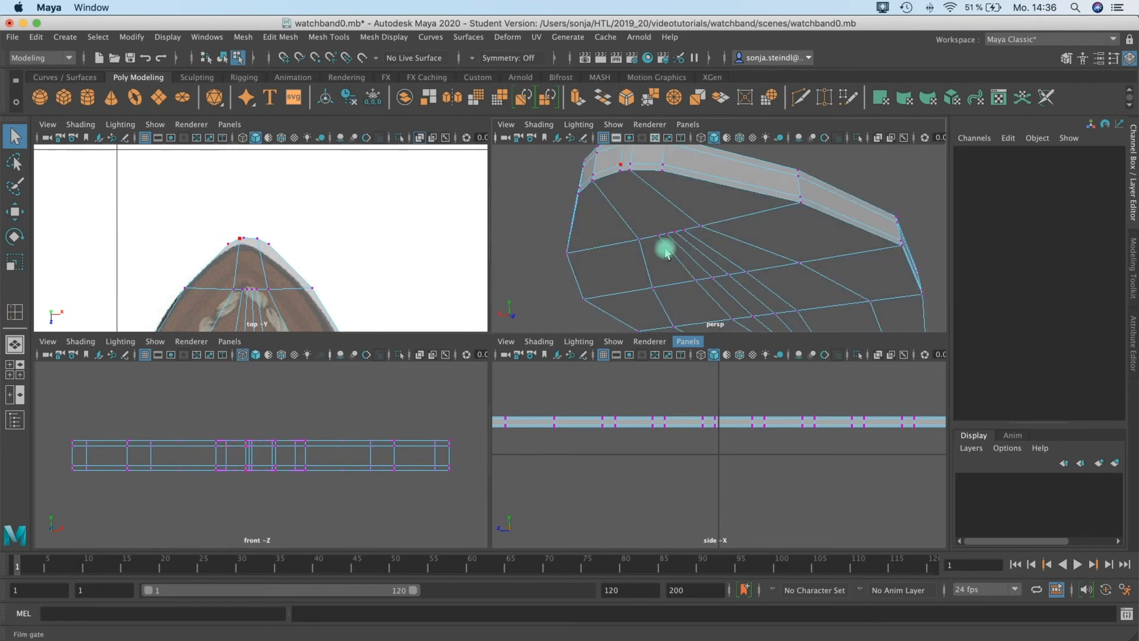
Merge the four inner vertices on the cross edge nearest the tip, using a distance threshold of 0.1
key(space)
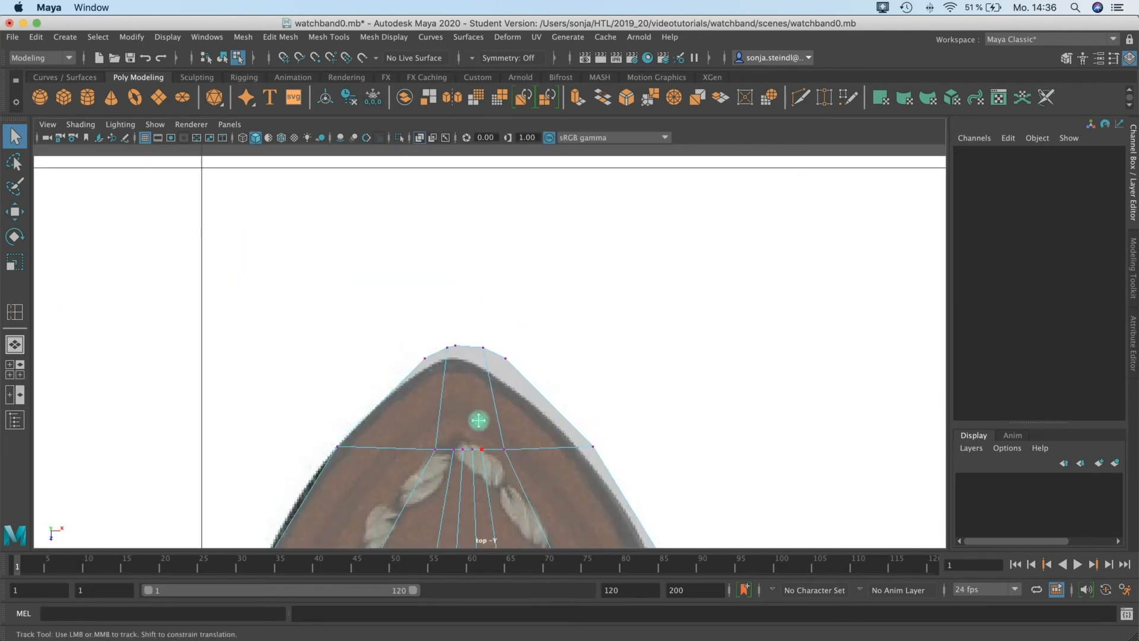
scroll(475, 368, up, 3)
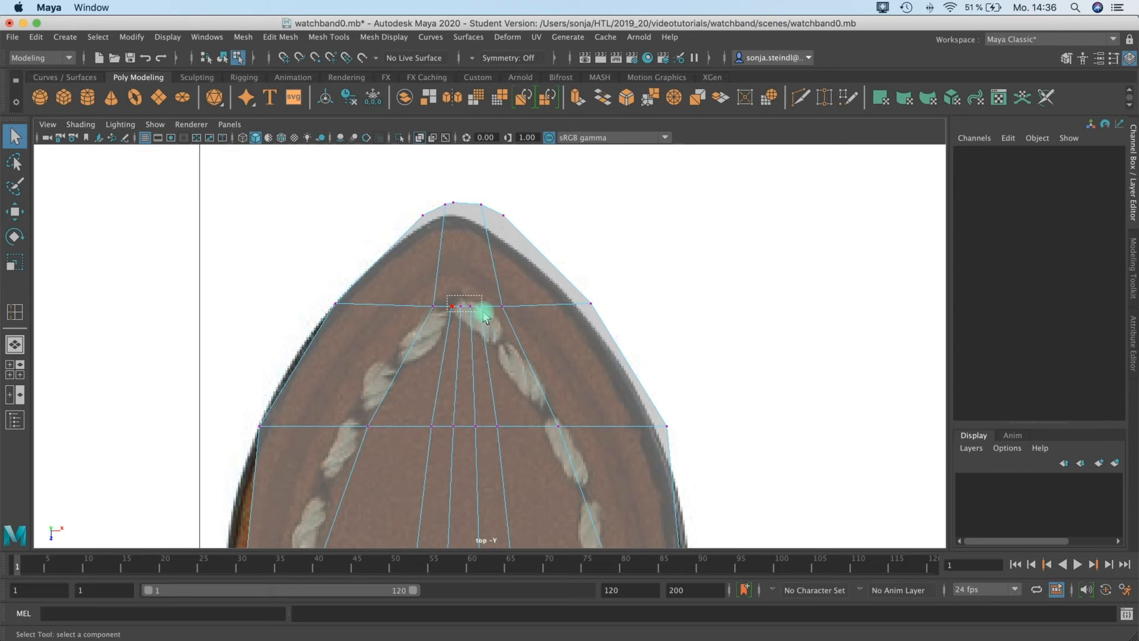
drag(447, 295, 485, 317)
key(space)
alt+drag(627, 261, 647, 296)
key(f)
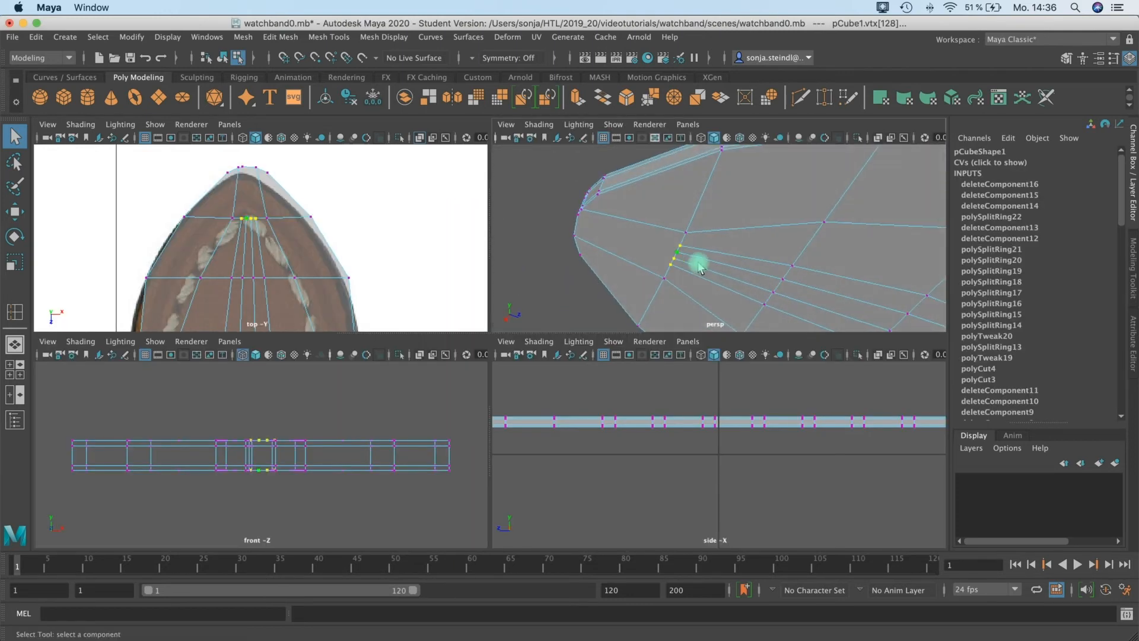
mouse_move(706, 246)
alt+mouse_down()
mouse_move(696, 267)
mouse_move(699, 232)
alt+mouse_up()
click(279, 38)
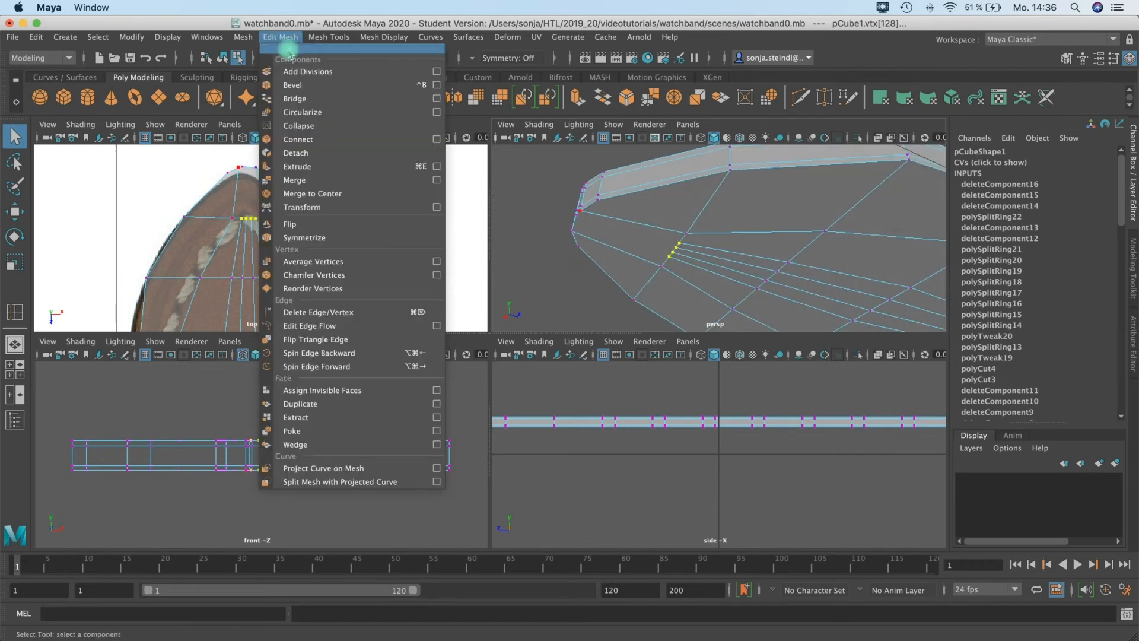
click(297, 182)
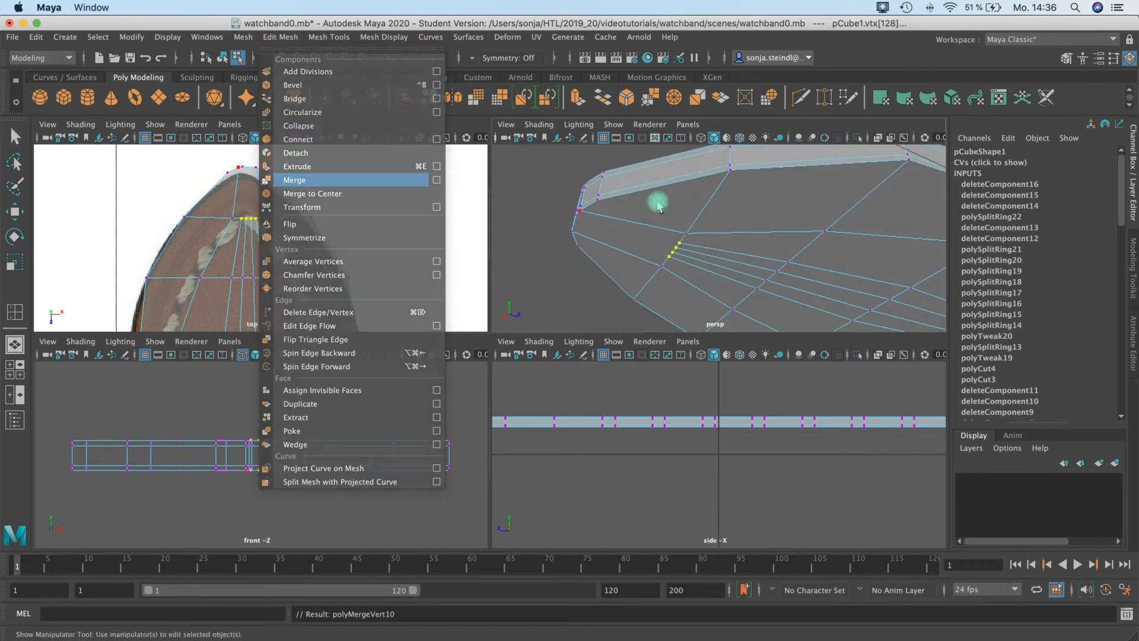
alt+drag(689, 196, 682, 264)
click(937, 255)
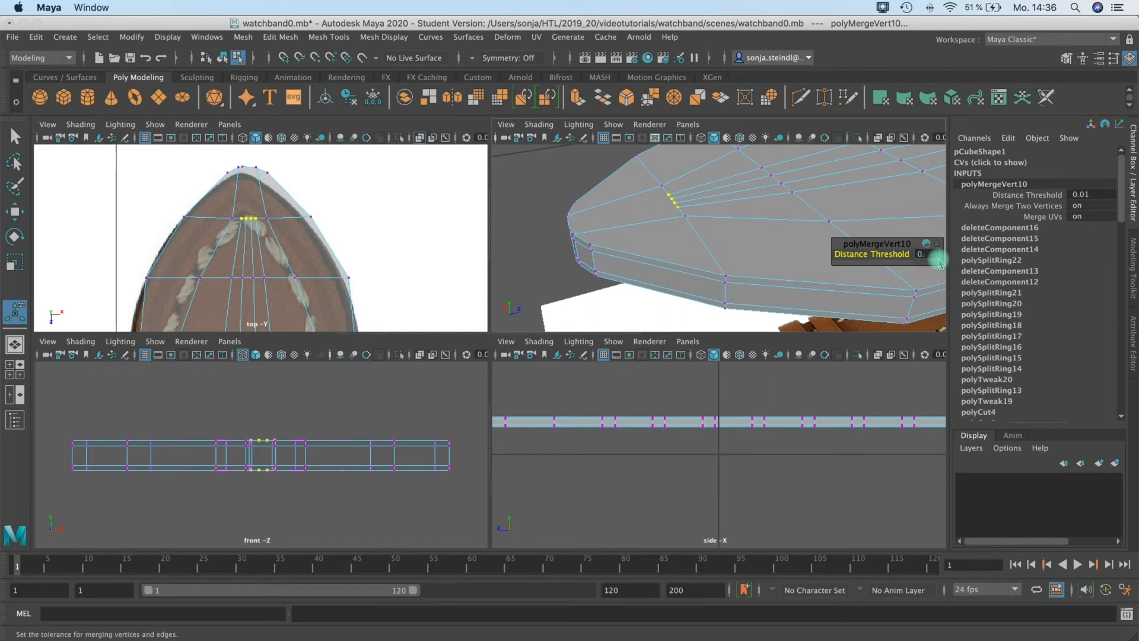
text(0.1)
key(Return)
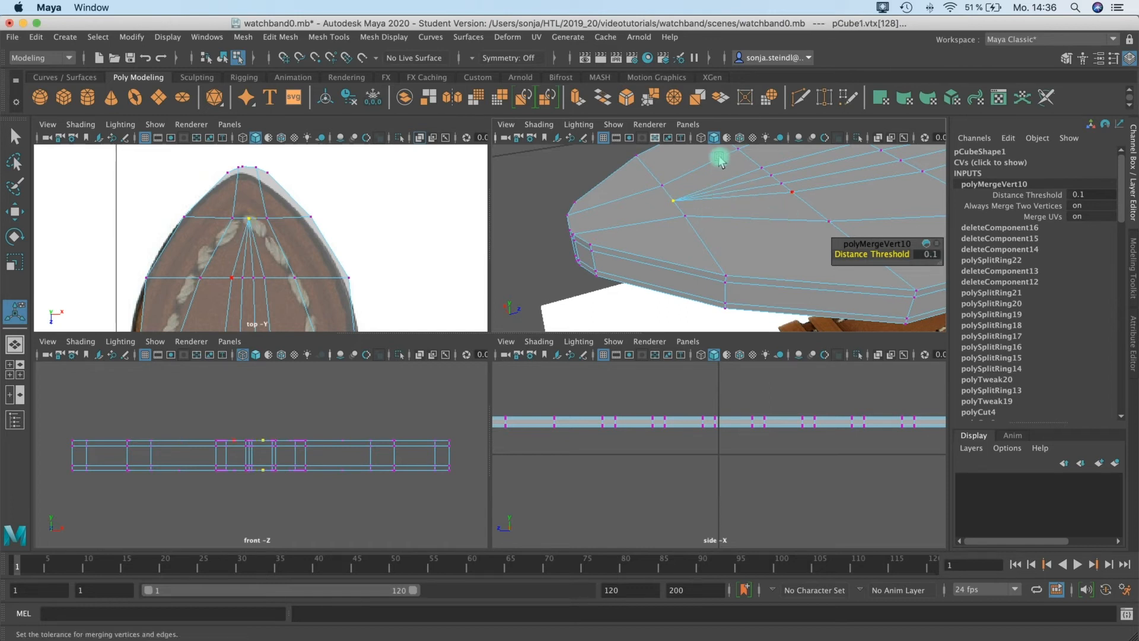
Delete the leftover vertical edge on the tip's end face together with its stray vertices
mouse_move(686, 229)
alt+mouse_down()
mouse_move(705, 183)
mouse_move(684, 234)
mouse_move(718, 287)
mouse_move(720, 315)
mouse_move(696, 295)
mouse_move(683, 249)
alt+mouse_up()
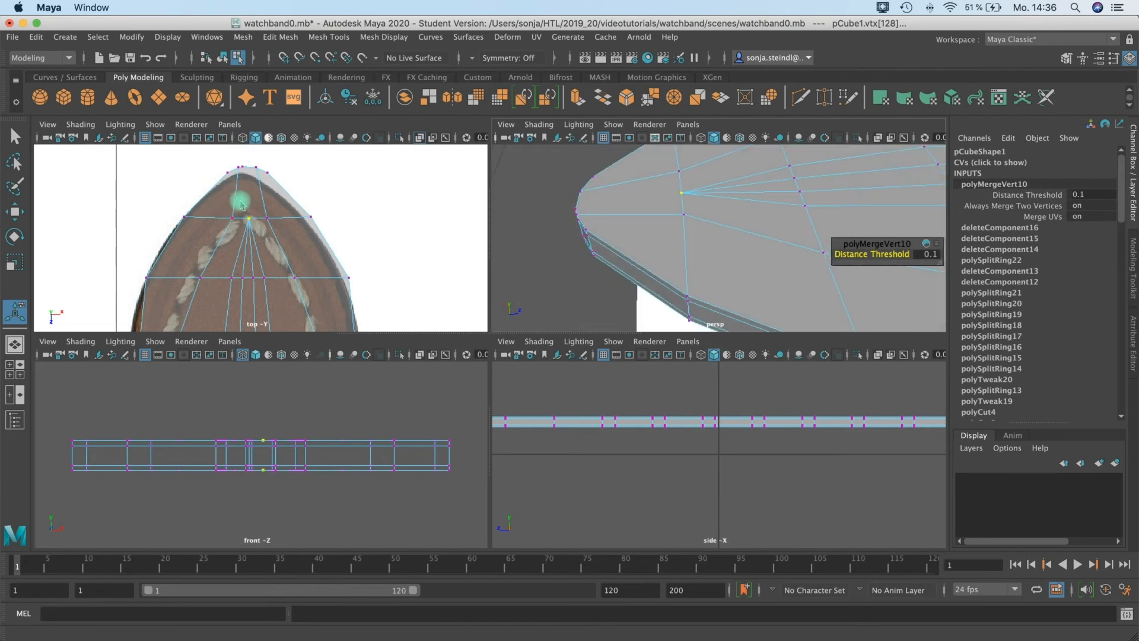
key(space)
key(space)
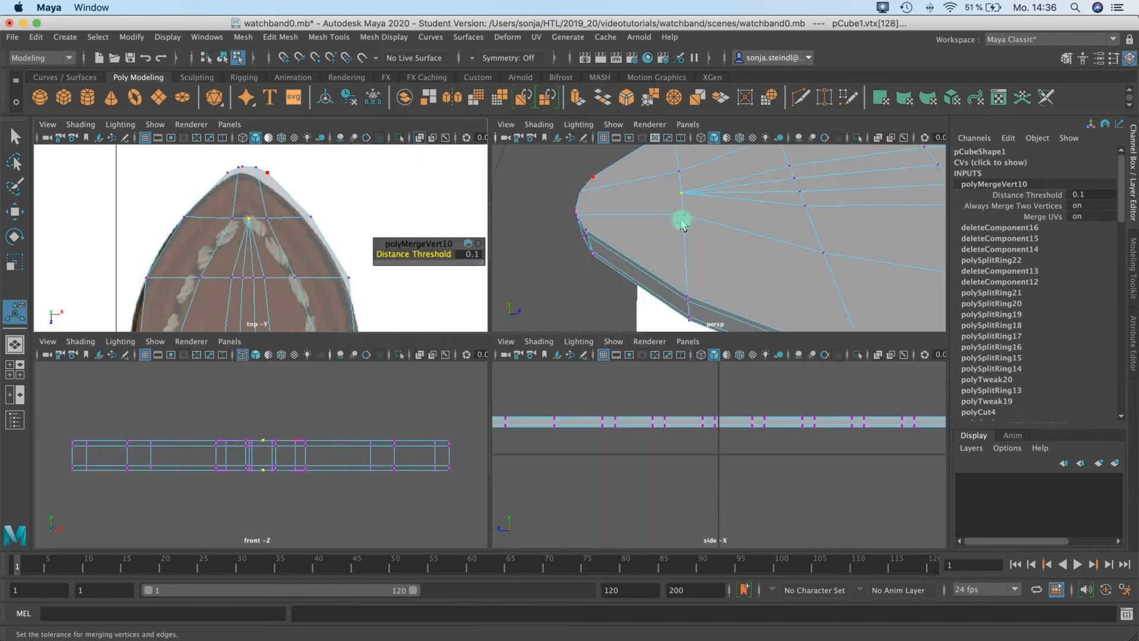
alt+drag(687, 208, 605, 254)
right_drag(590, 255, 593, 244)
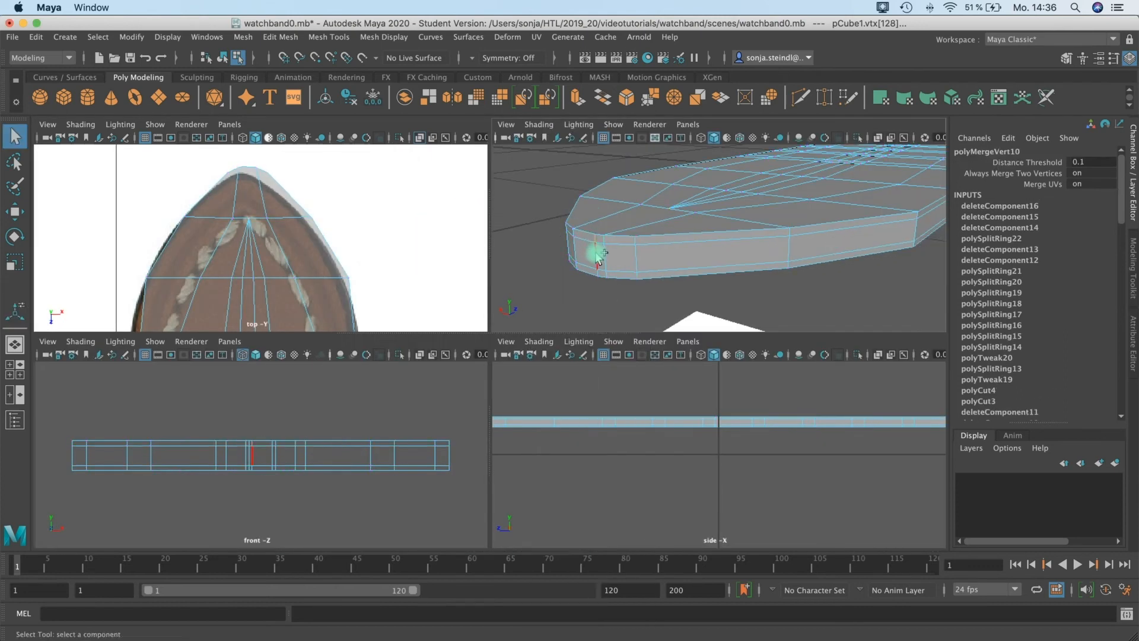
click(601, 281)
right_drag(606, 200, 531, 205)
drag(532, 183, 702, 326)
click(700, 334)
alt+drag(693, 242, 730, 235)
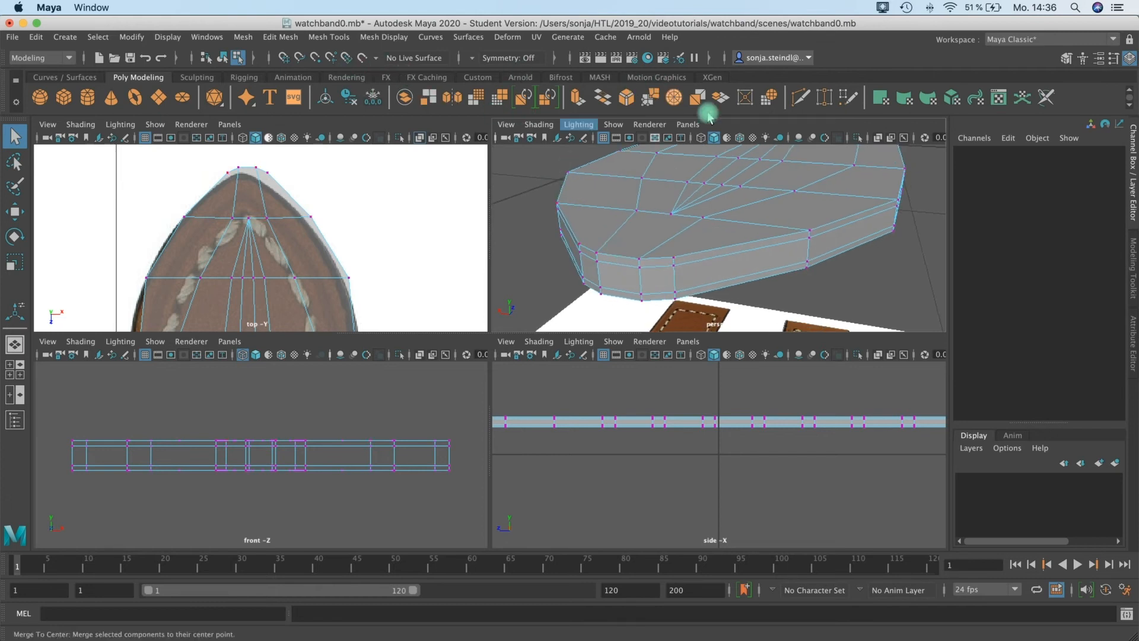
Preview the strap in smoothed display and return to the unsmoothed mesh
click(800, 96)
key(q)
click(673, 219)
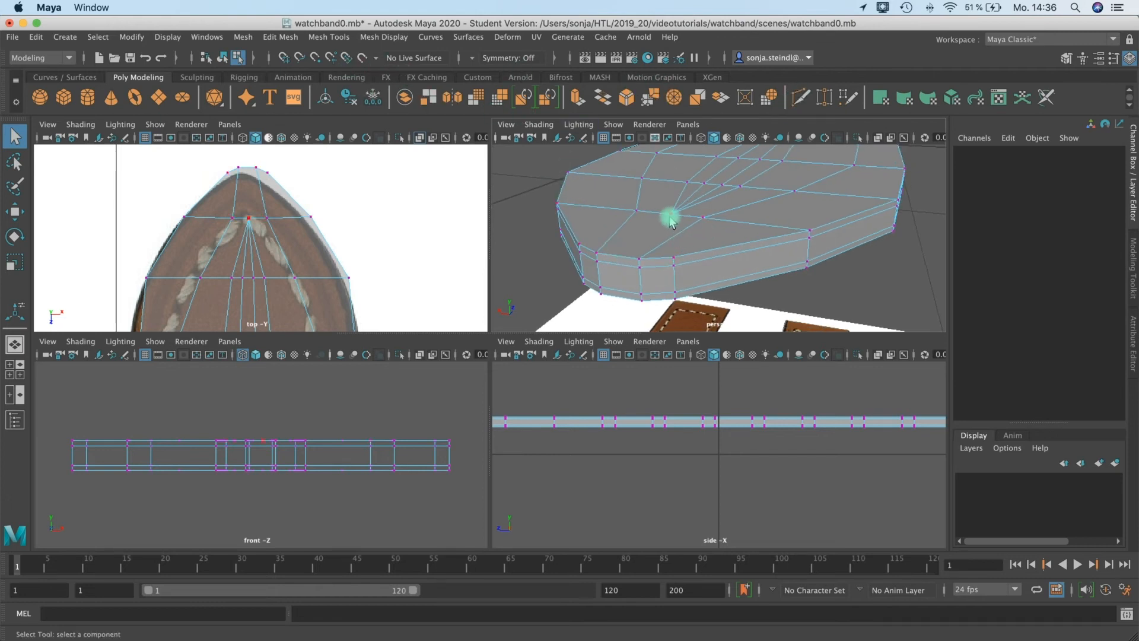
click(248, 237)
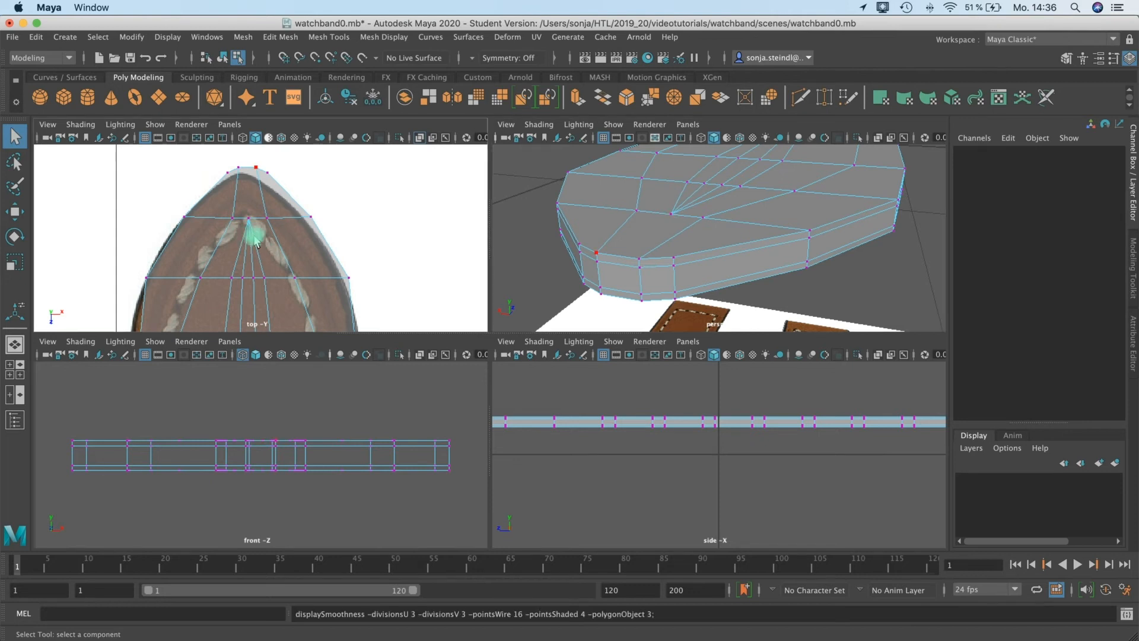
key(3)
key(1)
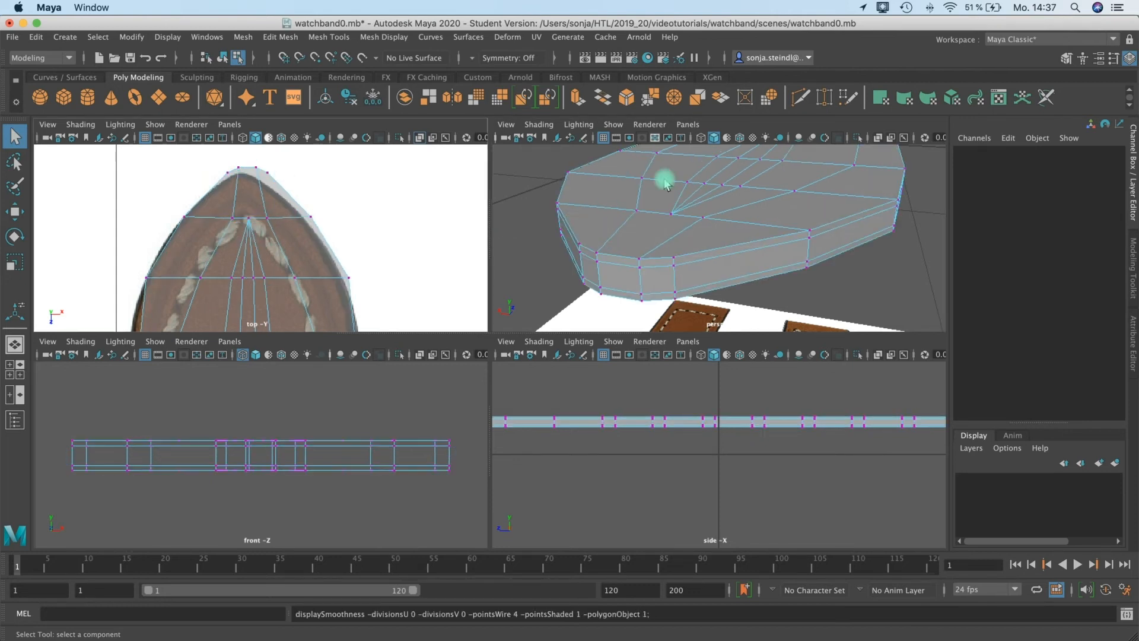
Cut a centre edge with Multi-Cut from the merged top vertex over the tip's end face to the matching underside vertex
click(799, 98)
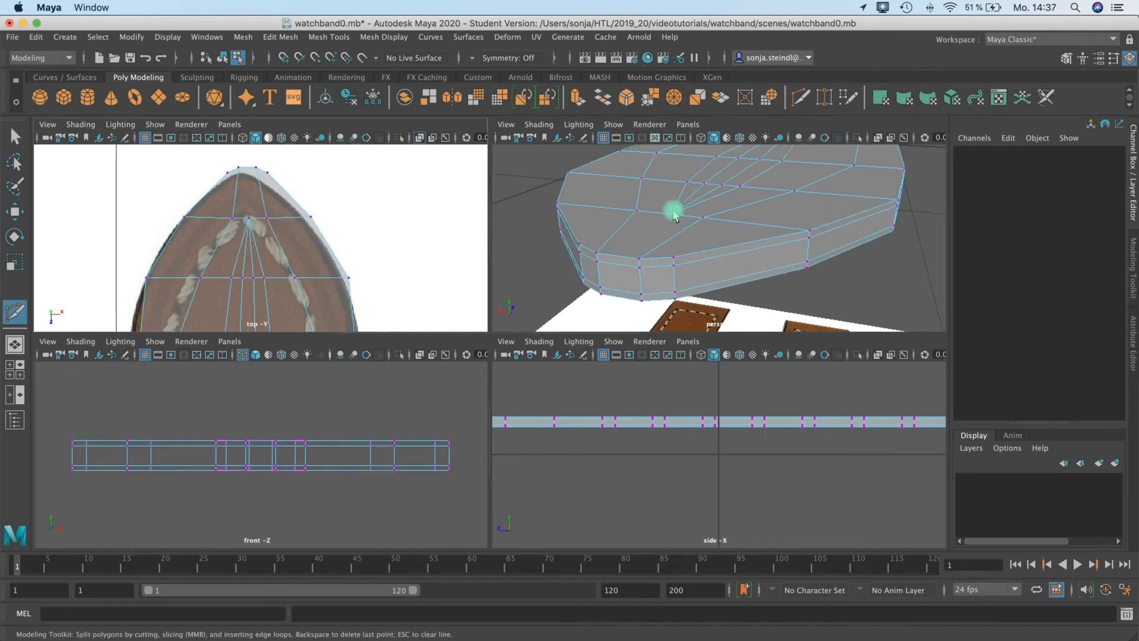
key(q)
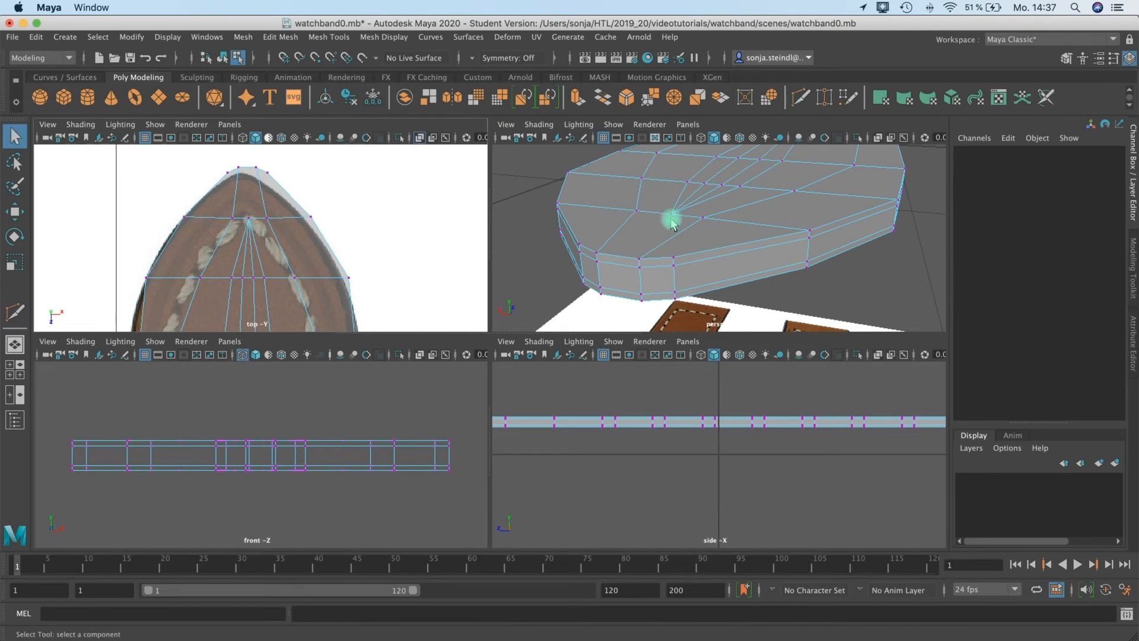
key(space)
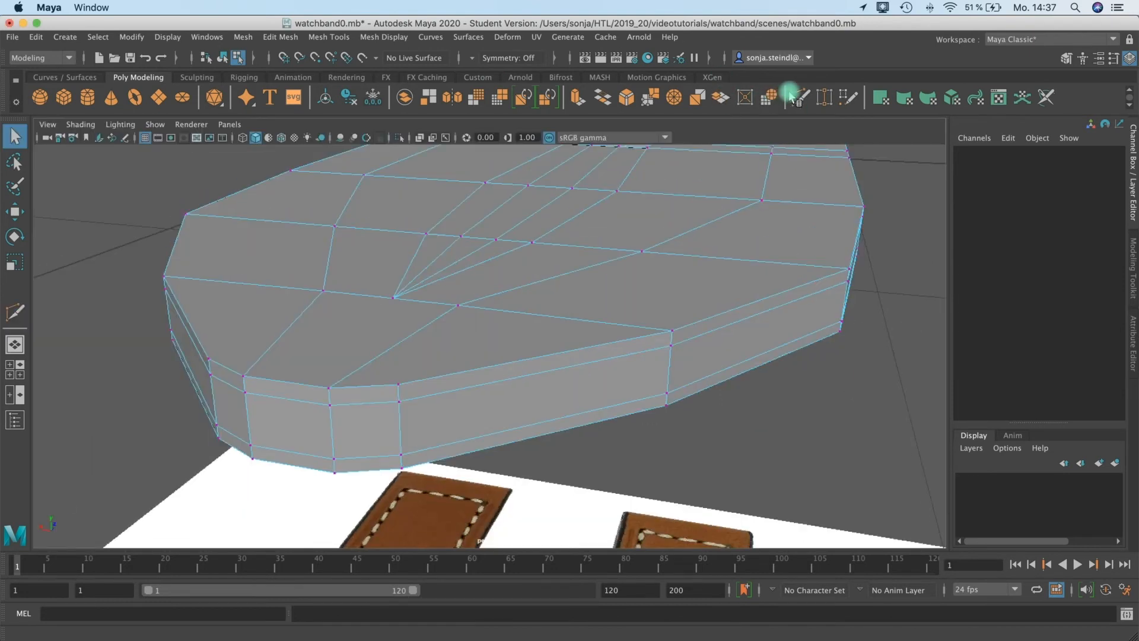
alt+drag(597, 266, 420, 200)
click(416, 190)
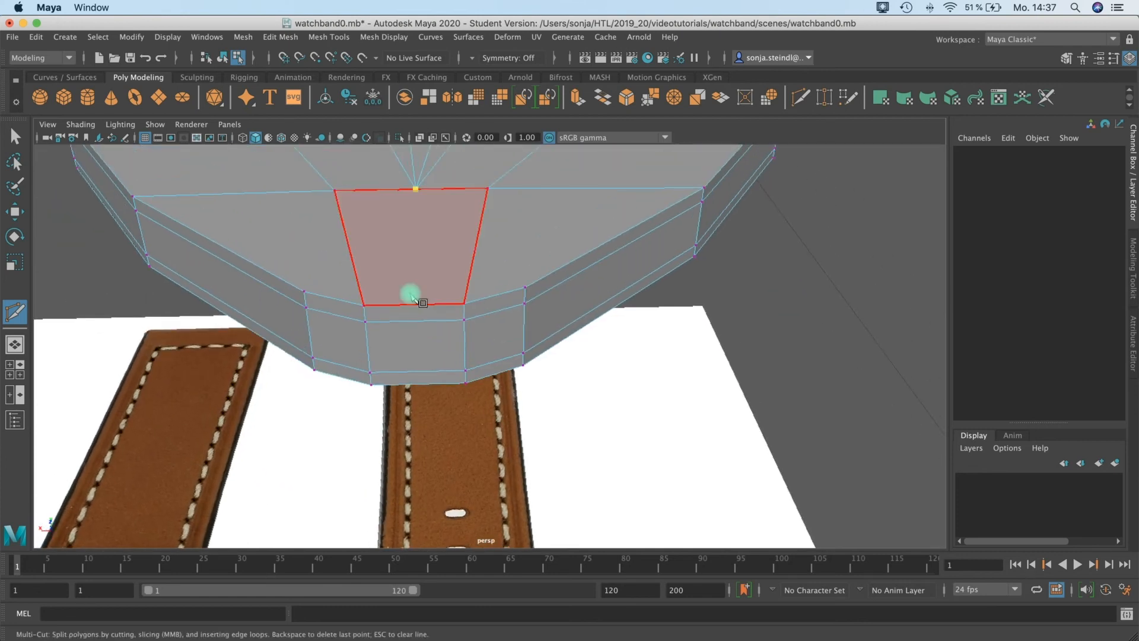
alt+drag(416, 307, 374, 341)
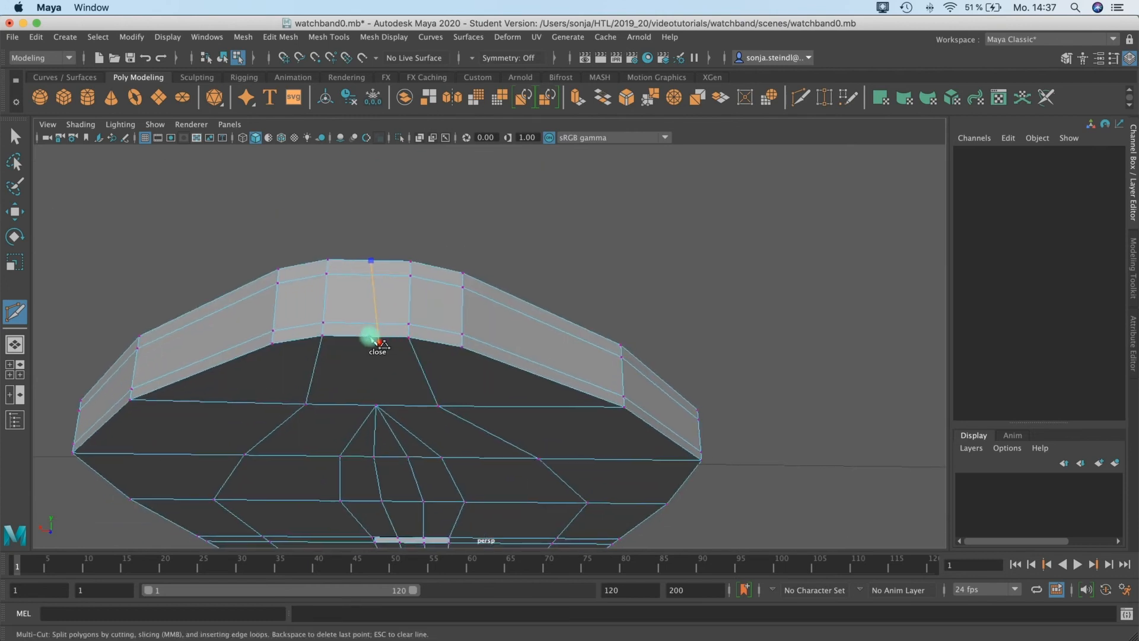
click(366, 337)
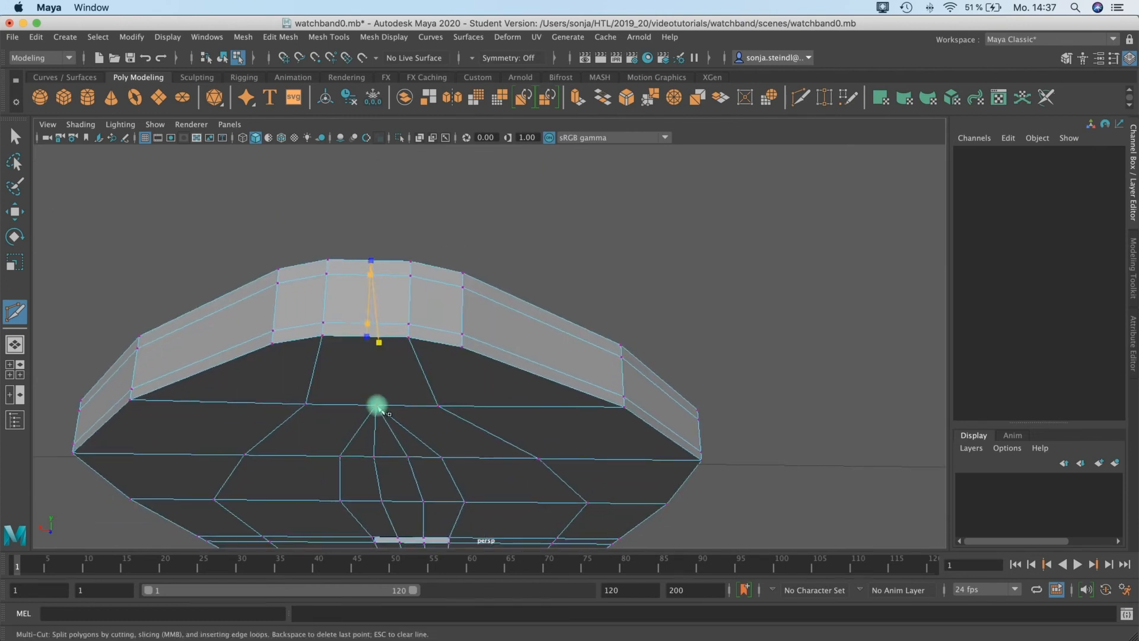
alt+drag(498, 323, 344, 436)
key(q)
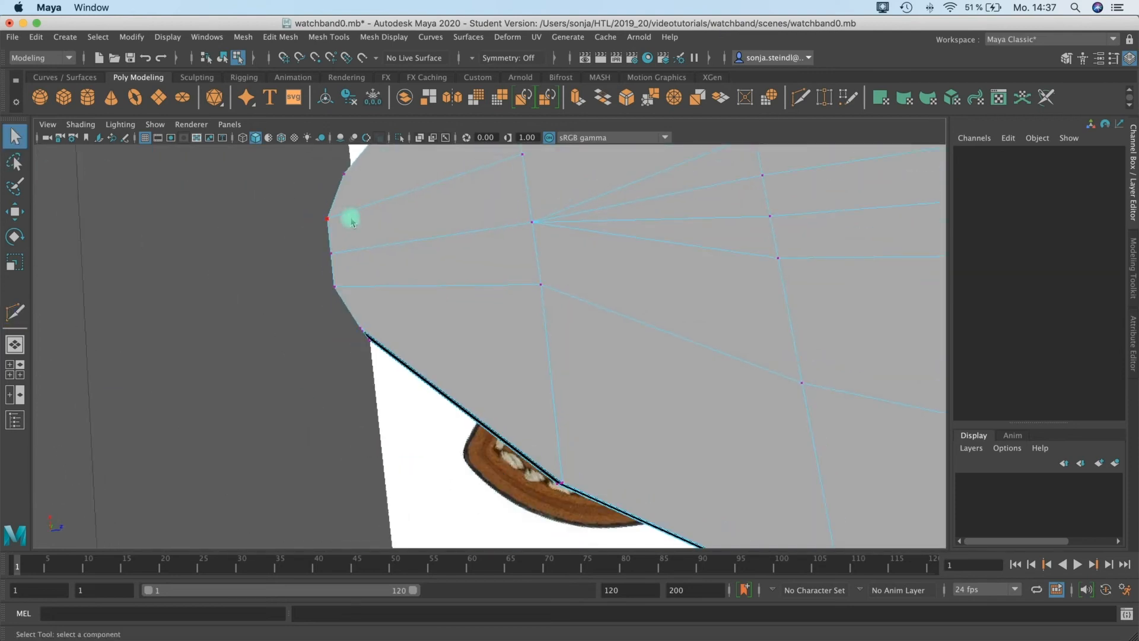
Move the new centre vertices of the tip slightly outward to round the point, checking the shape in smoothed display
key(space)
alt+middle_drag(249, 202, 257, 232)
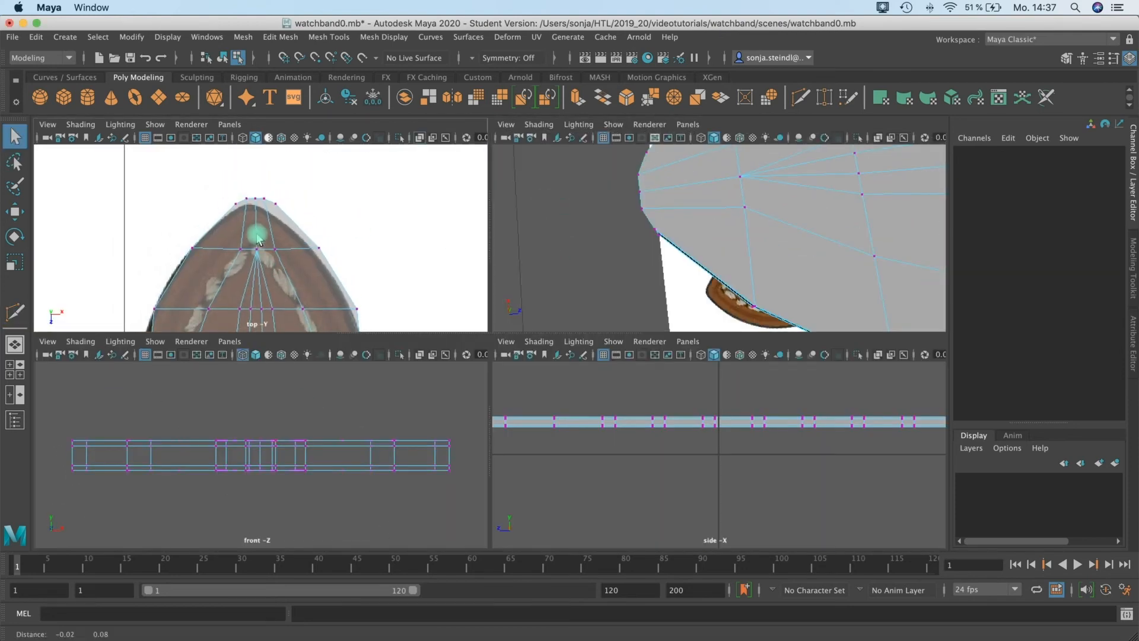
alt+right_drag(257, 232, 258, 184)
drag(257, 195, 259, 197)
key(w)
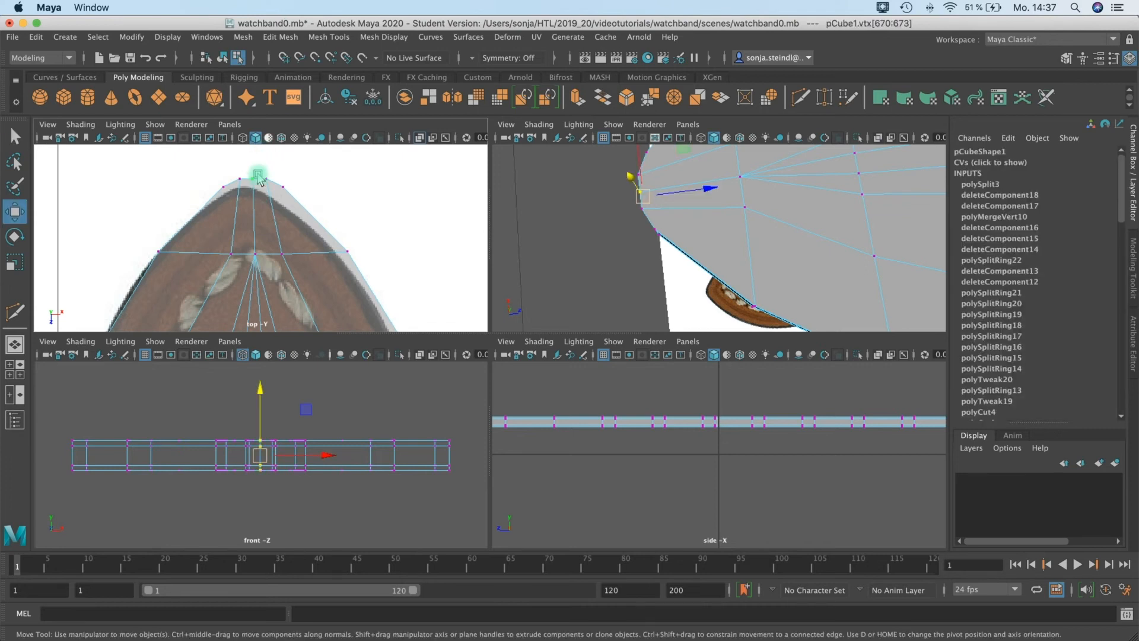
drag(714, 193, 707, 196)
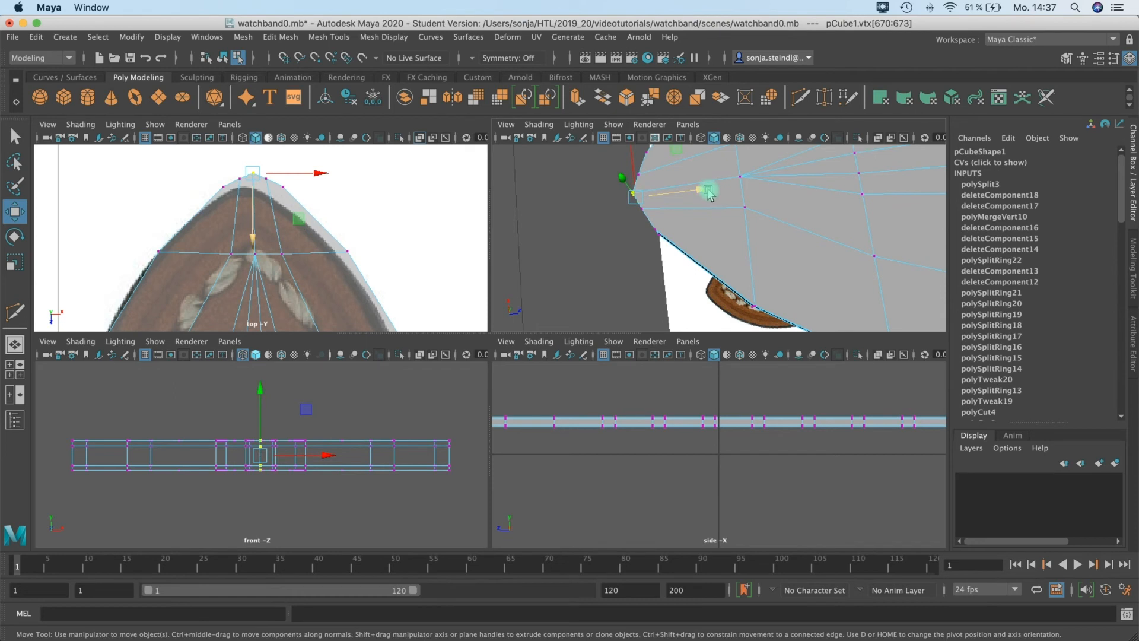
key(3)
key(1)
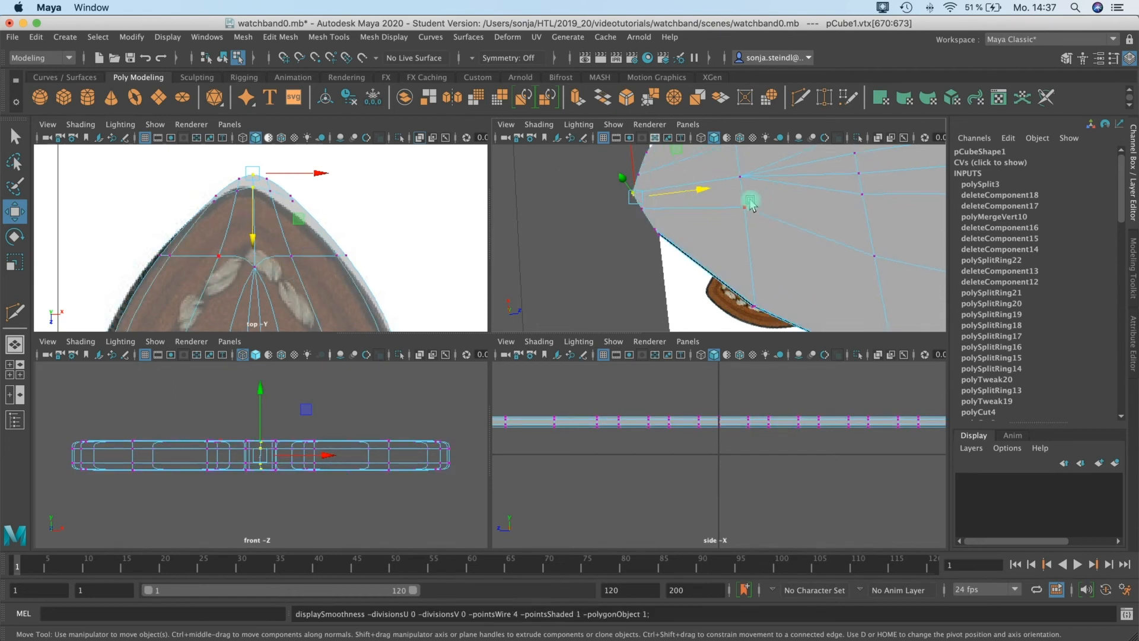
Select all vertices along the strap's tip and move them slightly inward towards the reference outline
mouse_move(305, 252)
alt+middle_down()
mouse_move(316, 231)
mouse_move(322, 247)
alt+middle_up()
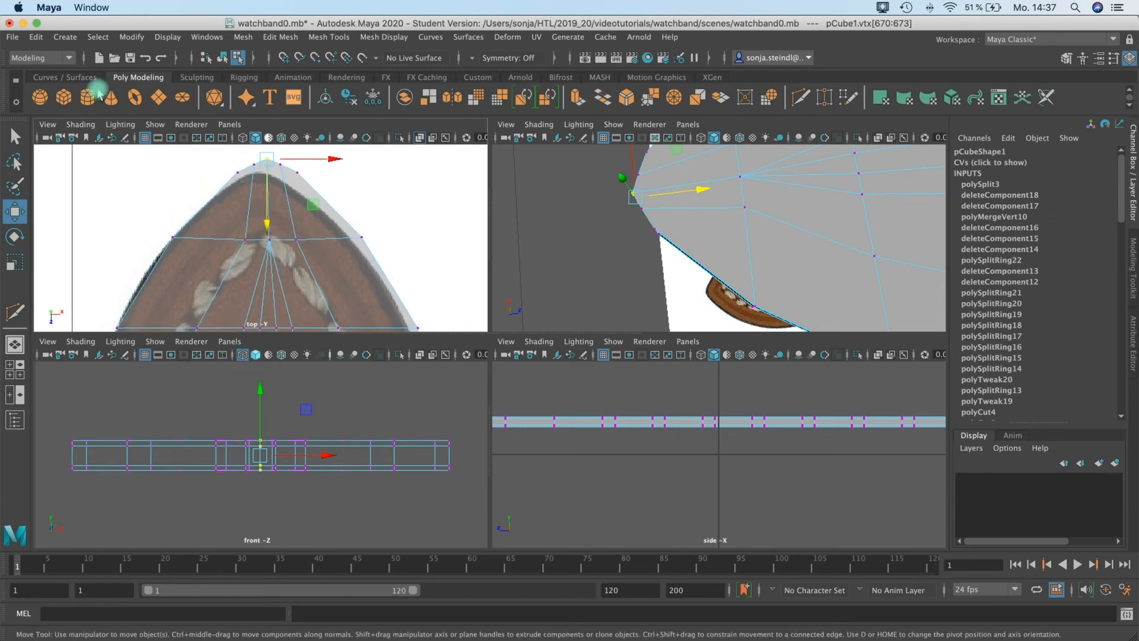
drag(355, 203, 353, 202)
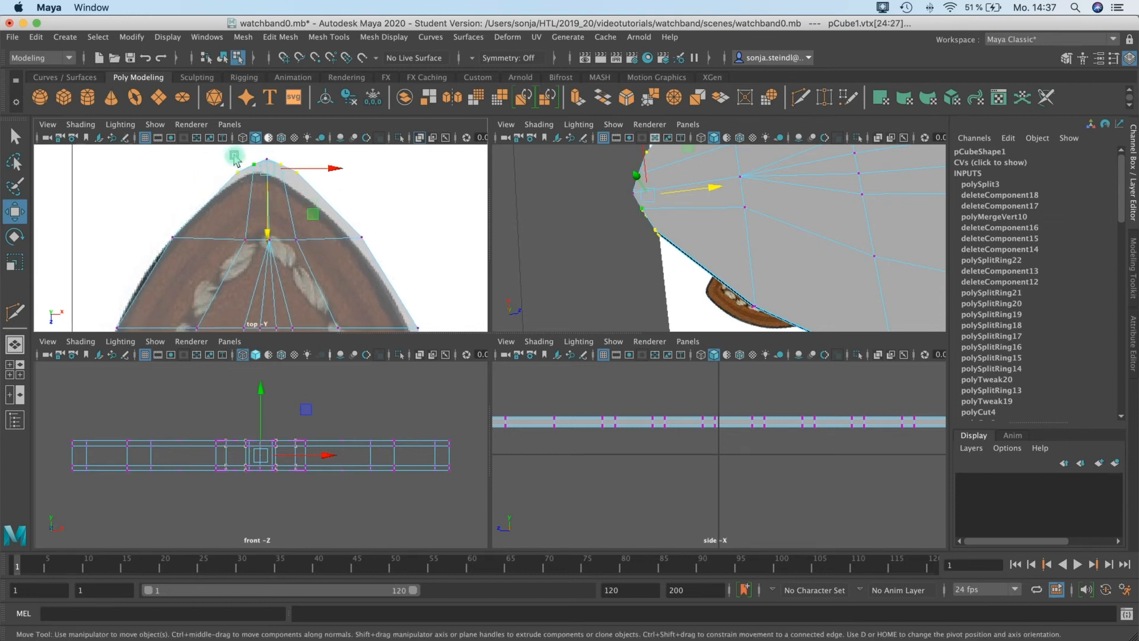
drag(269, 236, 267, 242)
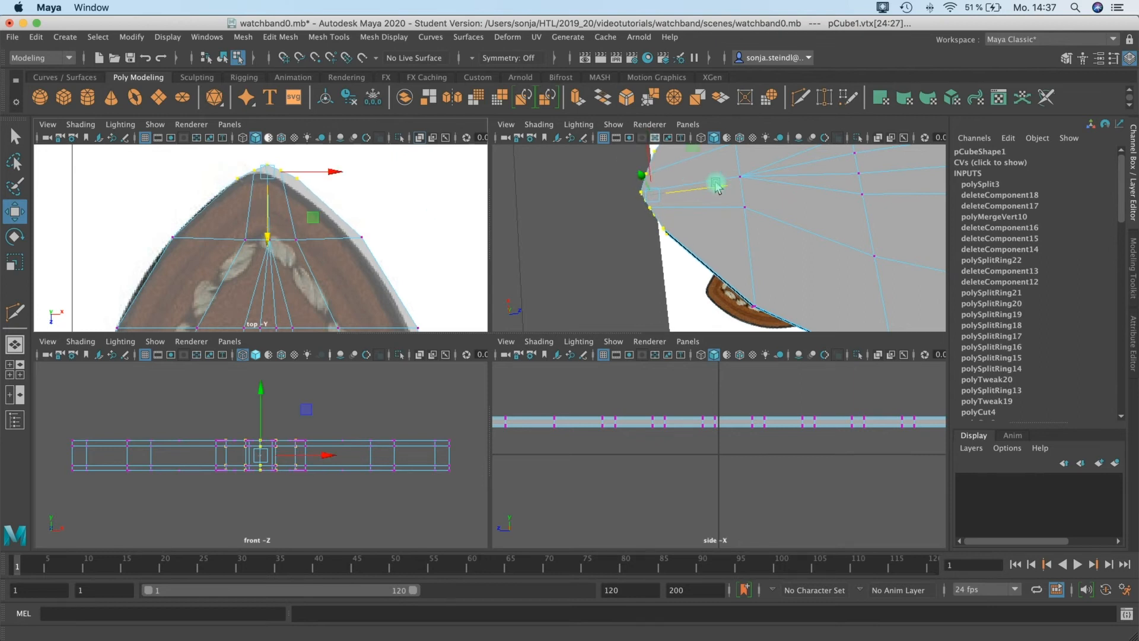
Examine the strap's edge layout from above against the reference image, from the tip down to the holes
key(space)
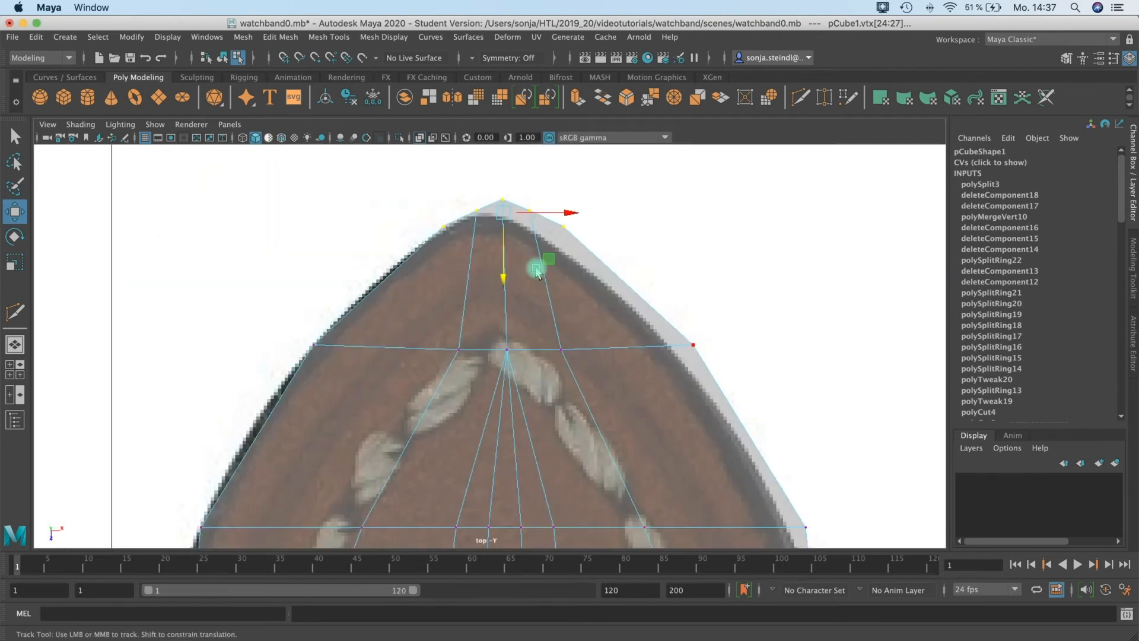
scroll(479, 318, down, 10)
scroll(494, 366, up, 10)
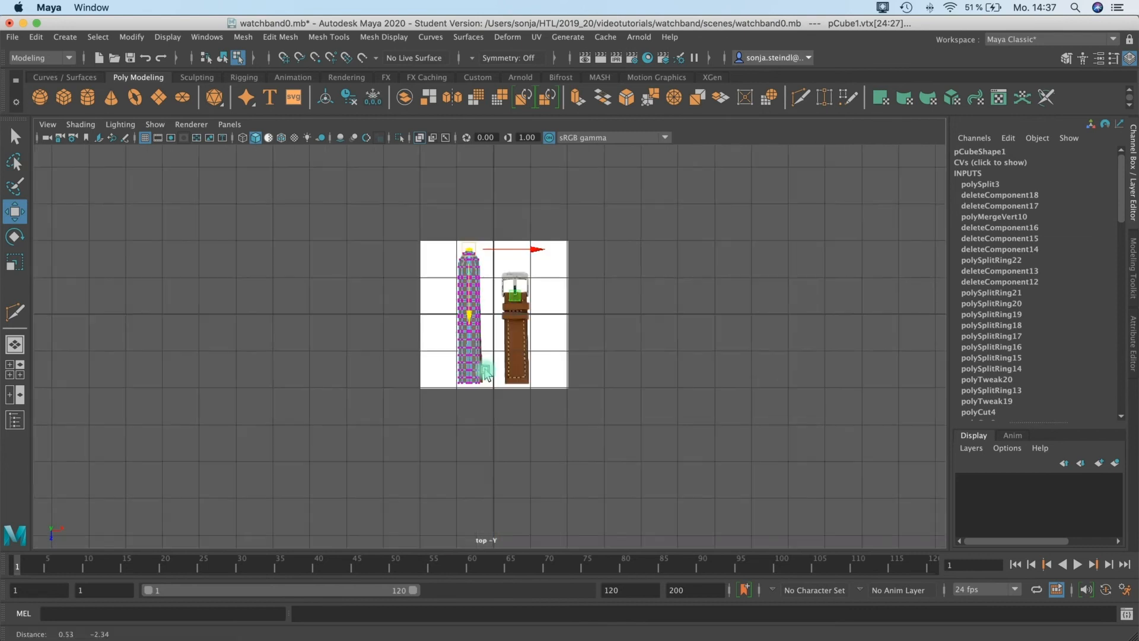
alt+middle_drag(415, 206, 469, 392)
scroll(475, 392, up, 3)
scroll(474, 389, up, 5)
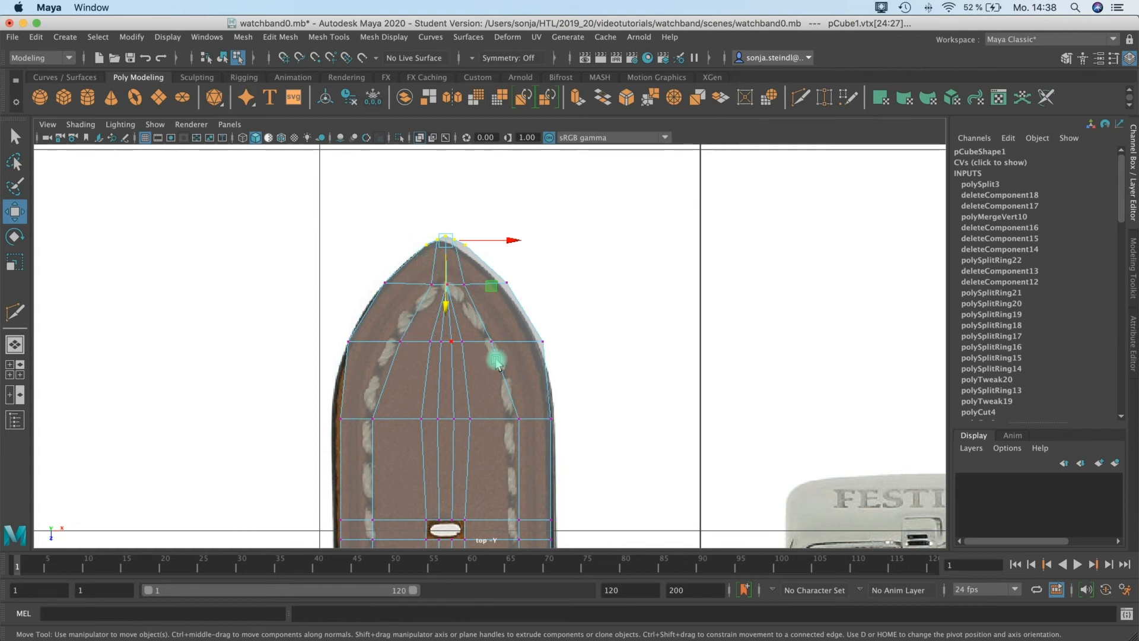
alt+middle_drag(501, 348, 516, 174)
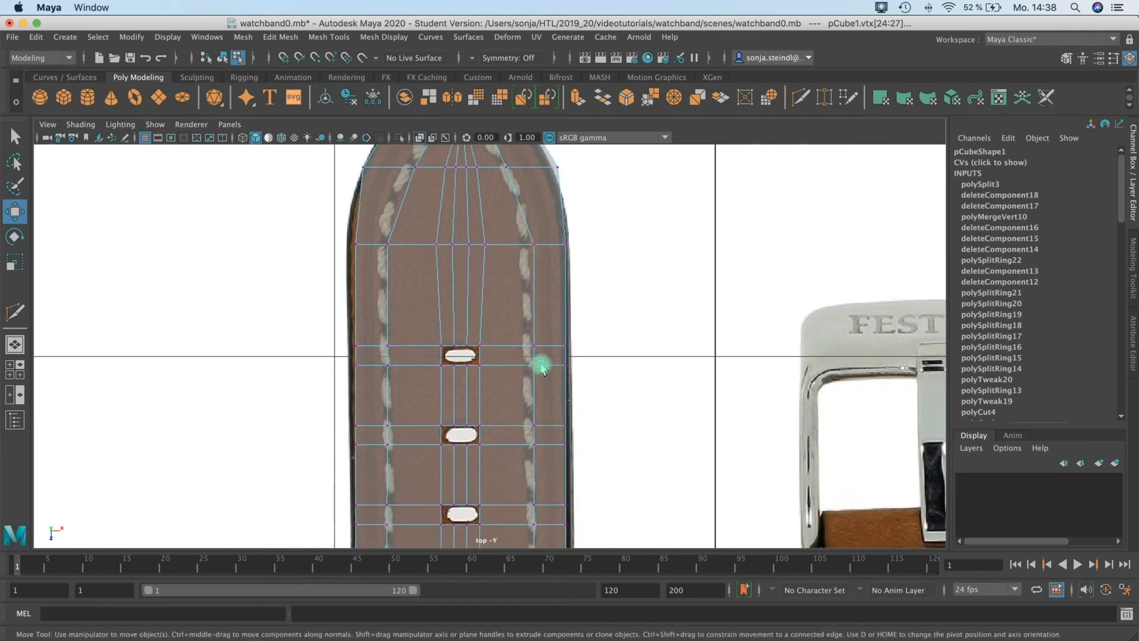
alt+middle_drag(525, 311, 530, 272)
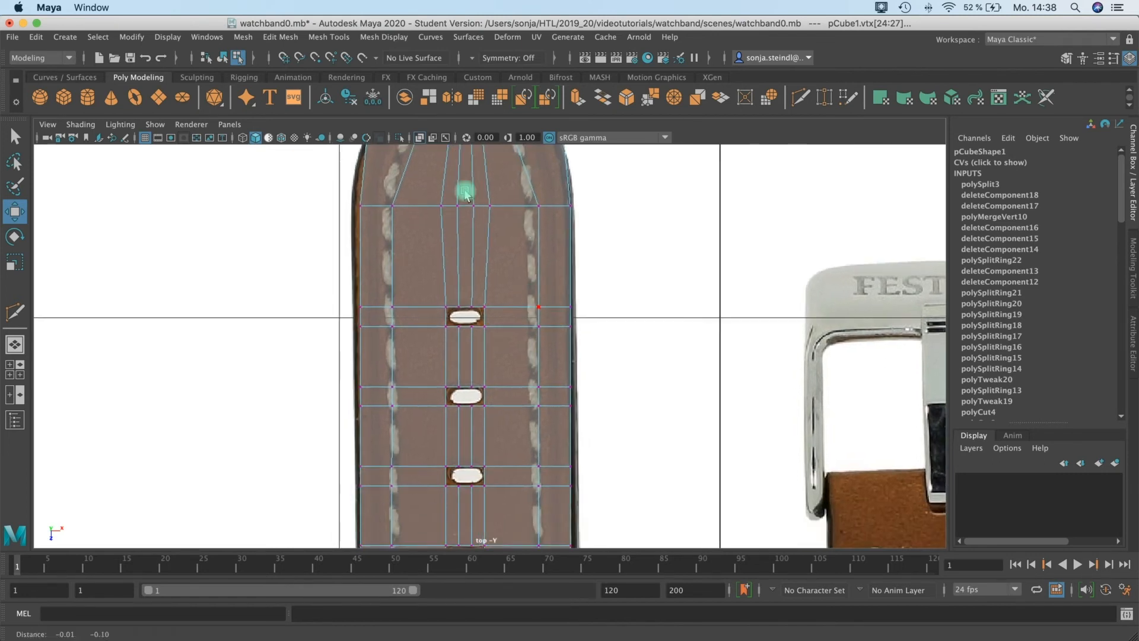
Insert two lengthwise edge loops with the Insert Edge Loop tool, each just inside the existing edge along a stitch line
click(284, 37)
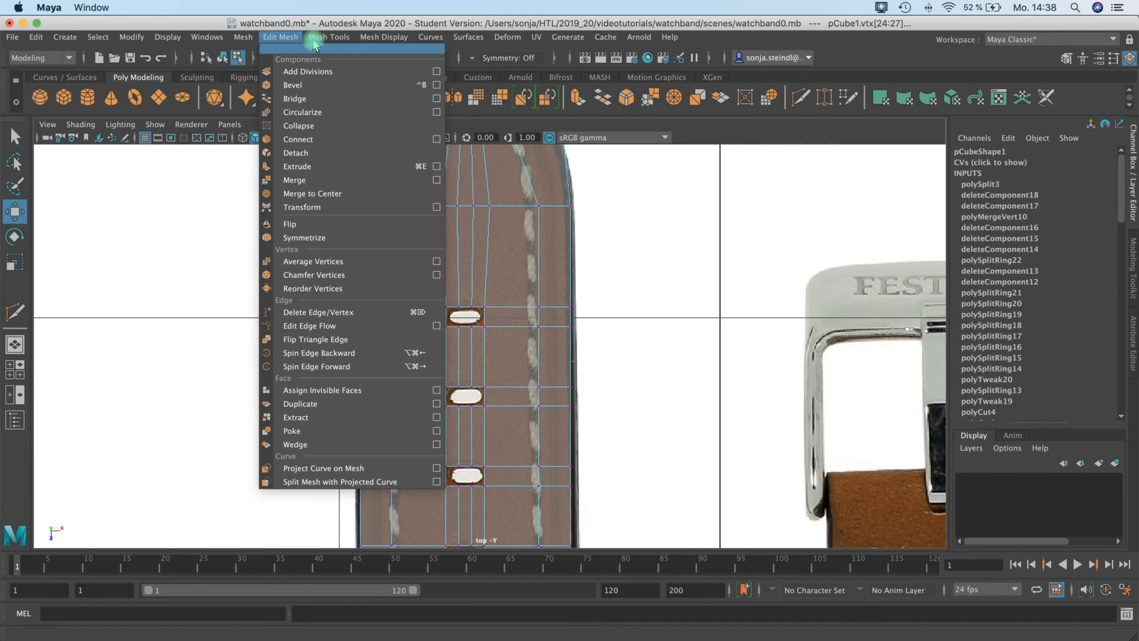
mouse_move(326, 36)
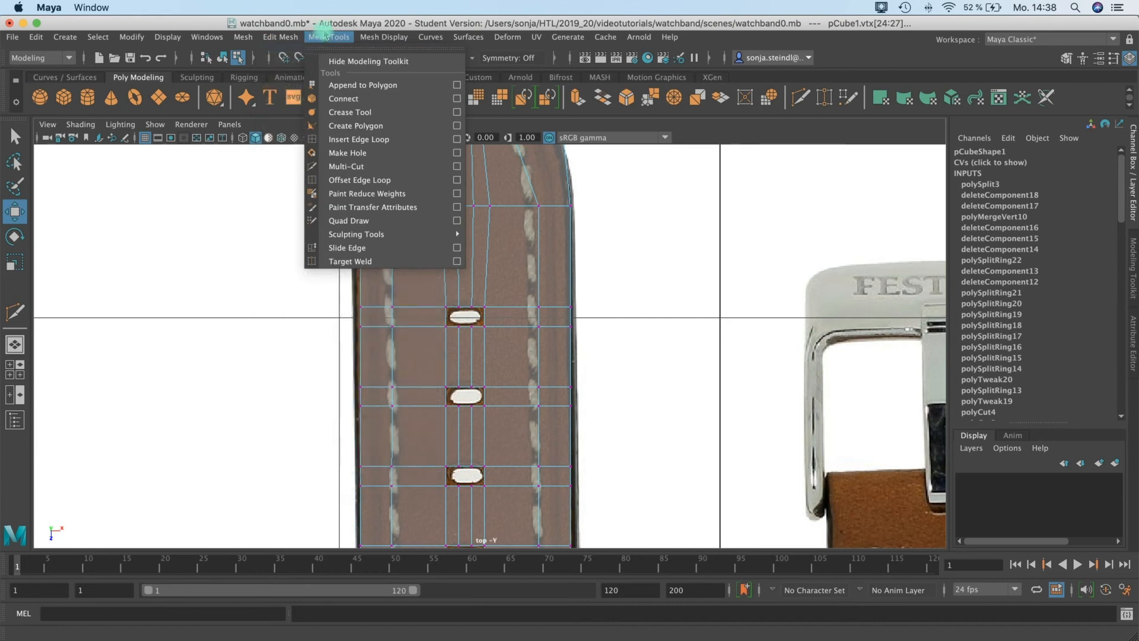
click(363, 140)
alt+middle_drag(387, 301, 381, 331)
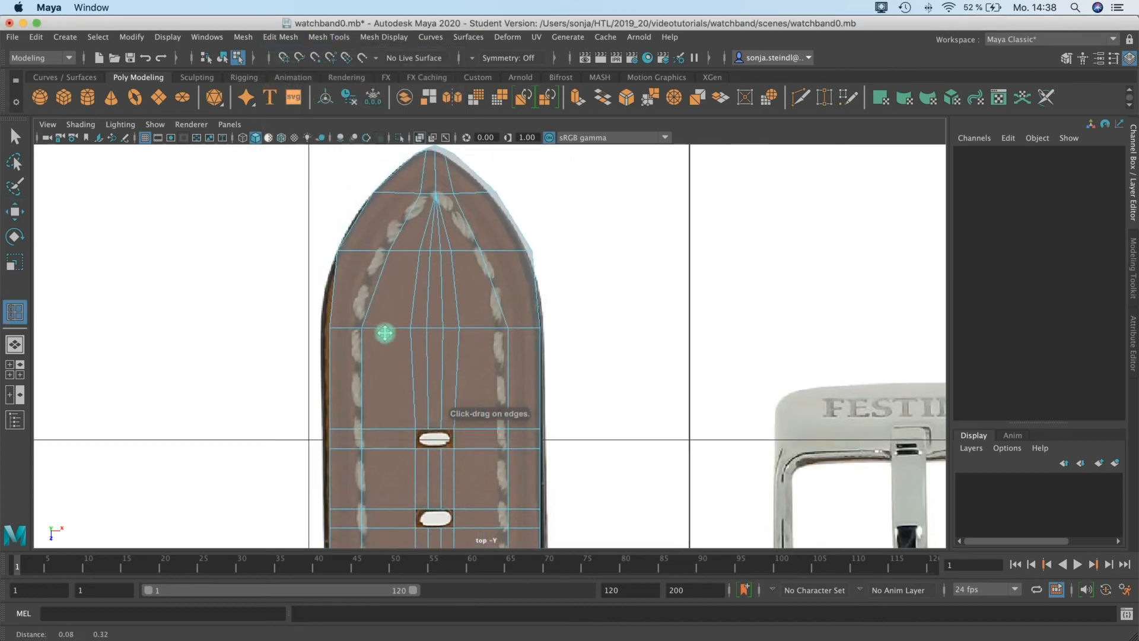
click(325, 36)
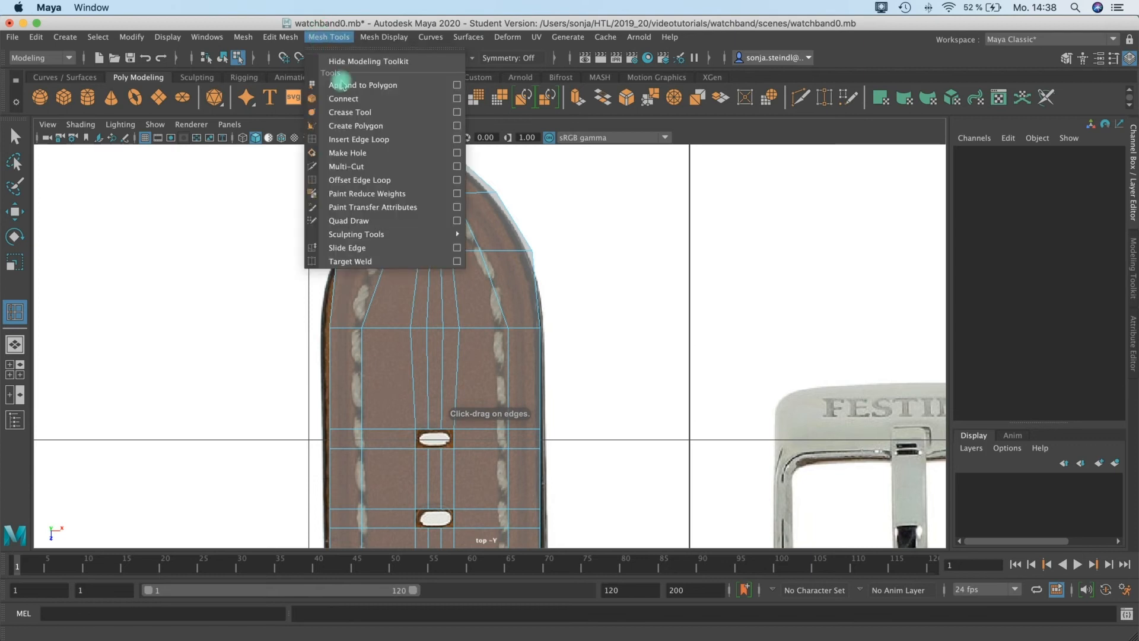
click(457, 147)
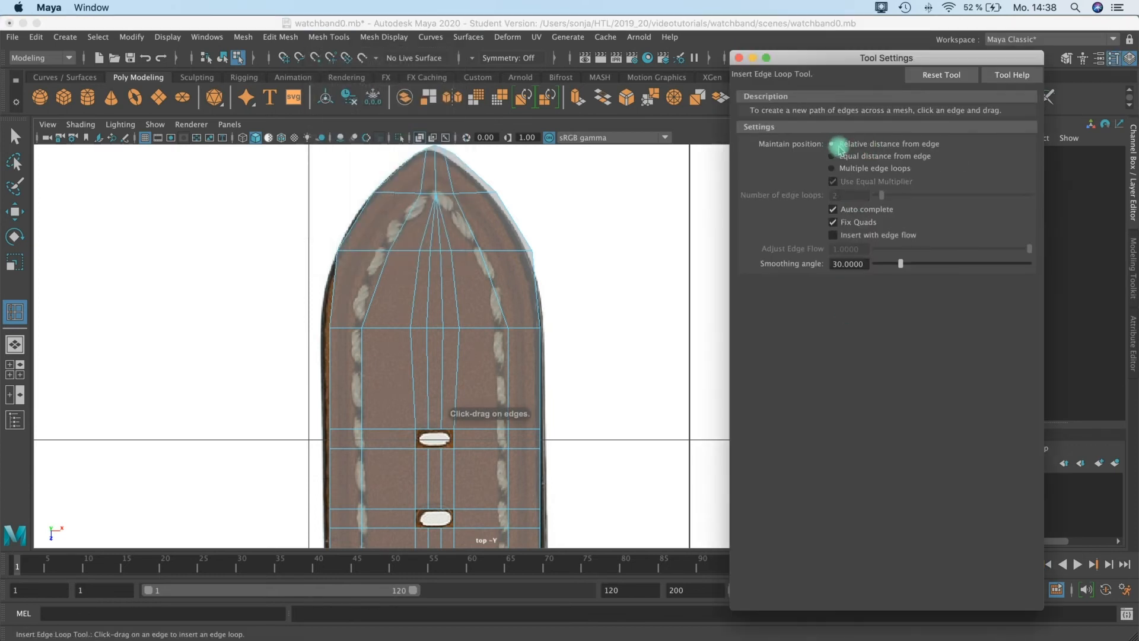
click(739, 58)
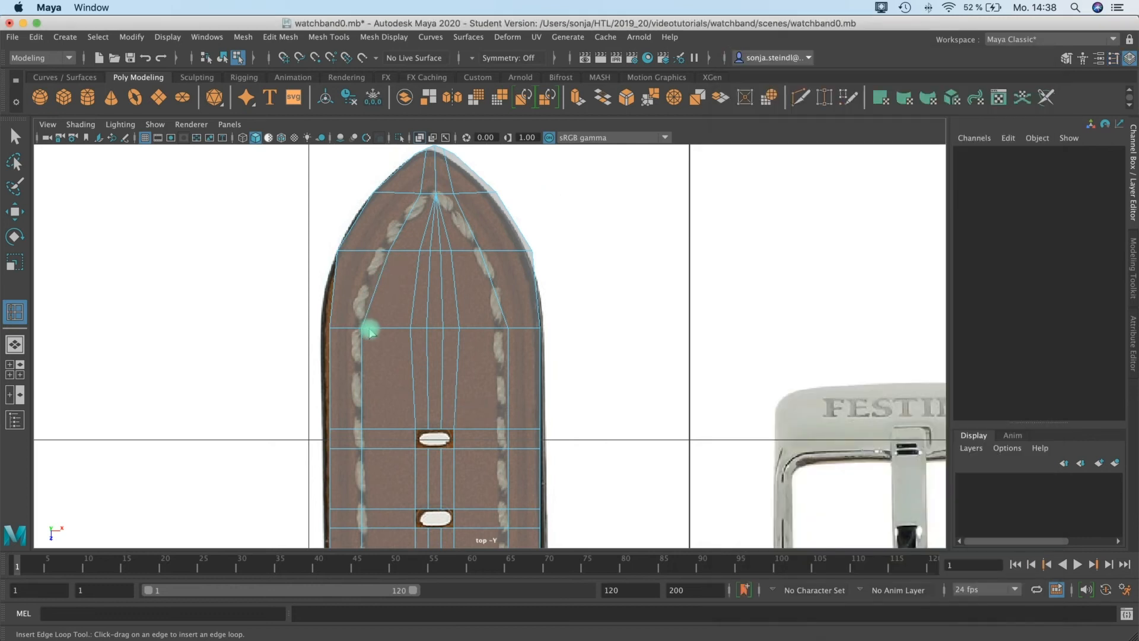
drag(370, 331, 369, 332)
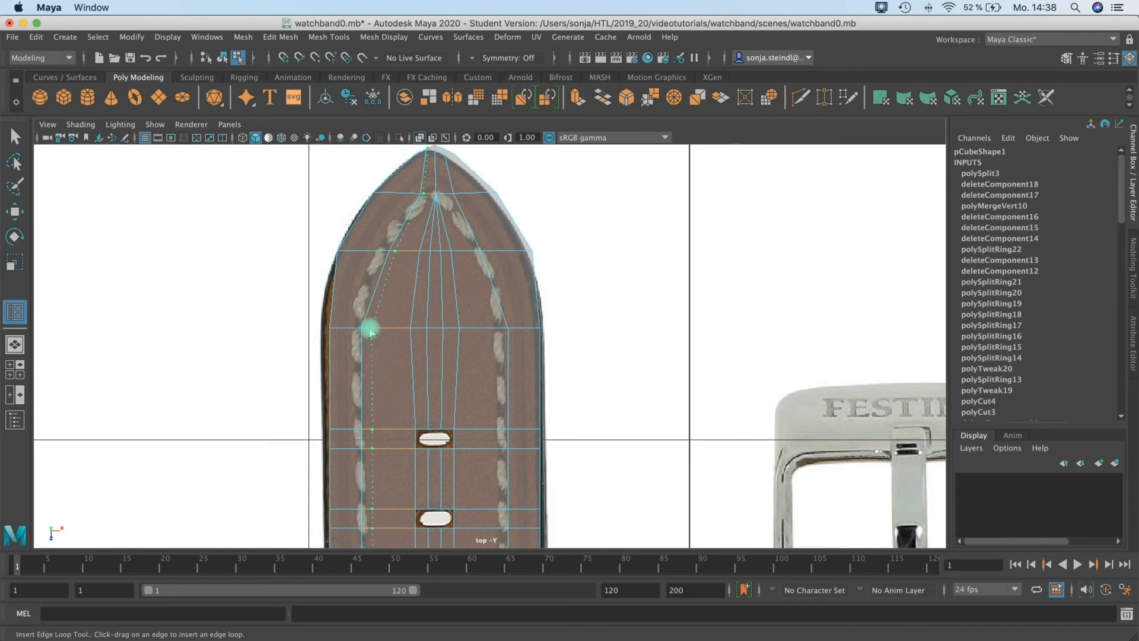
drag(373, 331, 373, 332)
drag(490, 327, 499, 333)
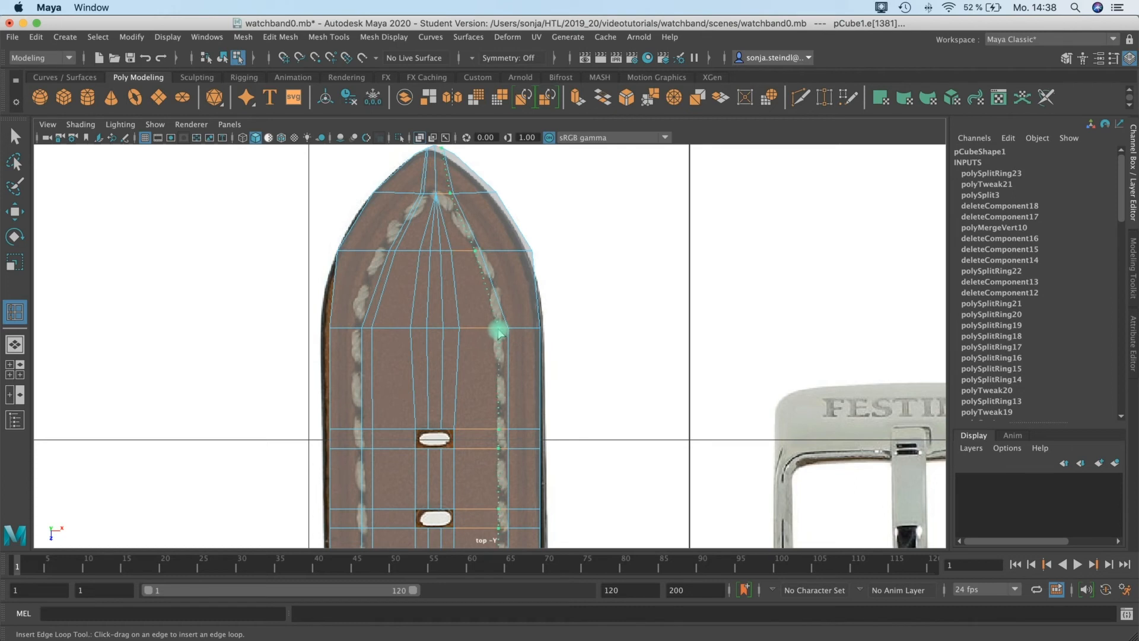
drag(497, 334, 497, 334)
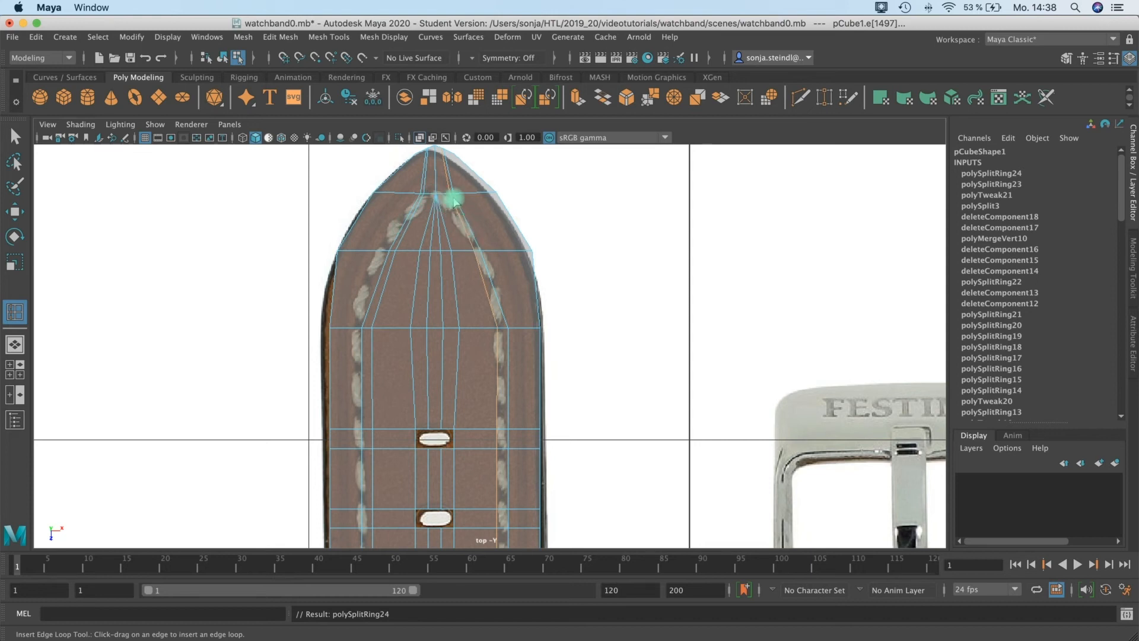
scroll(450, 194, up, 5)
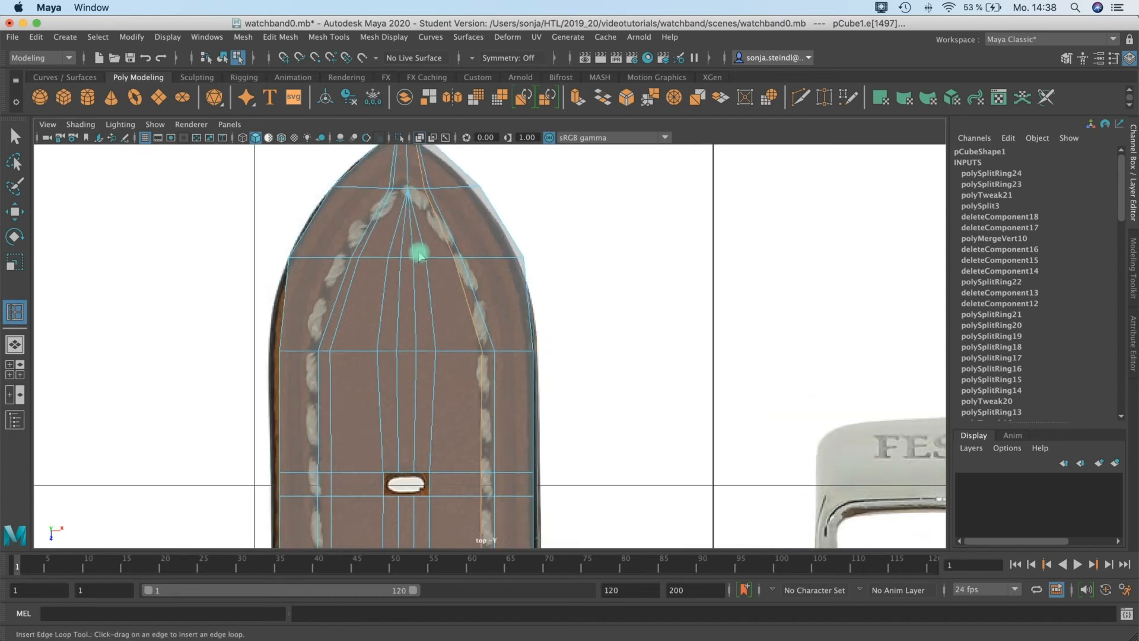
scroll(436, 299, up, 3)
key(q)
scroll(410, 220, up, 2)
mouse_move(388, 189)
right_down()
mouse_move(394, 161)
mouse_move(392, 170)
right_up()
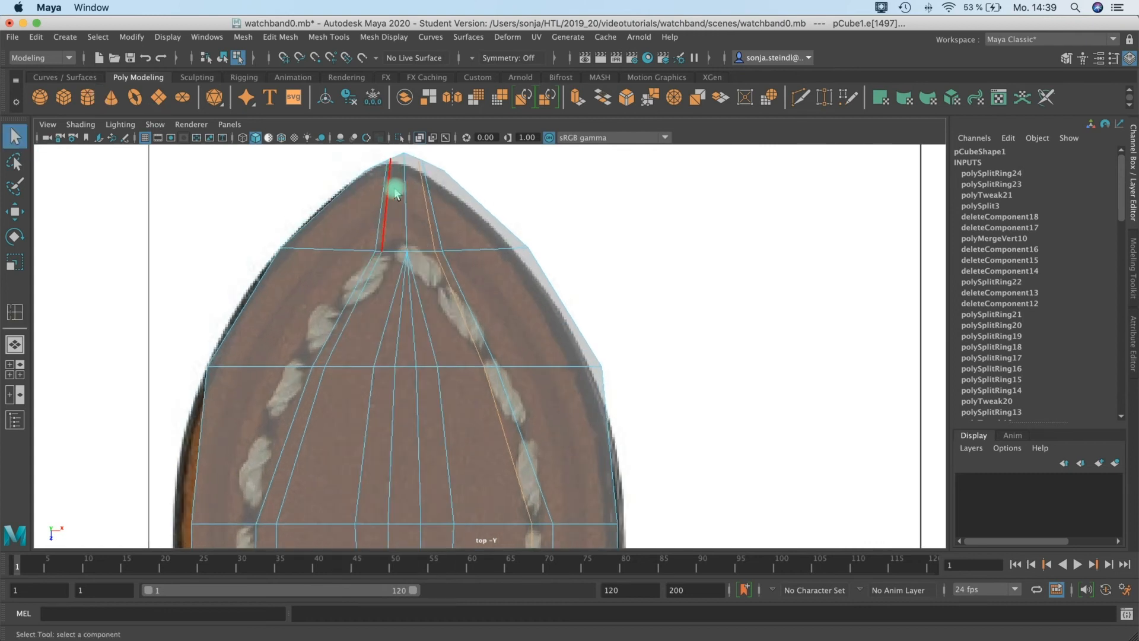
click(390, 185)
click(389, 200)
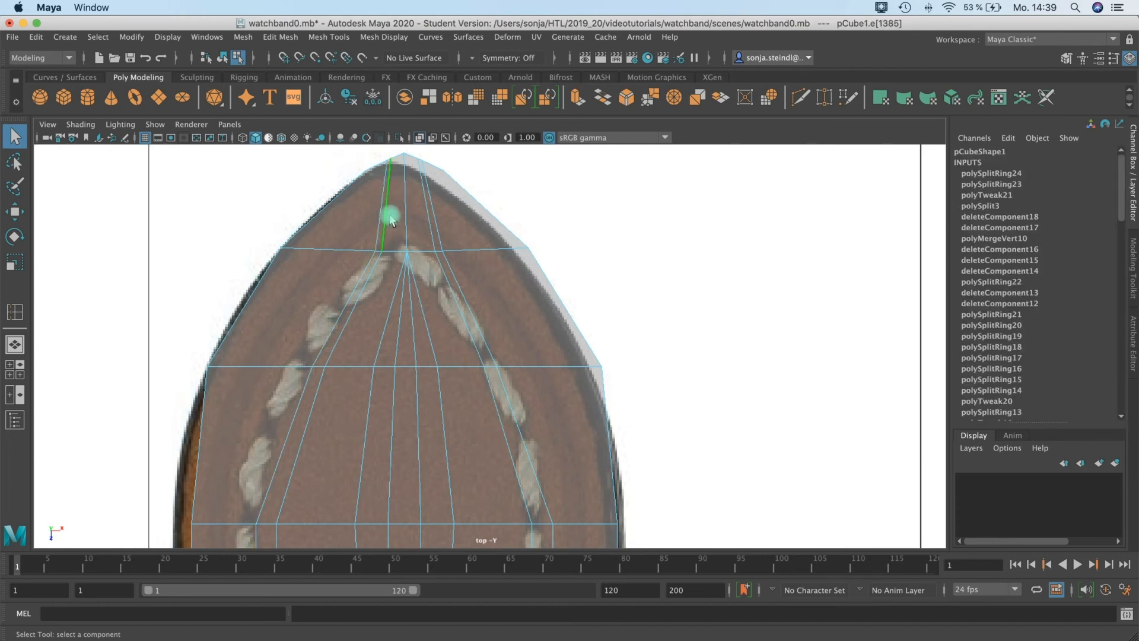
click(589, 194)
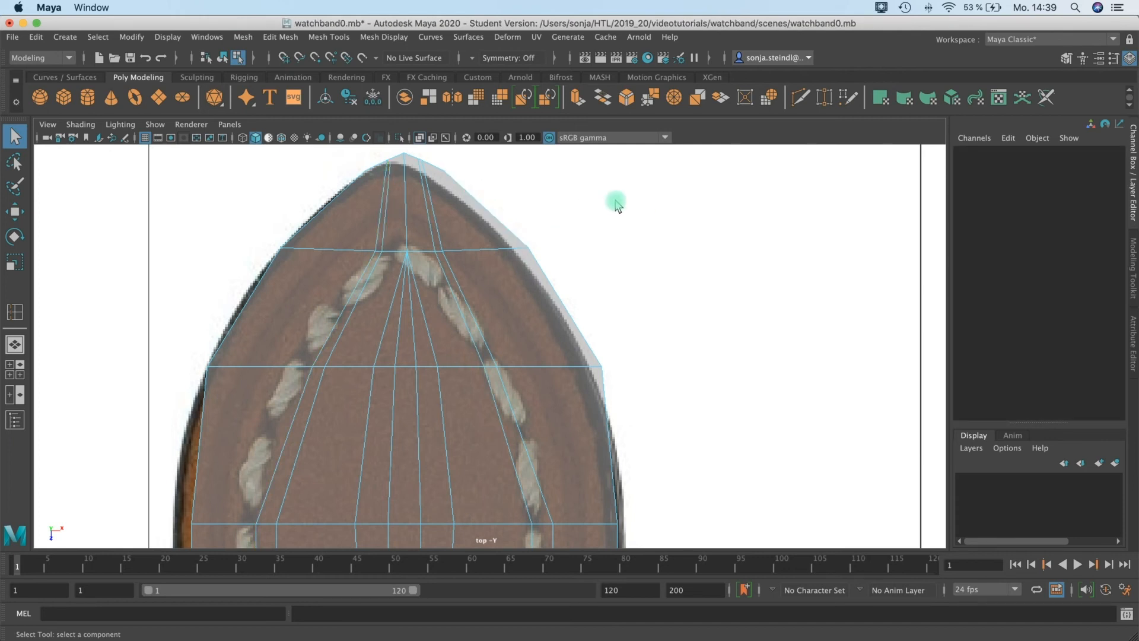
Delete the segments of the two new edge loops that run across the strap's tip beyond the stitching's point
key(space)
alt+drag(717, 196, 630, 265)
click(702, 188)
shift+click(667, 259)
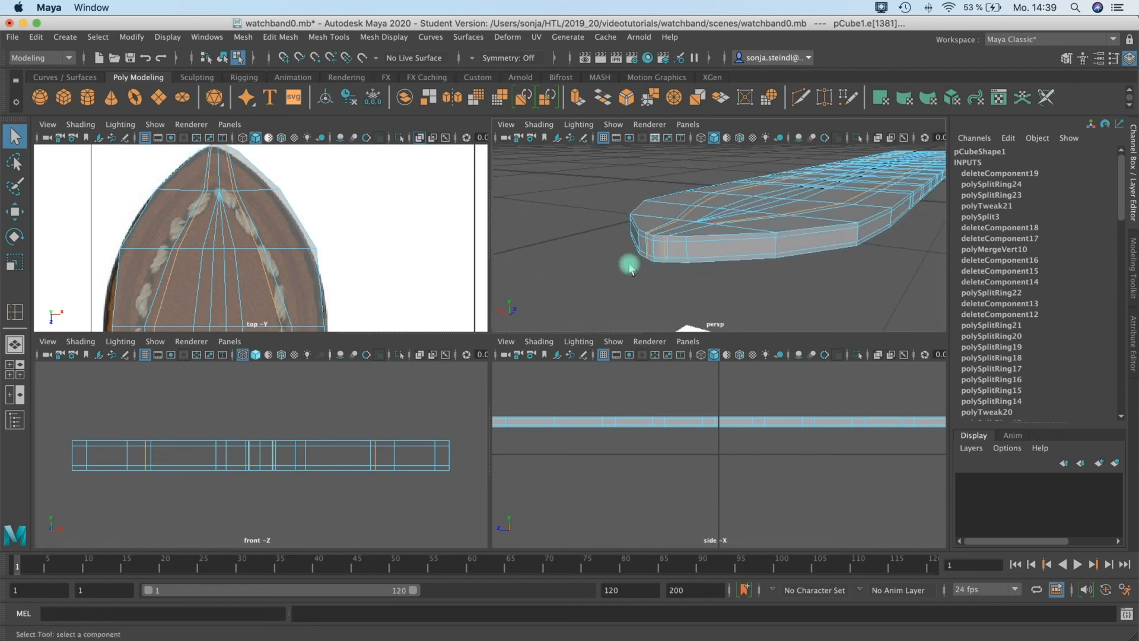
alt+drag(763, 243, 681, 297)
alt+right_drag(681, 297, 615, 273)
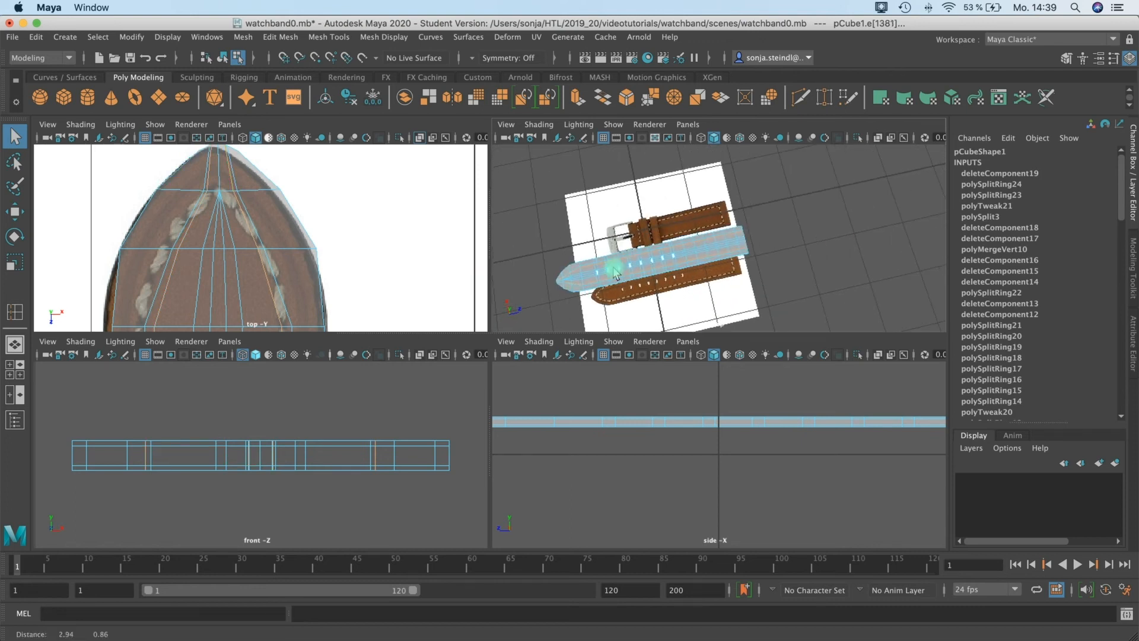
alt+drag(761, 252, 565, 212)
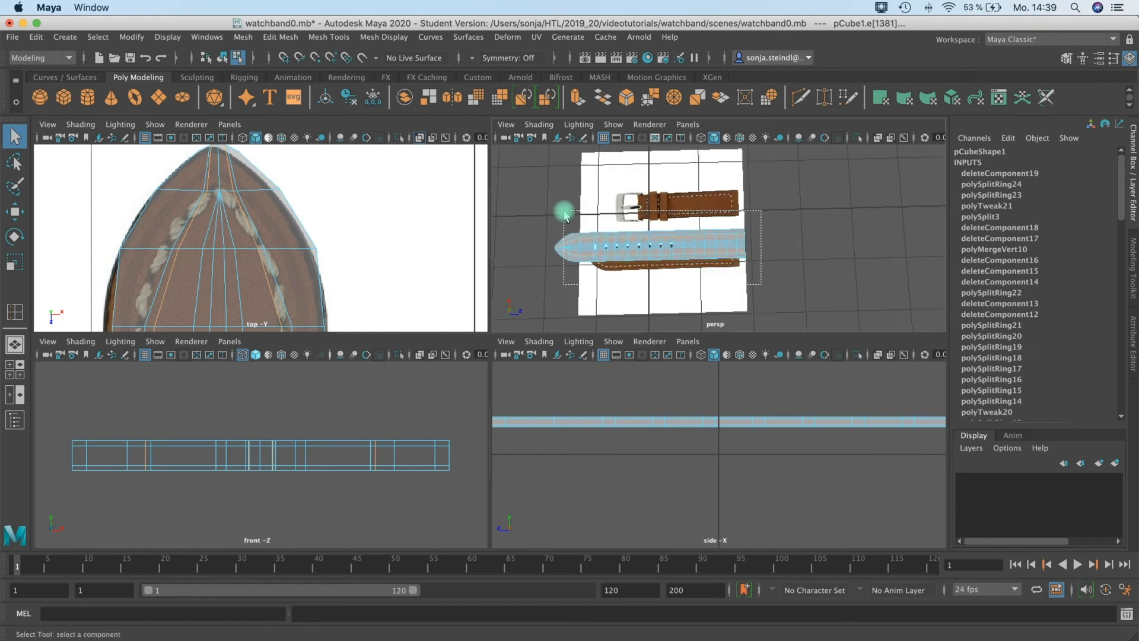
alt+drag(524, 256, 671, 188)
alt+drag(660, 236, 748, 261)
alt+middle_drag(748, 261, 755, 309)
click(694, 194)
click(367, 234)
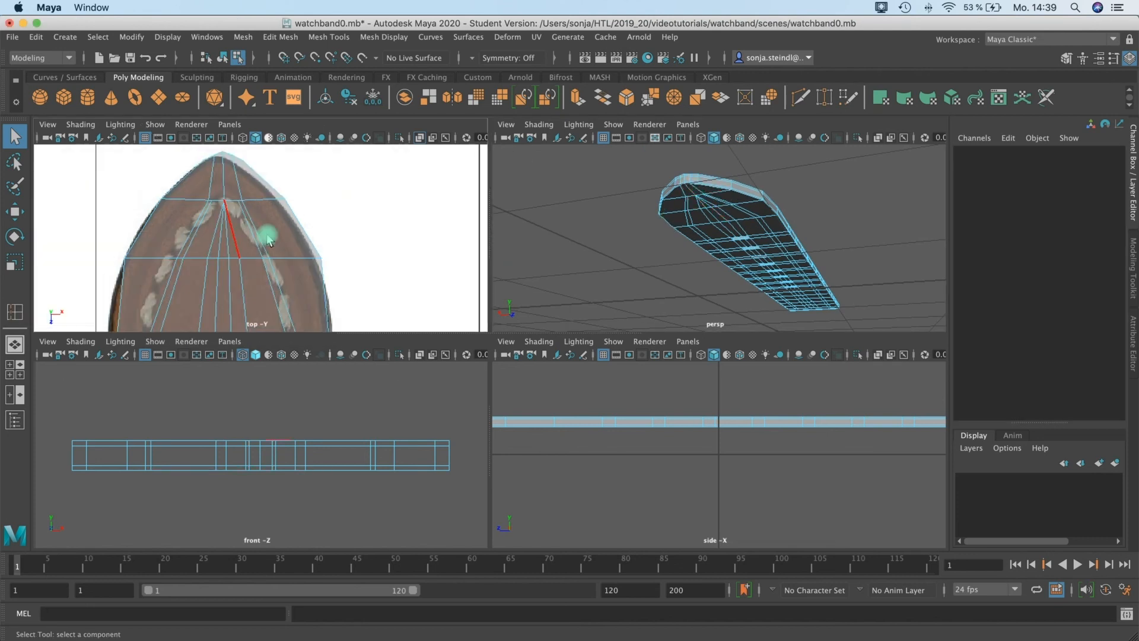
Scale the two inner loops' end vertices beside the stitching's point towards each other, to about 0.77 across the strap's width
key(space)
alt+middle_drag(392, 279, 392, 277)
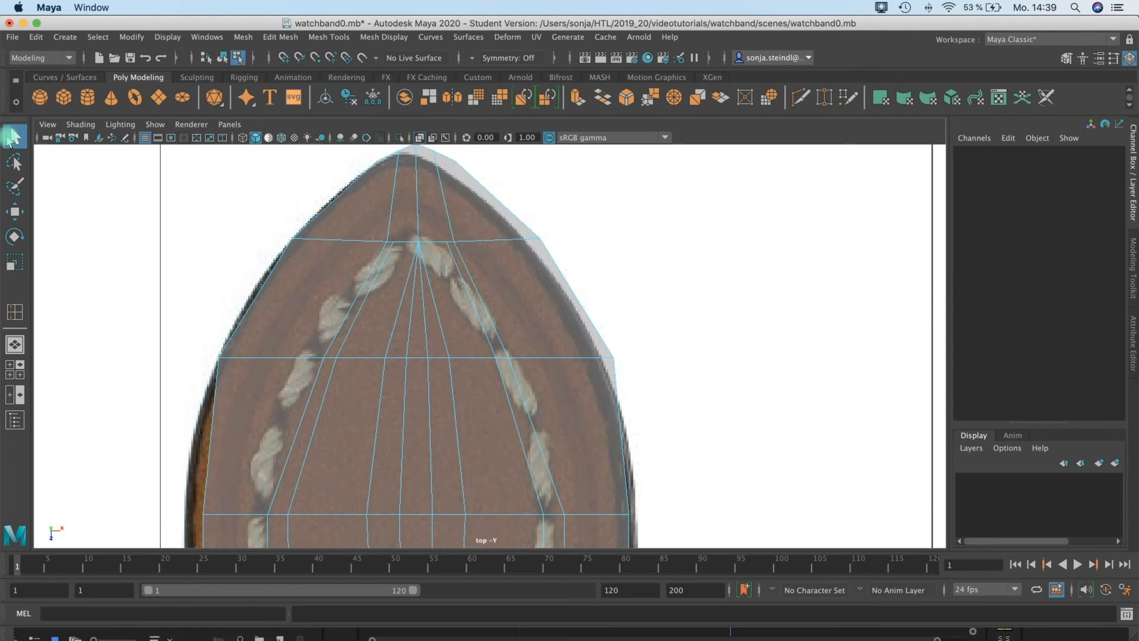
right_drag(404, 246, 338, 242)
click(393, 242)
shift+click(447, 242)
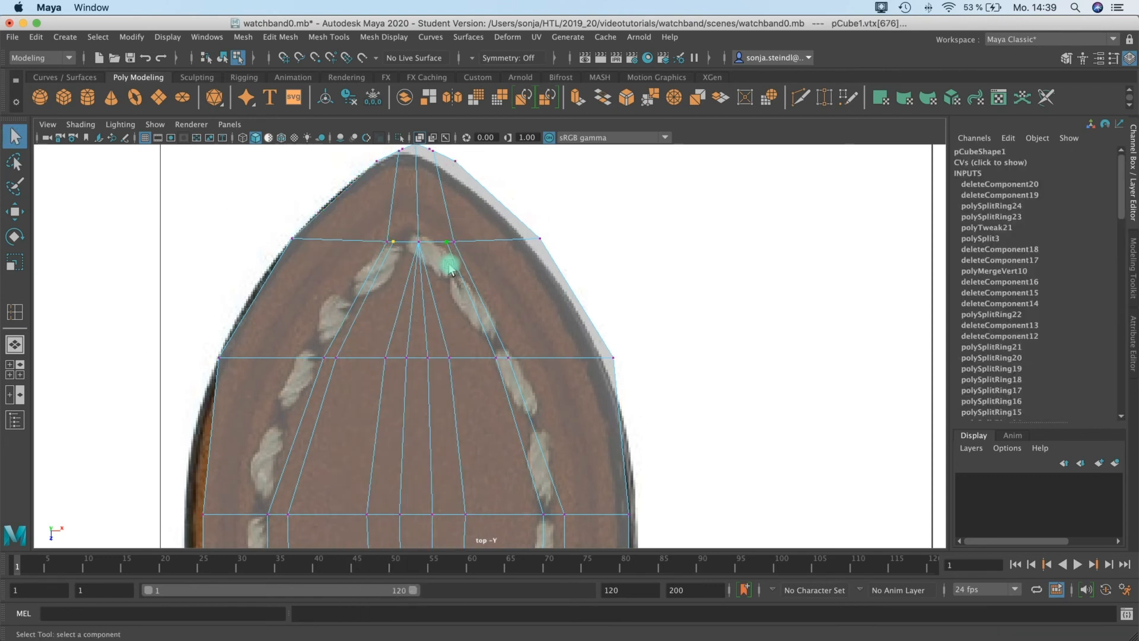
key(w)
key(r)
drag(482, 244, 471, 240)
key(super+z)
drag(396, 227, 449, 250)
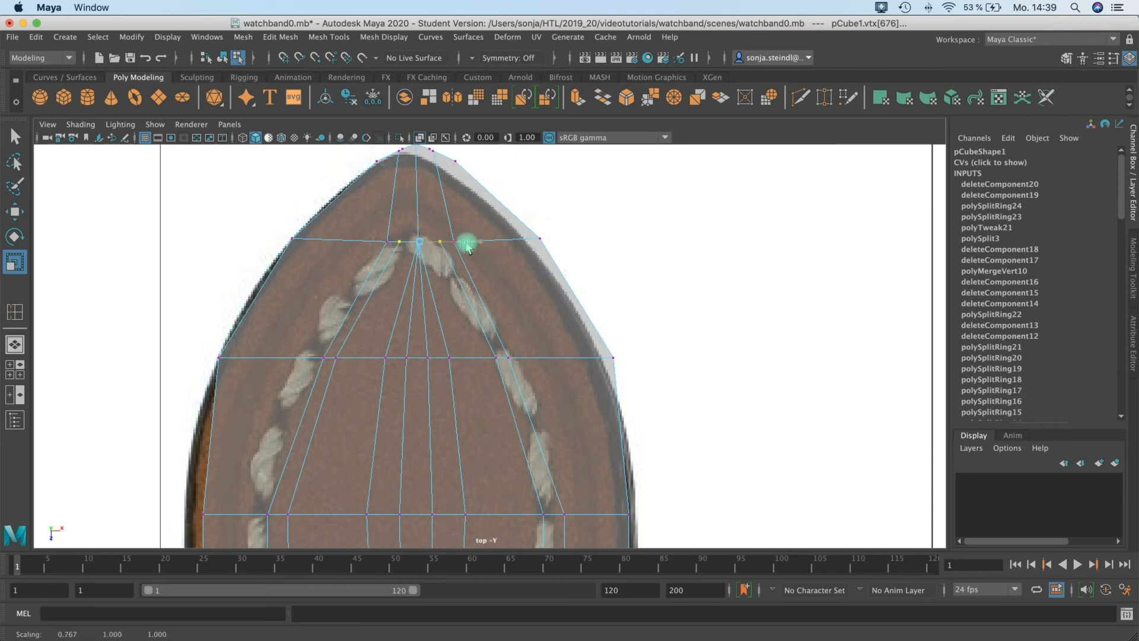
drag(467, 243, 467, 243)
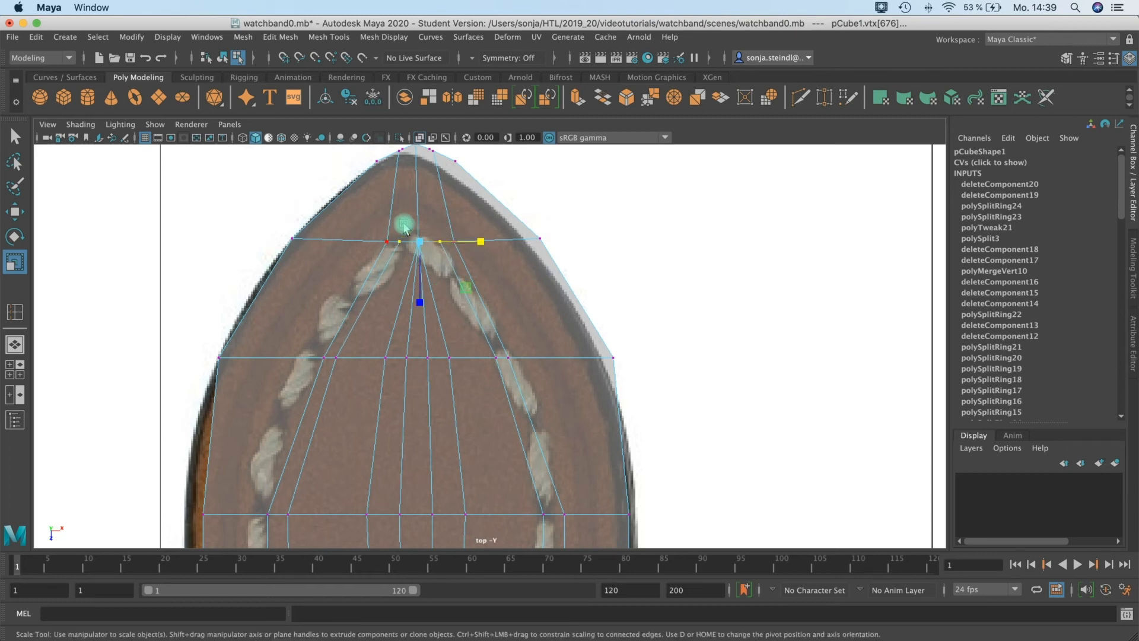
Multi-Cut a peaked edge from one outer stitch-line vertex over the tip's centre edge to the matching vertex across
click(801, 98)
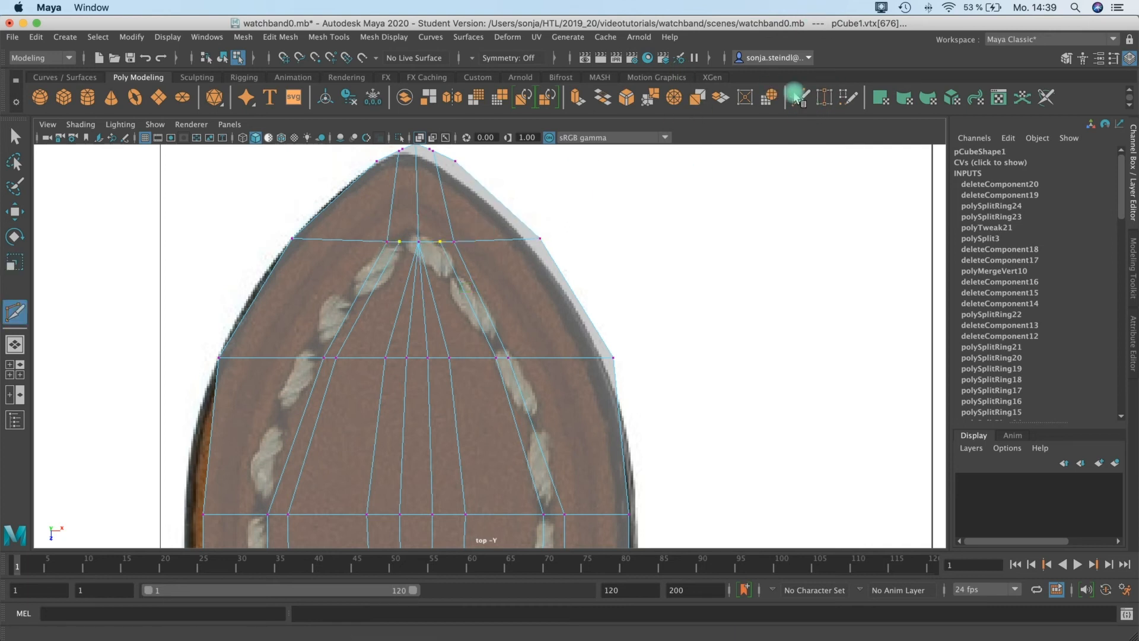
key(q)
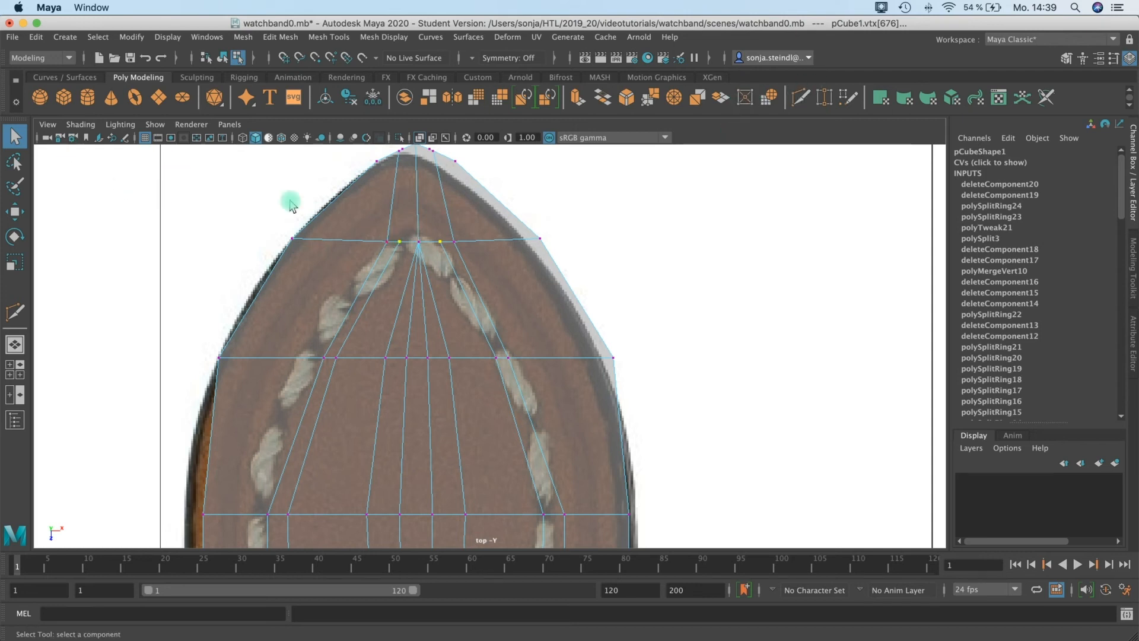
click(387, 242)
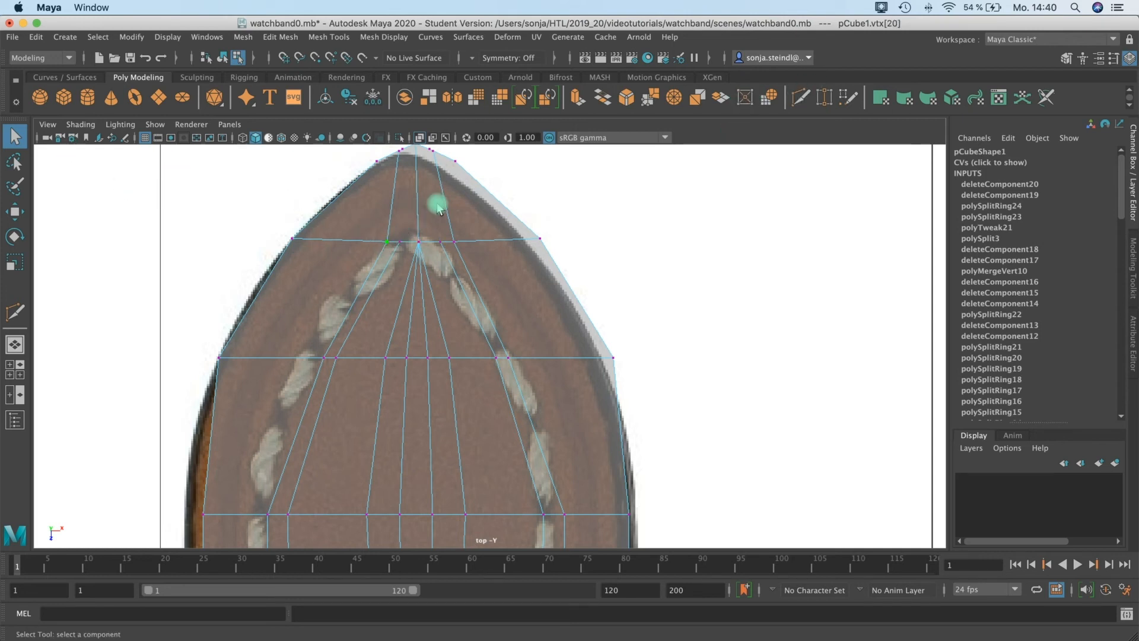
click(800, 98)
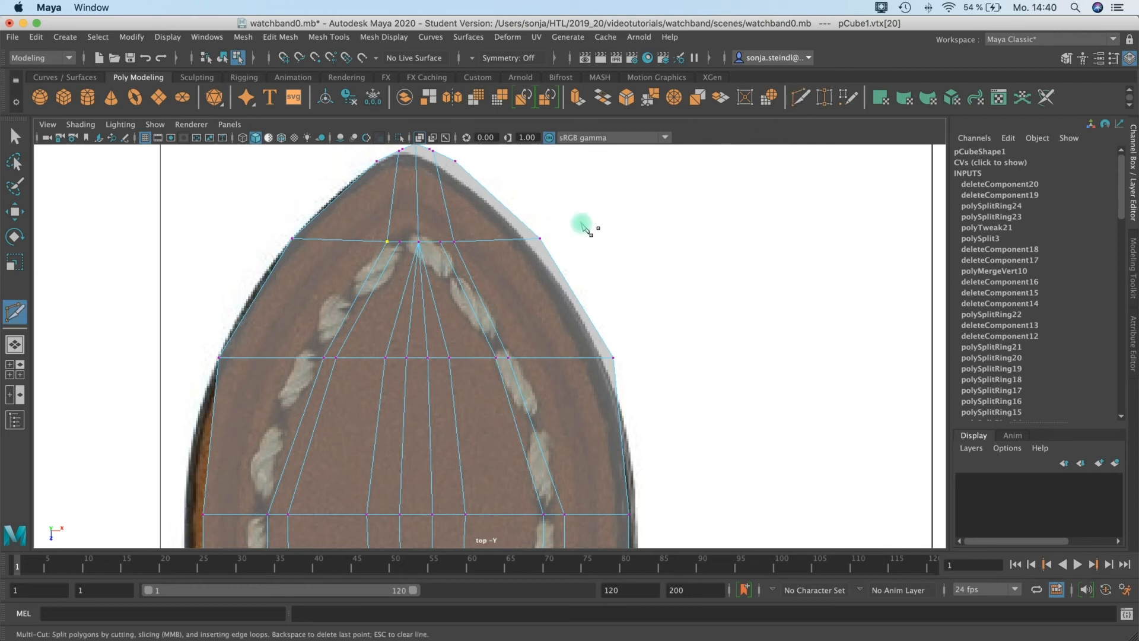
click(387, 241)
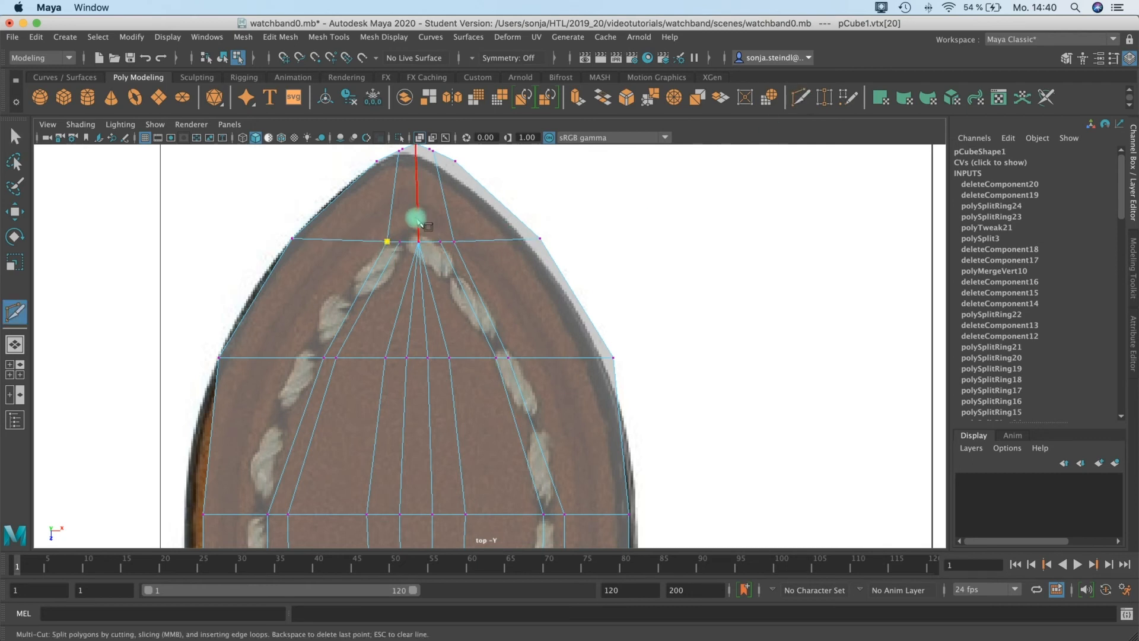
click(418, 216)
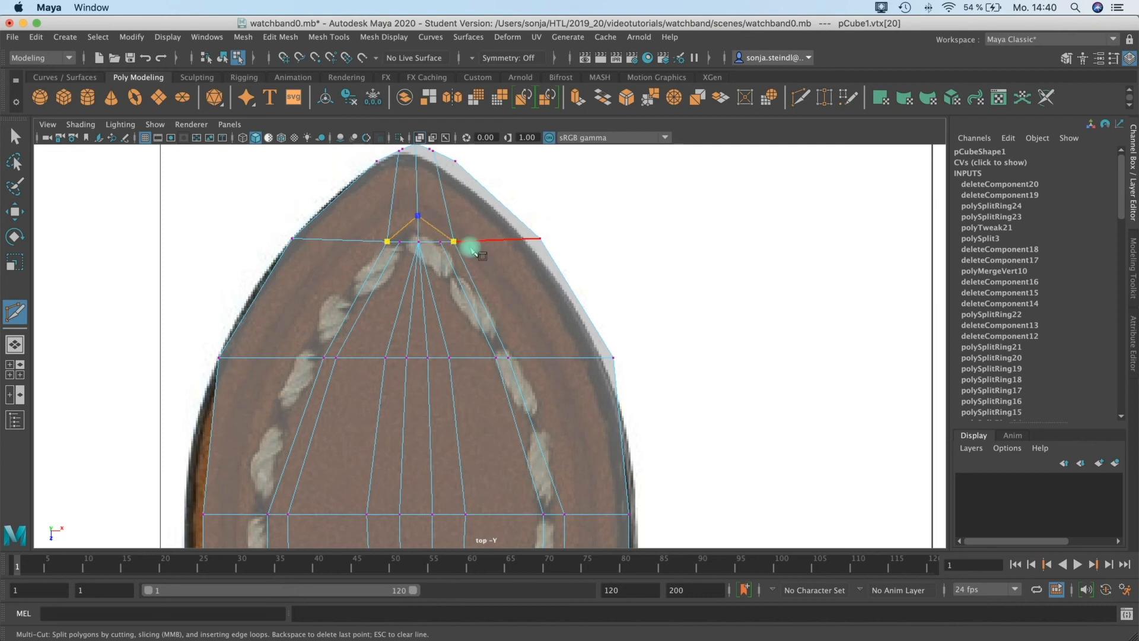
key(Return)
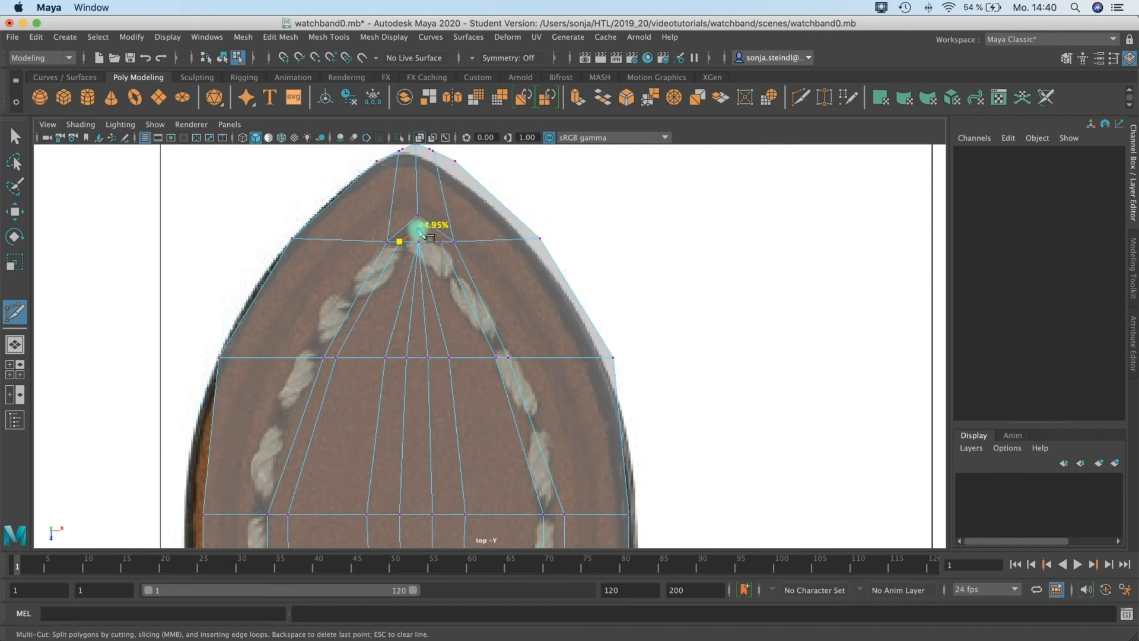
Multi-Cut a second, smaller peak inside the first, joining the two inner loops' end vertices across the centre edge
click(419, 228)
click(440, 242)
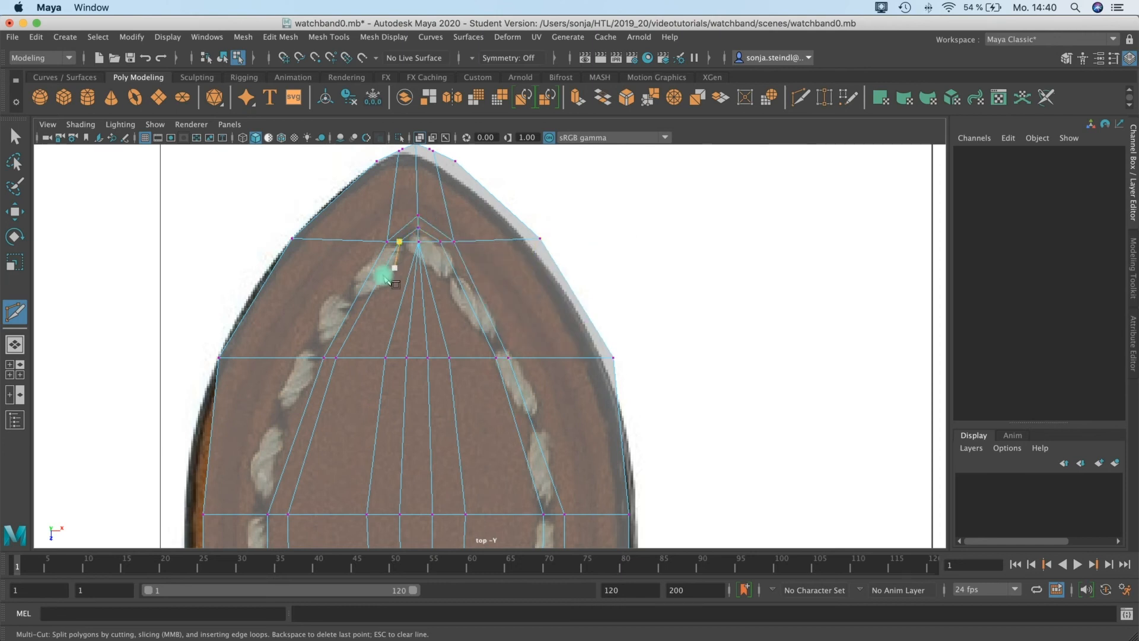
key(Return)
Select the narrow face loop along the stitch lines to check how it runs around the strap's point
click(4, 135)
mouse_move(368, 287)
right_down()
mouse_move(366, 305)
mouse_move(368, 286)
right_up()
click(380, 268)
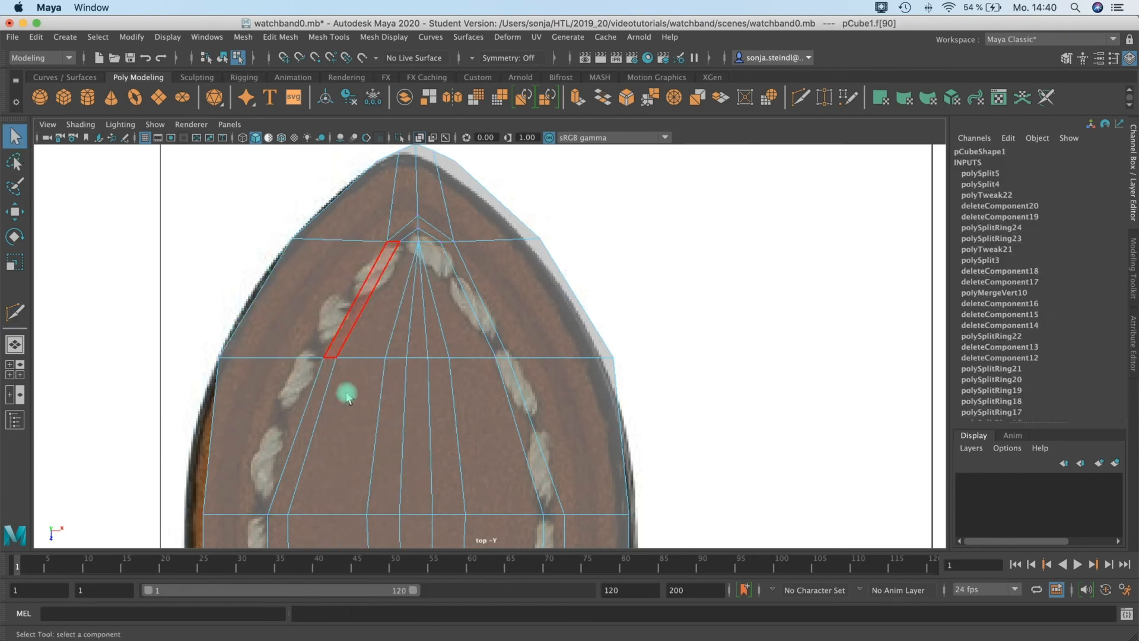
double_click(325, 392)
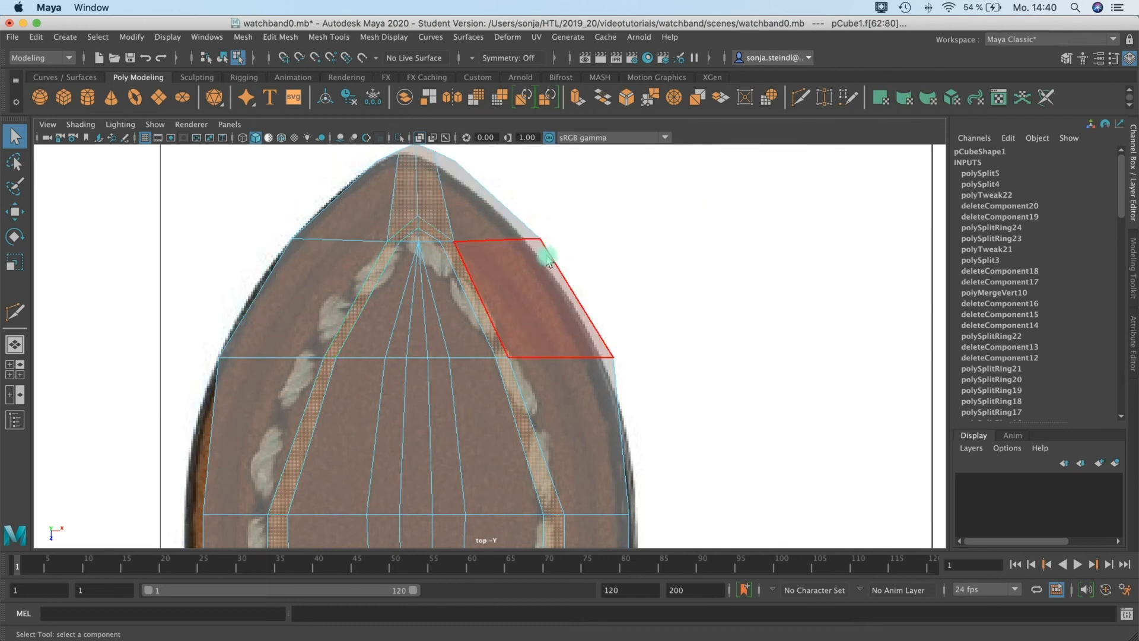
Examine the underside of the strap's tip in the perspective view, picking its vertices to check the edge layout
key(space)
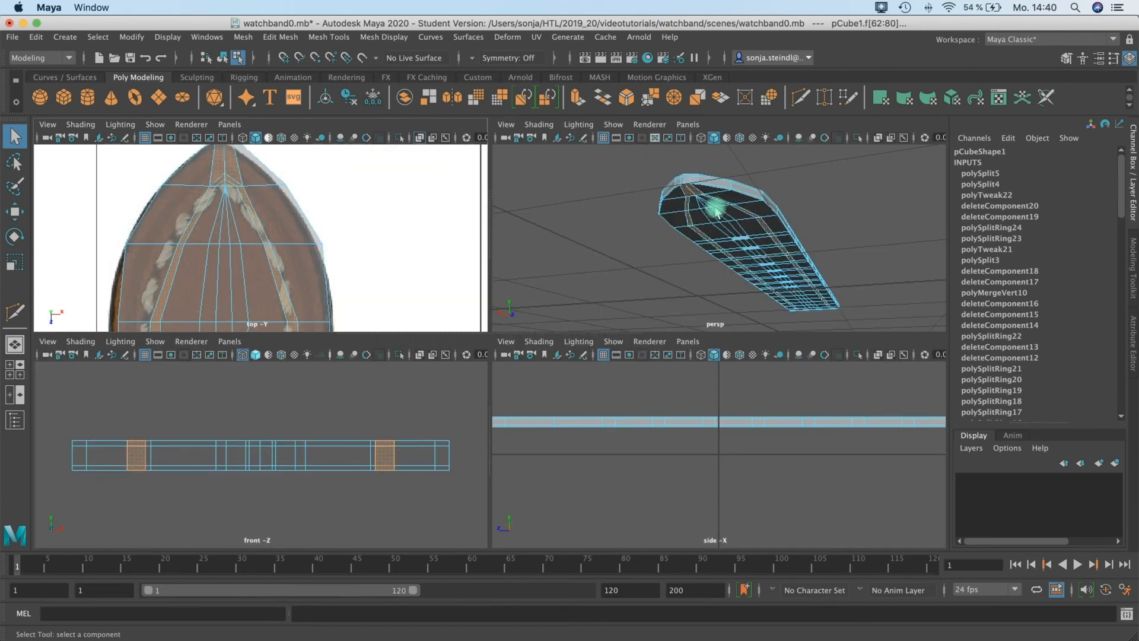
mouse_move(710, 221)
alt+mouse_down()
mouse_move(693, 228)
mouse_move(696, 215)
mouse_move(699, 229)
alt+mouse_up()
alt+middle_drag(699, 229, 739, 214)
alt+drag(739, 215, 680, 206)
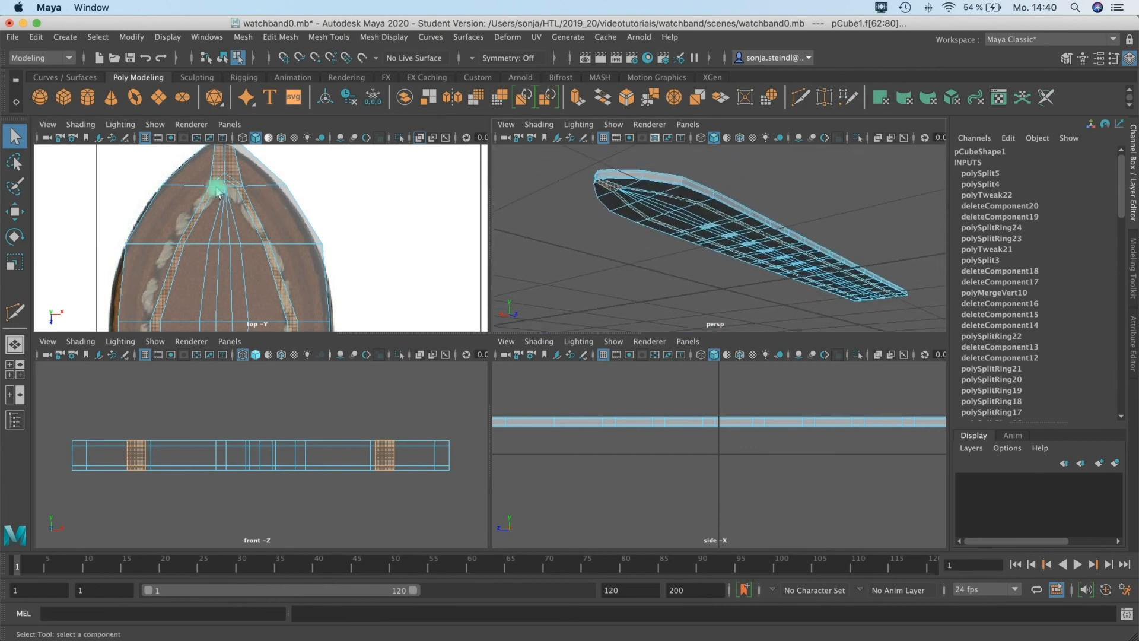
click(665, 169)
right_drag(664, 164, 587, 164)
drag(584, 161, 627, 200)
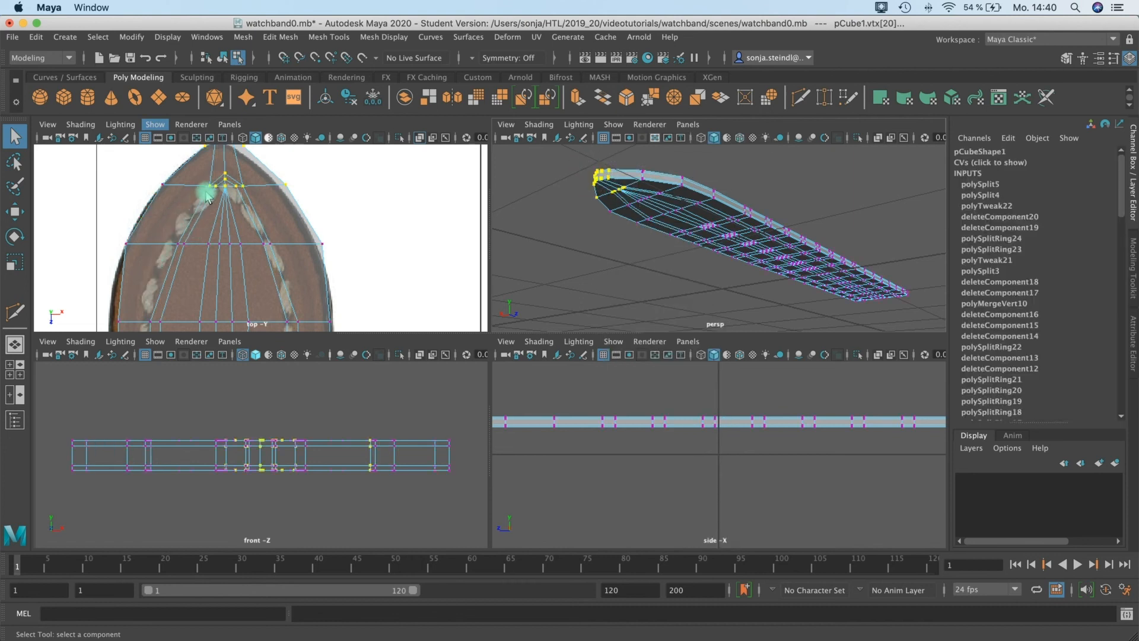
alt+right_drag(621, 193, 685, 227)
scroll(686, 227, down, 6)
alt+drag(686, 228, 655, 254)
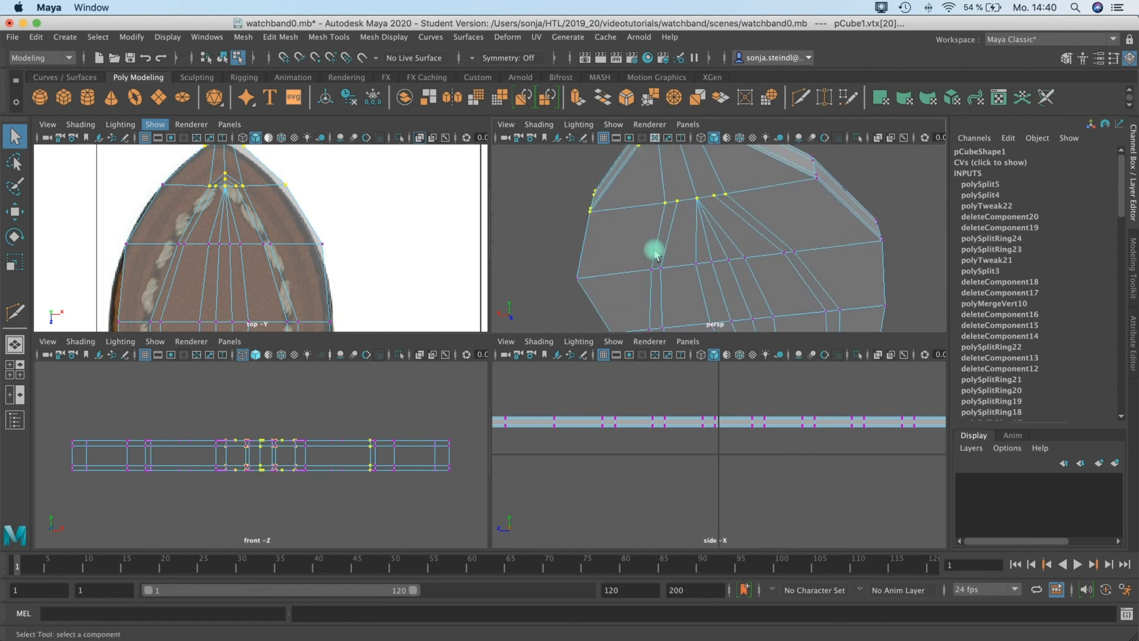
Select both inner lengthwise edge loops from the strap's underside and check how far the selection continues
click(678, 204)
right_click(675, 214)
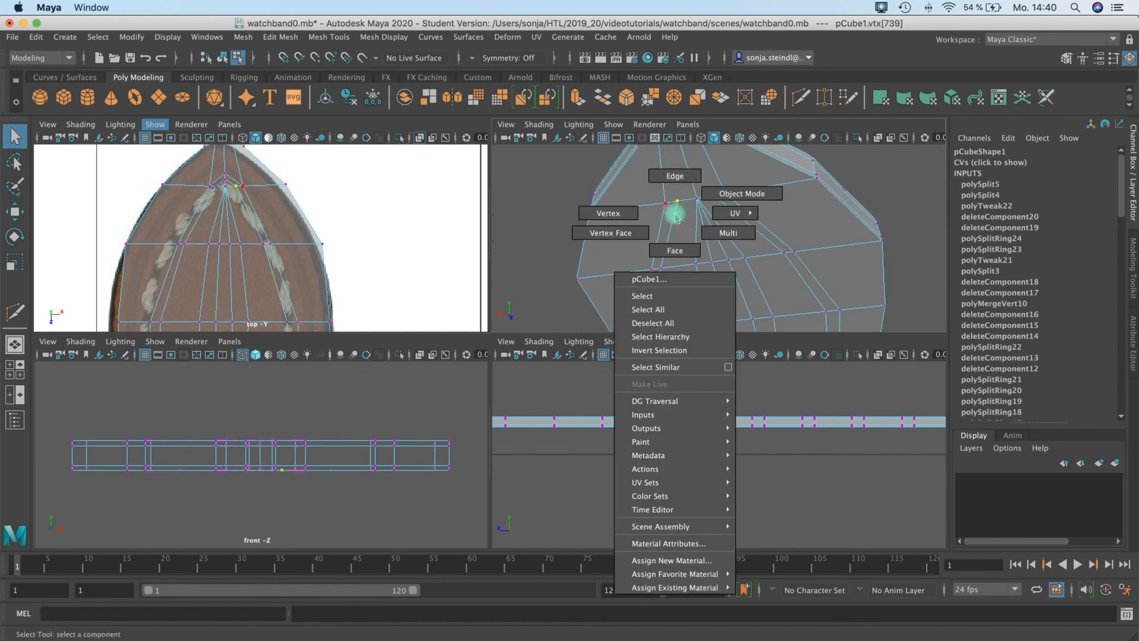
right_drag(673, 206, 675, 176)
double_click(671, 216)
shift+double_click(738, 215)
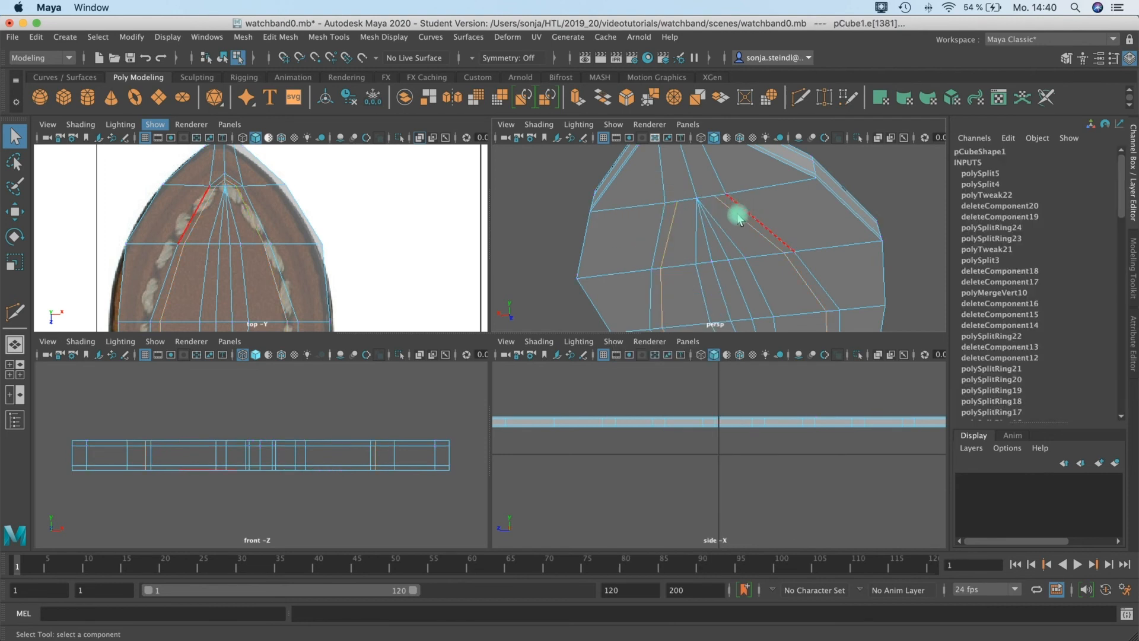
alt+drag(833, 214, 718, 261)
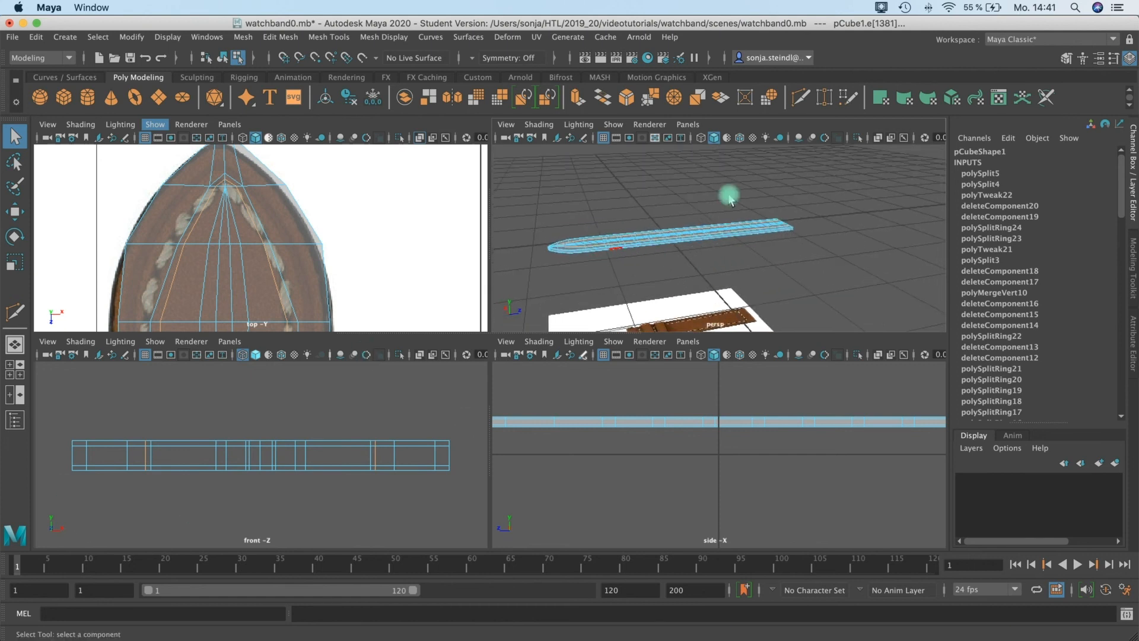
alt+drag(809, 255, 669, 259)
alt+right_drag(668, 259, 875, 237)
Try to delete the selected inner edge loops, and undo the deletion
click(158, 475)
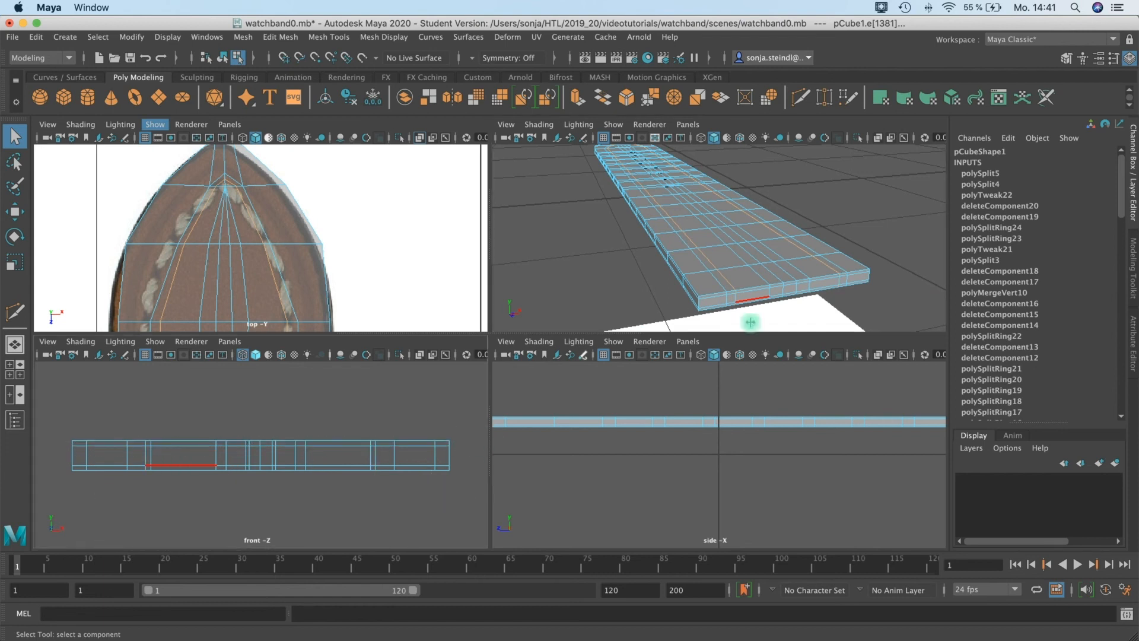
alt+drag(831, 254, 734, 283)
click(733, 266)
key(ctrl+z)
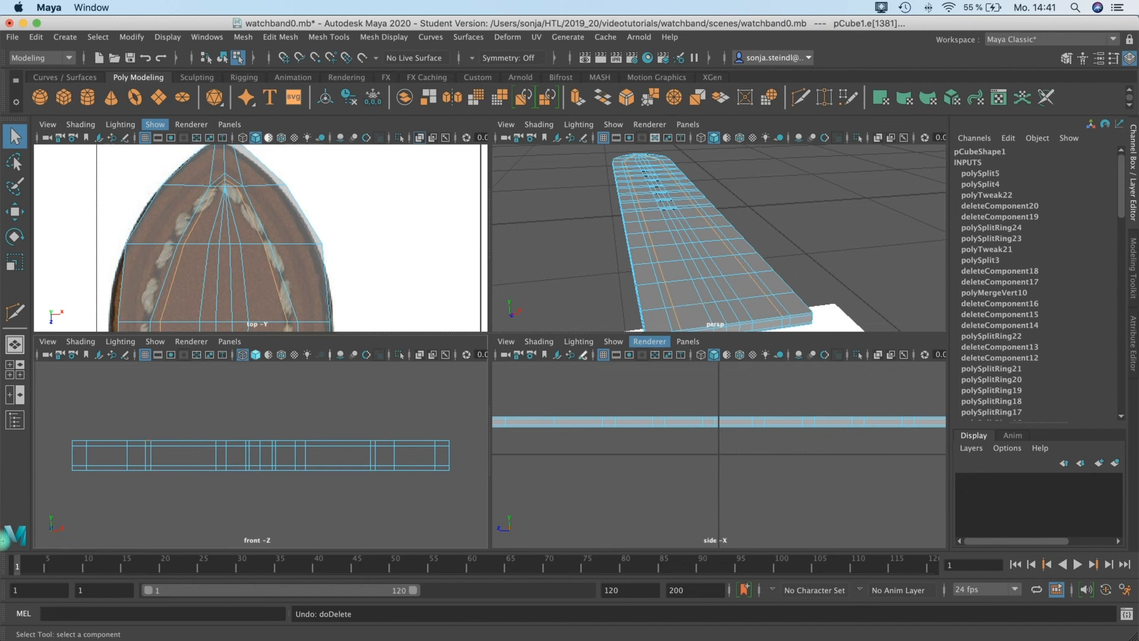
key(super+z)
Try to box-deselect unwanted edges of the selected inner loops in the front view, and undo the selection changes
click(61, 446)
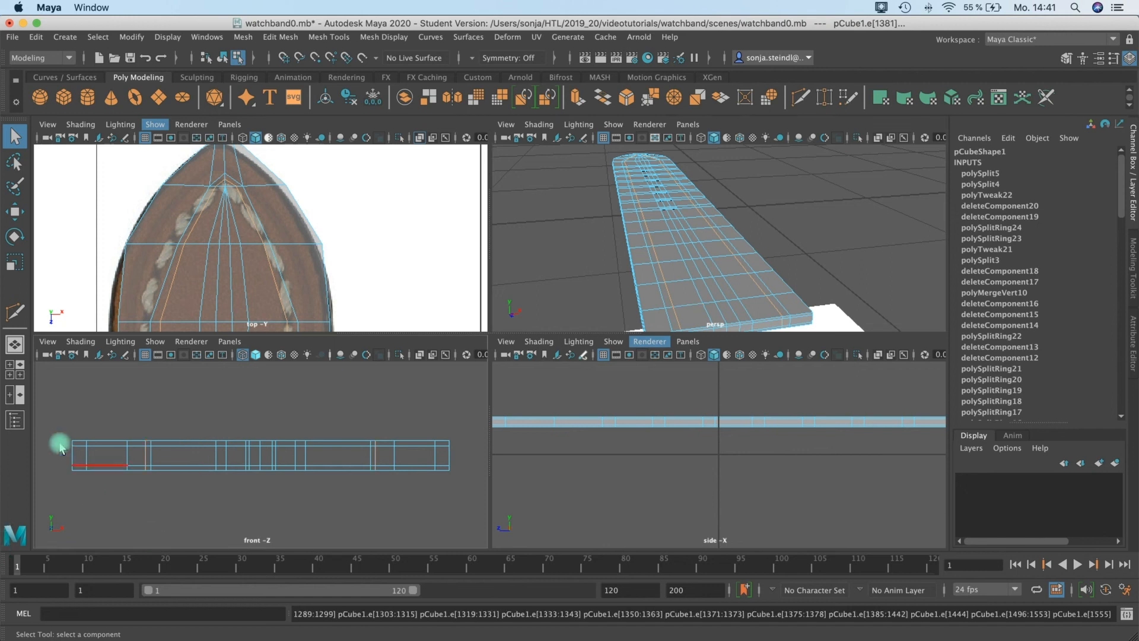
alt+drag(57, 438, 363, 469)
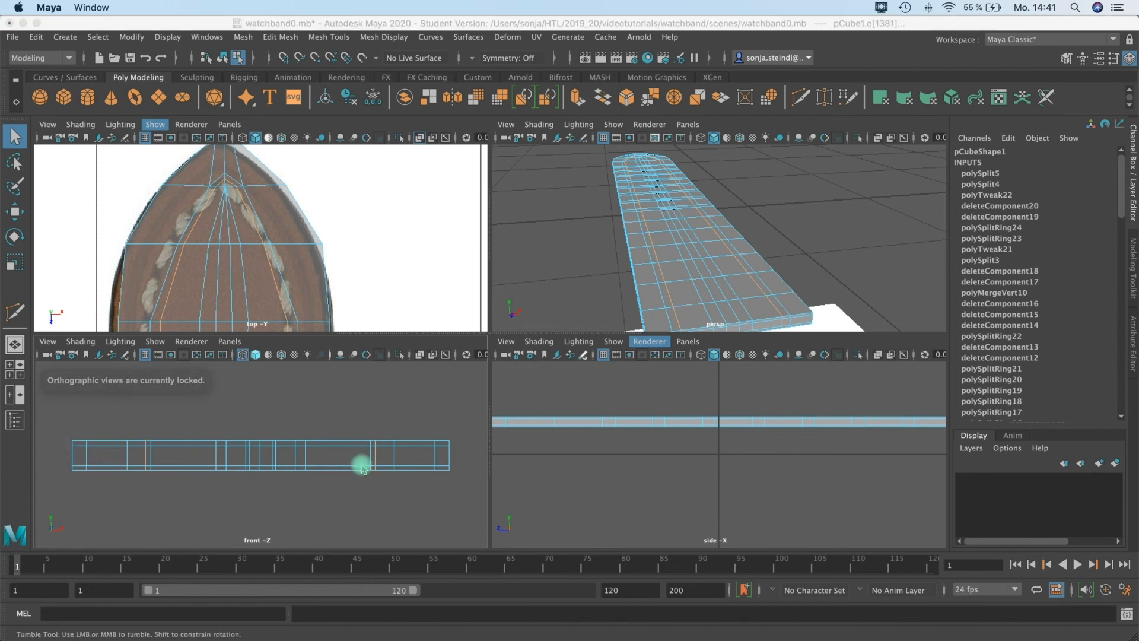
drag(59, 429, 474, 471)
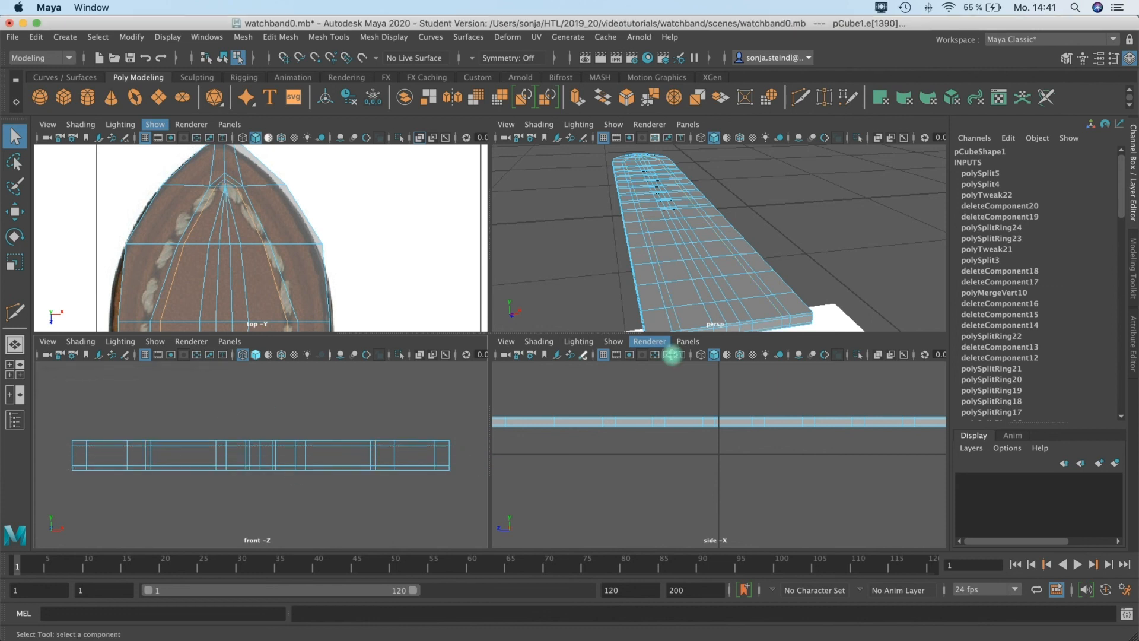
key(z)
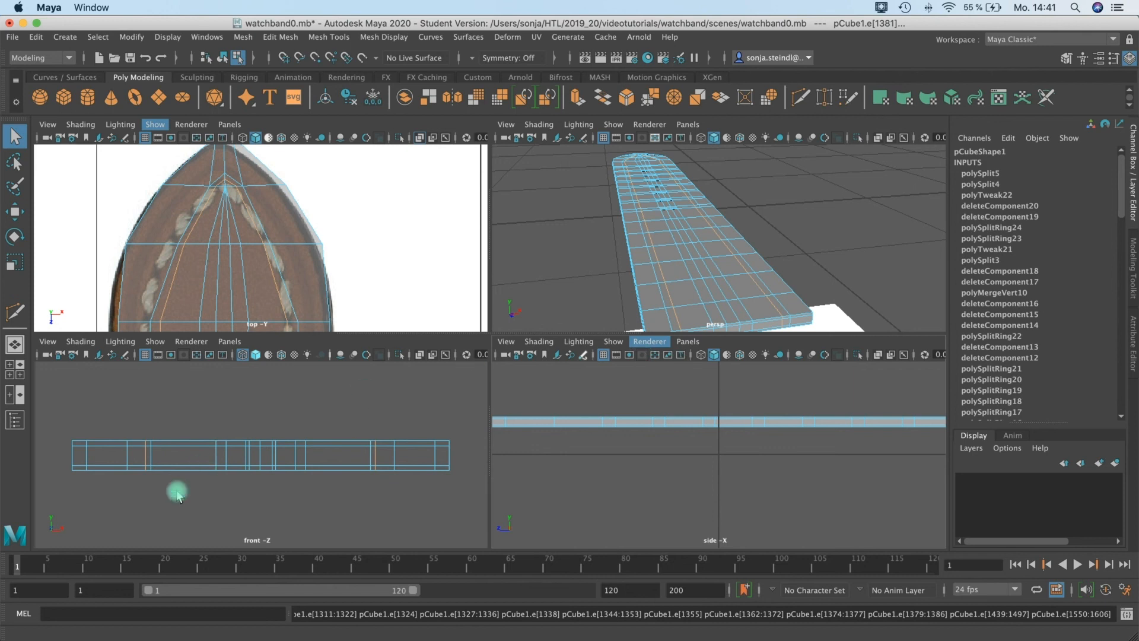
drag(48, 504, 460, 445)
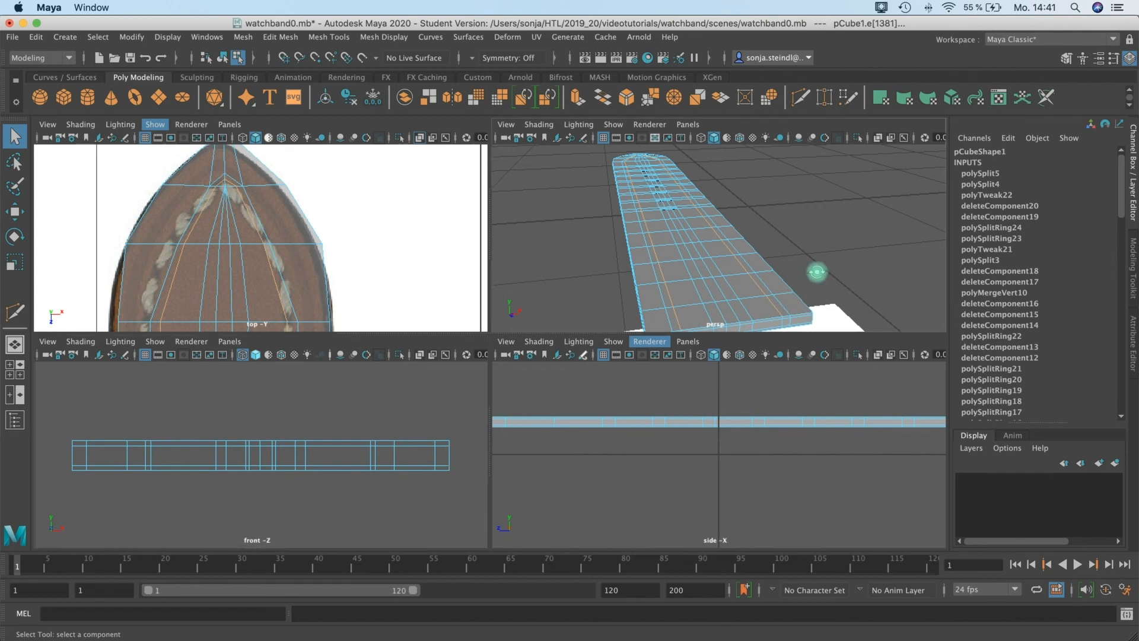
scroll(819, 273, down, 5)
click(401, 468)
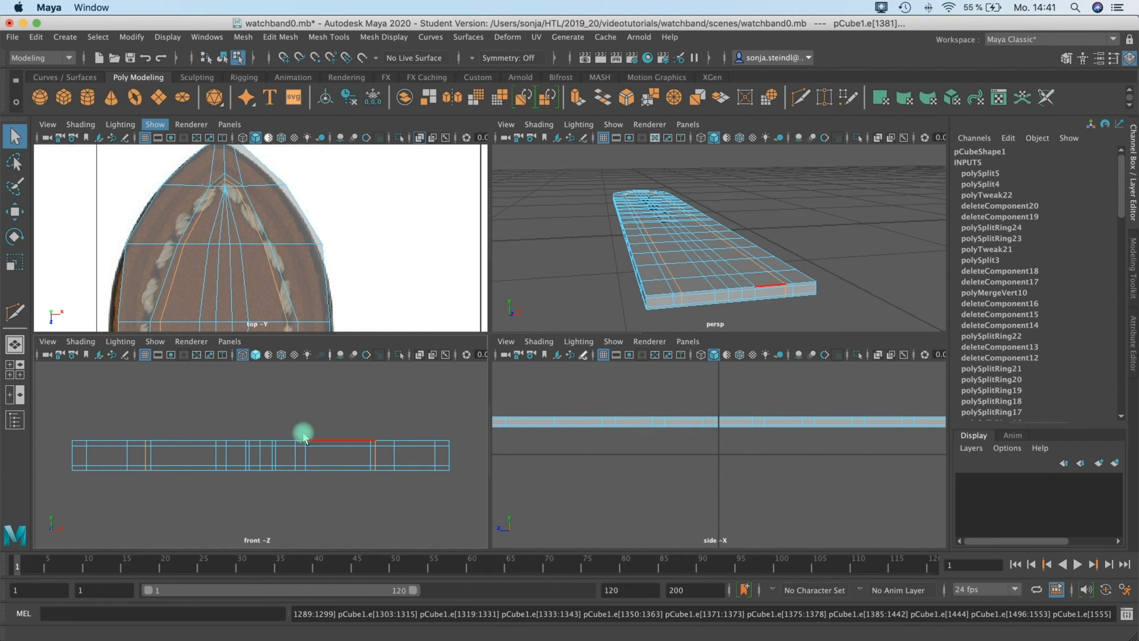
Deselect the top-surface edges in the front view and delete the remaining inner loop edges around the strap's end and underside
drag(64, 428, 461, 443)
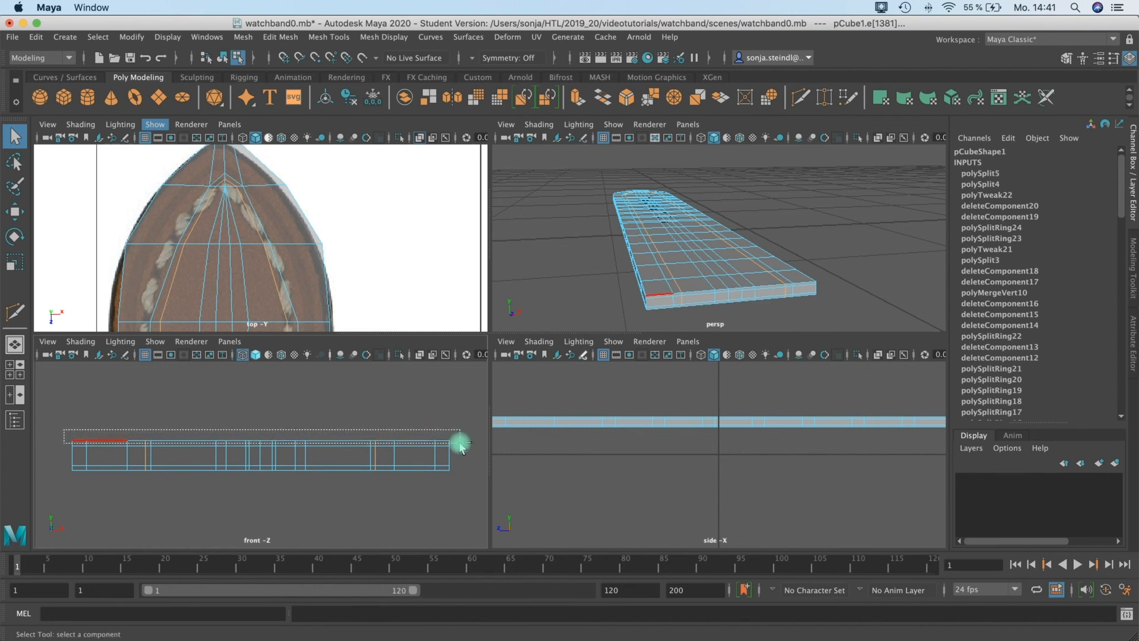
click(823, 239)
alt+drag(699, 283, 722, 275)
click(721, 279)
click(709, 249)
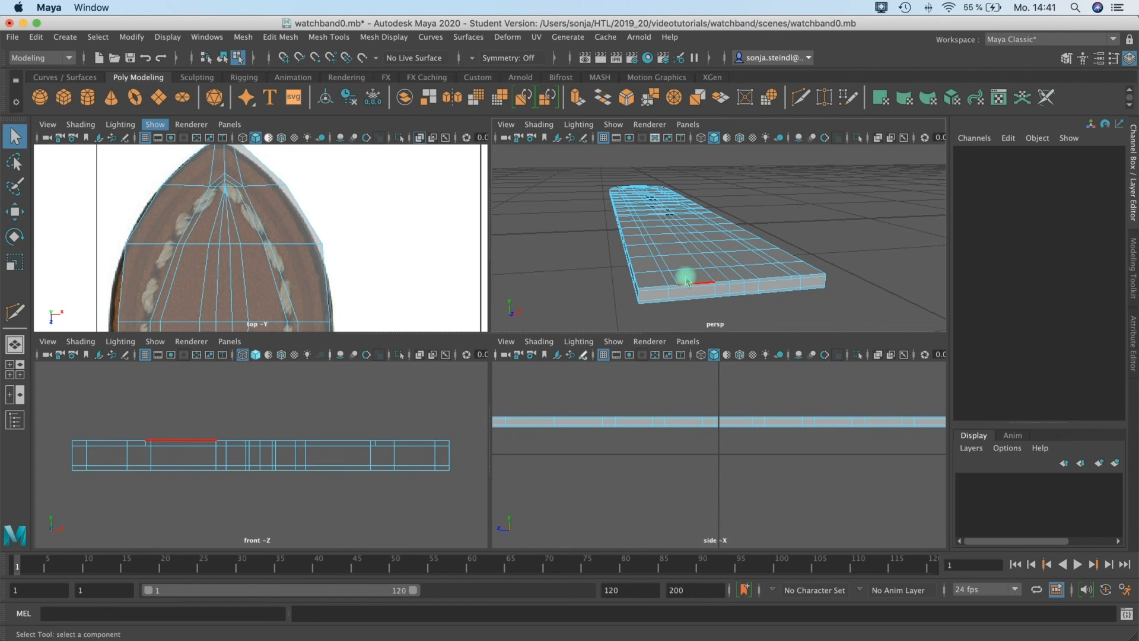
Try to weld a leftover short edge on the strap's square end face with Target Weld, and undo the merge
key(space)
alt+drag(504, 344, 520, 205)
scroll(511, 356, up, 5)
click(801, 100)
click(822, 100)
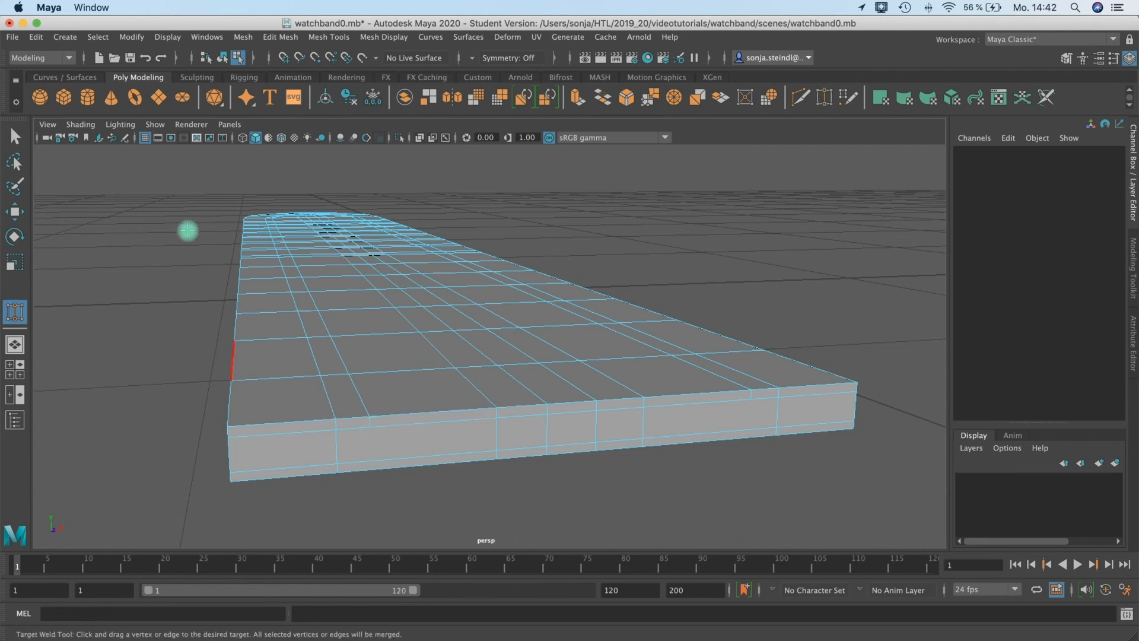
click(15, 136)
right_drag(358, 323, 336, 359)
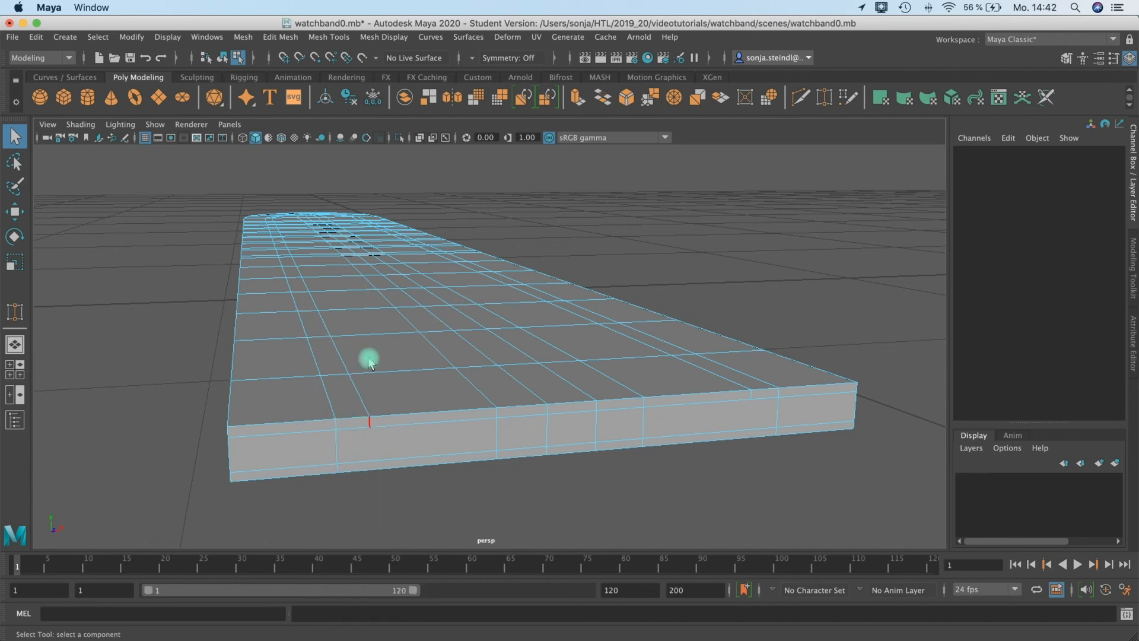
click(826, 99)
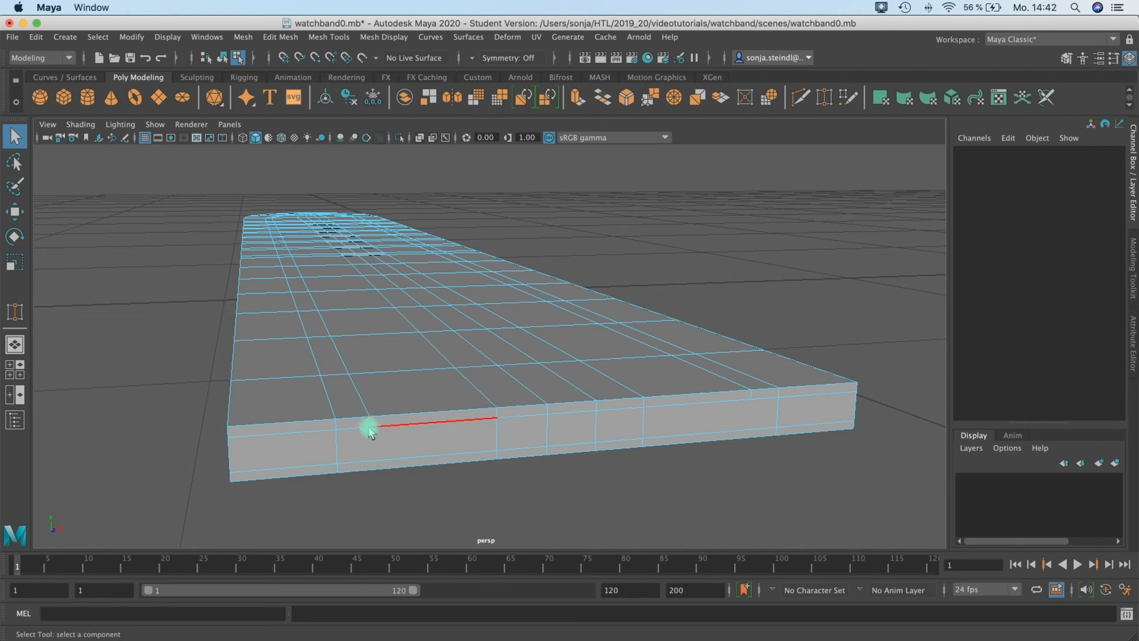
click(348, 432)
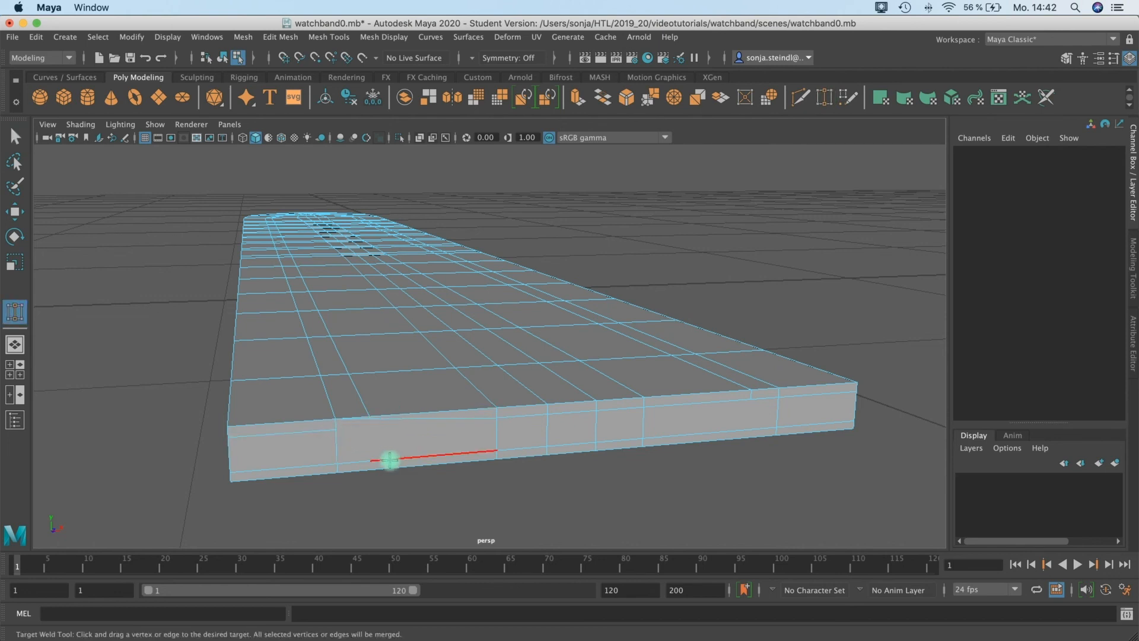
key(super+z)
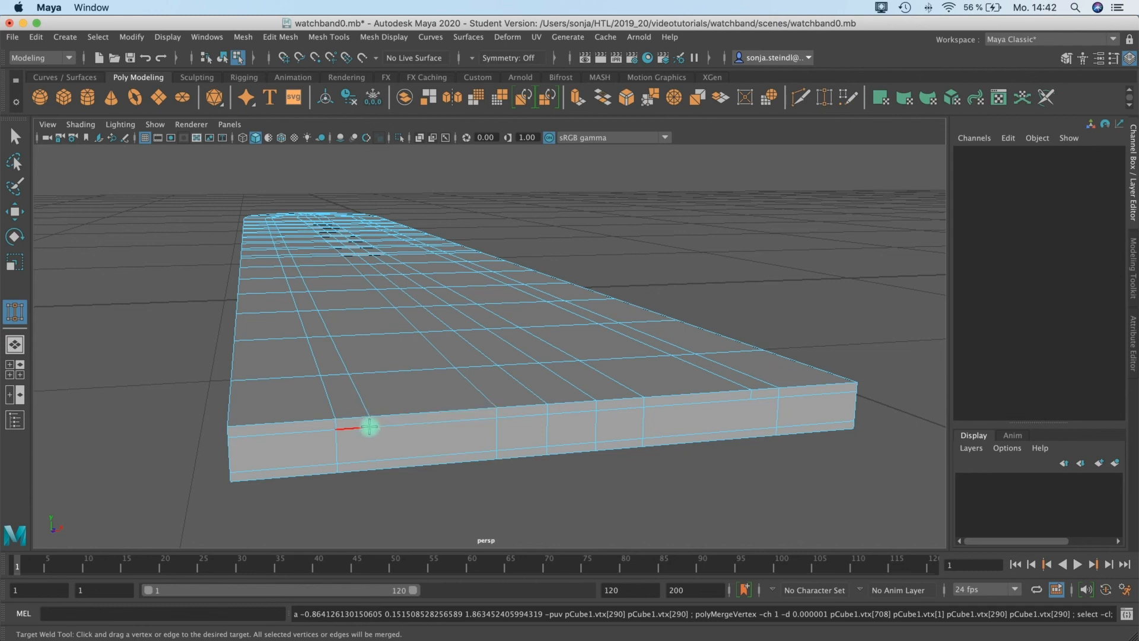
Delete the stray vertices left by the removed edges, and weld the two leftover end-face vertices to their outer neighbours
right_drag(368, 423, 314, 327)
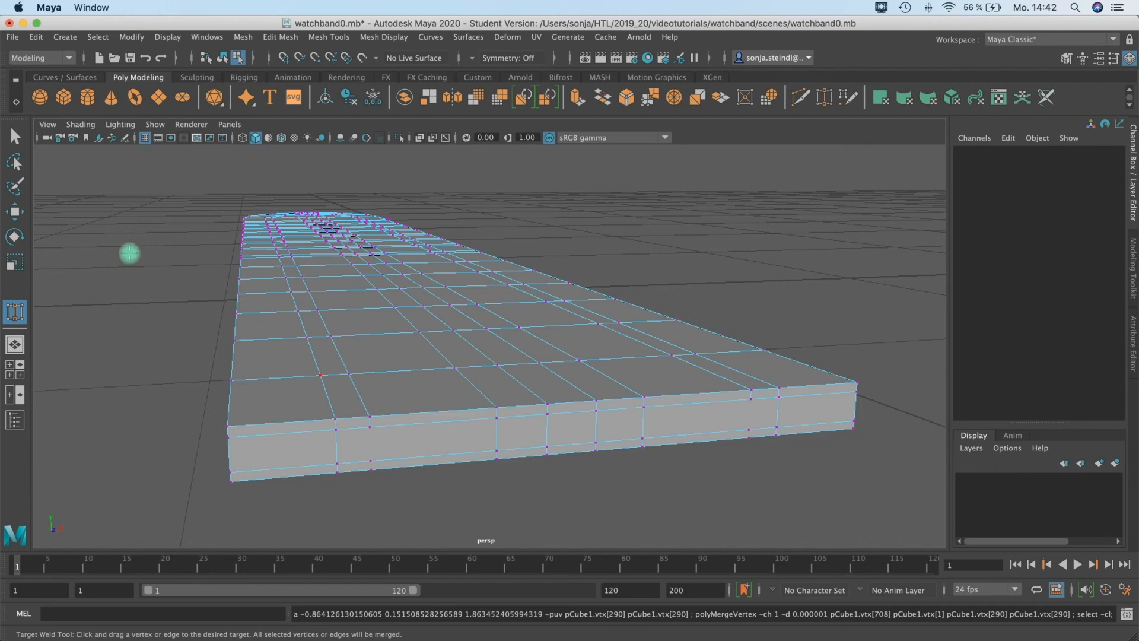
key(q)
drag(153, 164, 935, 540)
click(388, 389)
click(799, 104)
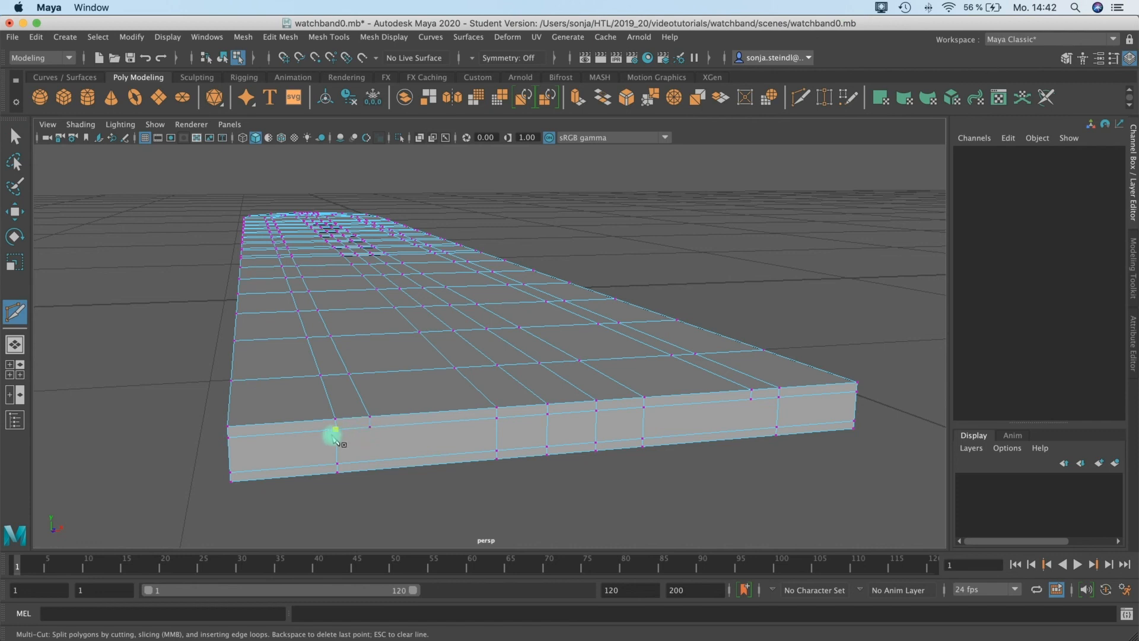
click(825, 99)
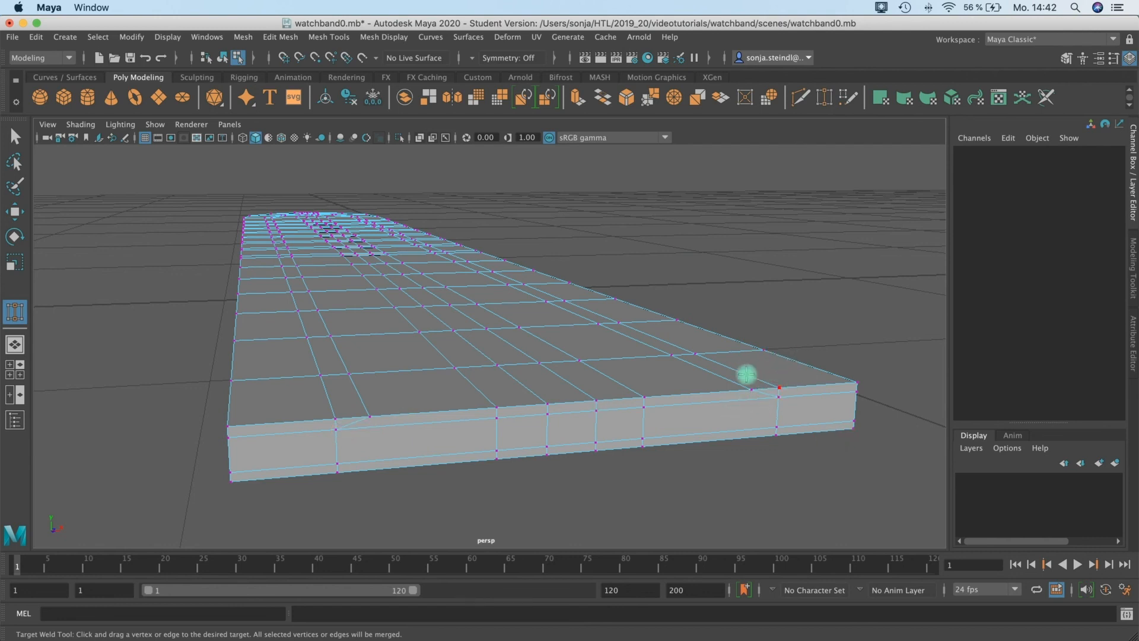
Insert a crosswise edge loop along the inner side of the crosswise stitch row near the strap's square end
alt+drag(519, 330, 489, 350)
alt+middle_drag(489, 349, 398, 321)
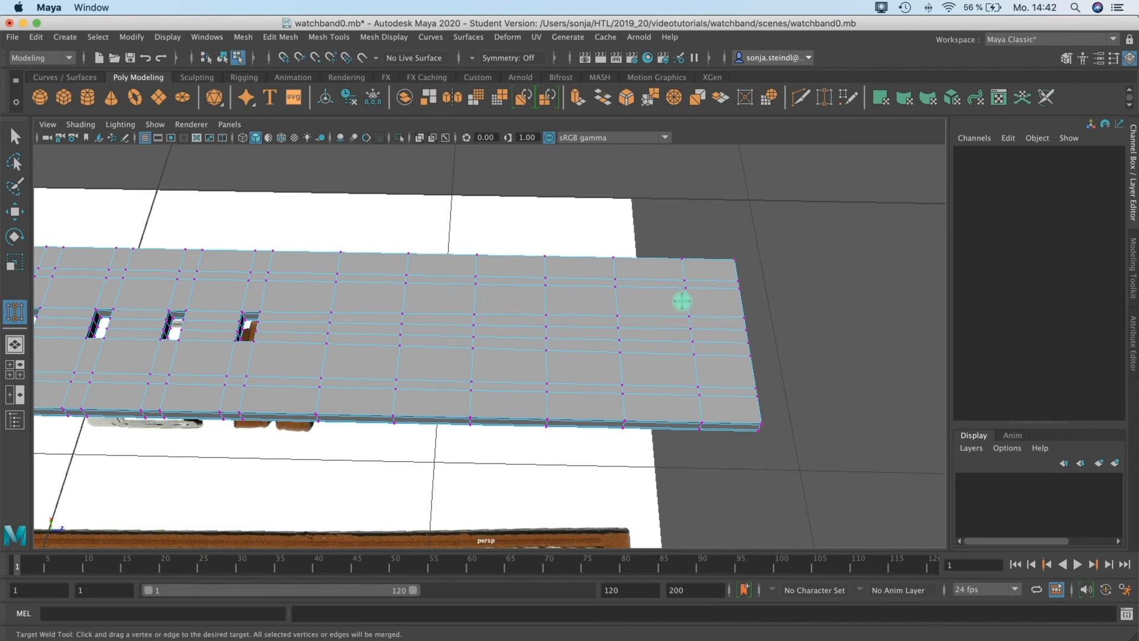
key(space)
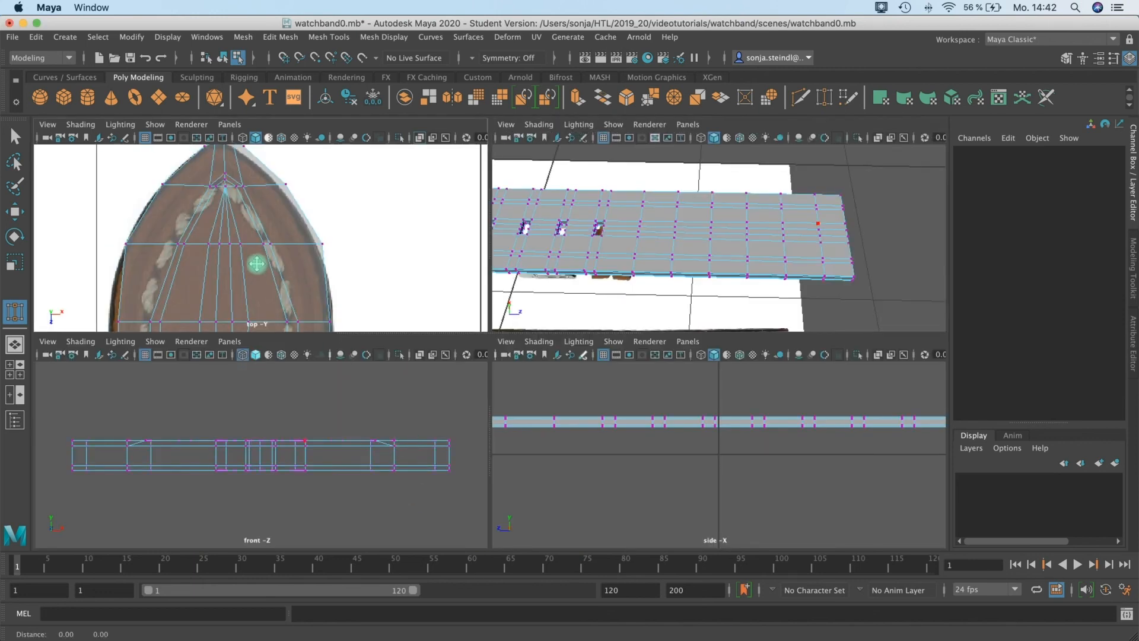
alt+middle_drag(281, 245, 283, 256)
alt+middle_drag(254, 203, 258, 254)
key(q)
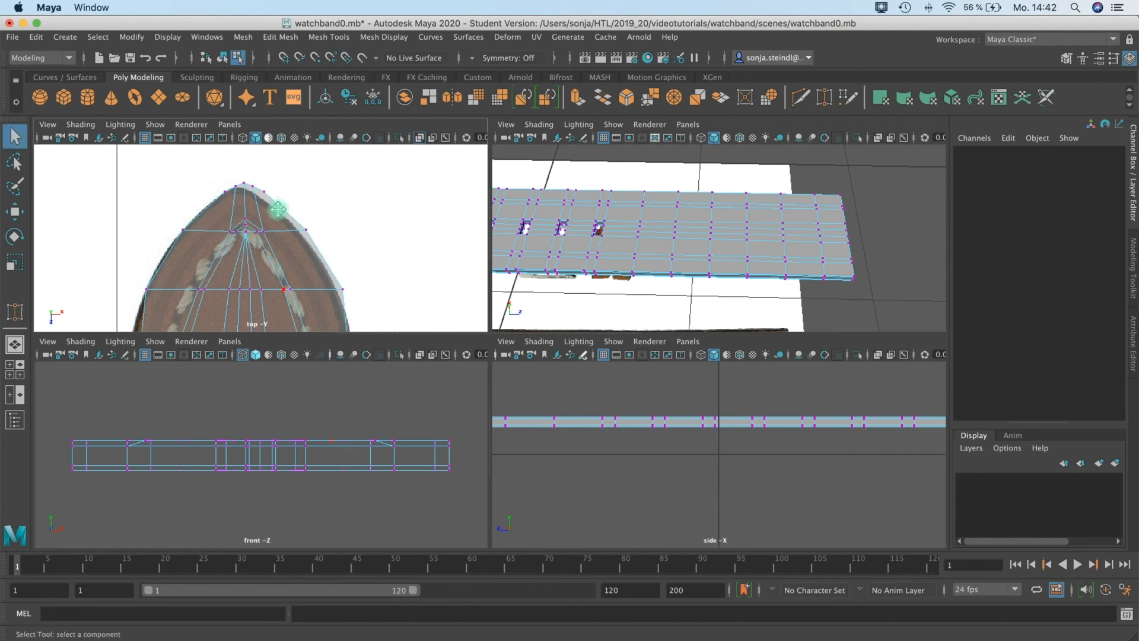
alt+middle_drag(279, 214, 293, 192)
alt+middle_drag(260, 277, 273, 190)
mouse_move(281, 297)
alt+middle_down()
mouse_move(267, 234)
mouse_move(308, 117)
alt+middle_up()
mouse_move(314, 276)
alt+middle_down()
mouse_move(307, 164)
mouse_move(305, 262)
mouse_move(311, 211)
mouse_move(354, 220)
alt+middle_up()
click(209, 209)
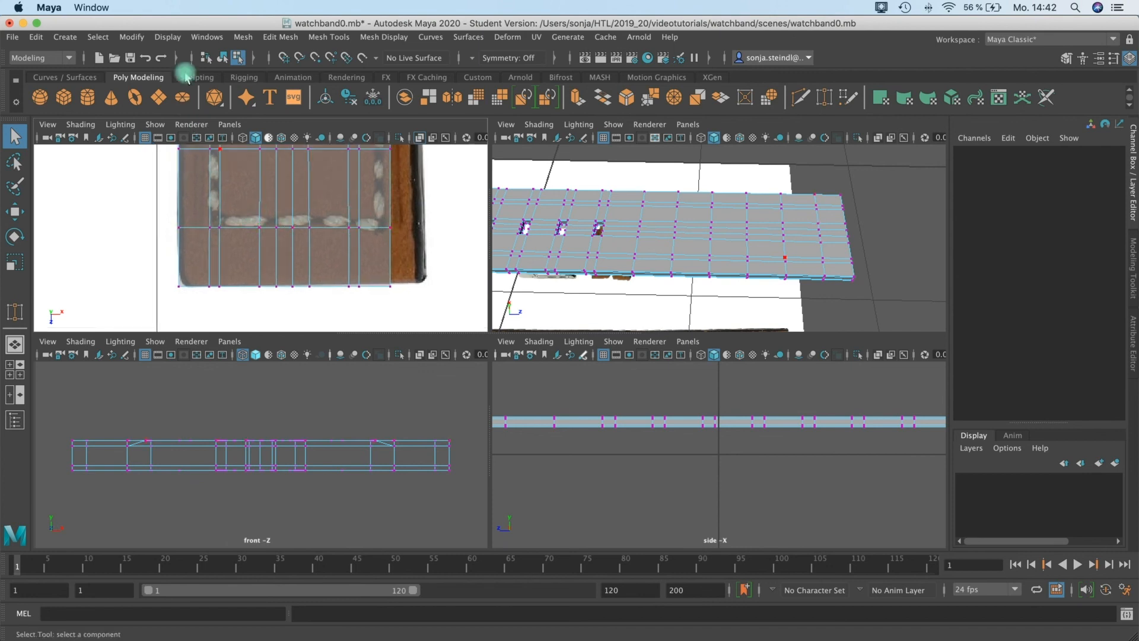
click(243, 37)
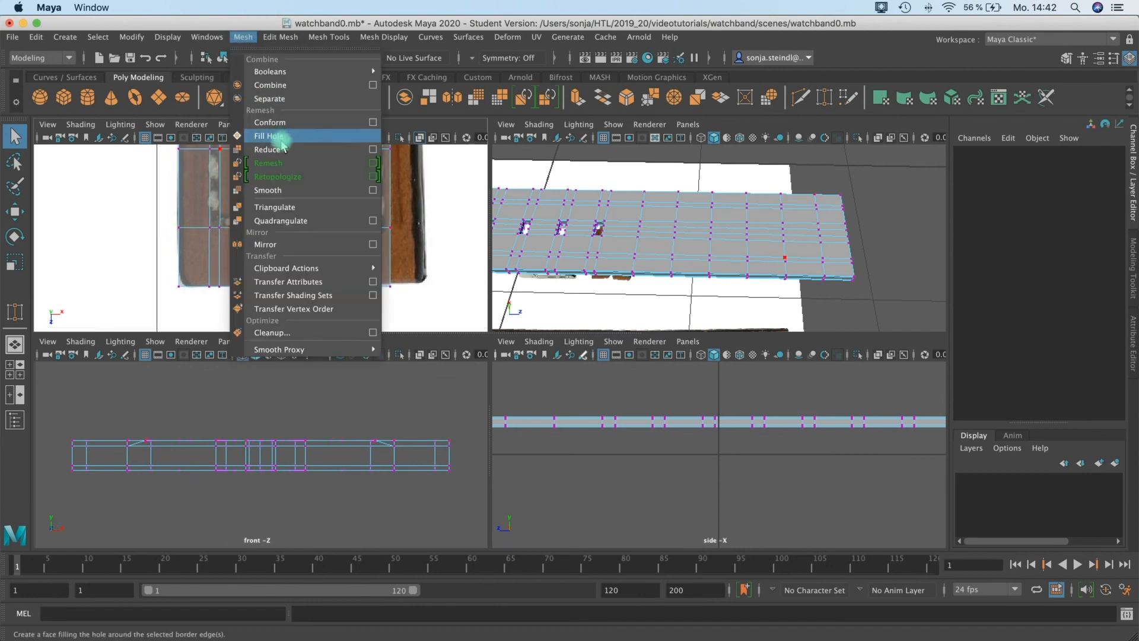
click(342, 38)
click(342, 38)
click(371, 145)
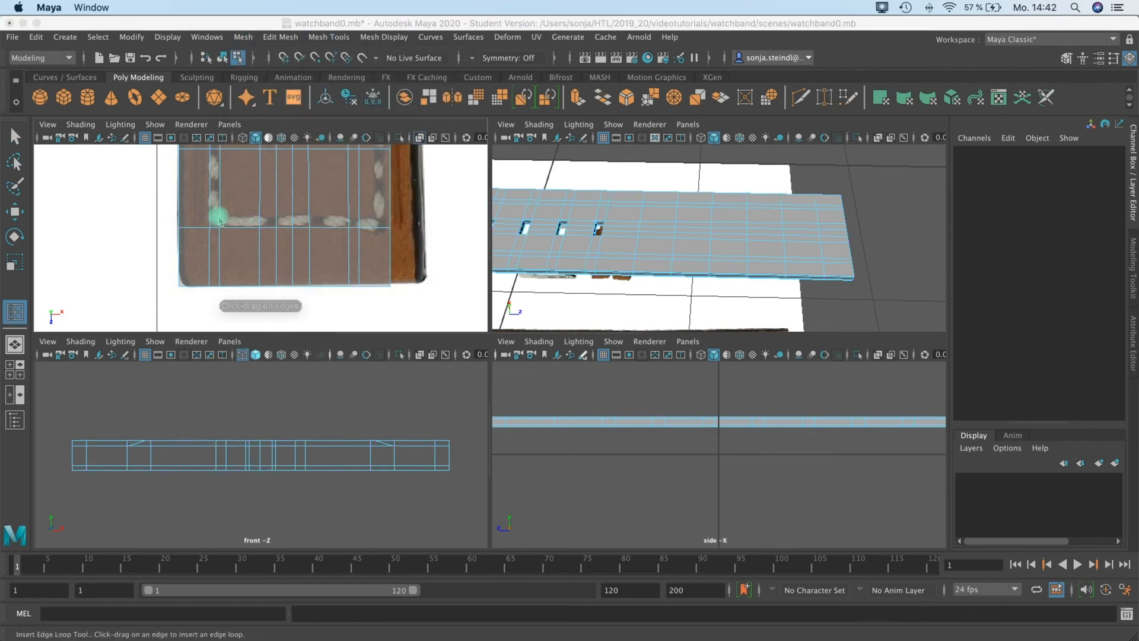
drag(408, 191, 348, 189)
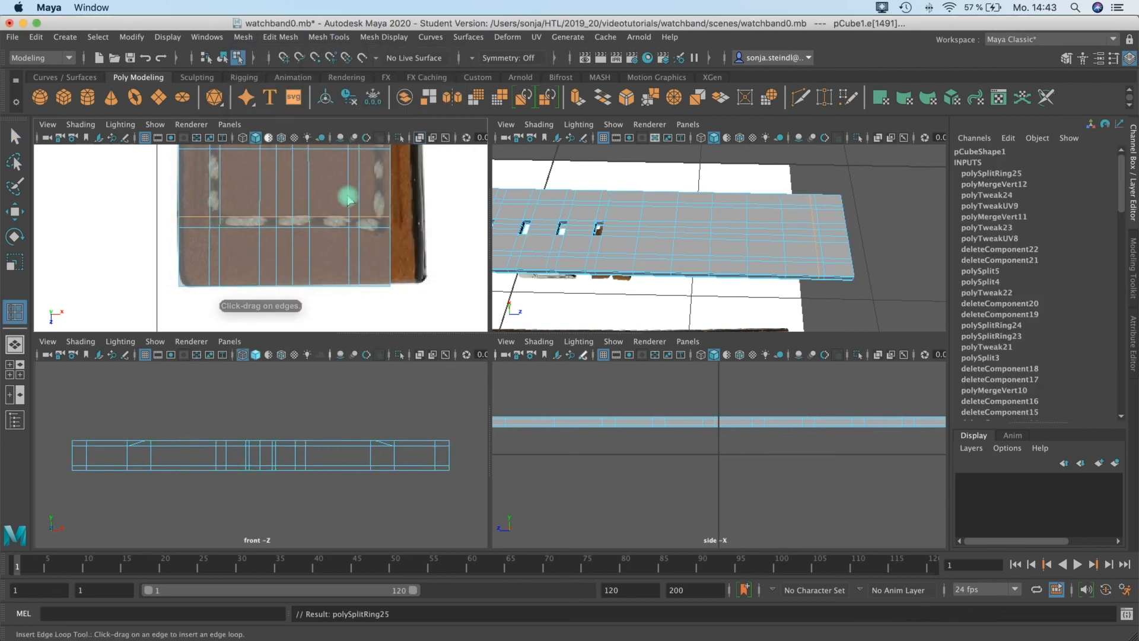
click(13, 138)
Select the narrow face loop that follows the stitch lines along the strap's long sides and around its pointed tip
alt+middle_drag(627, 234, 692, 268)
alt+middle_drag(706, 225, 700, 236)
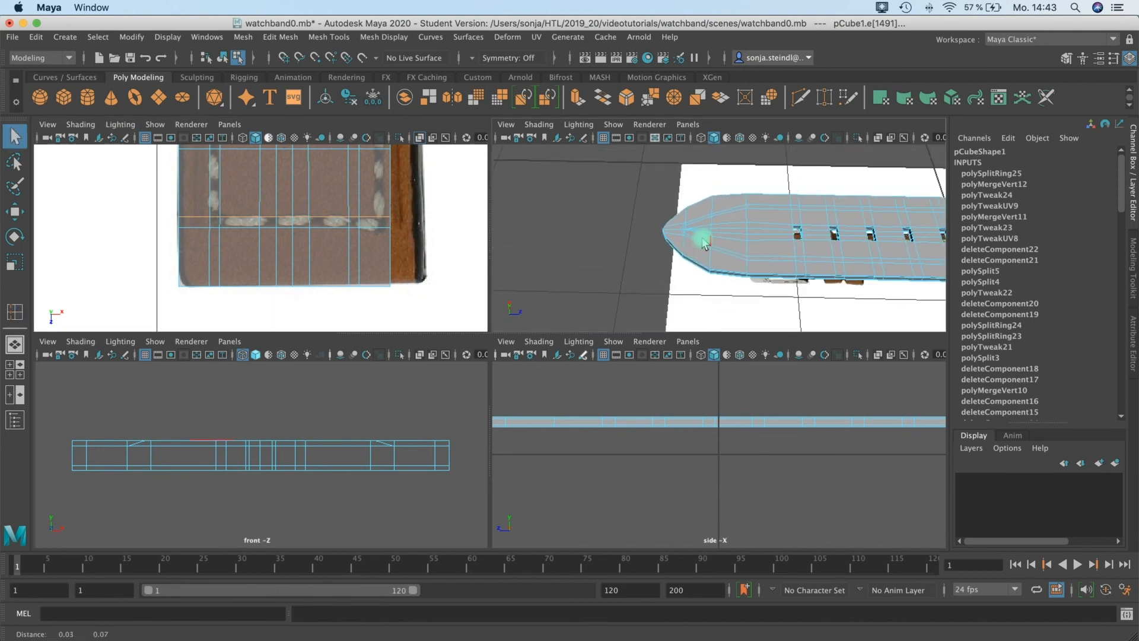
alt+right_drag(700, 237, 831, 204)
alt+middle_drag(801, 210, 787, 216)
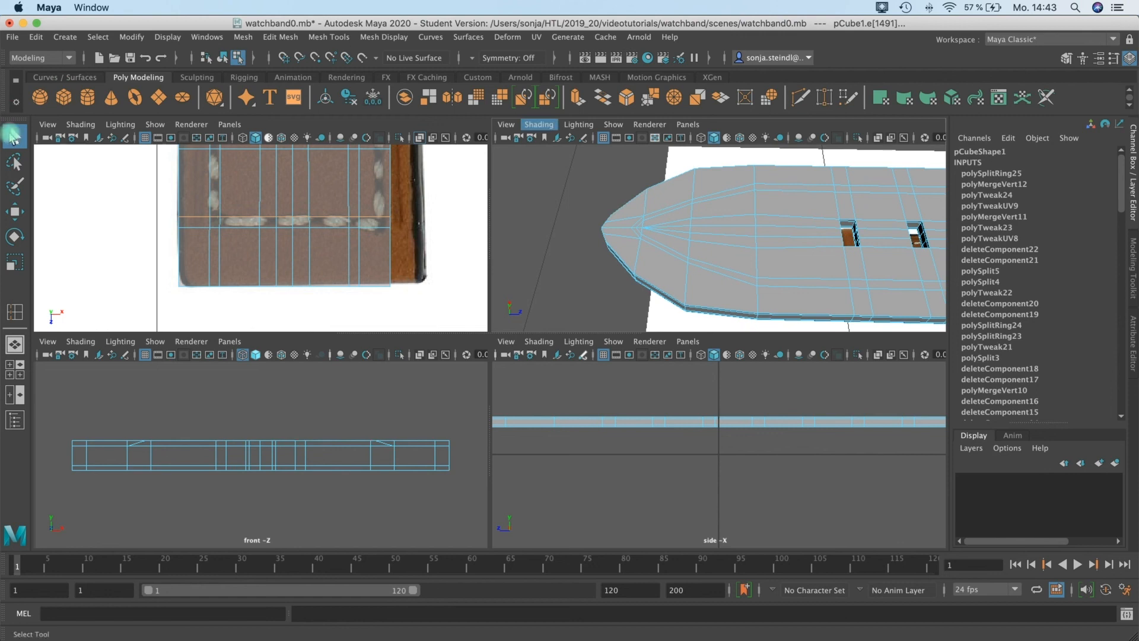
alt+drag(621, 254, 640, 242)
alt+drag(681, 228, 689, 290)
scroll(734, 258, up, 3)
mouse_move(644, 258)
right_down()
mouse_move(660, 228)
mouse_move(663, 265)
right_up()
click(665, 226)
double_click(652, 250)
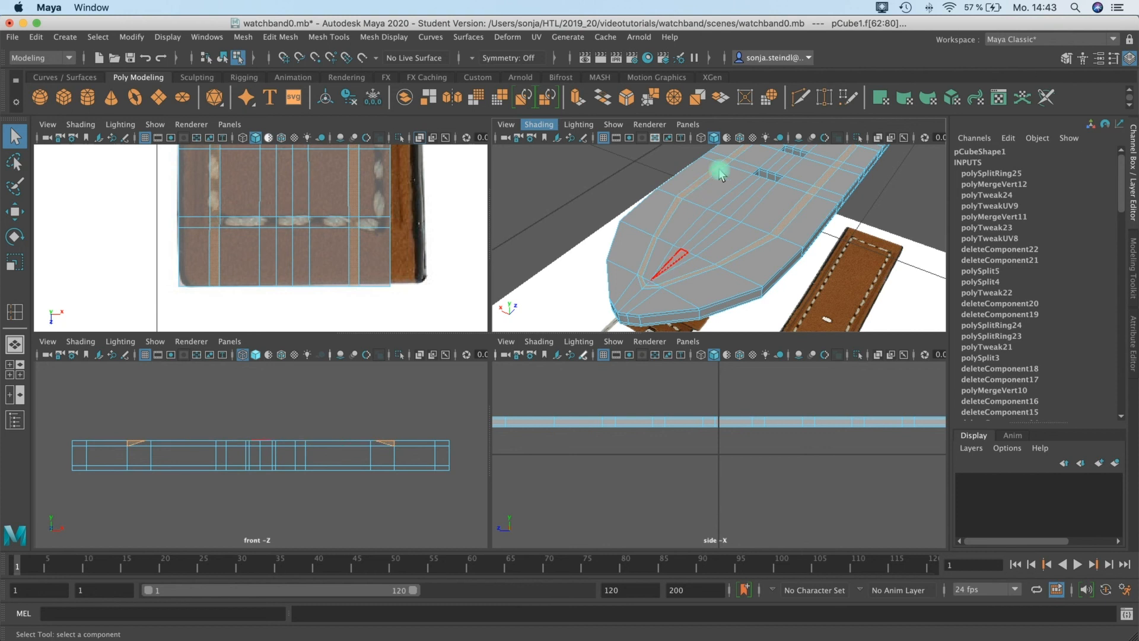
Add the narrow crosswise faces near the square end to the selection and deselect the lengthwise strip faces beyond them
alt+middle_drag(813, 219, 803, 230)
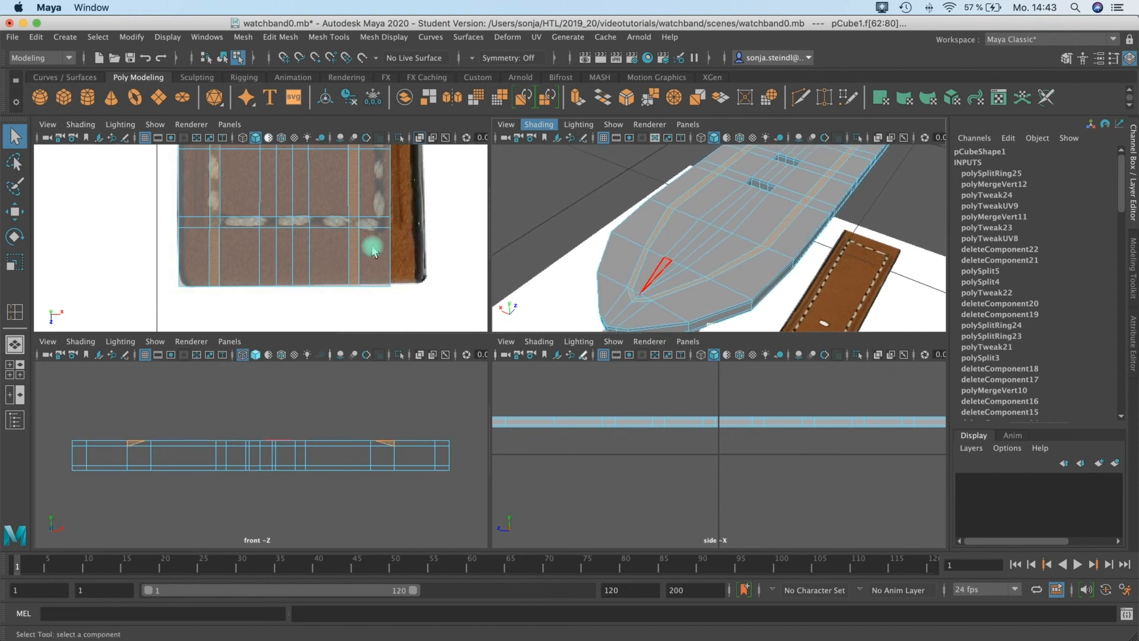
alt+drag(713, 254, 696, 174)
alt+middle_drag(696, 174, 724, 211)
alt+drag(725, 212, 682, 254)
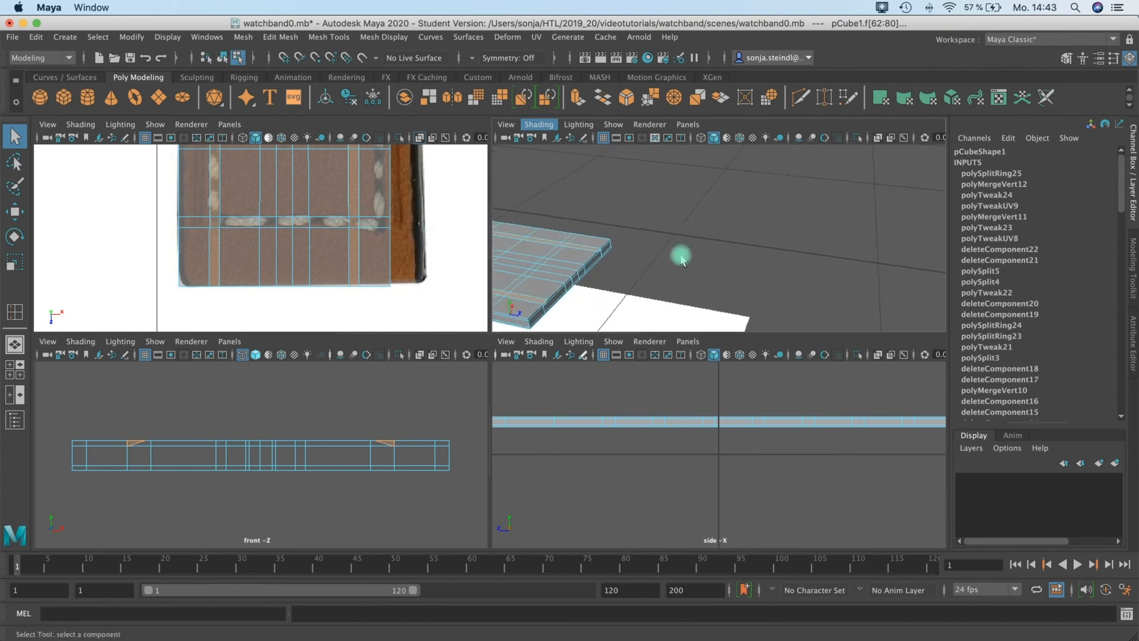
alt+middle_drag(682, 255, 804, 226)
alt+right_drag(803, 227, 831, 224)
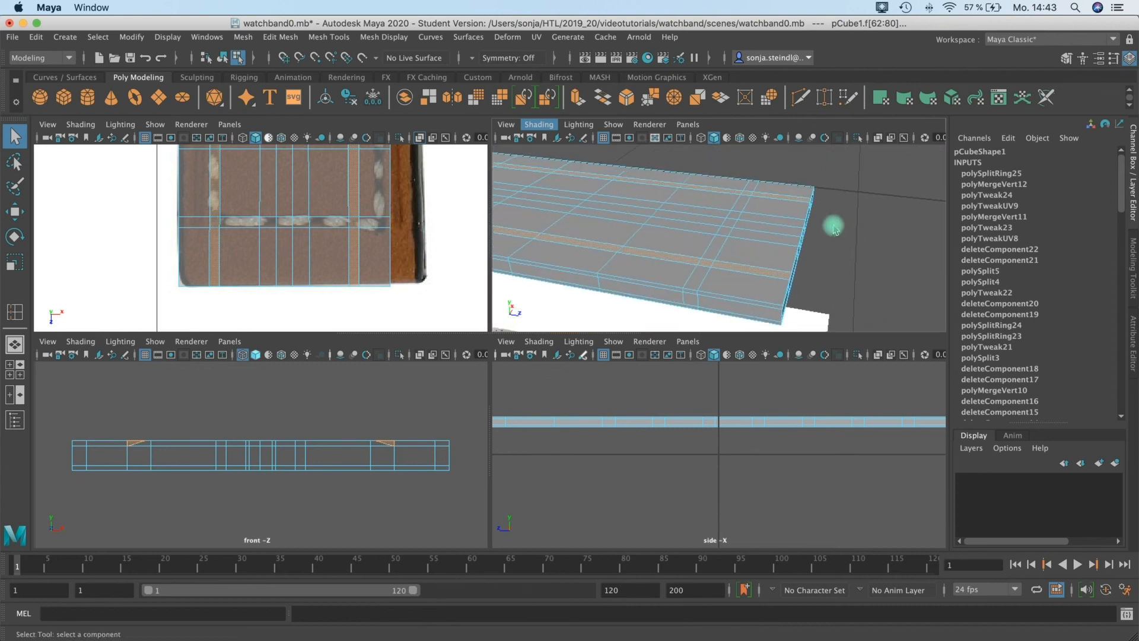
key(space)
alt+drag(584, 324, 550, 196)
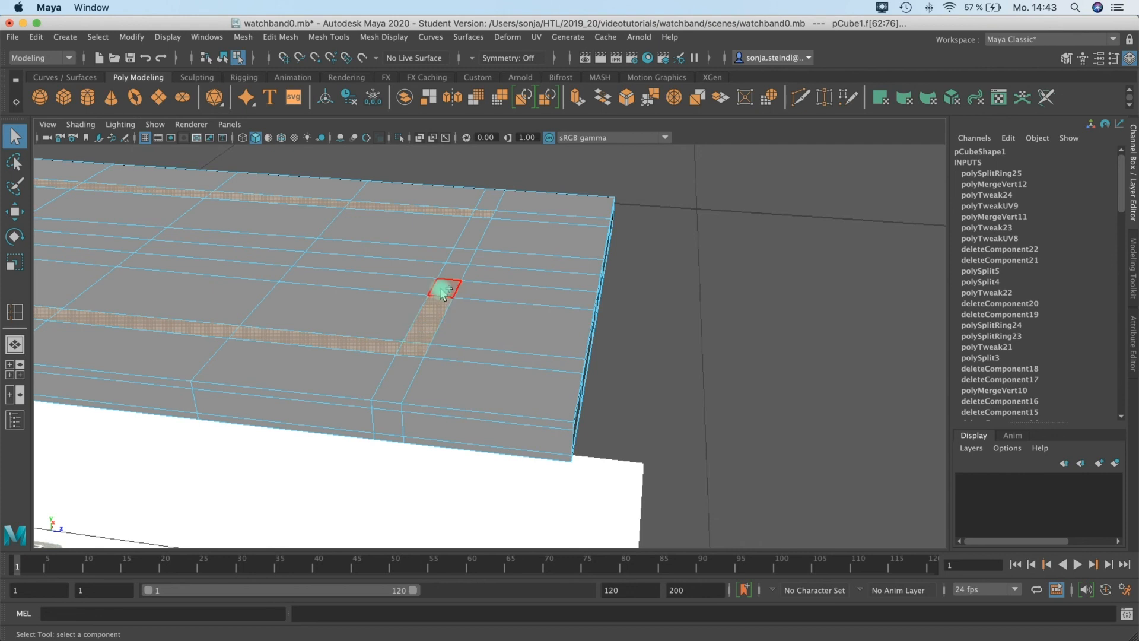
alt+right_drag(610, 308, 580, 293)
key(space)
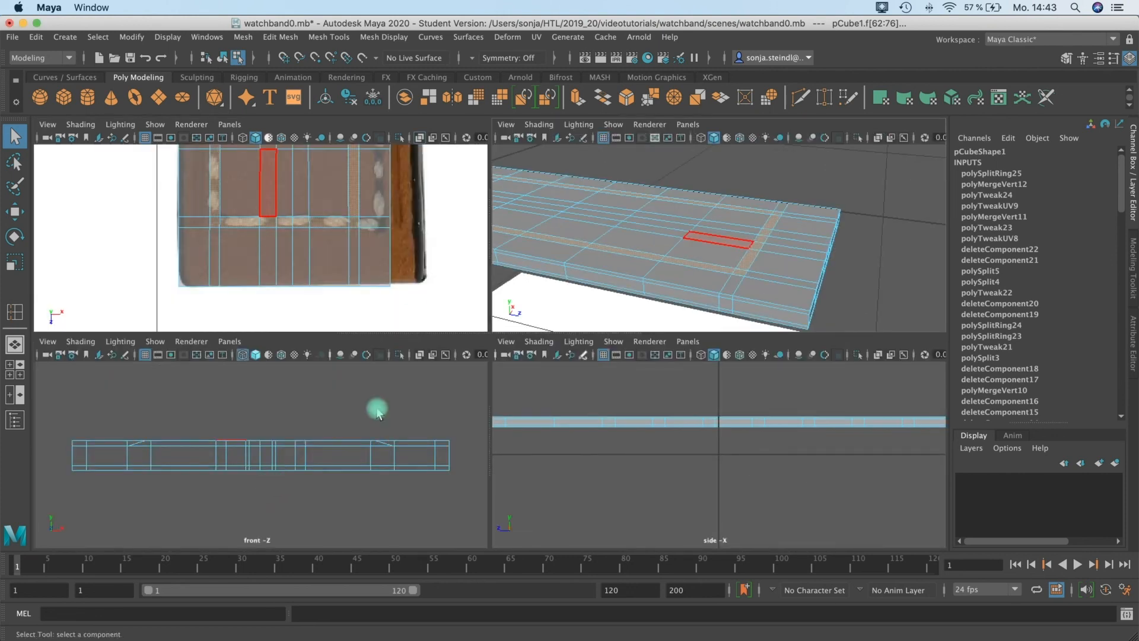
Extrude the selected stitch-line faces and push them down into the strap to form a recessed groove
alt+drag(758, 231, 671, 244)
alt+right_drag(671, 244, 636, 257)
alt+middle_drag(636, 257, 816, 257)
alt+middle_drag(608, 255, 651, 257)
alt+right_drag(651, 257, 705, 260)
alt+middle_drag(561, 253, 714, 264)
alt+right_drag(715, 265, 837, 261)
alt+middle_drag(716, 248, 669, 233)
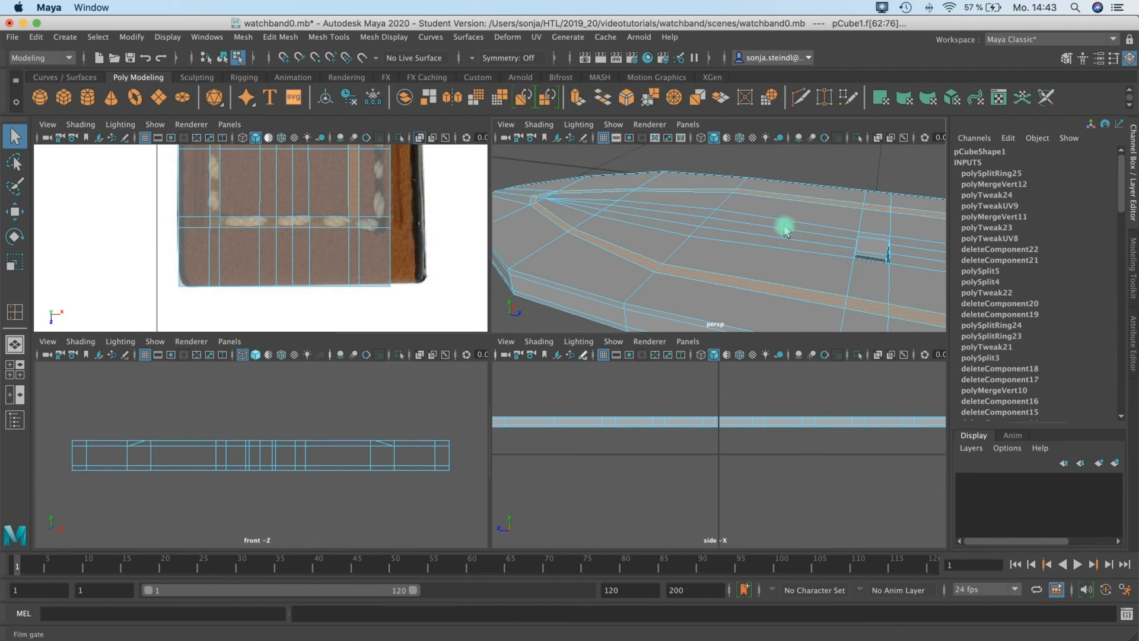
key(ctrl+e)
alt+drag(824, 235, 725, 244)
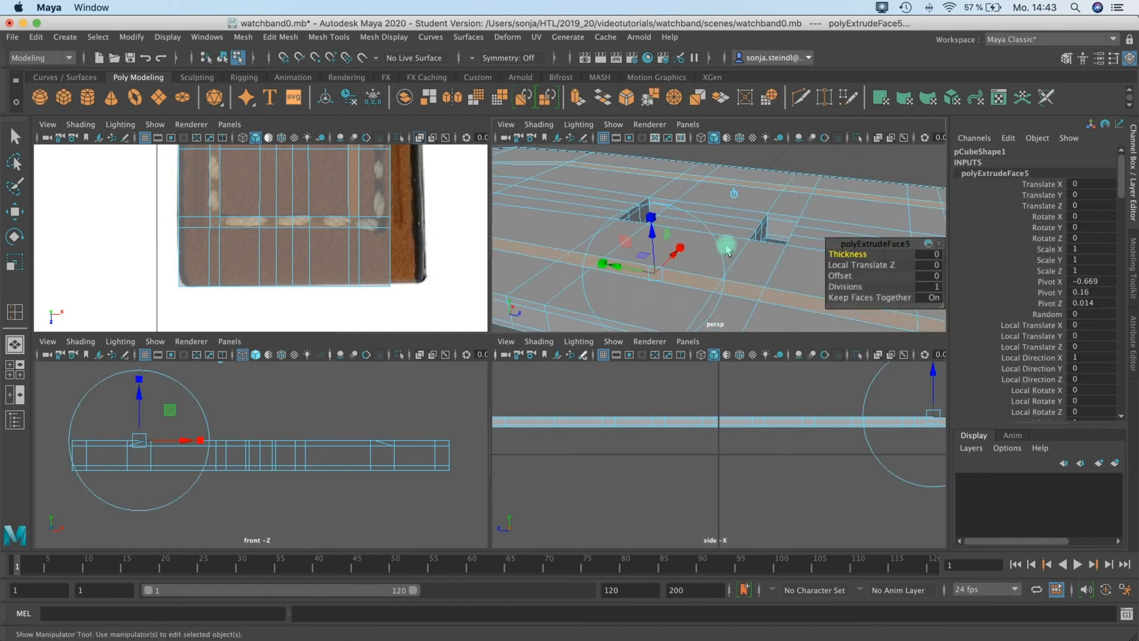
drag(656, 237, 657, 247)
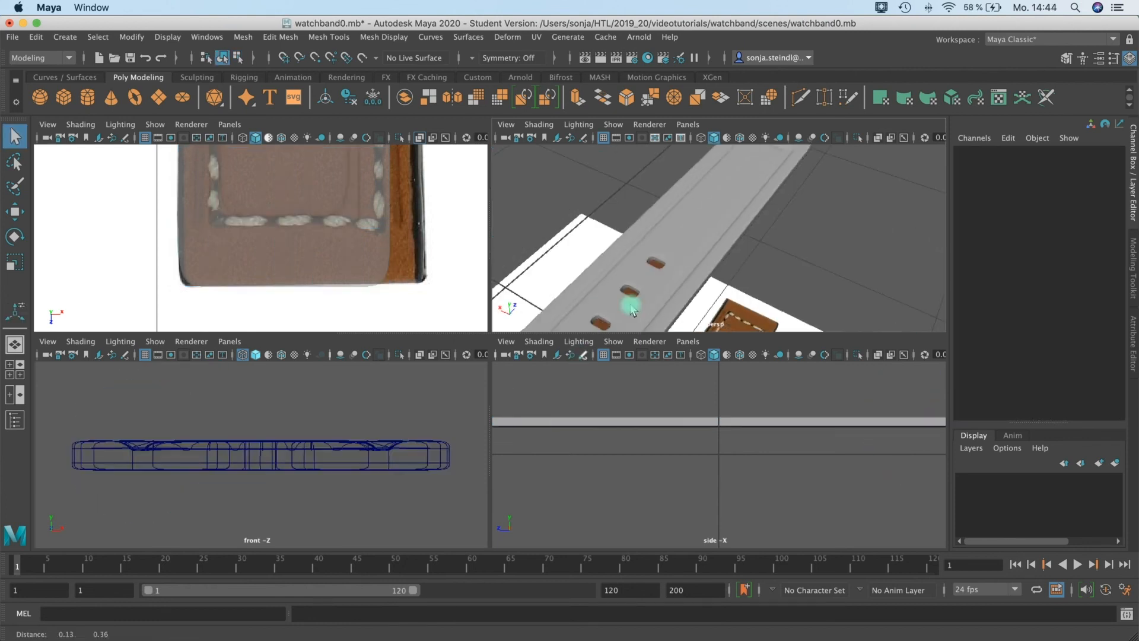
Check the groove on the smoothed strap up to its square end, and select the strap object
alt+drag(690, 229, 680, 248)
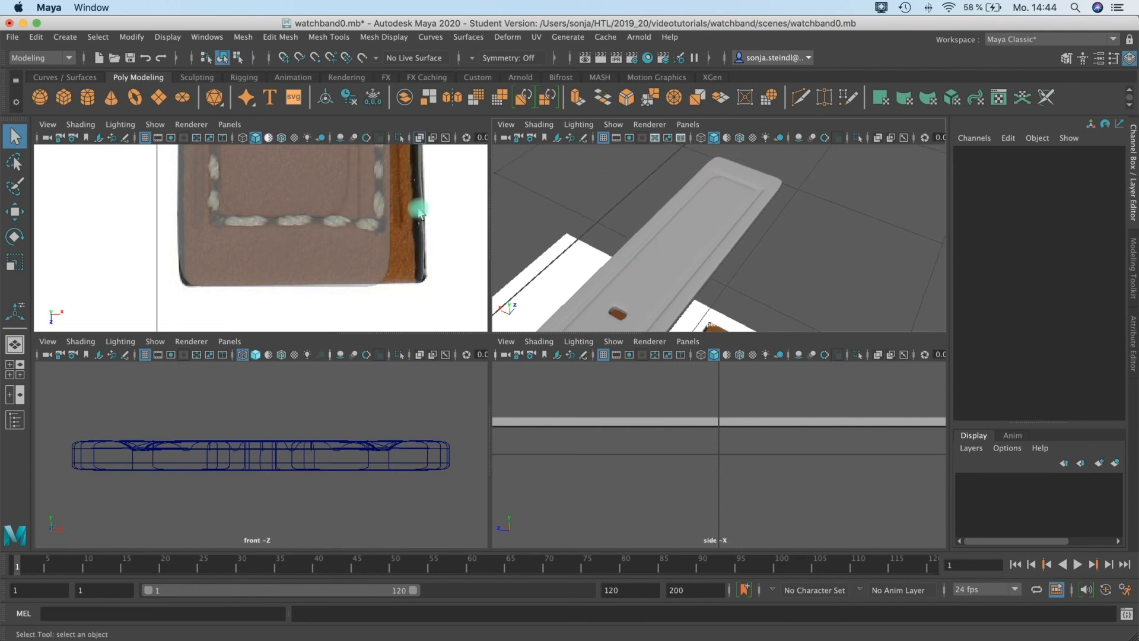
click(732, 190)
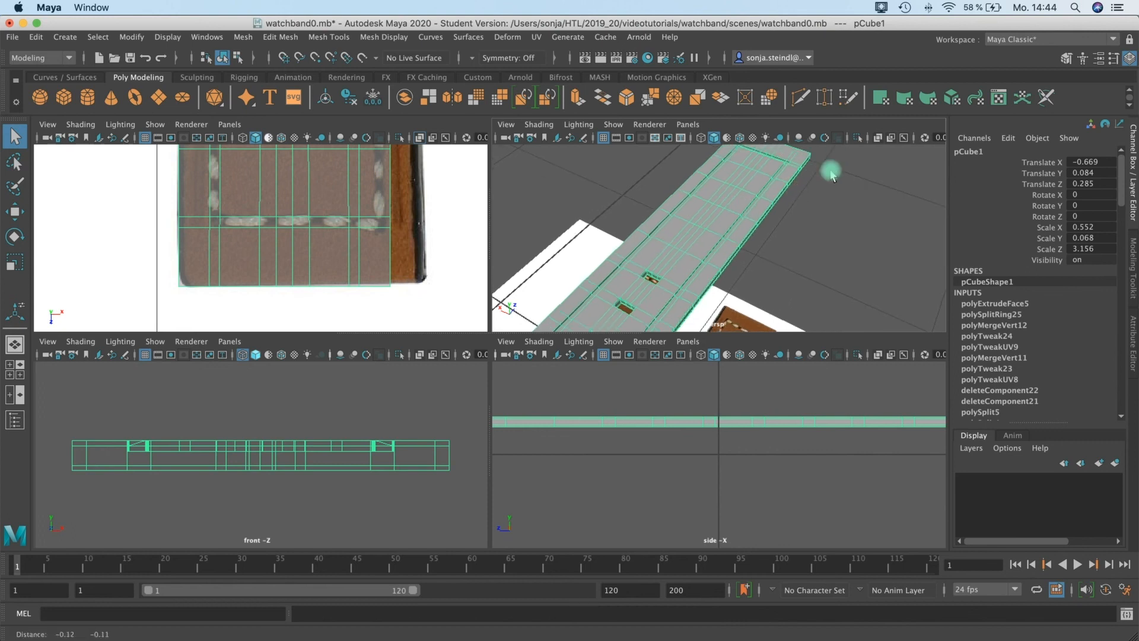